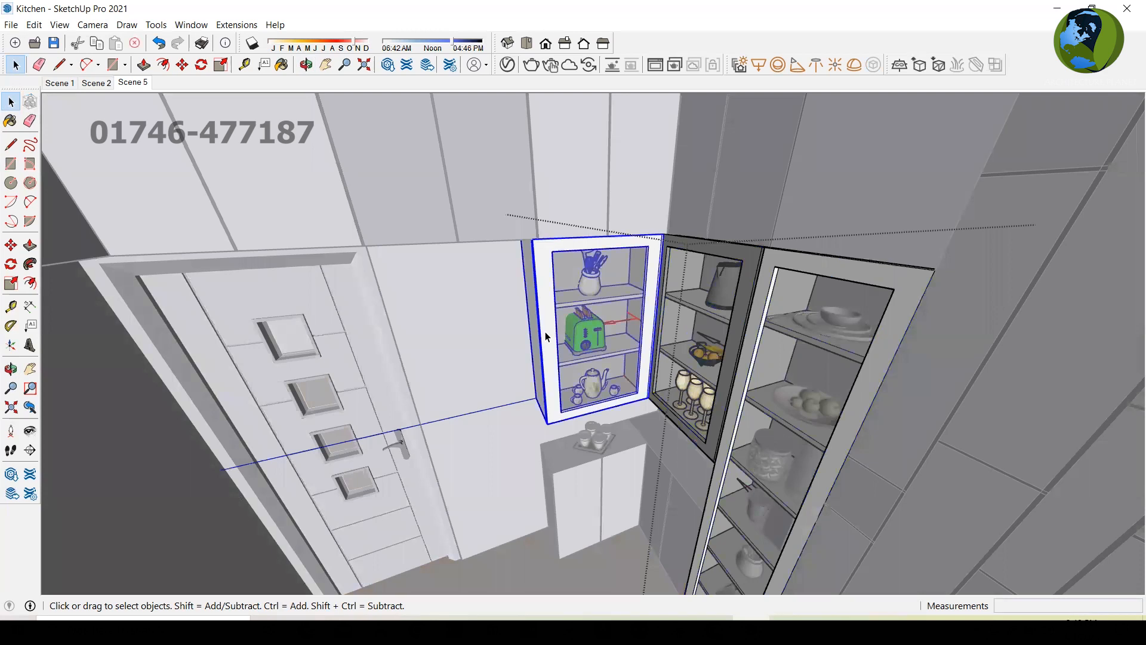
Copy the selected glass-door wall cabinet 2' 1/4" toward the door so the copy sits edge to edge with the original.
{"action": "middle_click_drag", "start_coordinate": [546, 332], "coordinate": [561, 332]}
{"action": "key", "text": "m"}
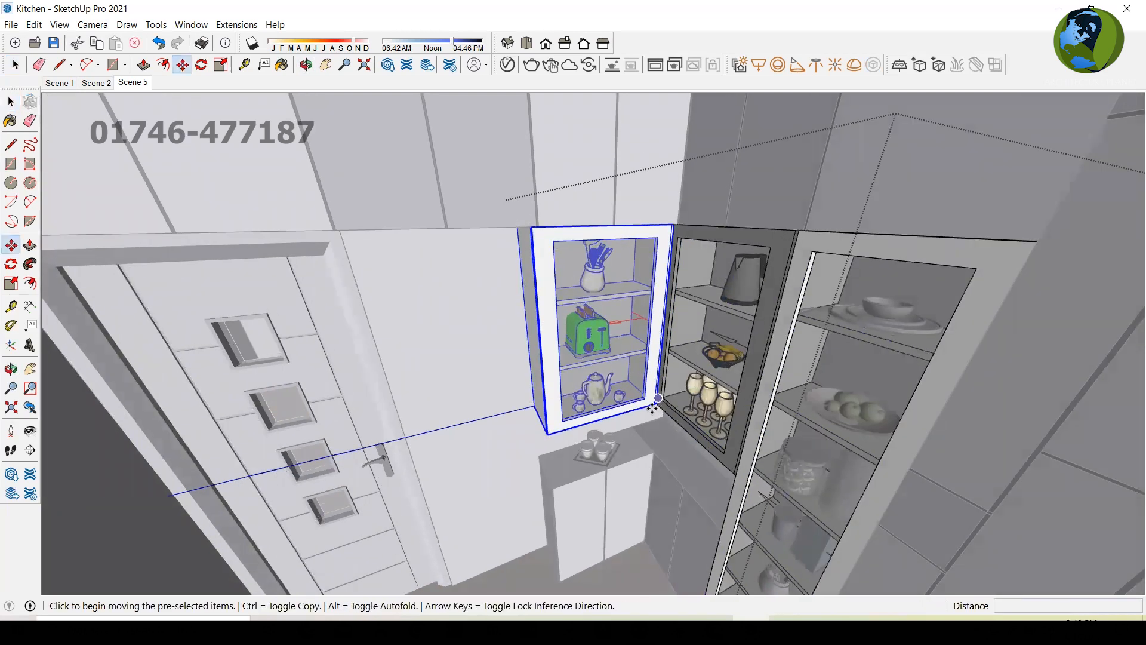
{"action": "scroll", "coordinate": [657, 406], "scroll_direction": "up", "scroll_amount": 1}
{"action": "scroll", "coordinate": [655, 405], "scroll_direction": "up", "scroll_amount": 1}
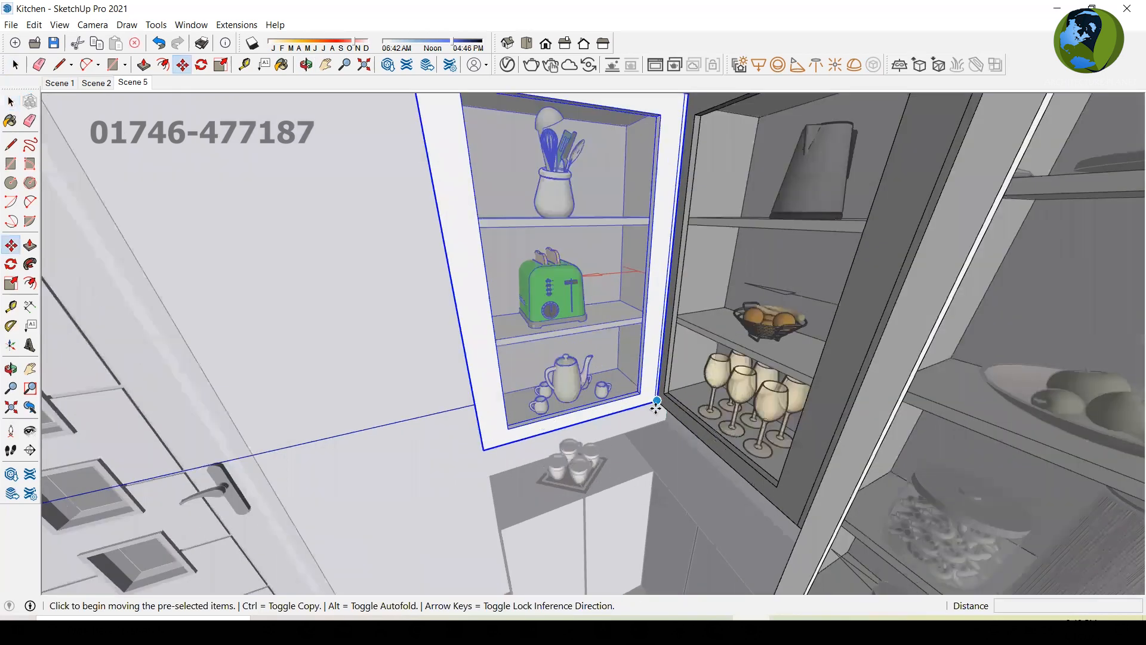
{"action": "left_click", "coordinate": [555, 434]}
{"action": "key", "text": "ctrl"}
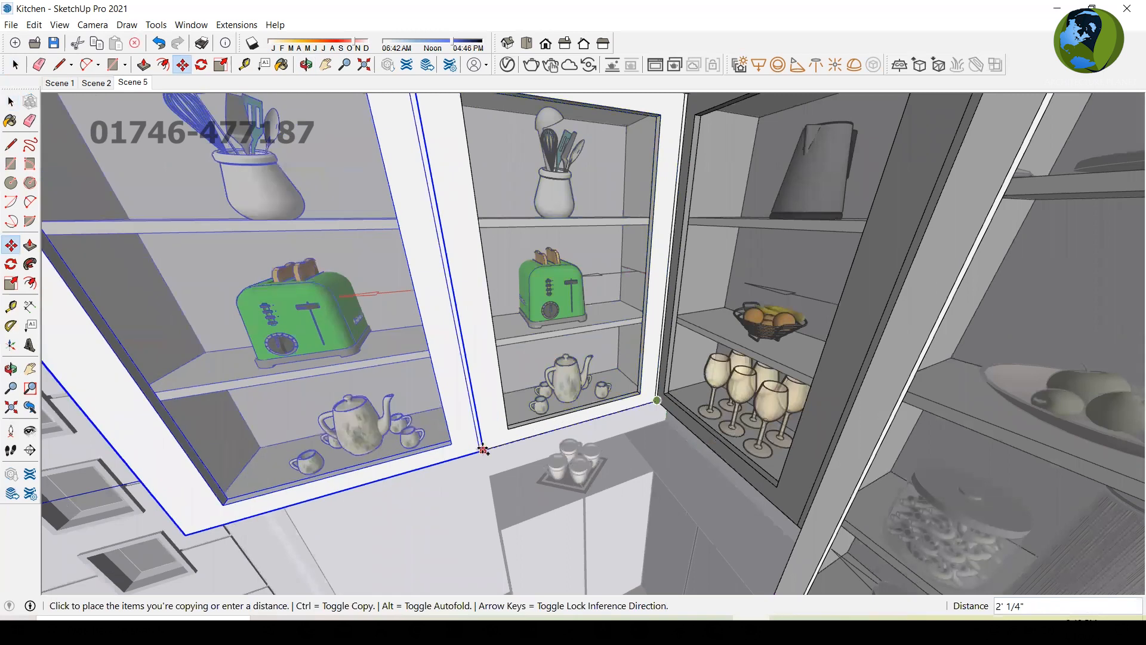
{"action": "left_click", "coordinate": [483, 452]}
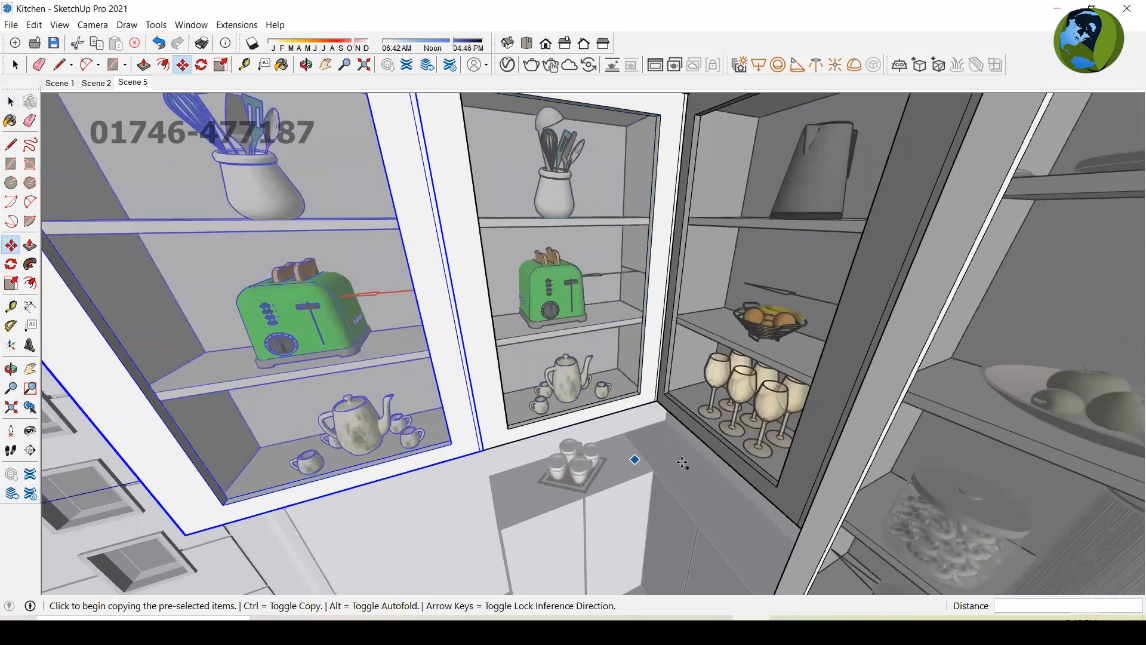
{"action": "scroll", "coordinate": [685, 463], "scroll_direction": "down", "scroll_amount": 1}
{"action": "middle_click_drag", "start_coordinate": [699, 463], "coordinate": [716, 343]}
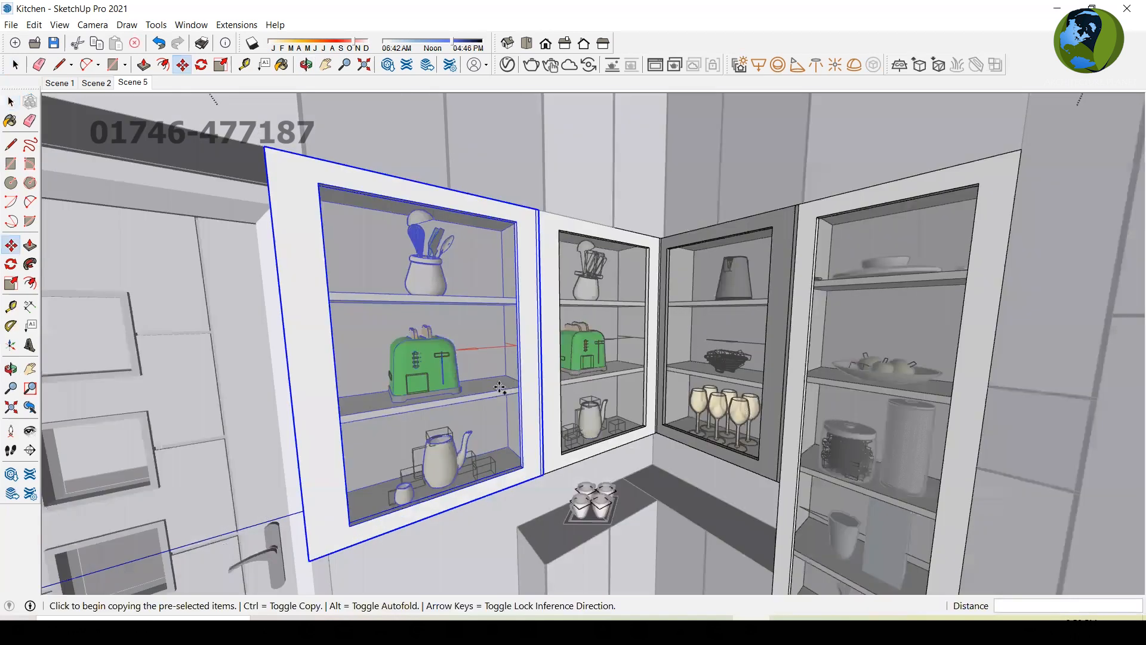
Scale the copied cabinet's width along the red axis to about 0.90, ending at the corner above the door frame.
{"action": "key", "text": "s"}
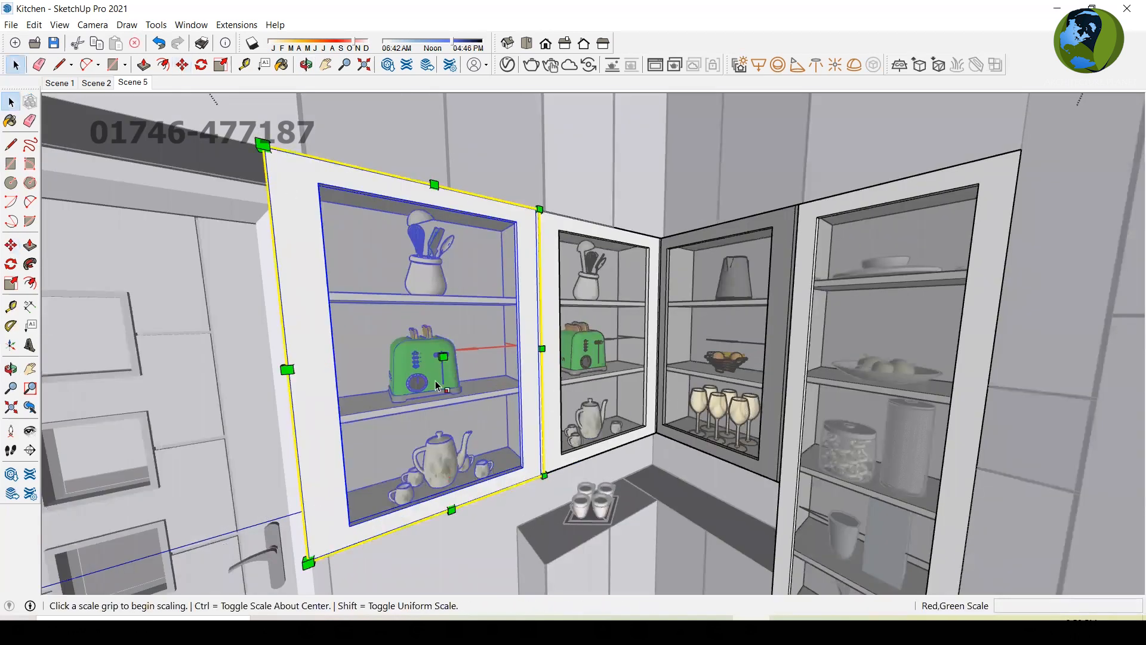
{"action": "mouse_move", "coordinate": [391, 374]}
{"action": "middle_mouse_down"}
{"action": "mouse_move", "coordinate": [363, 374]}
{"action": "mouse_move", "coordinate": [382, 372]}
{"action": "mouse_move", "coordinate": [377, 380]}
{"action": "middle_mouse_up"}
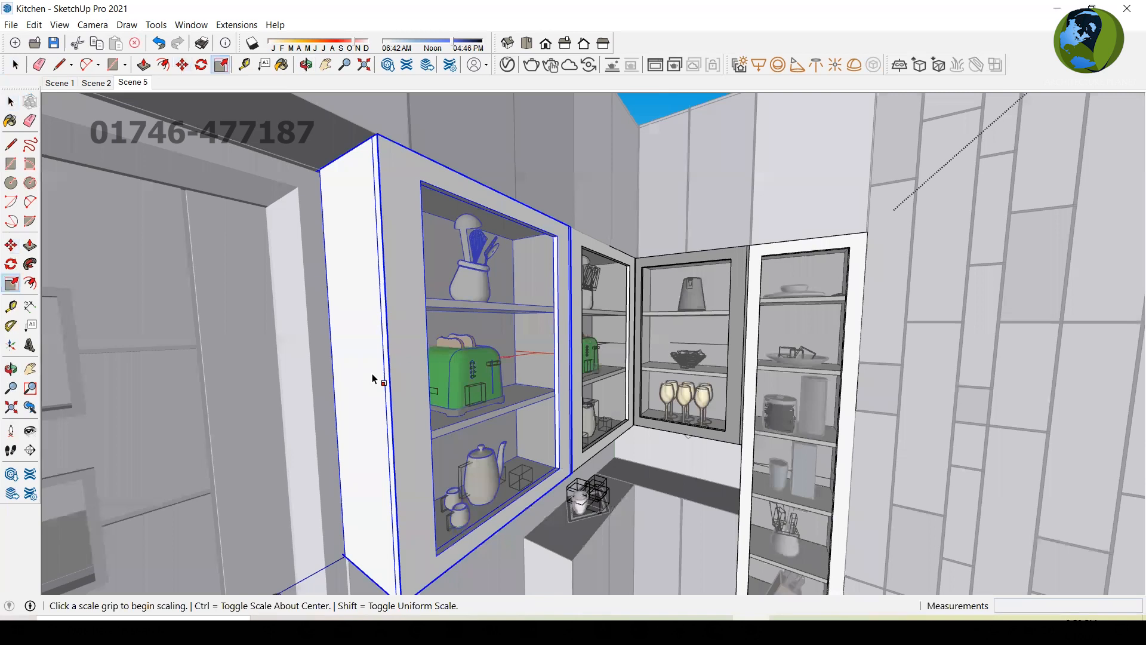
{"action": "left_click", "coordinate": [349, 371]}
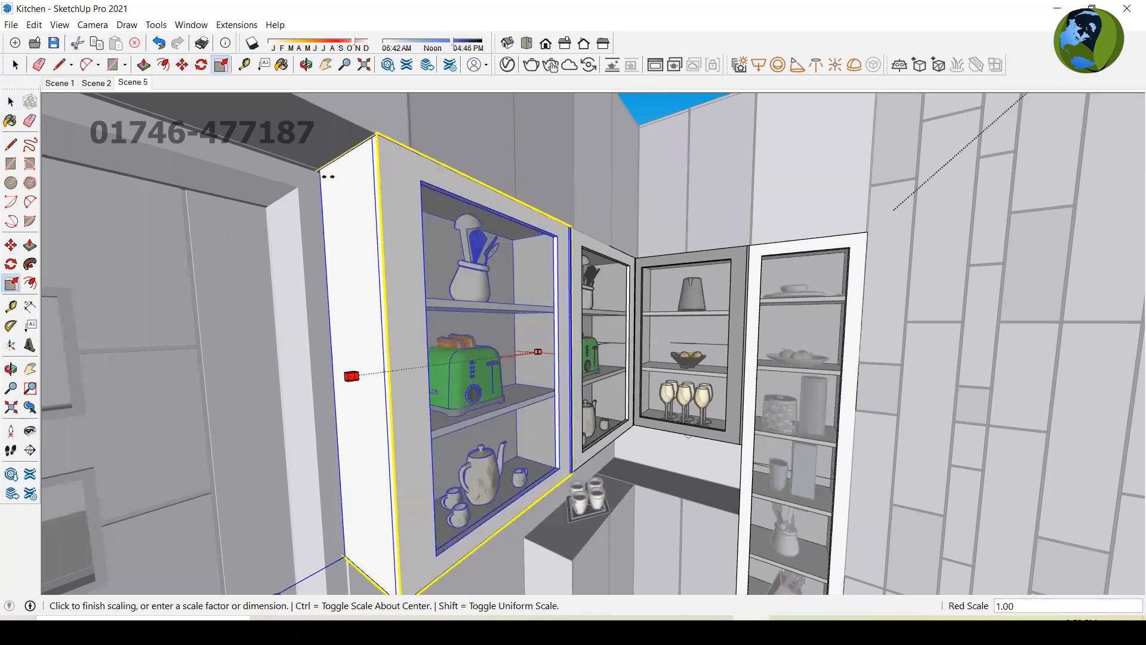
{"action": "middle_click_drag", "start_coordinate": [472, 222], "coordinate": [369, 225]}
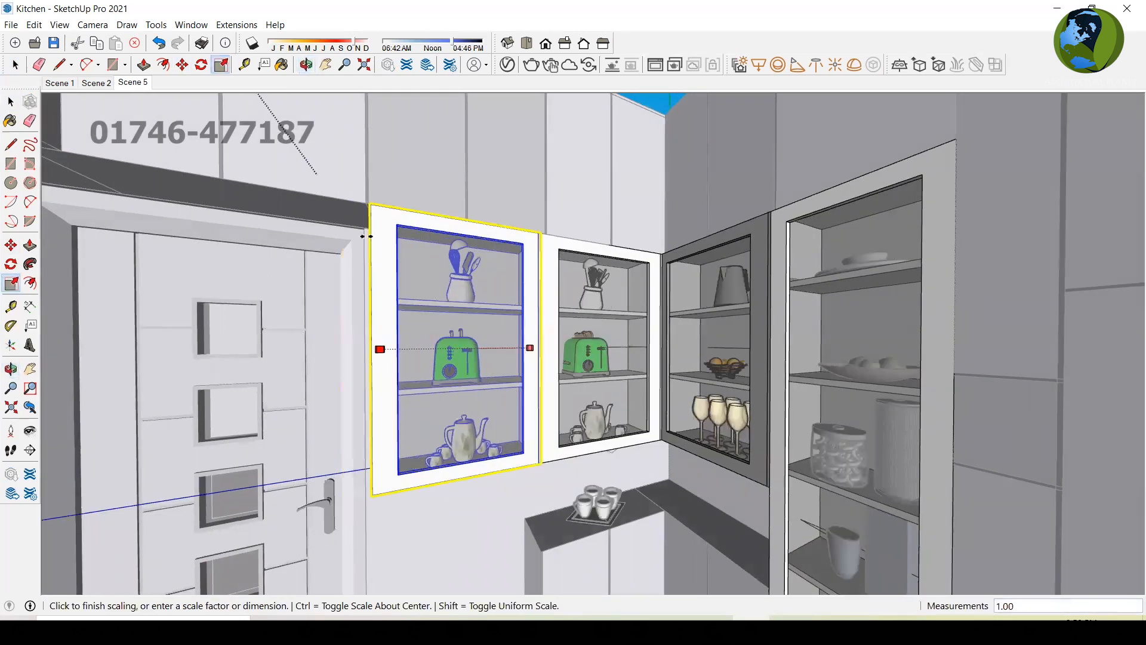
{"action": "left_click", "coordinate": [368, 200]}
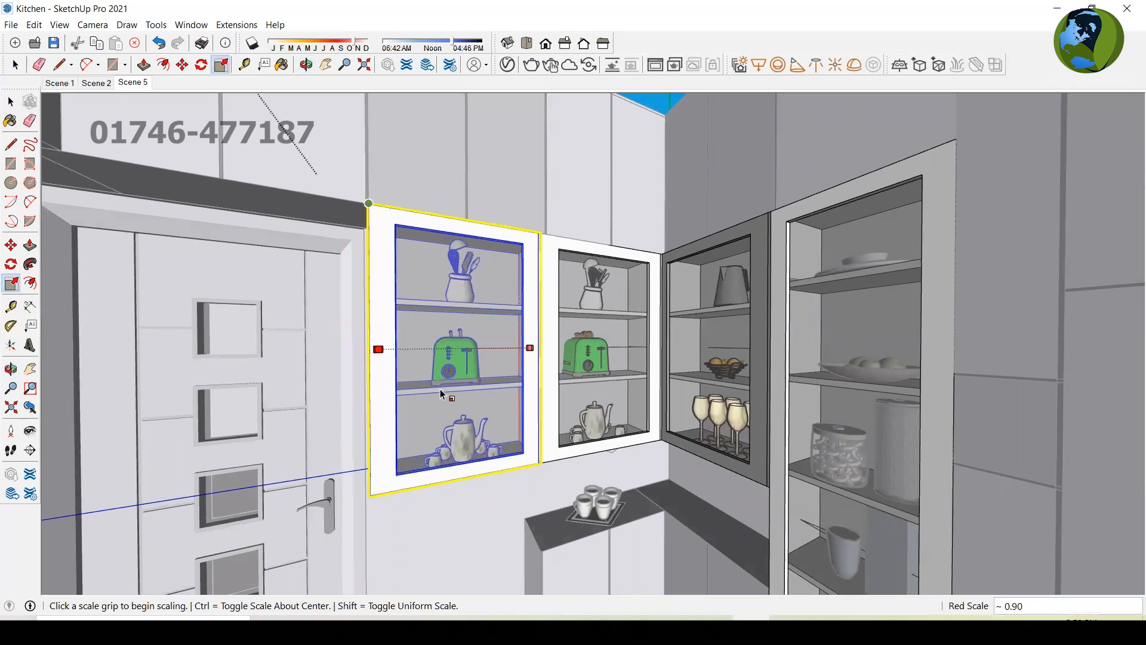
{"action": "middle_click_drag", "start_coordinate": [518, 479], "coordinate": [530, 542]}
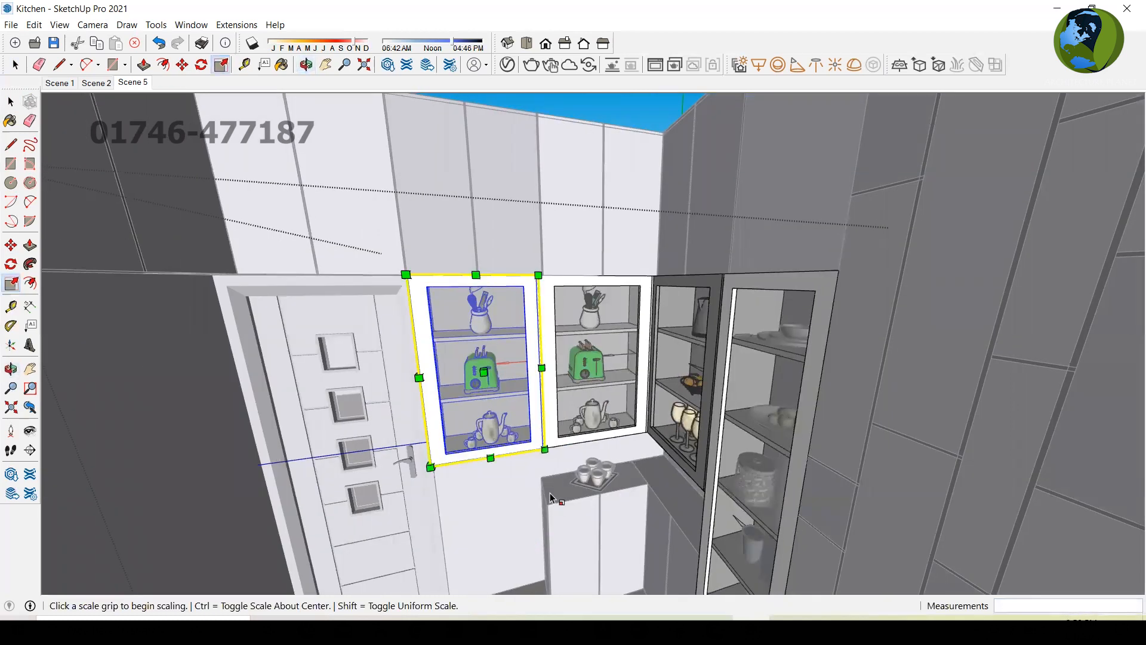
{"action": "key", "text": "space"}
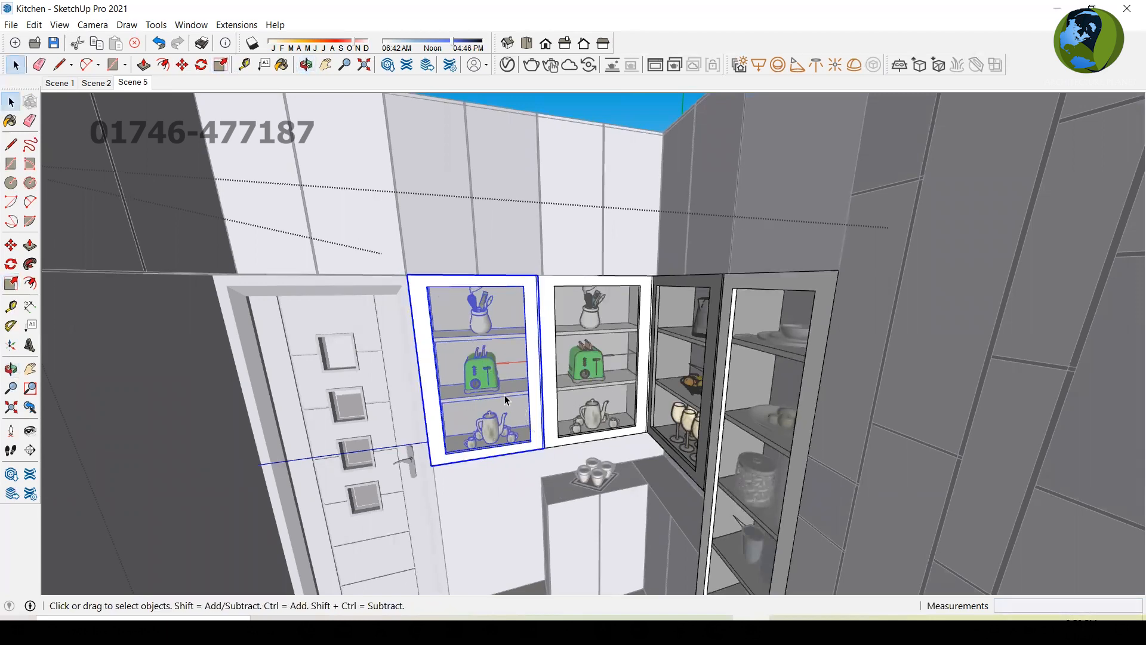
Make the copied cabinet unique so it can be edited independently of the original.
{"action": "scroll", "coordinate": [539, 451], "scroll_direction": "up", "scroll_amount": 2}
{"action": "scroll", "coordinate": [539, 437], "scroll_direction": "up", "scroll_amount": 2}
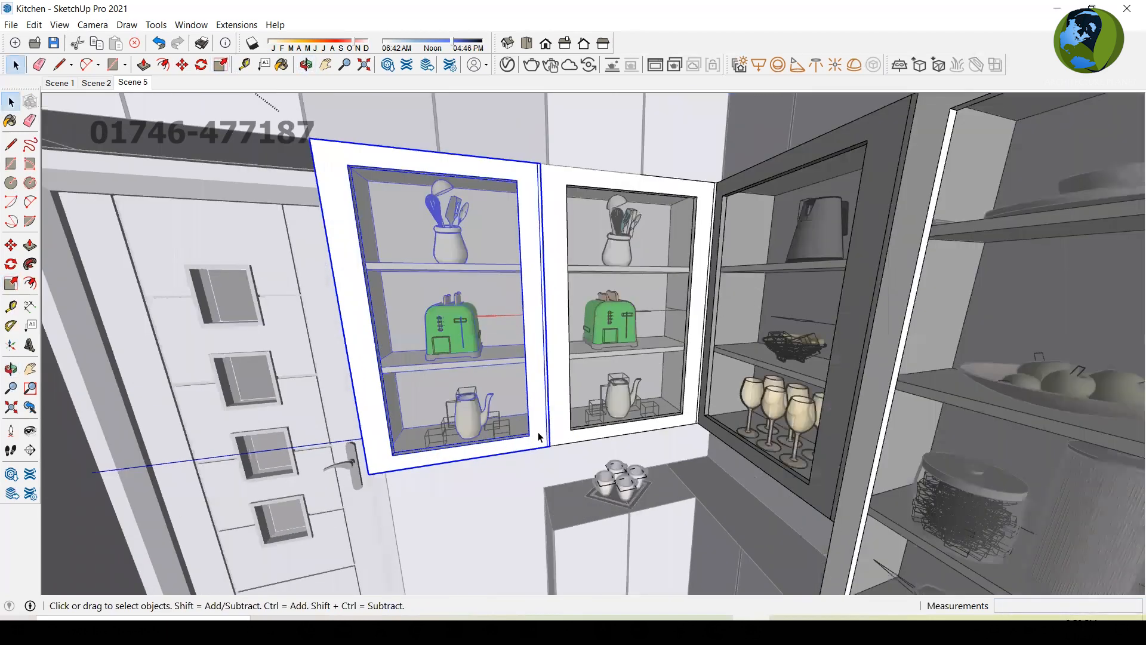
{"action": "double_click", "coordinate": [539, 437]}
{"action": "mouse_move", "coordinate": [539, 437]}
{"action": "middle_mouse_down"}
{"action": "mouse_move", "coordinate": [653, 414]}
{"action": "mouse_move", "coordinate": [555, 436]}
{"action": "mouse_move", "coordinate": [523, 425]}
{"action": "middle_mouse_up"}
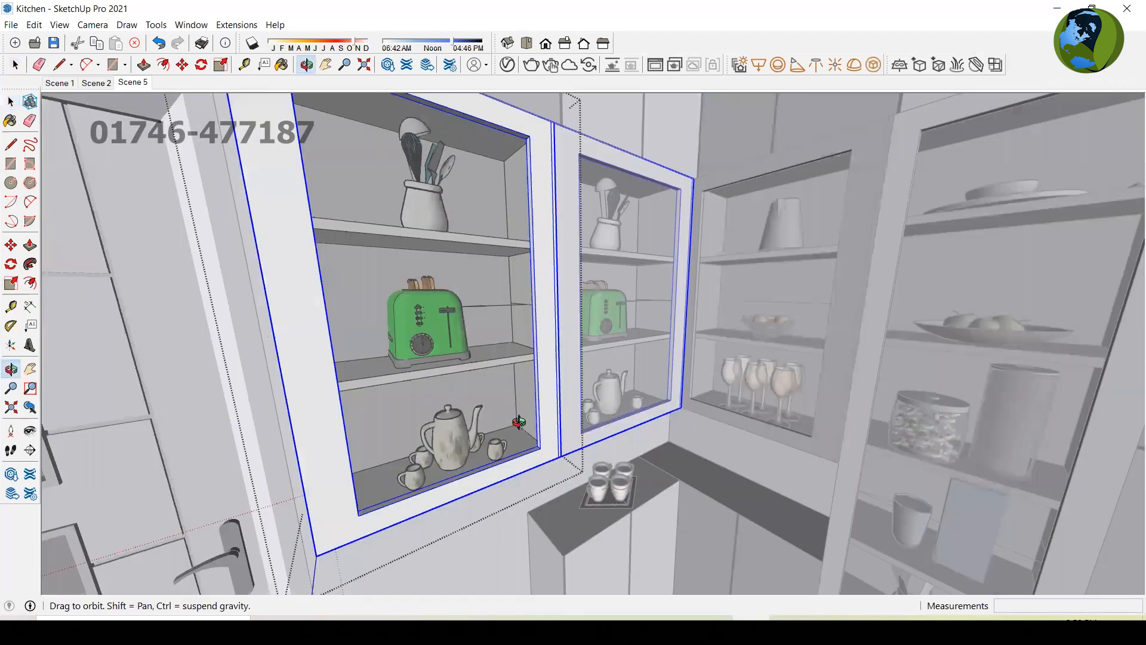
{"action": "key", "text": "Escape"}
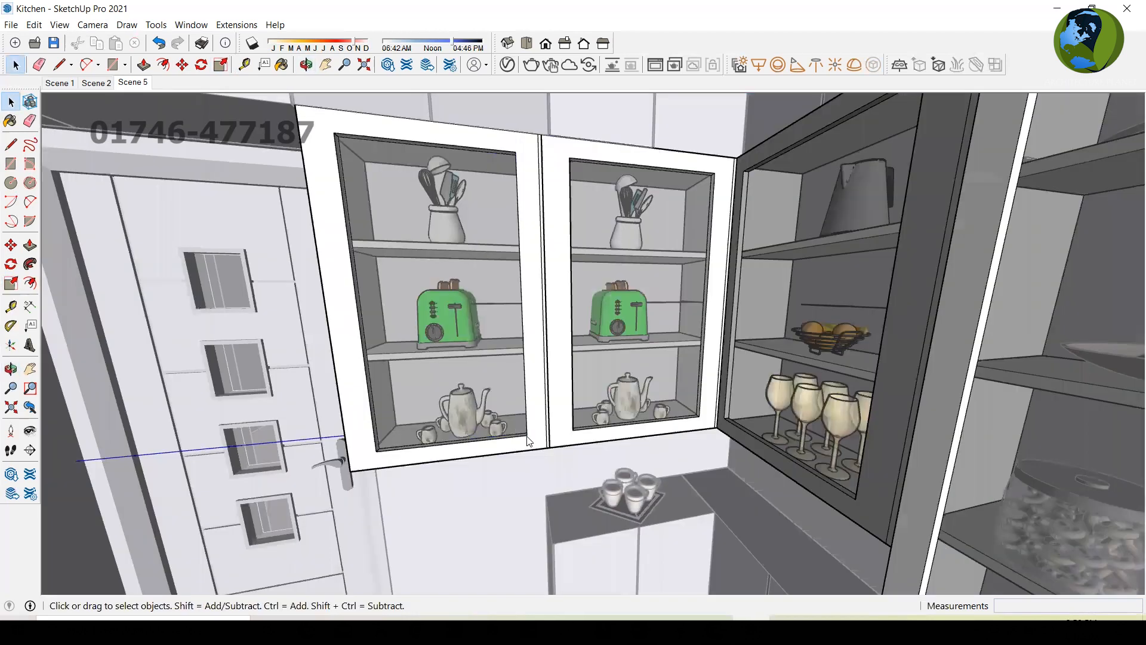
{"action": "right_click", "coordinate": [528, 441]}
{"action": "left_click", "coordinate": [588, 163]}
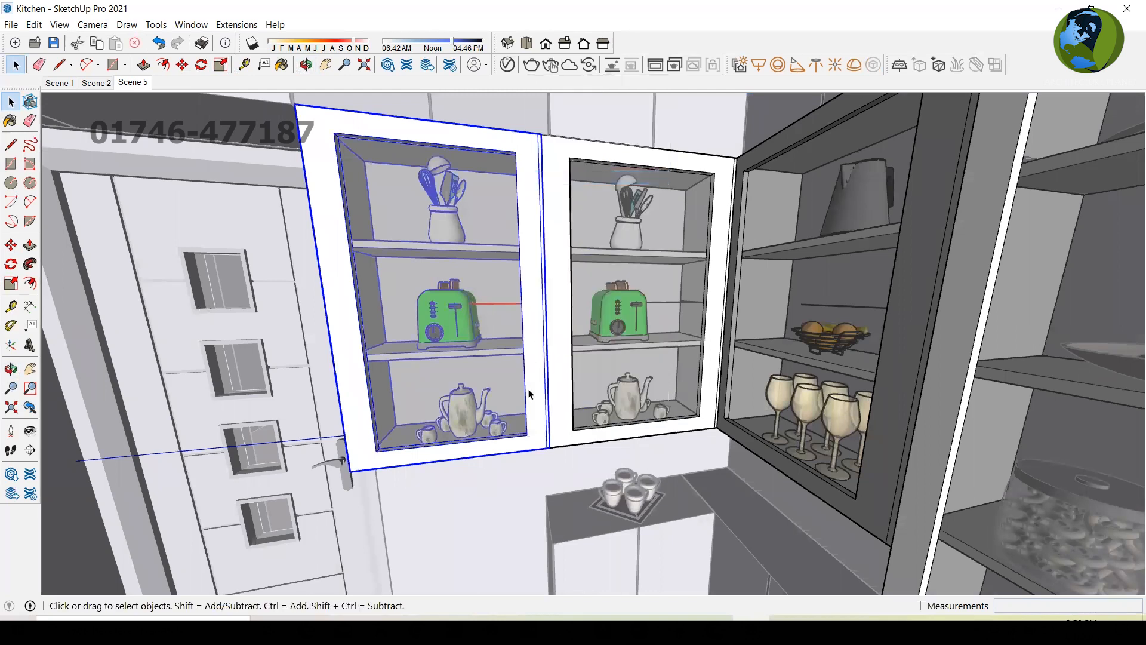
Delete the glass door frame inside the copied cabinet to leave open shelves, and close the cabinet for editing.
{"action": "double_click", "coordinate": [533, 433]}
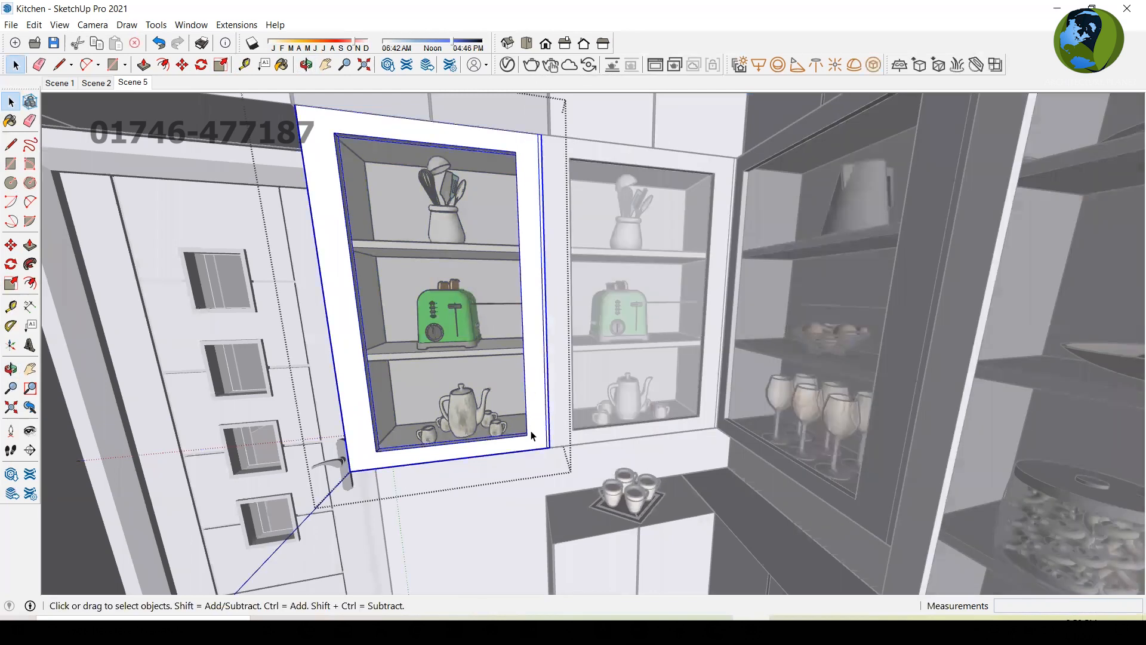
{"action": "key", "text": "Delete"}
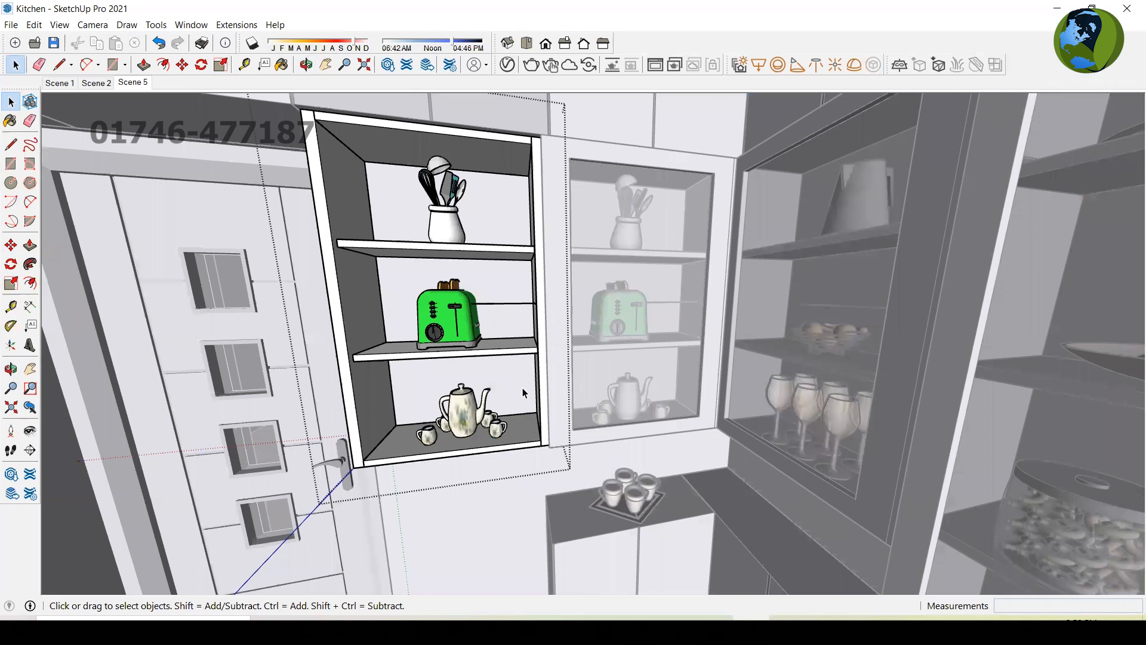
{"action": "key", "text": "Escape"}
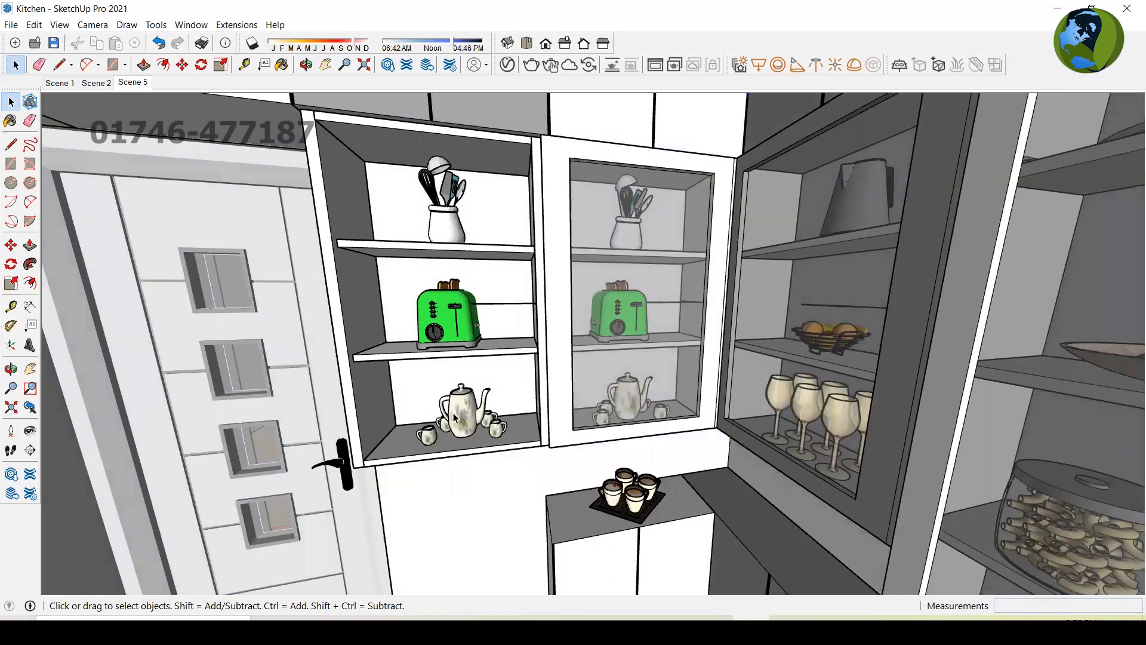
{"action": "left_click", "coordinate": [454, 416]}
{"action": "double_click", "coordinate": [454, 416]}
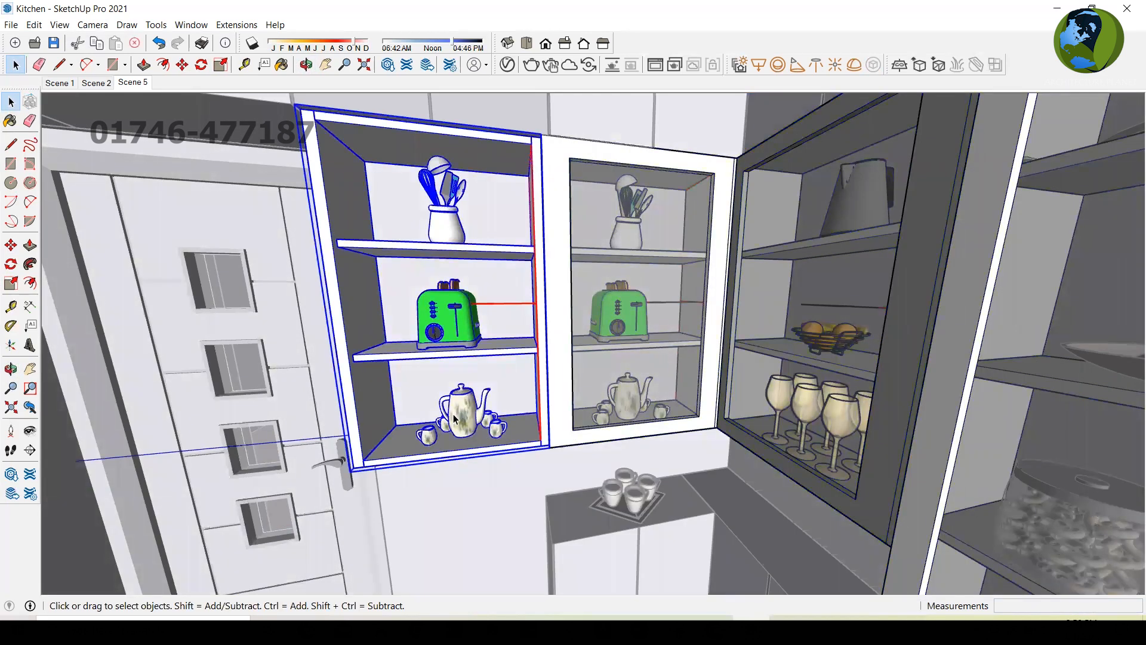
{"action": "left_click", "coordinate": [462, 512]}
Leave group editing and inspect the open-shelf cabinet and neighbouring units from above and from inside the kitchen.
{"action": "middle_click_drag", "start_coordinate": [502, 504], "coordinate": [626, 535]}
{"action": "scroll", "coordinate": [625, 535], "scroll_direction": "down", "scroll_amount": 3}
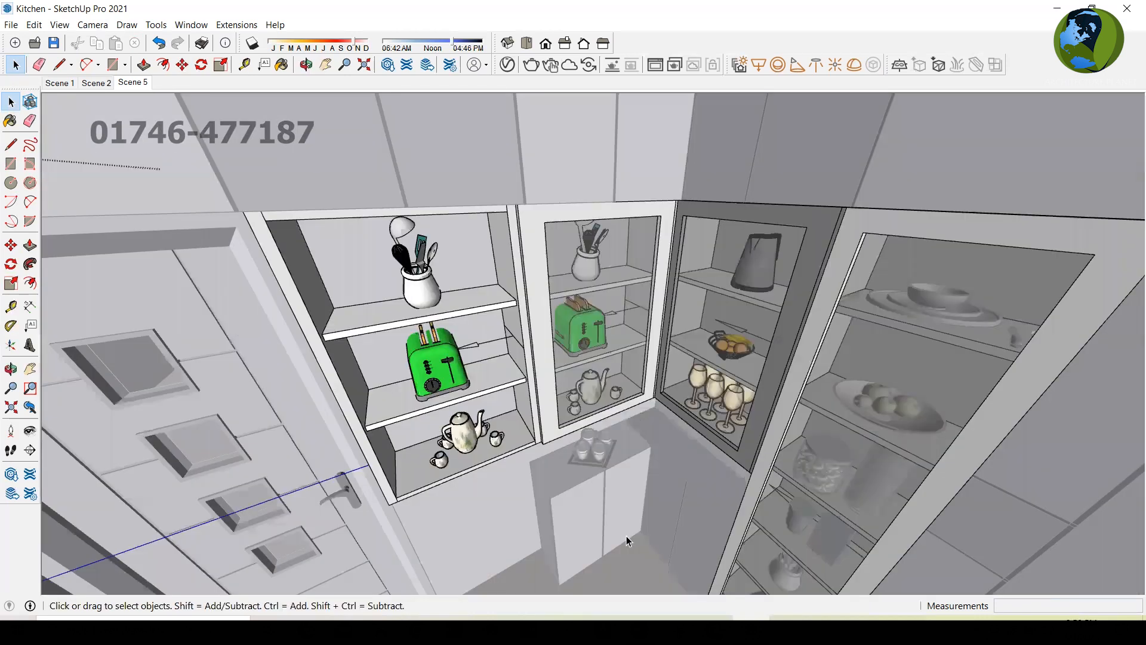
{"action": "scroll", "coordinate": [626, 536], "scroll_direction": "down", "scroll_amount": 5}
{"action": "scroll", "coordinate": [625, 535], "scroll_direction": "down", "scroll_amount": 3}
{"action": "scroll", "coordinate": [633, 341], "scroll_direction": "down", "scroll_amount": 5}
{"action": "middle_click_drag", "start_coordinate": [303, 425], "coordinate": [321, 379]}
{"action": "scroll", "coordinate": [496, 339], "scroll_direction": "up", "scroll_amount": 5}
{"action": "scroll", "coordinate": [495, 339], "scroll_direction": "up", "scroll_amount": 3}
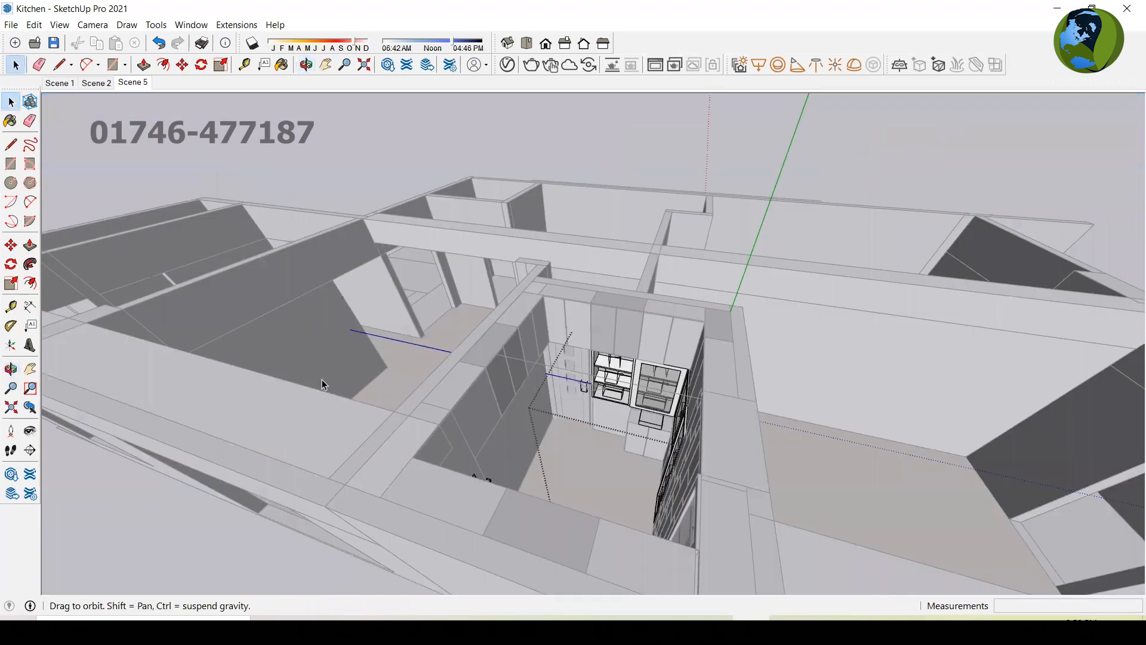
{"action": "middle_click_drag", "start_coordinate": [485, 329], "coordinate": [539, 405]}
{"action": "scroll", "coordinate": [578, 425], "scroll_direction": "up", "scroll_amount": 6}
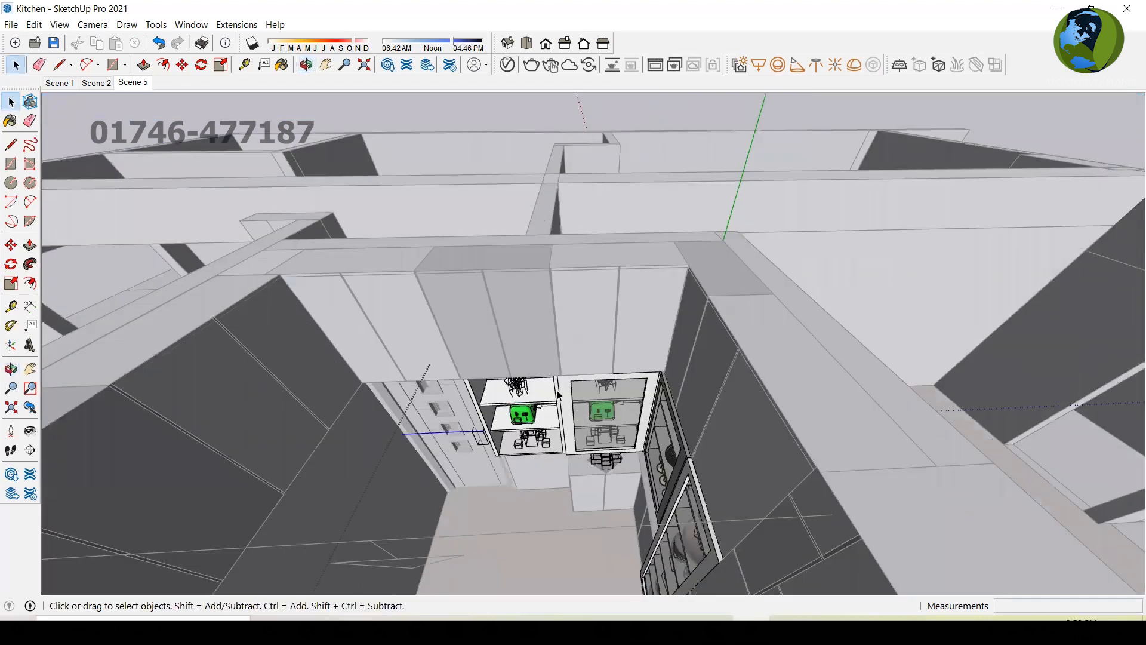
{"action": "middle_click_drag", "start_coordinate": [608, 310], "coordinate": [706, 320]}
{"action": "middle_click_drag", "start_coordinate": [514, 402], "coordinate": [402, 456]}
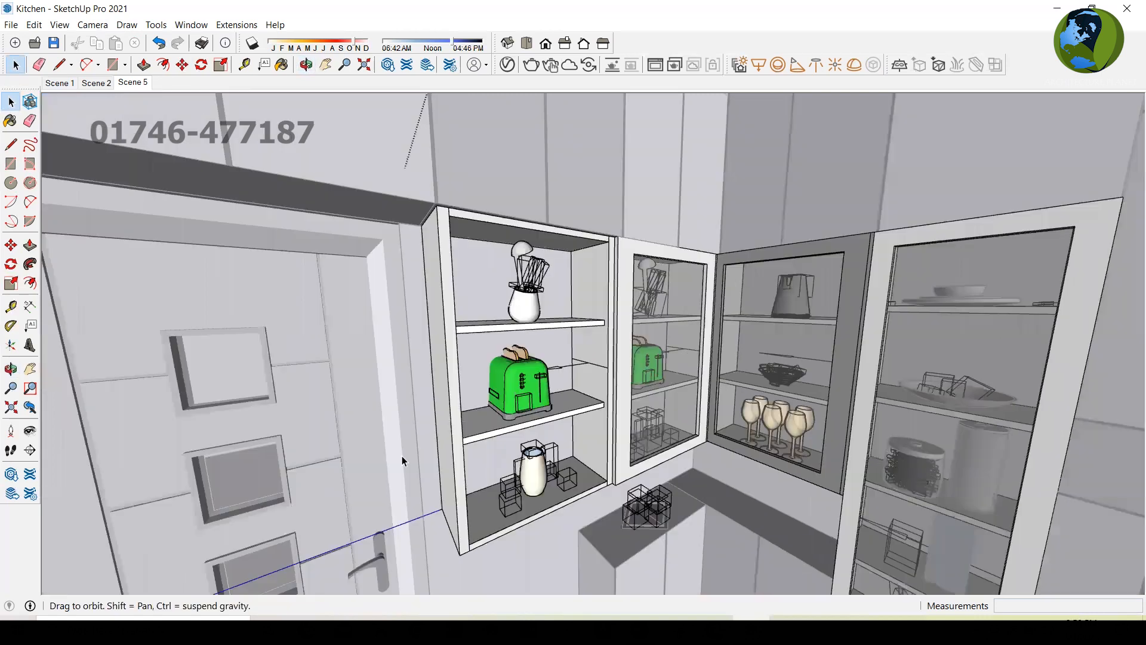
{"action": "middle_click_drag", "start_coordinate": [674, 435], "coordinate": [876, 464]}
{"action": "scroll", "coordinate": [876, 464], "scroll_direction": "down", "scroll_amount": 4}
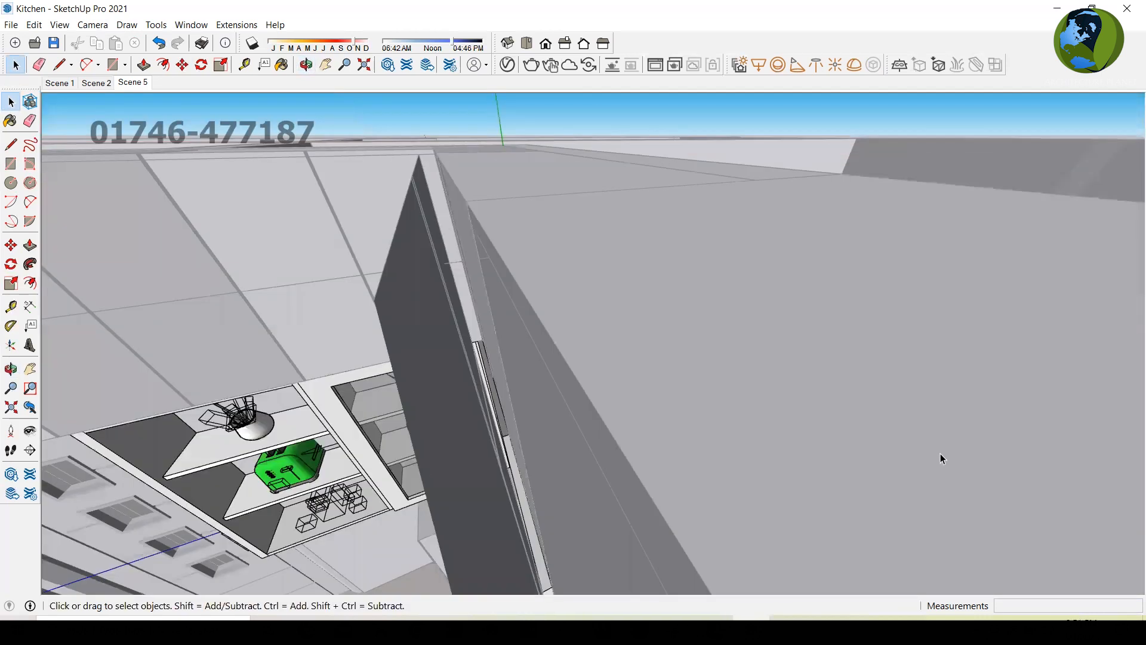
{"action": "middle_click_drag", "start_coordinate": [388, 482], "coordinate": [868, 381]}
{"action": "scroll", "coordinate": [885, 383], "scroll_direction": "down", "scroll_amount": 5}
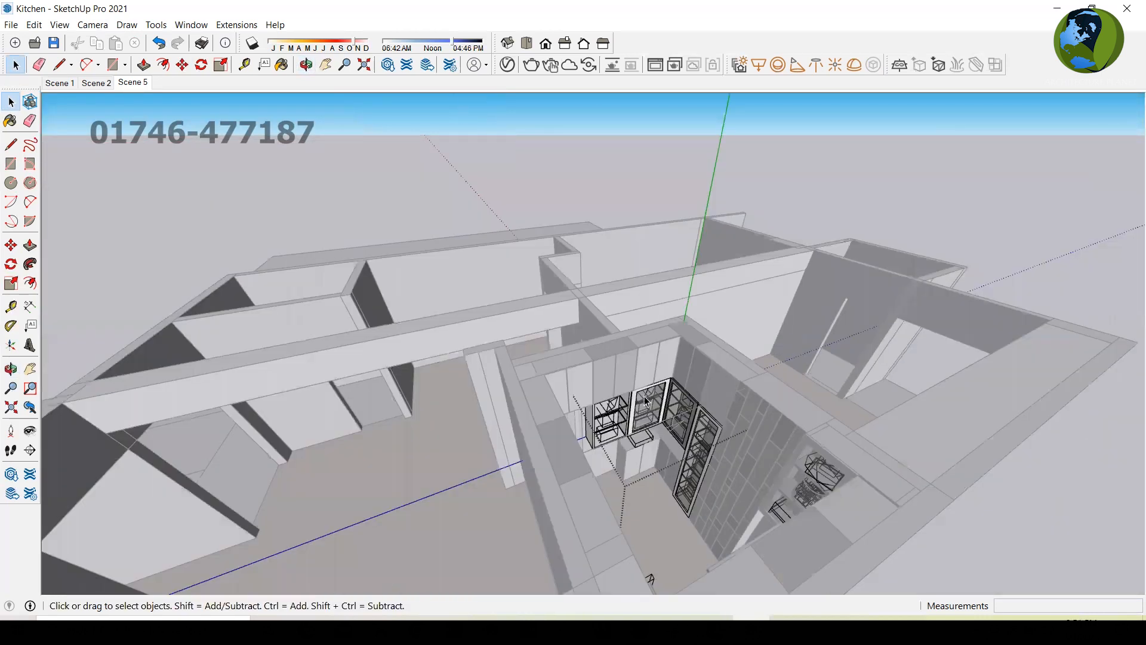
{"action": "key", "text": "Escape"}
{"action": "scroll", "coordinate": [686, 418], "scroll_direction": "up", "scroll_amount": 3}
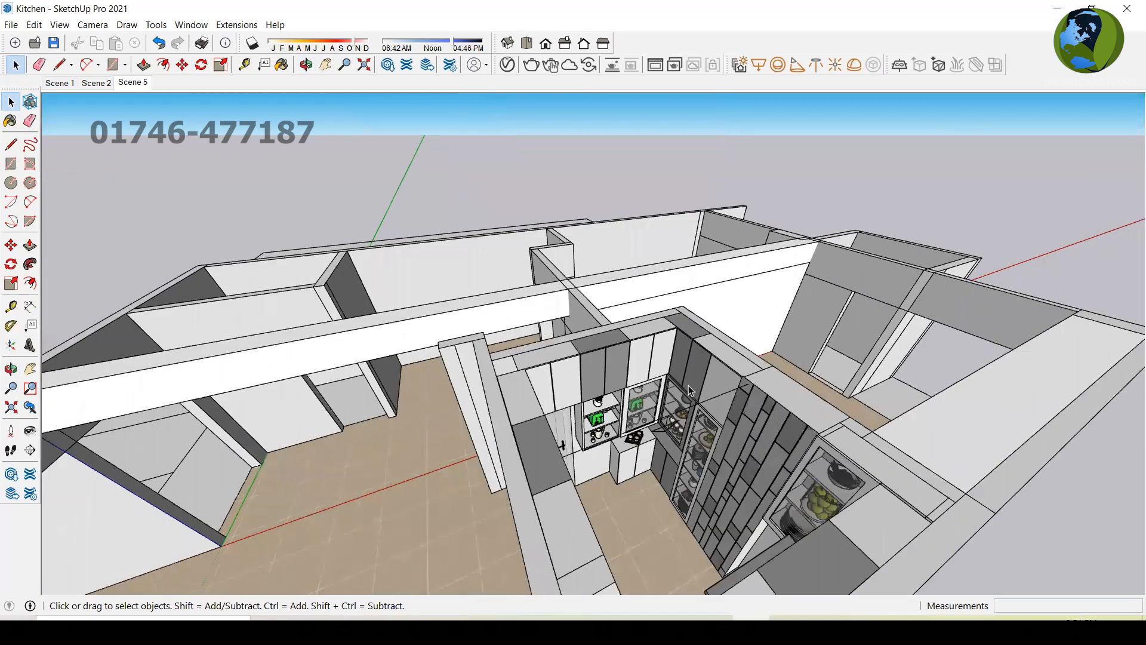
{"action": "middle_click_drag", "start_coordinate": [469, 407], "coordinate": [679, 327]}
{"action": "scroll", "coordinate": [685, 392], "scroll_direction": "up", "scroll_amount": 2}
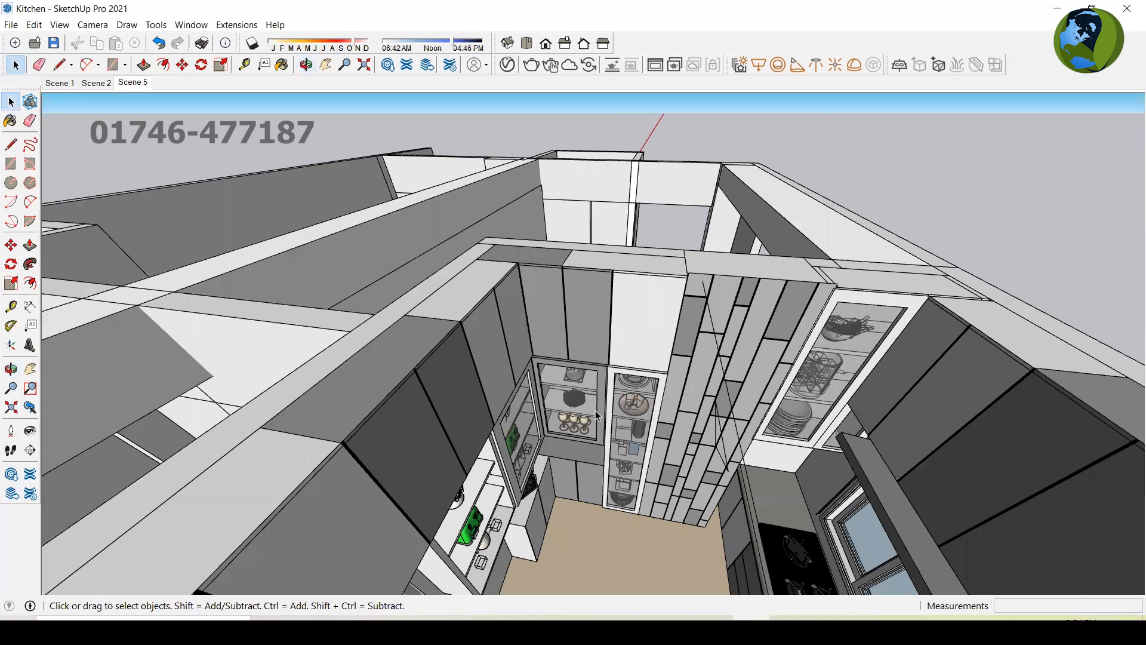
{"action": "scroll", "coordinate": [615, 405], "scroll_direction": "up", "scroll_amount": 2}
{"action": "middle_click_drag", "start_coordinate": [489, 335], "coordinate": [440, 294]}
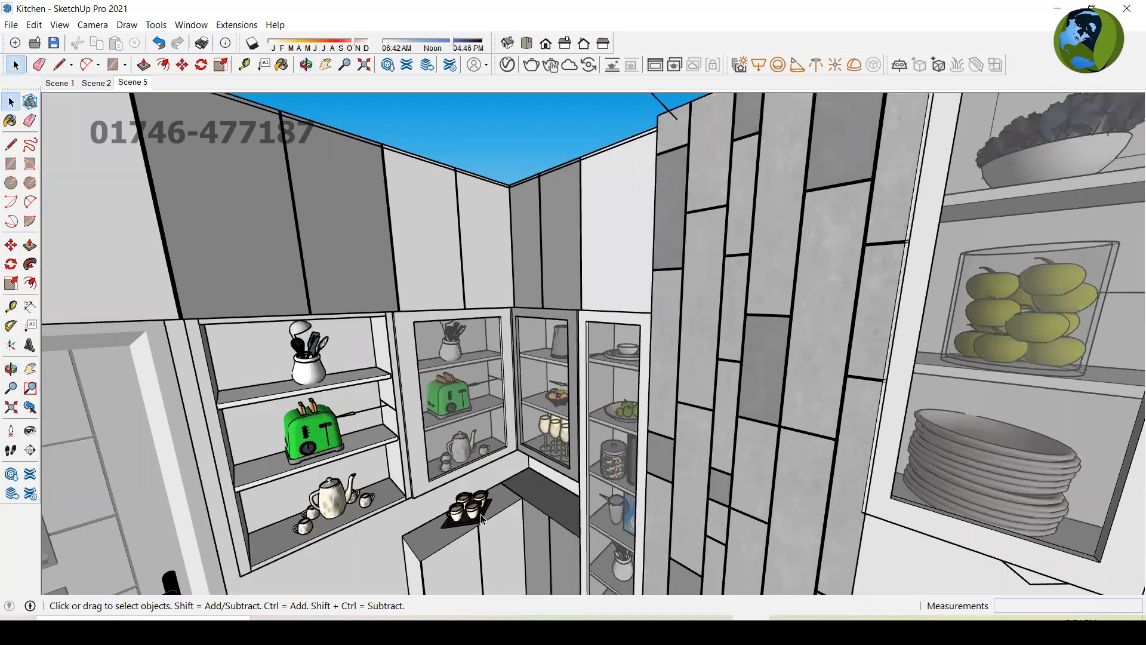
{"action": "scroll", "coordinate": [481, 519], "scroll_direction": "up", "scroll_amount": 3}
{"action": "scroll", "coordinate": [468, 515], "scroll_direction": "up", "scroll_amount": 2}
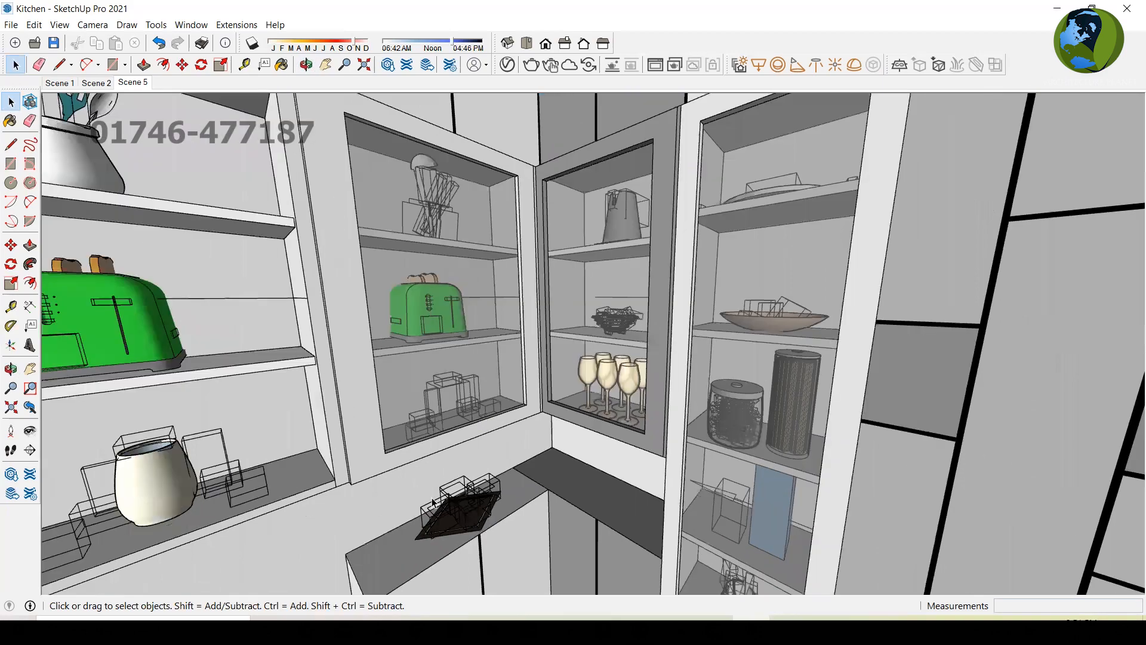
{"action": "scroll", "coordinate": [583, 593], "scroll_direction": "up", "scroll_amount": 2}
Switch to WhatsApp in the browser to review the marked-up kitchen reference images, and return to SketchUp at Scene 2.
{"action": "key", "text": "alt+Tab"}
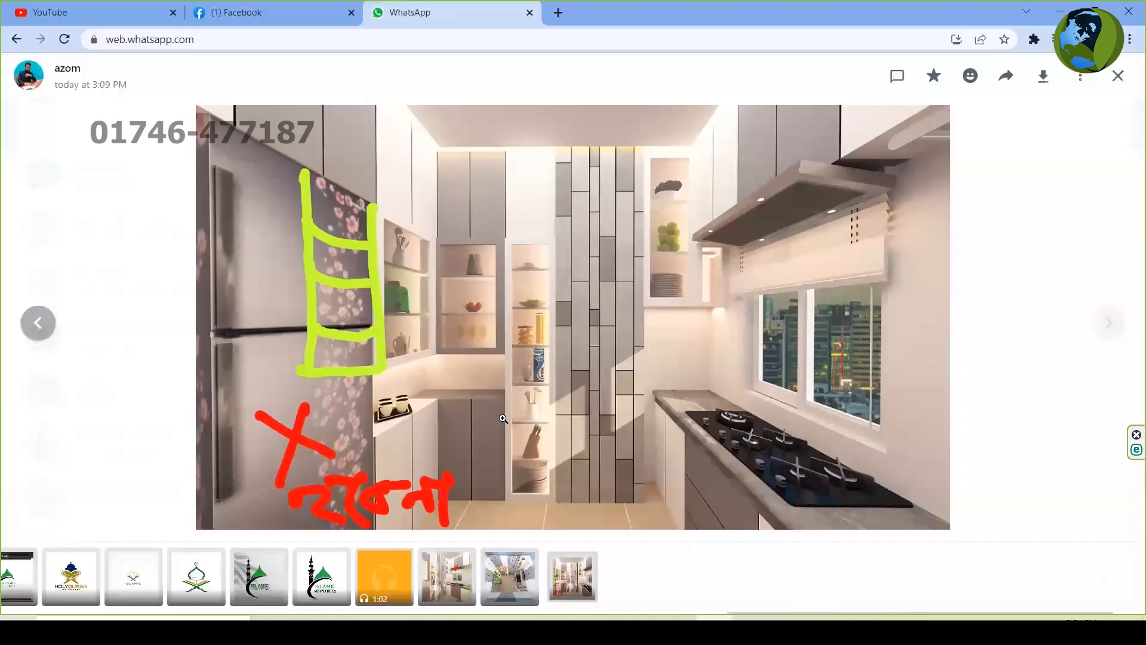
{"action": "left_click", "coordinate": [1105, 327]}
{"action": "left_click", "coordinate": [465, 234]}
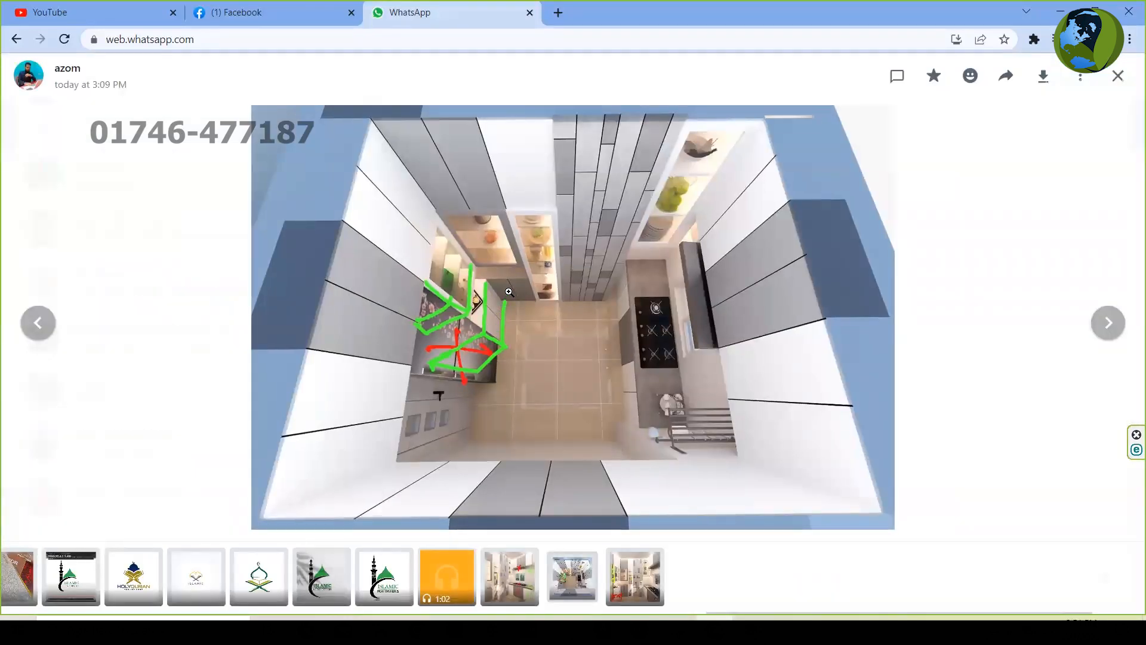
{"action": "left_click", "coordinate": [38, 323]}
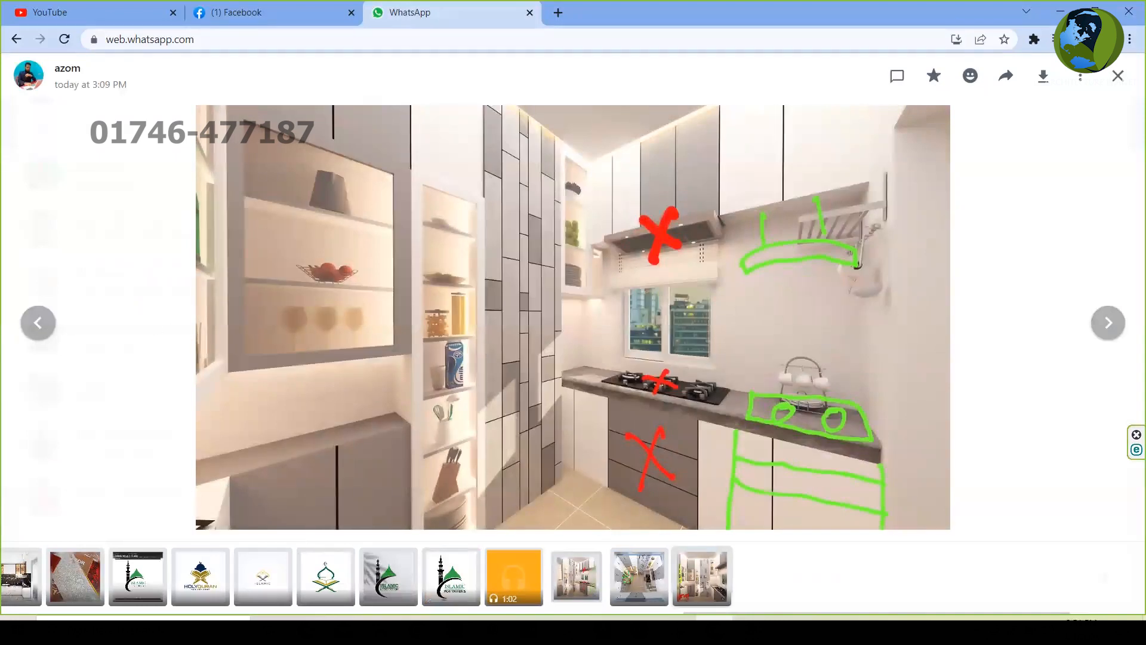
{"action": "left_click", "coordinate": [750, 630]}
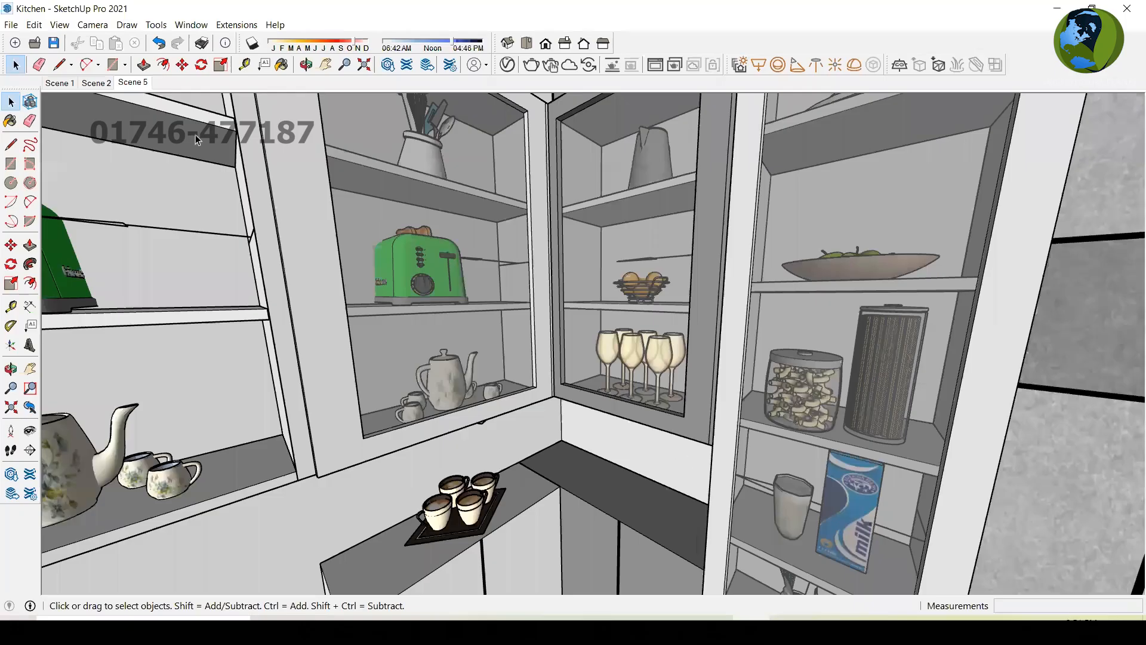
{"action": "left_click", "coordinate": [92, 87]}
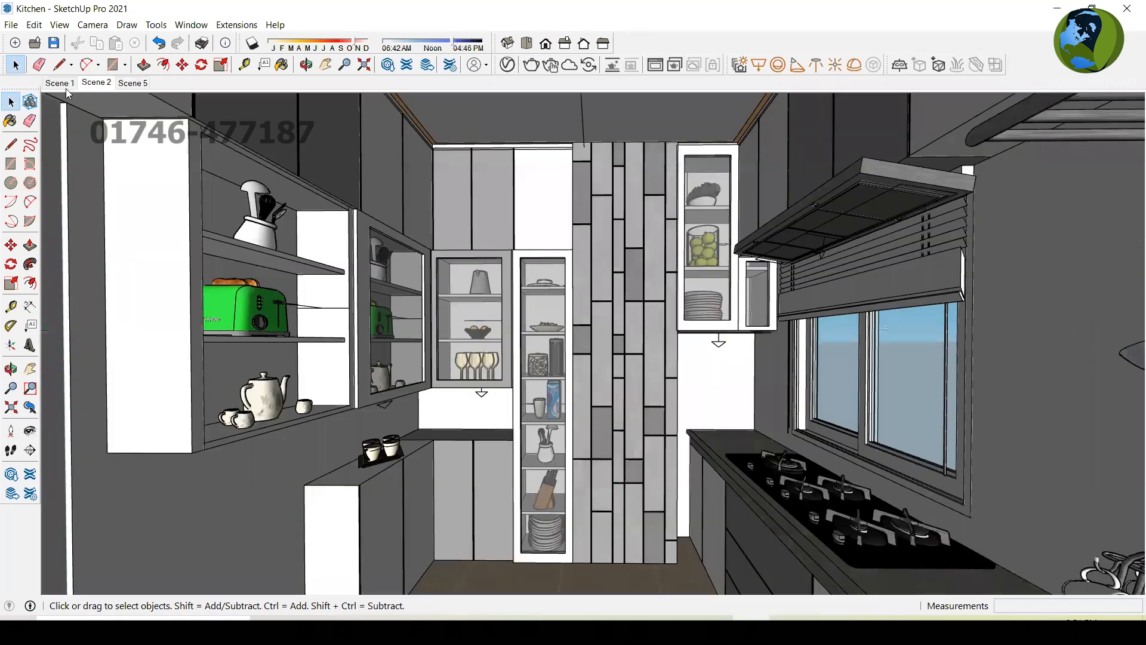
Open Scene 1, view the cooking area, and switch to WhatsApp in the browser to check its marked-up image before returning to SketchUp.
{"action": "left_click", "coordinate": [62, 84]}
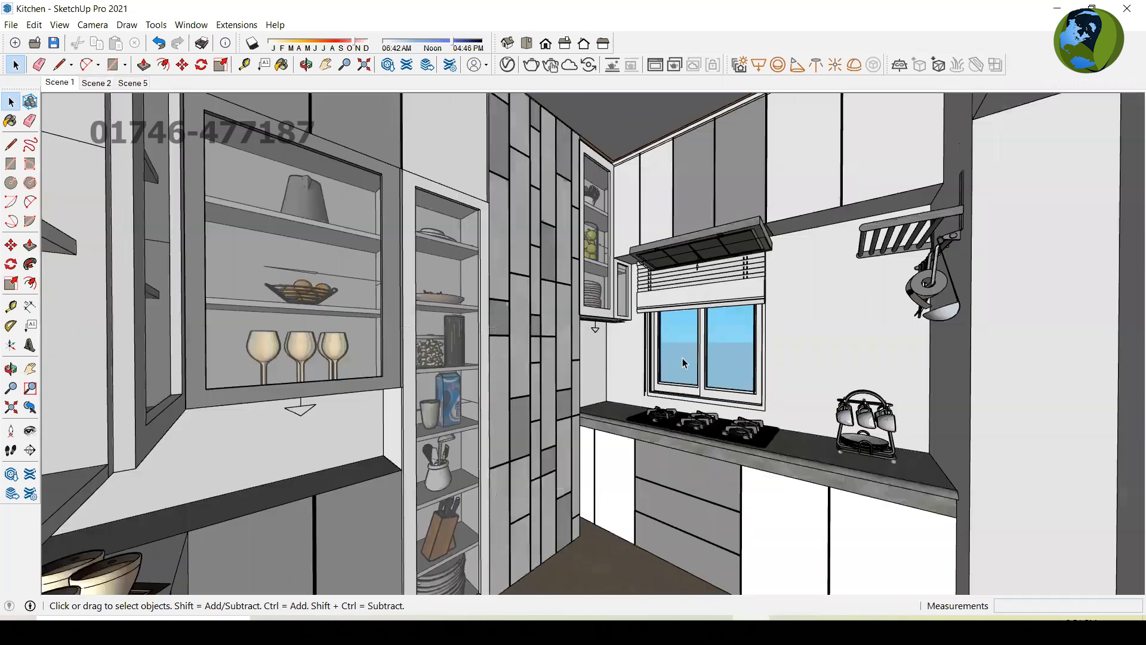
{"action": "middle_click_drag", "start_coordinate": [678, 442], "coordinate": [751, 418]}
{"action": "scroll", "coordinate": [775, 364], "scroll_direction": "up", "scroll_amount": 2}
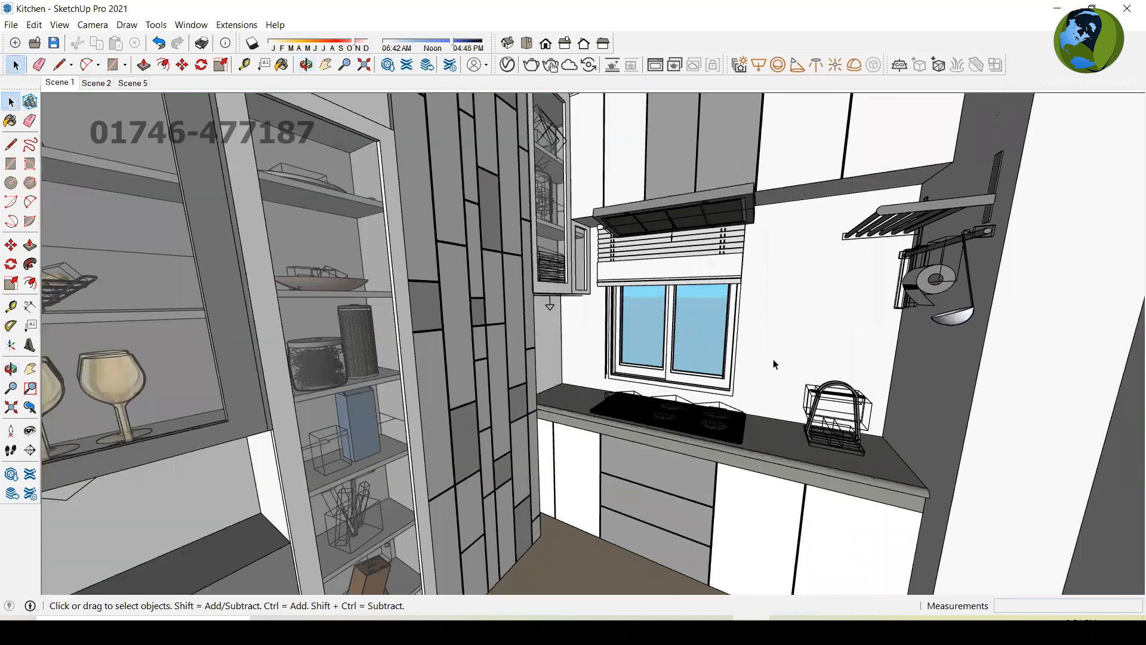
{"action": "middle_click_drag", "start_coordinate": [859, 445], "coordinate": [847, 403]}
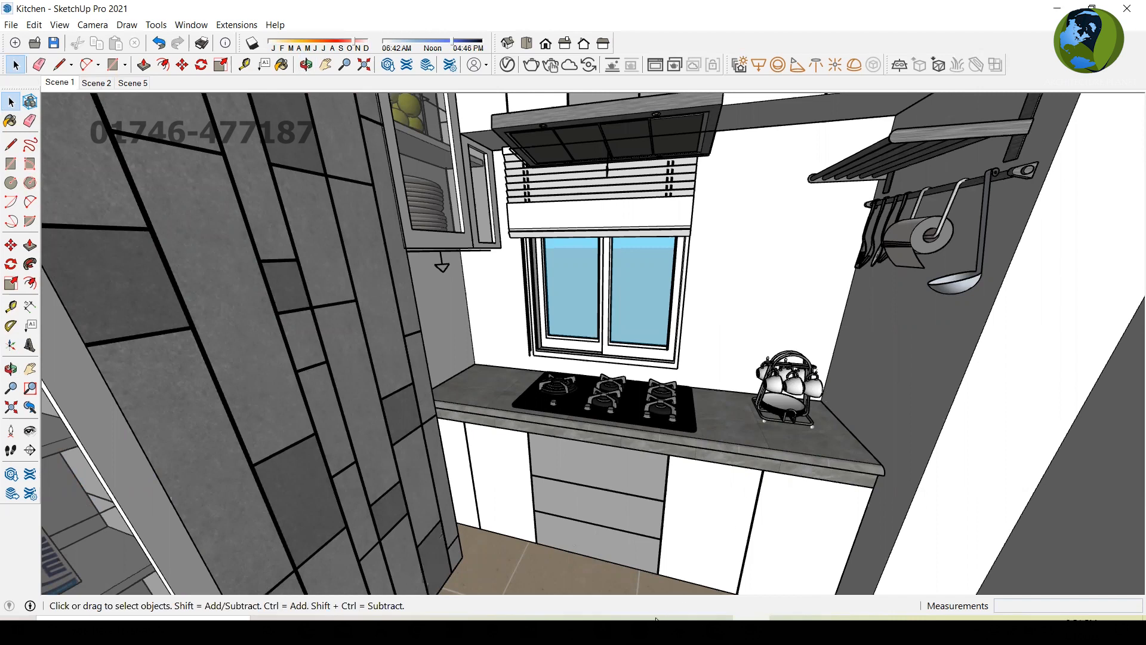
{"action": "mouse_move", "coordinate": [713, 624]}
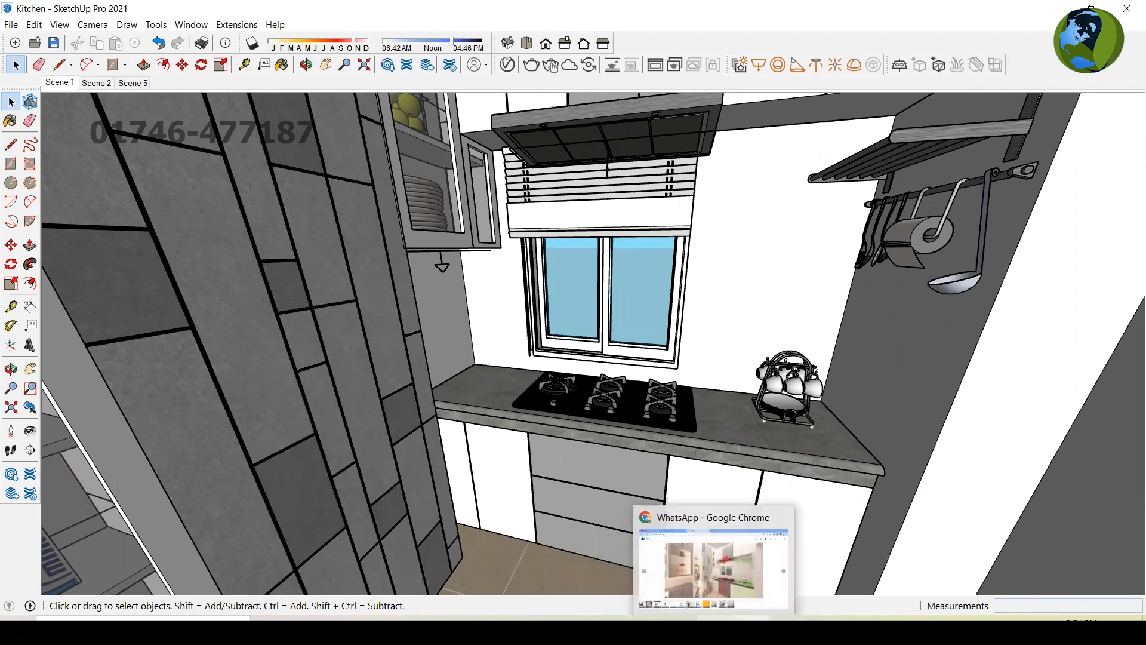
{"action": "left_click", "coordinate": [696, 558]}
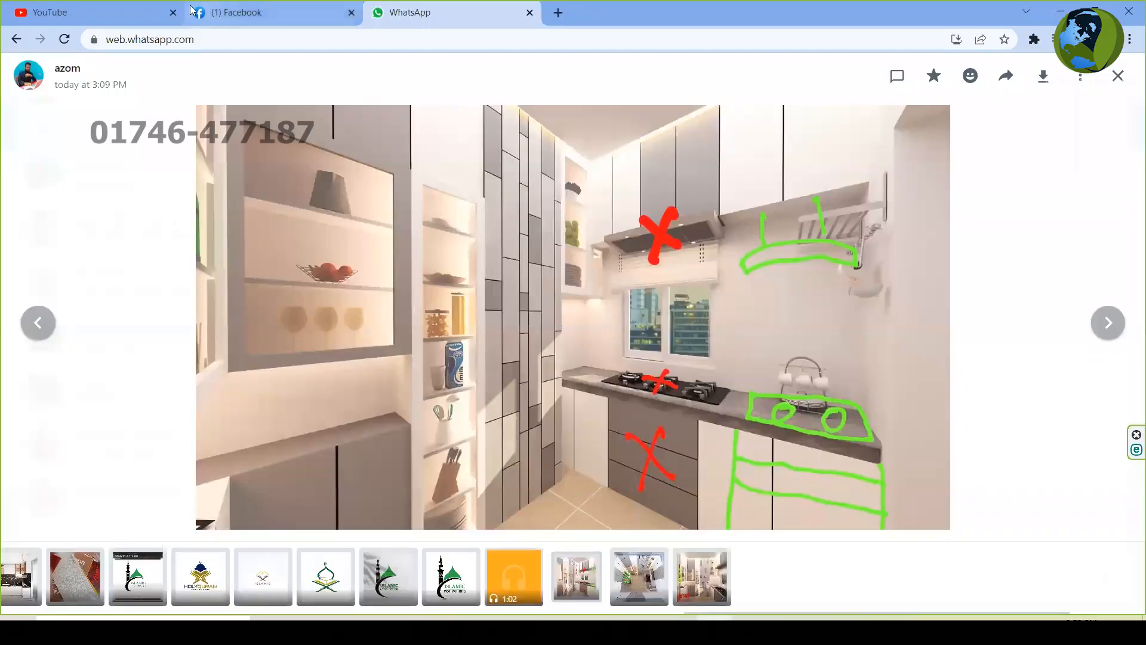
{"action": "left_click", "coordinate": [173, 13]}
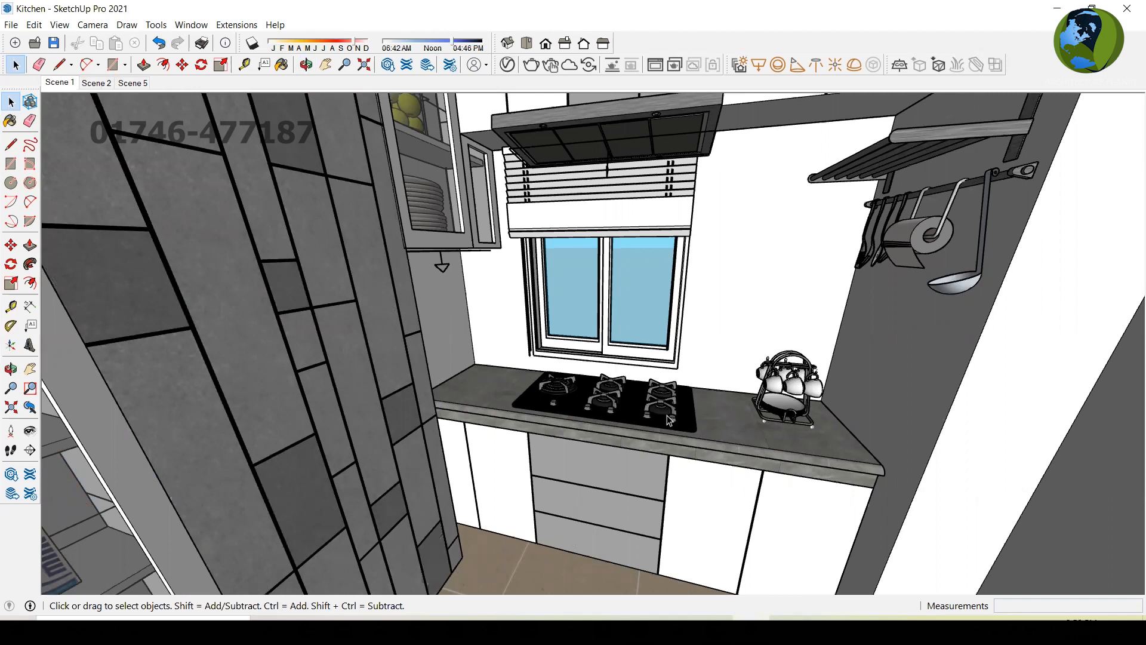
Move the cup rack about 5' 3" along the red axis to the opposite end of the window countertop.
{"action": "scroll", "coordinate": [669, 417], "scroll_direction": "down", "scroll_amount": 3}
{"action": "middle_click_drag", "start_coordinate": [674, 413], "coordinate": [689, 317]}
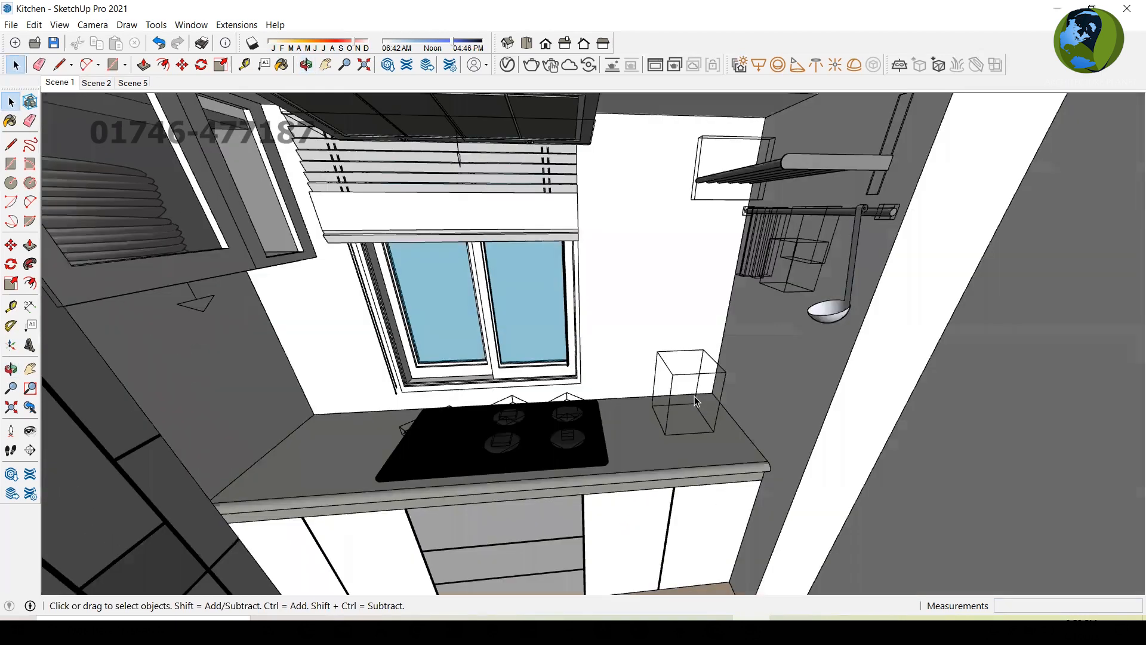
{"action": "left_click", "coordinate": [696, 401]}
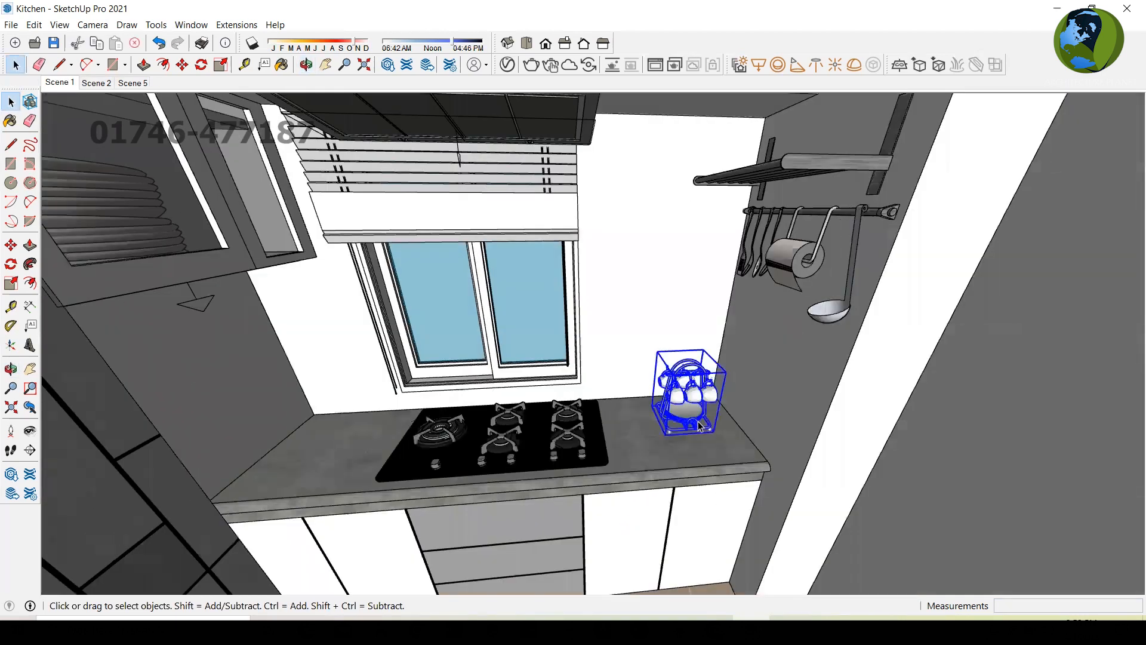
{"action": "key", "text": "m"}
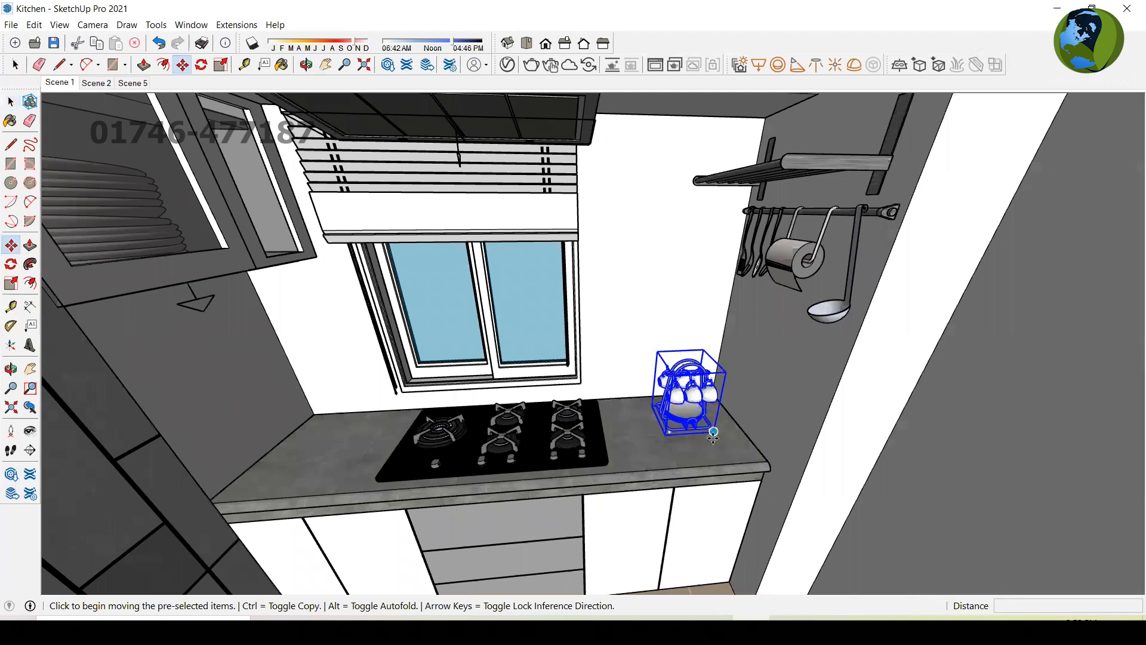
{"action": "left_click", "coordinate": [710, 440]}
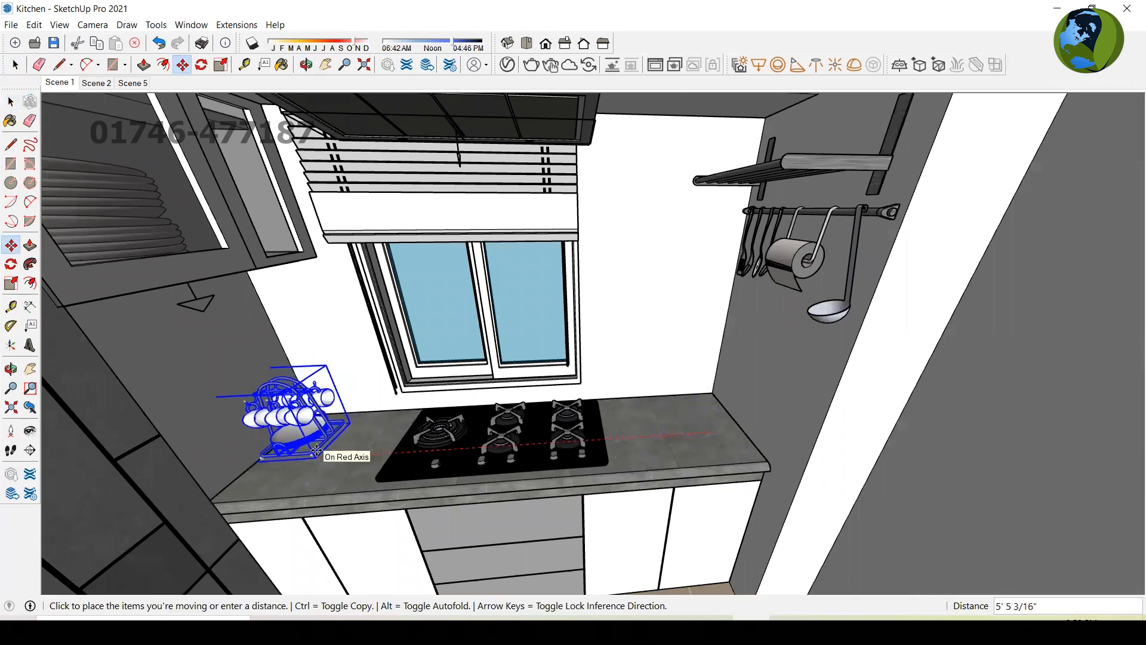
{"action": "left_click", "coordinate": [329, 454]}
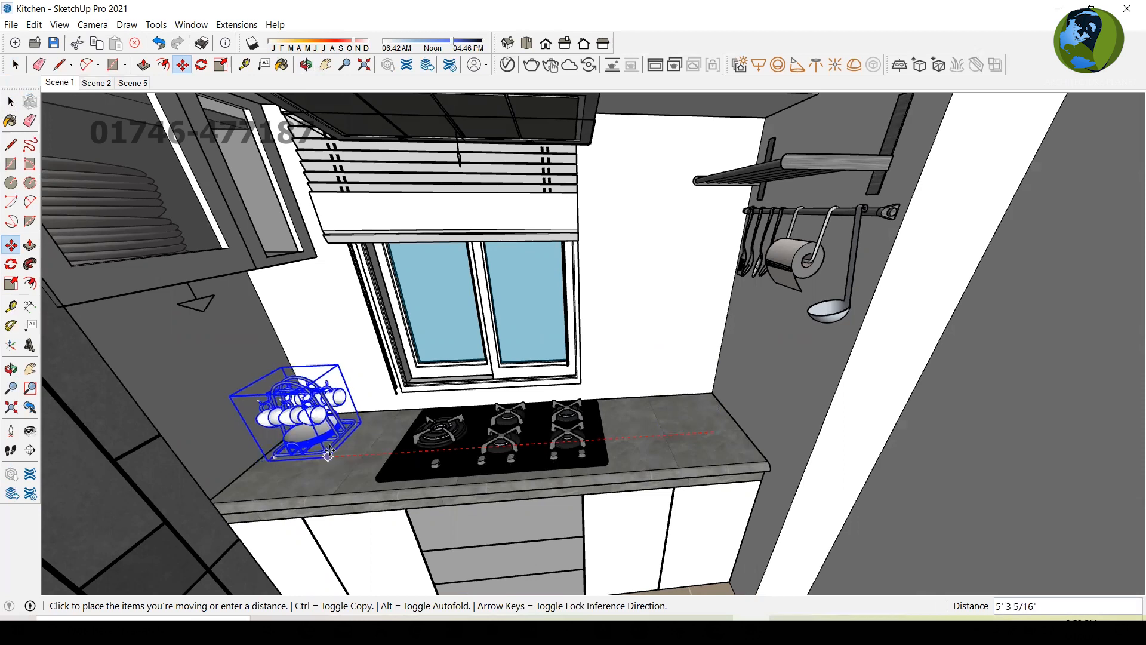
{"action": "key", "text": "space"}
Move the gas hob about 2' 1" along the red axis to the end of the countertop freed by the cup rack.
{"action": "left_click", "coordinate": [481, 451]}
{"action": "key", "text": "m"}
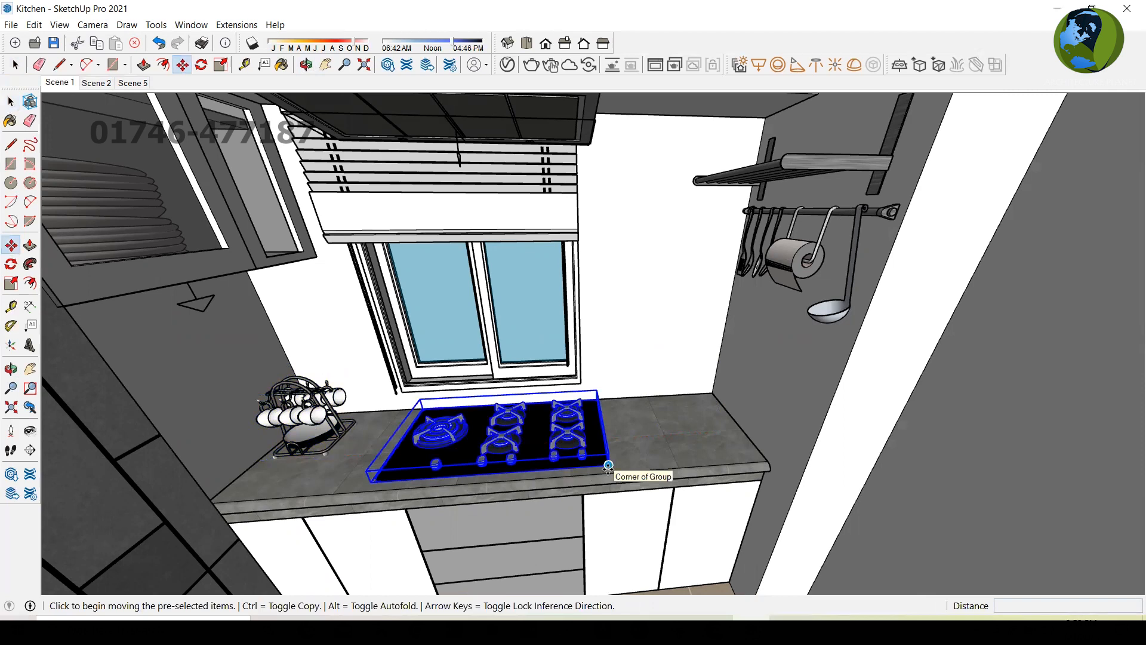
{"action": "left_click", "coordinate": [608, 466]}
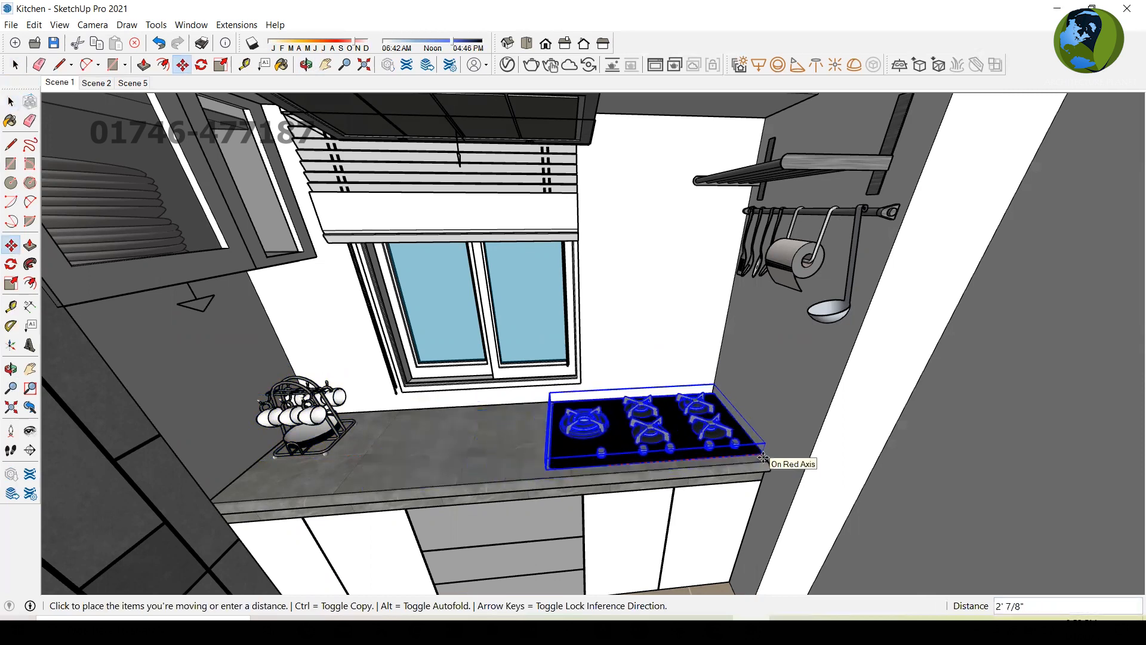
{"action": "left_click", "coordinate": [763, 454]}
{"action": "key", "text": "space"}
Delete the wall-mounted shelf with its hanging utensils and paper roll from the side wall beside the hob.
{"action": "middle_click_drag", "start_coordinate": [757, 510], "coordinate": [818, 292]}
{"action": "left_click", "coordinate": [794, 252]}
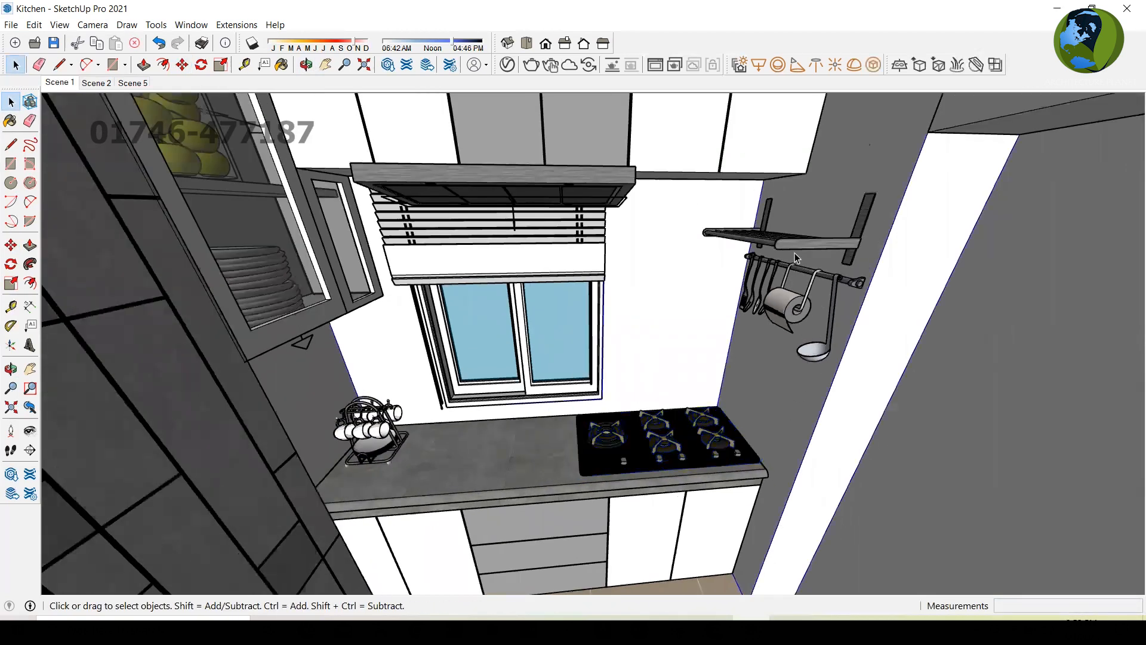
{"action": "left_click", "coordinate": [791, 244]}
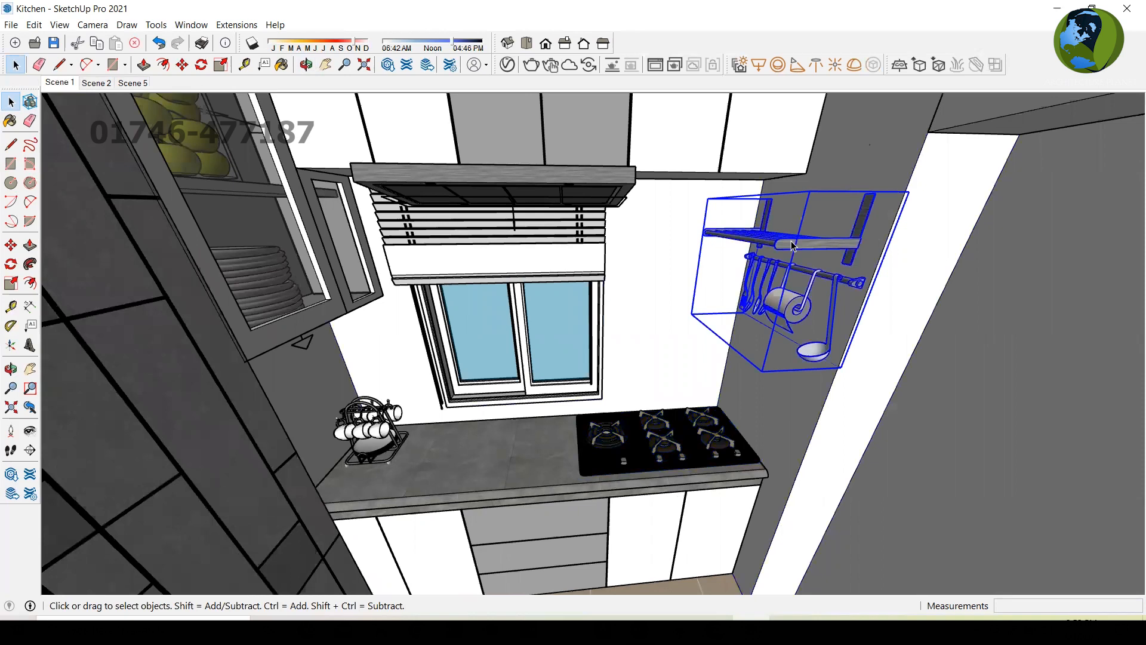
{"action": "key", "text": "Delete"}
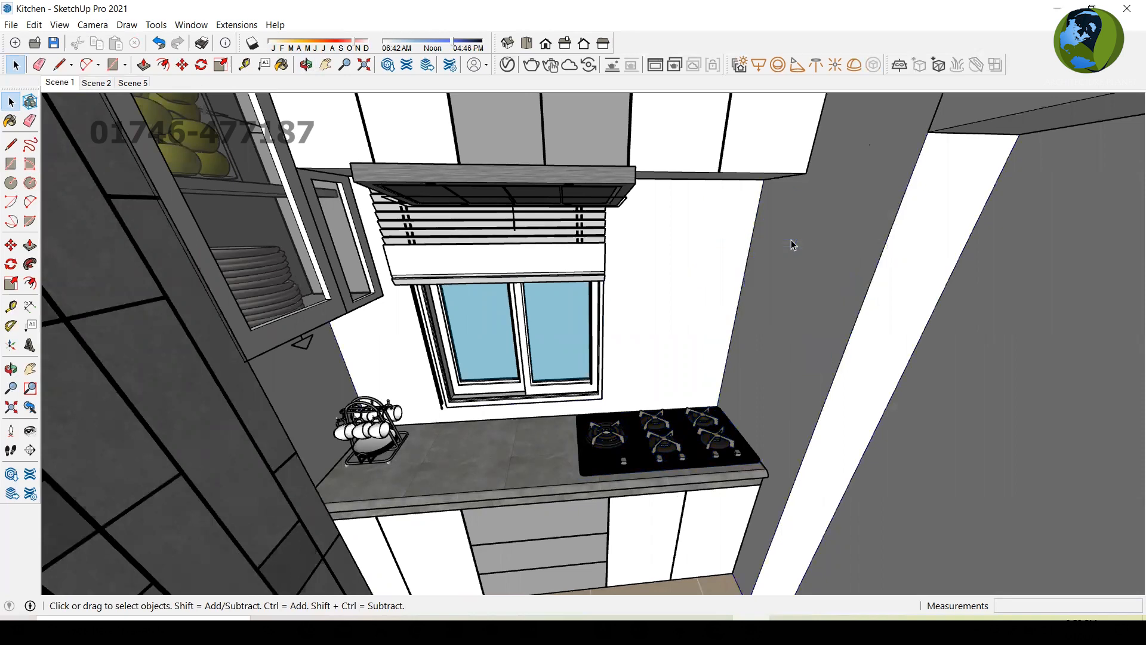
{"action": "left_click", "coordinate": [468, 184]}
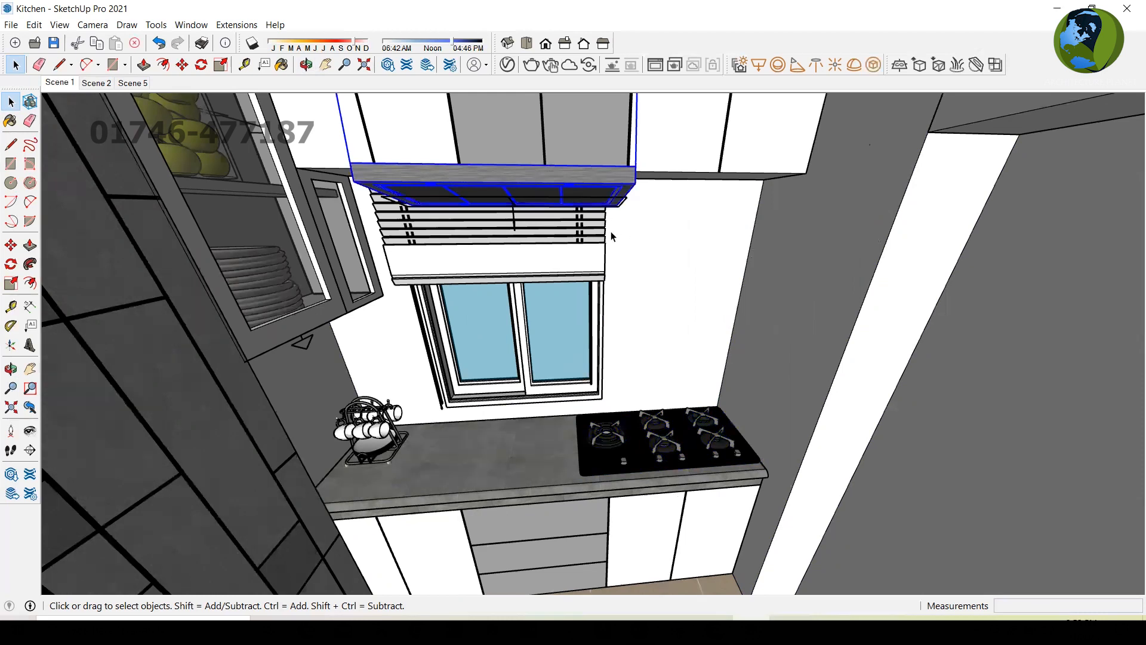
{"action": "key", "text": "m"}
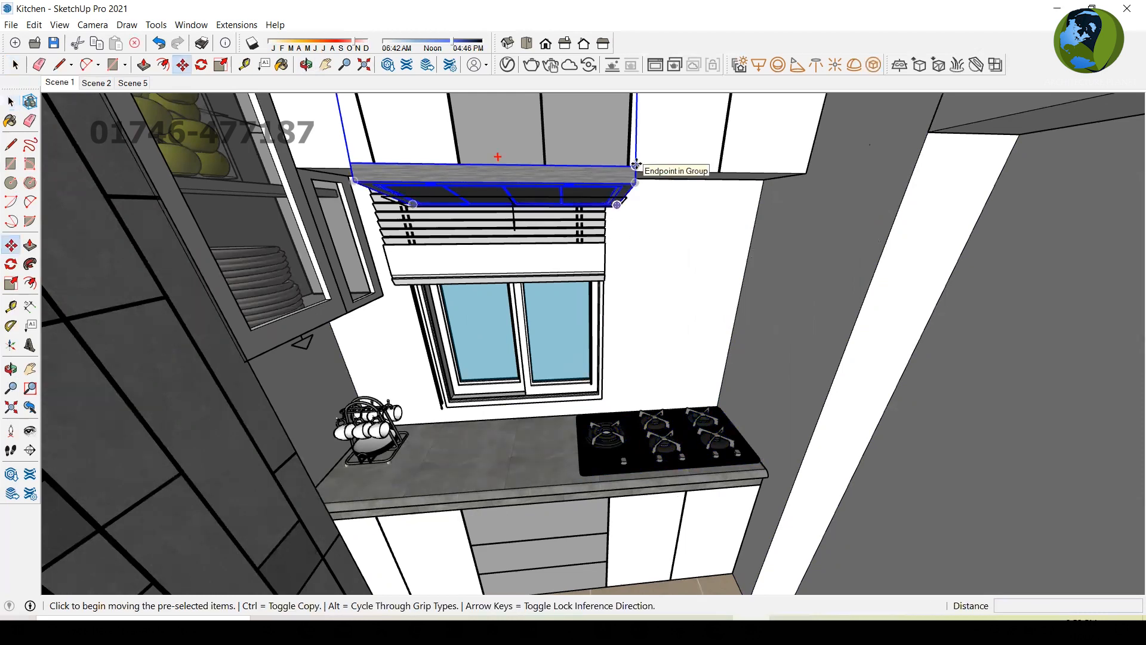
{"action": "left_click", "coordinate": [636, 165]}
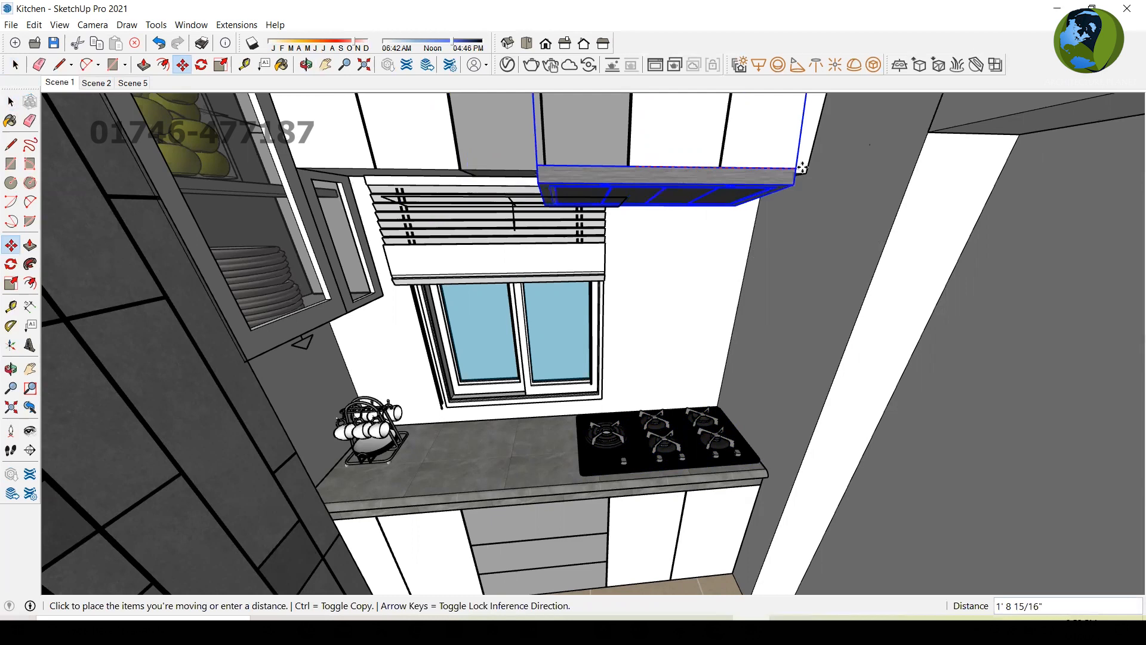
{"action": "key", "text": "space"}
Try to move the range hood and the window blind together about 2' 2" along the wall above the hob.
{"action": "left_click", "coordinate": [578, 229]}
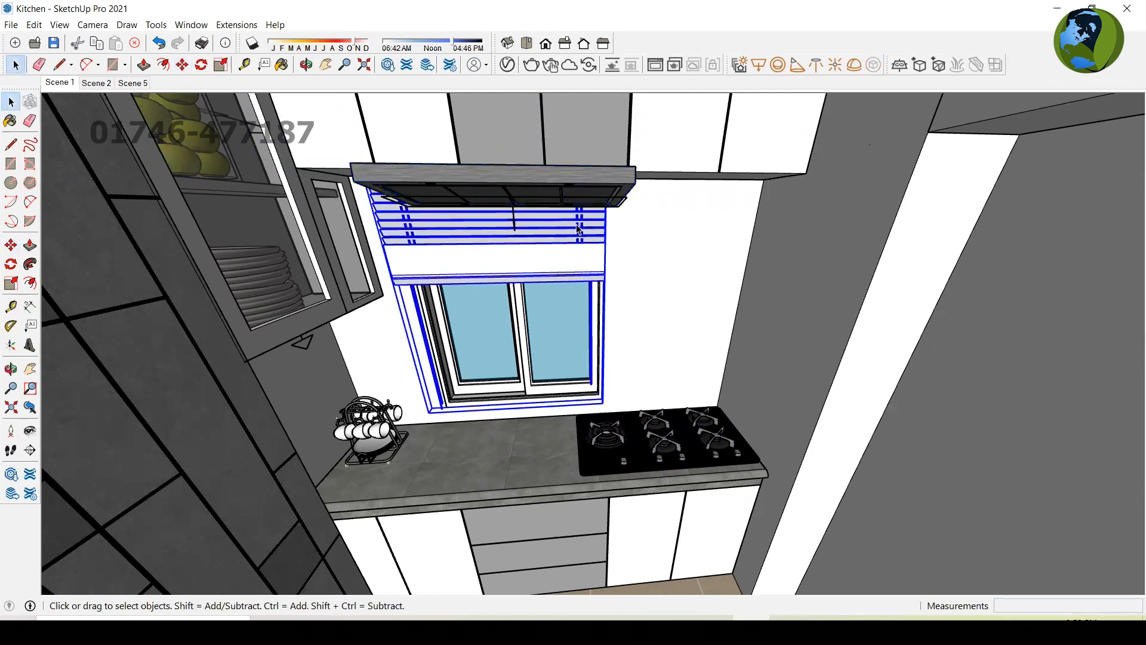
{"action": "left_click", "coordinate": [578, 172], "text": "ctrl"}
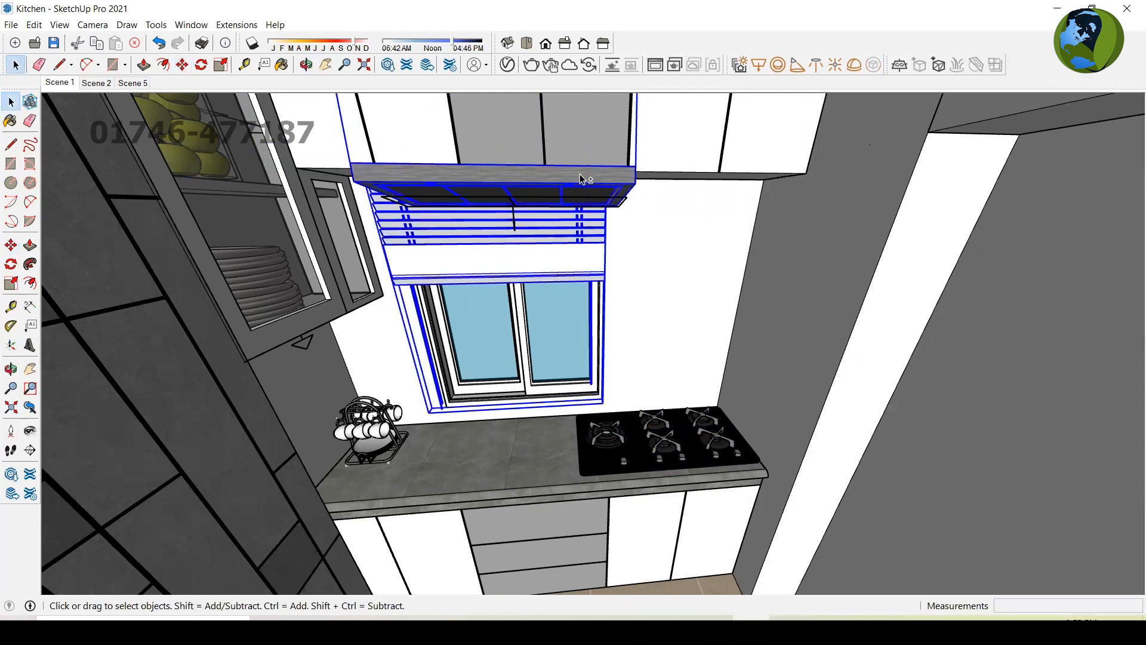
{"action": "key", "text": "m"}
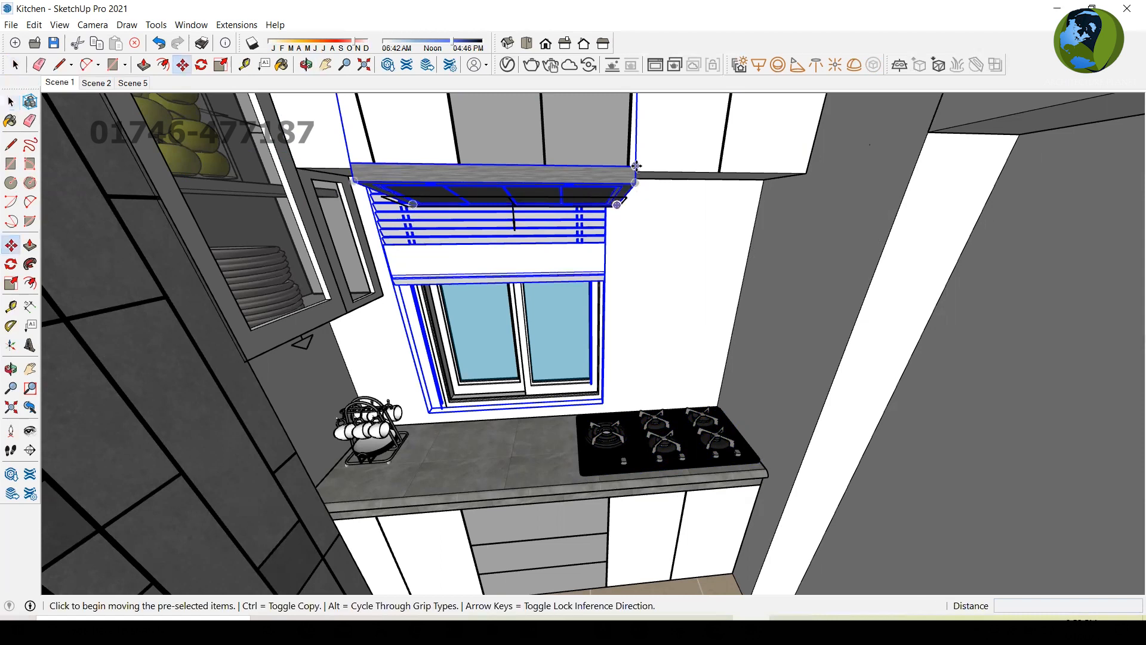
{"action": "left_click", "coordinate": [634, 182]}
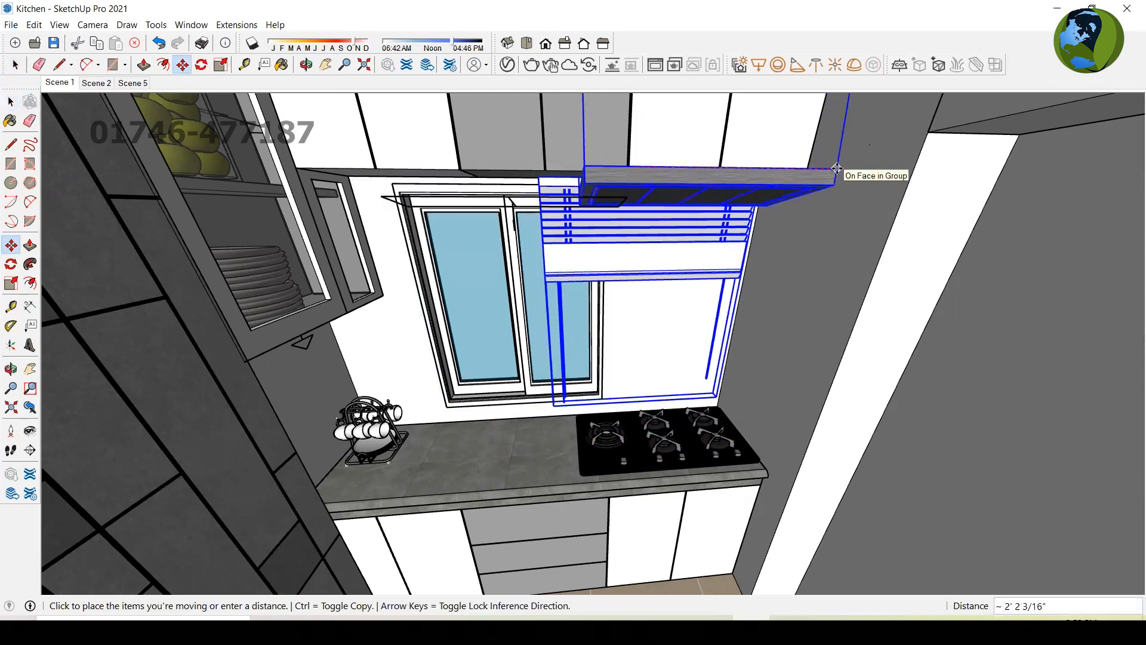
{"action": "left_click", "coordinate": [836, 168]}
{"action": "middle_click_drag", "start_coordinate": [731, 278], "coordinate": [739, 305]}
{"action": "left_click_drag", "start_coordinate": [693, 323], "coordinate": [750, 262]}
Try to shift the window blind alone about 1 3/4" further toward the side wall.
{"action": "key", "text": "m"}
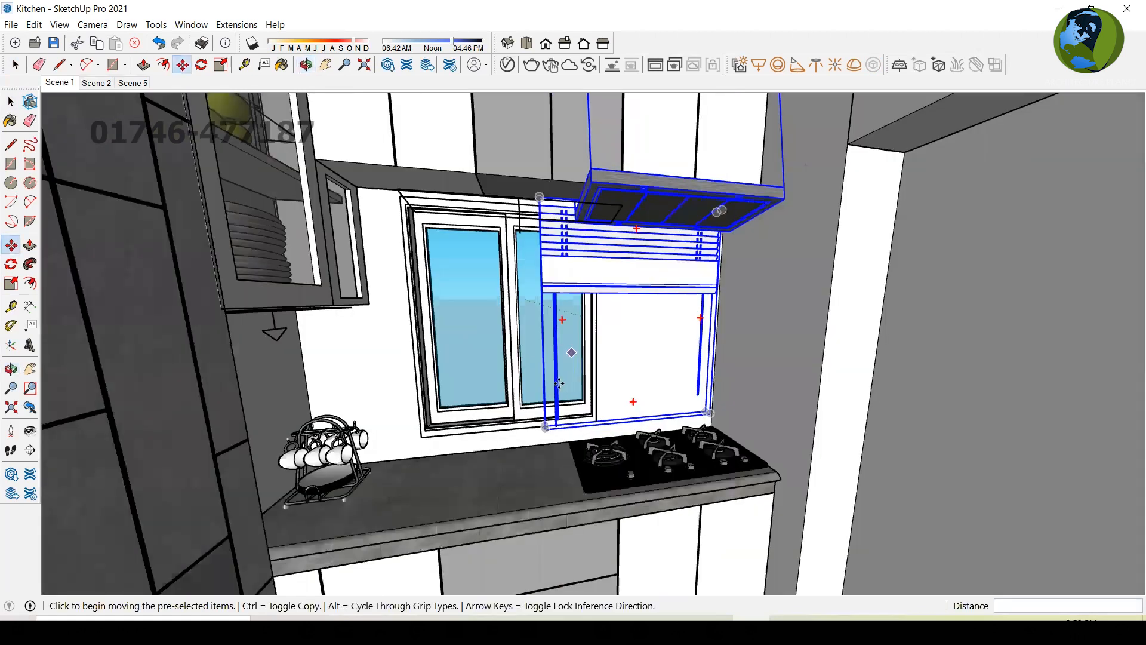
{"action": "scroll", "coordinate": [561, 384], "scroll_direction": "up", "scroll_amount": 5}
{"action": "key", "text": "space"}
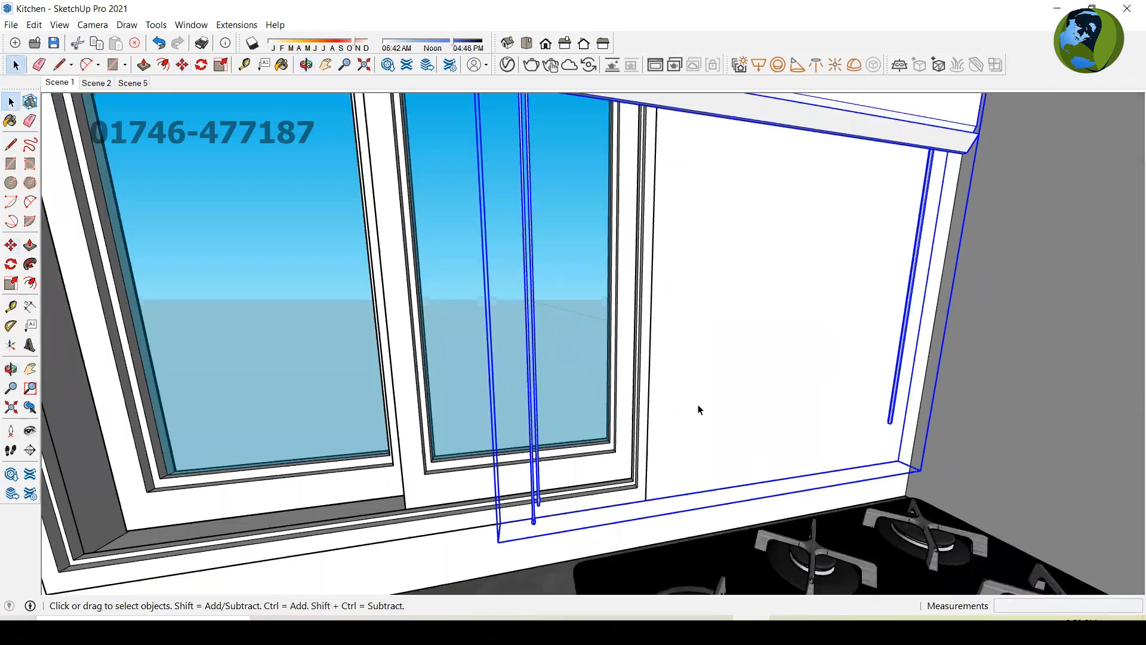
{"action": "left_click", "coordinate": [790, 404]}
{"action": "scroll", "coordinate": [688, 414], "scroll_direction": "down", "scroll_amount": 3}
{"action": "middle_click_drag", "start_coordinate": [675, 317], "coordinate": [625, 245]}
{"action": "scroll", "coordinate": [605, 359], "scroll_direction": "down", "scroll_amount": 3}
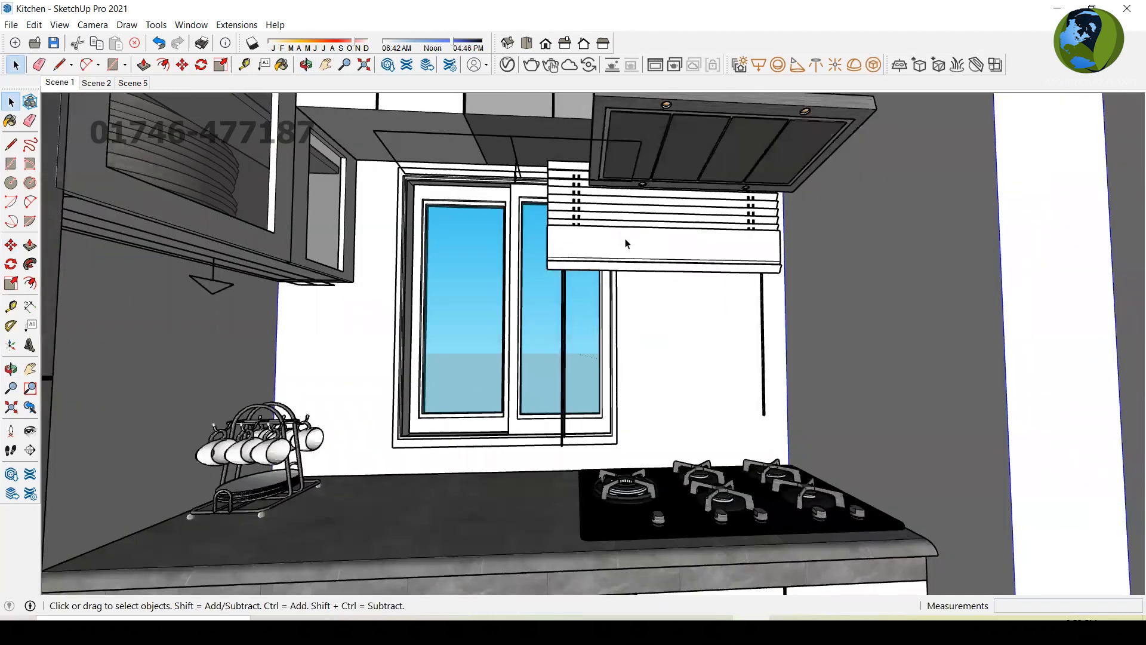
{"action": "left_click", "coordinate": [706, 256]}
{"action": "key", "text": "m"}
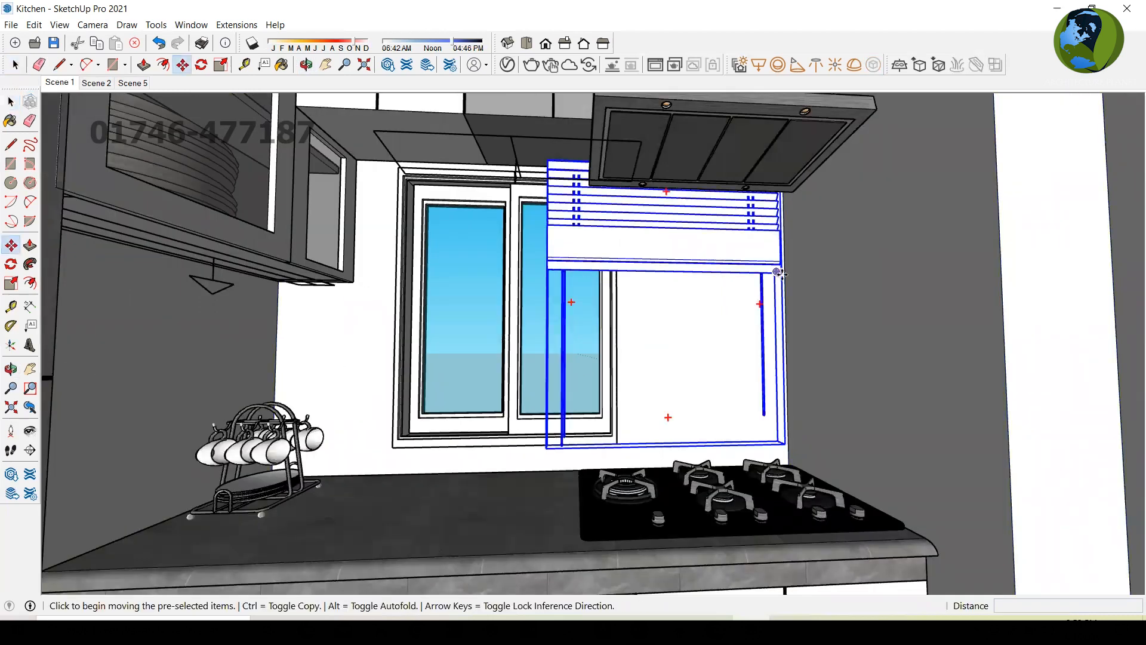
{"action": "left_click", "coordinate": [783, 444]}
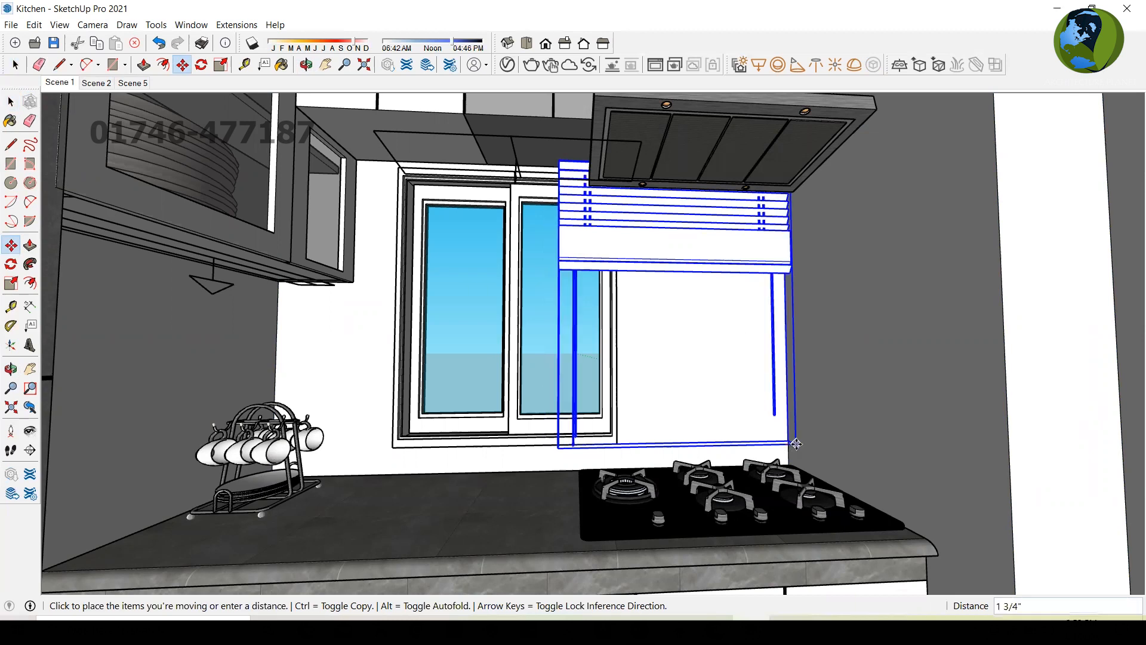
{"action": "left_click", "coordinate": [797, 444]}
{"action": "key", "text": "space"}
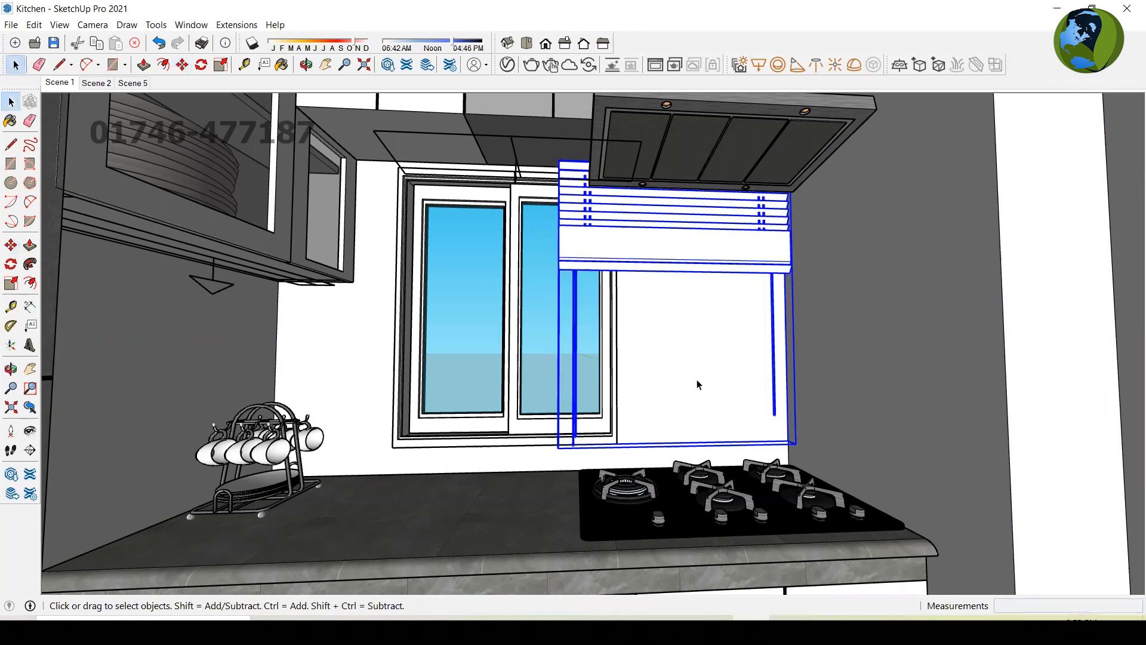
Check the shifted blind and range hood against the window from several angles, and undo both of their moves.
{"action": "left_click", "coordinate": [719, 453]}
{"action": "scroll", "coordinate": [718, 454], "scroll_direction": "down", "scroll_amount": 1}
{"action": "scroll", "coordinate": [719, 454], "scroll_direction": "down", "scroll_amount": 1}
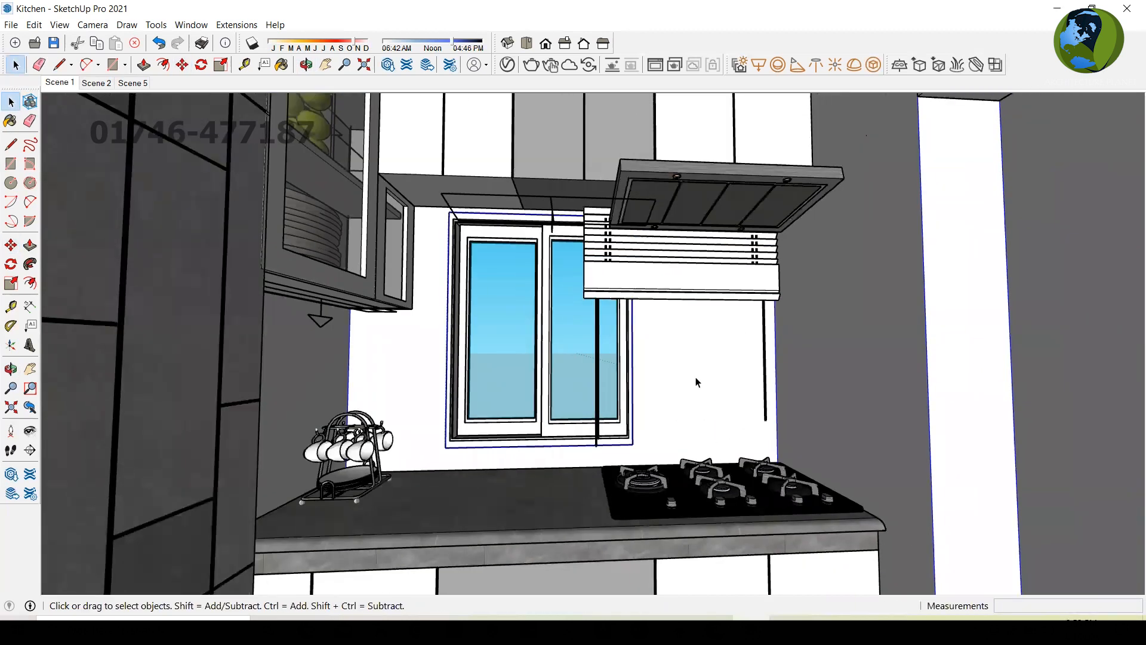
{"action": "scroll", "coordinate": [697, 382], "scroll_direction": "down", "scroll_amount": 1}
{"action": "scroll", "coordinate": [659, 282], "scroll_direction": "up", "scroll_amount": 1}
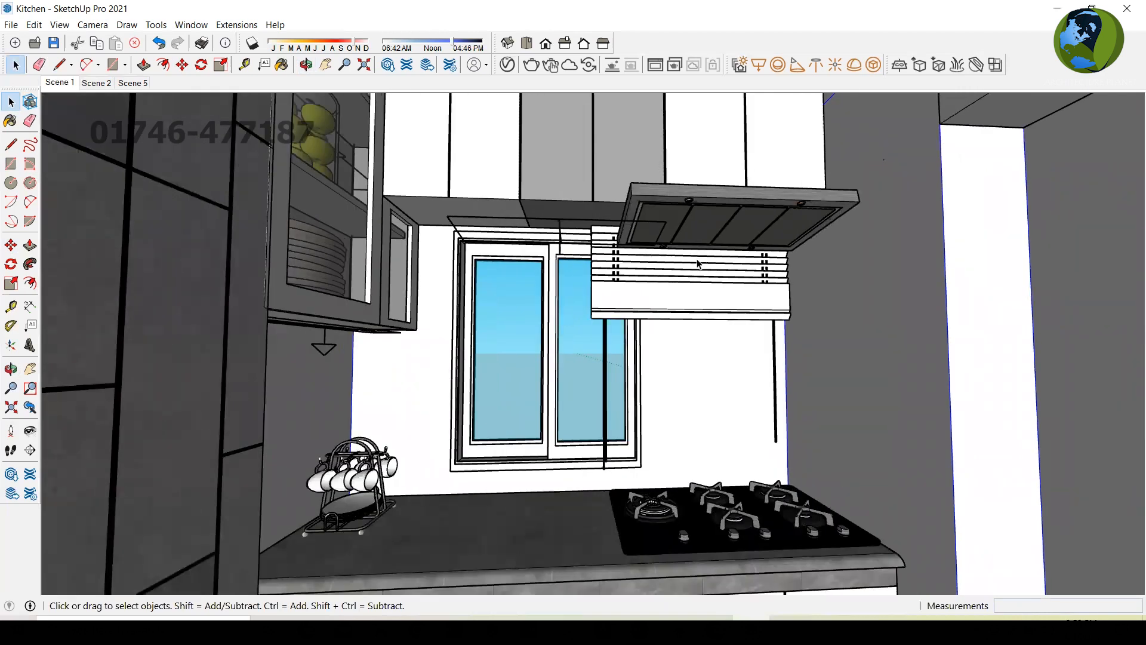
{"action": "scroll", "coordinate": [576, 210], "scroll_direction": "up", "scroll_amount": 3}
{"action": "middle_click_drag", "start_coordinate": [576, 259], "coordinate": [634, 95]}
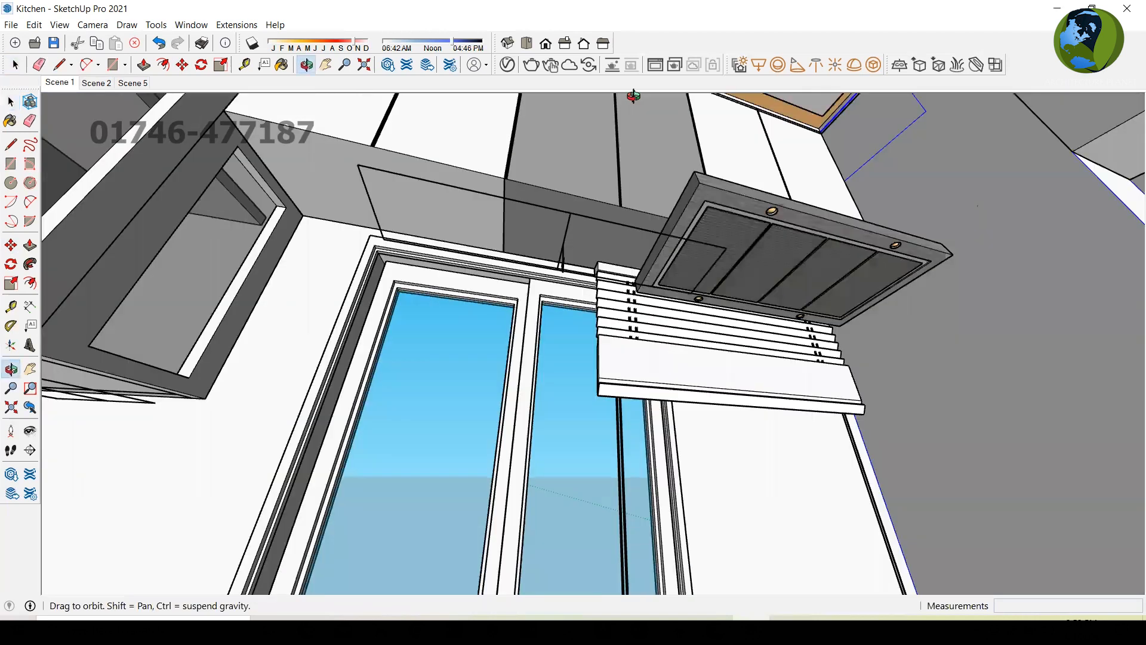
{"action": "middle_click_drag", "start_coordinate": [689, 249], "coordinate": [763, 198]}
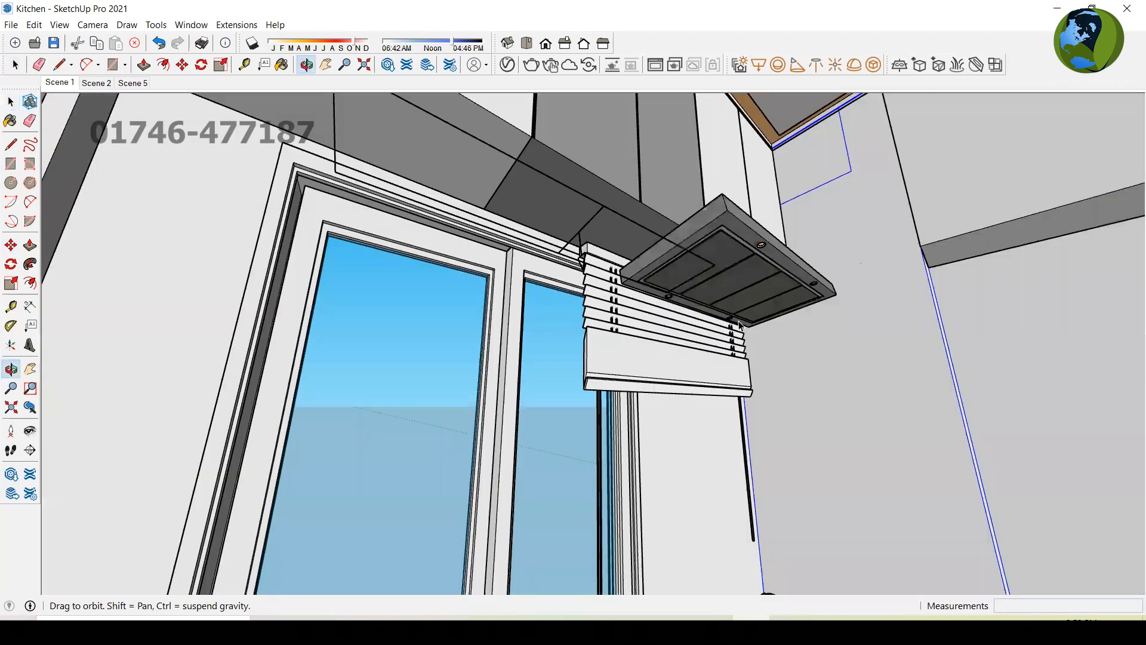
{"action": "key", "text": "space"}
{"action": "middle_click_drag", "start_coordinate": [721, 372], "coordinate": [558, 415]}
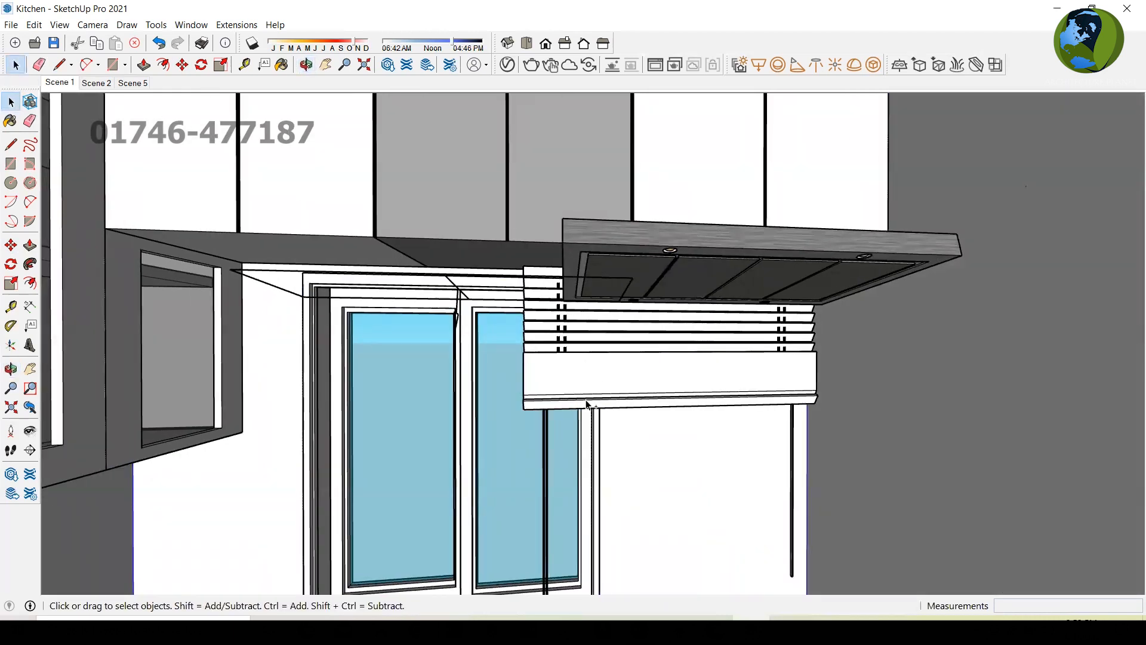
{"action": "key", "text": "ctrl+z"}
{"action": "key", "text": "ctrl+z"}
Move the range hood alone about 2' 2" along the wall toward the side wall, above the hob.
{"action": "left_click", "coordinate": [556, 258]}
{"action": "key", "text": "m"}
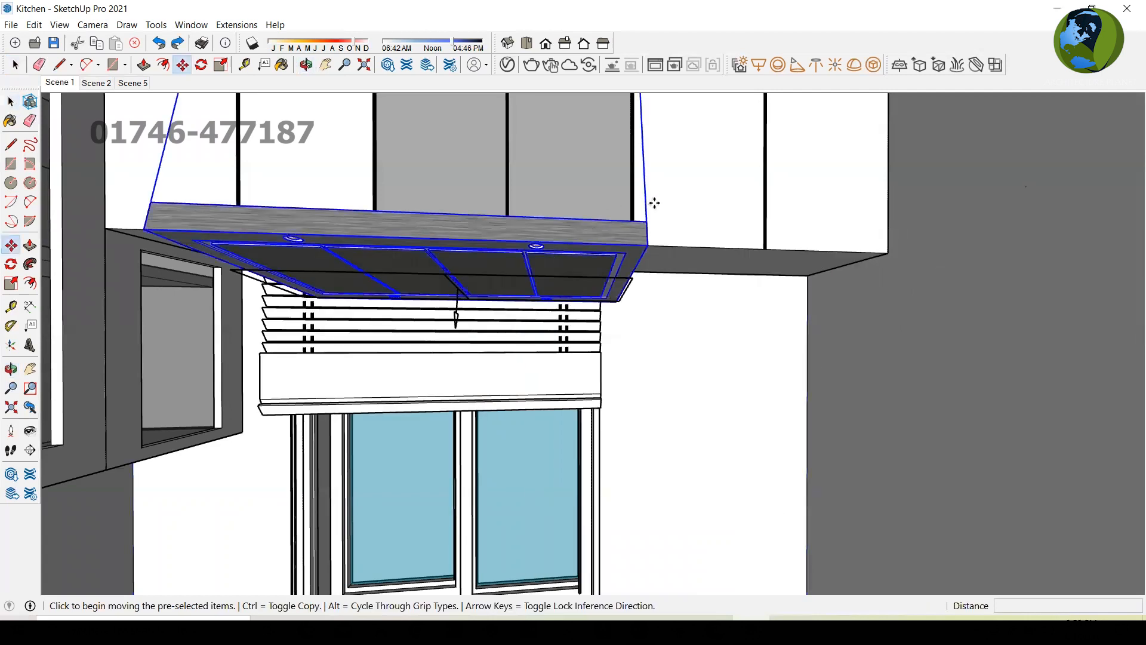
{"action": "left_click", "coordinate": [647, 222]}
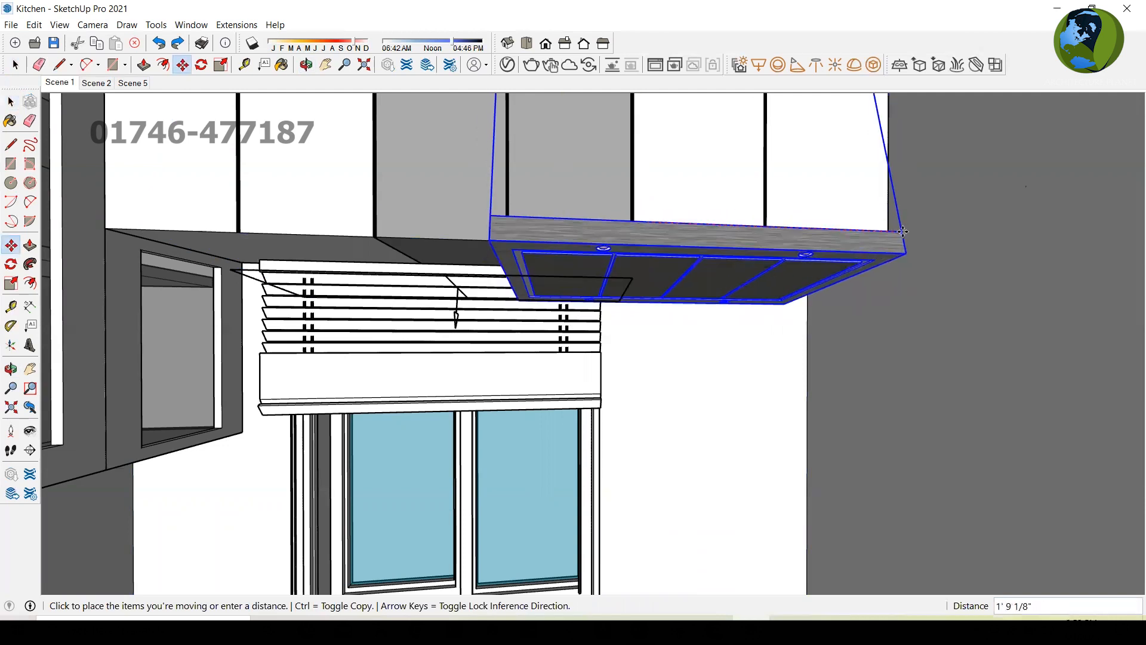
{"action": "left_click", "coordinate": [955, 236]}
{"action": "key", "text": "o"}
{"action": "left_click_drag", "start_coordinate": [921, 289], "coordinate": [918, 422]}
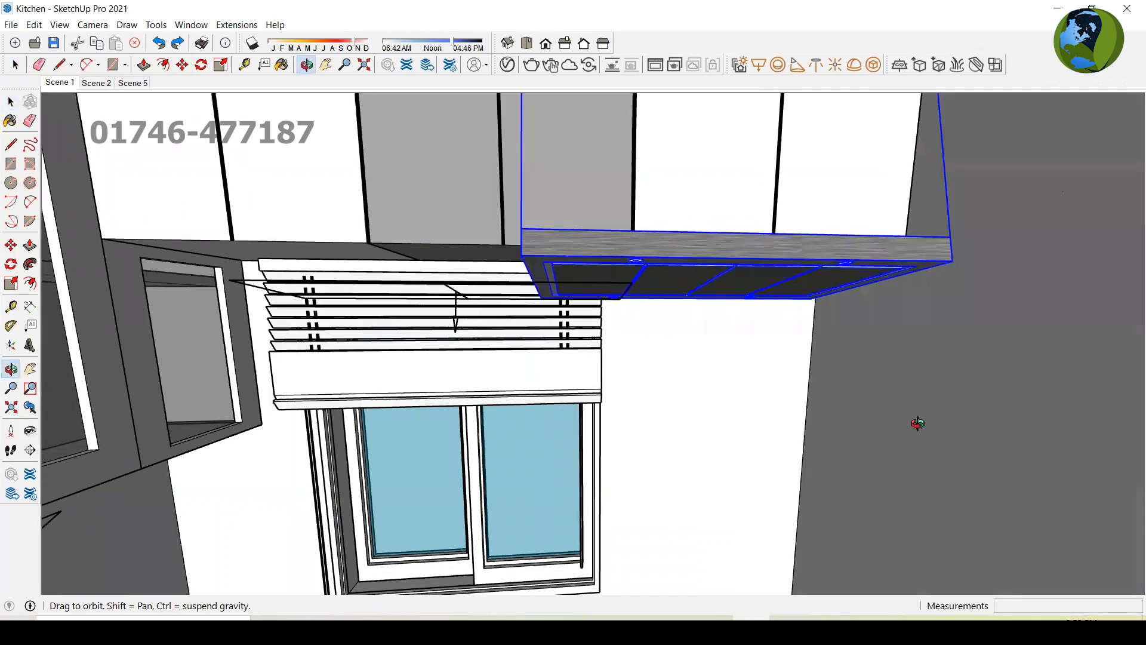
{"action": "middle_click_drag", "start_coordinate": [917, 422], "coordinate": [921, 428]}
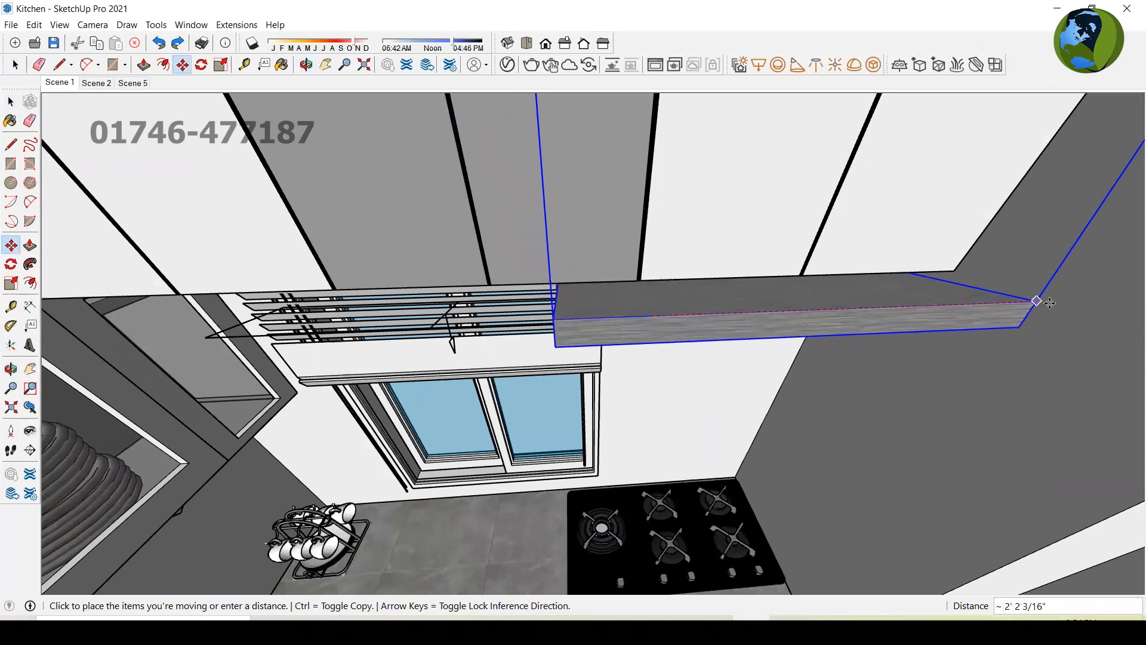
{"action": "left_click", "coordinate": [1037, 305]}
{"action": "middle_click_drag", "start_coordinate": [827, 350], "coordinate": [815, 203]}
{"action": "middle_click_drag", "start_coordinate": [801, 244], "coordinate": [474, 248]}
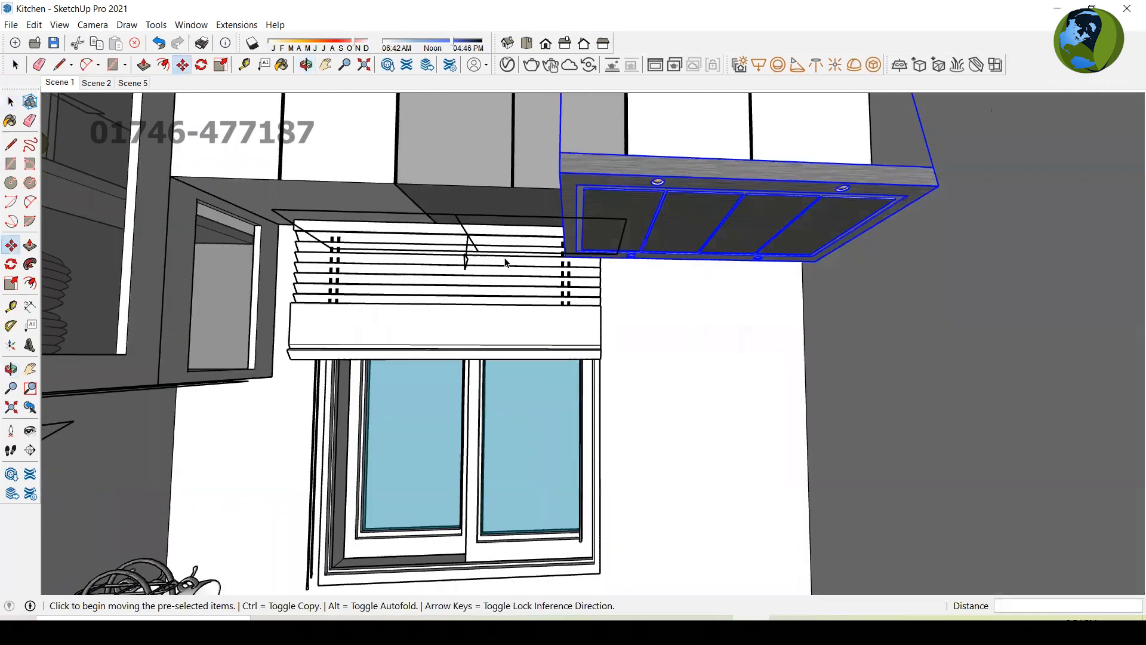
Stretch the light under the upper cabinets lengthwise at both ends, by about 1.30 and then about 1.62 toward the side wall.
{"action": "key", "text": "space"}
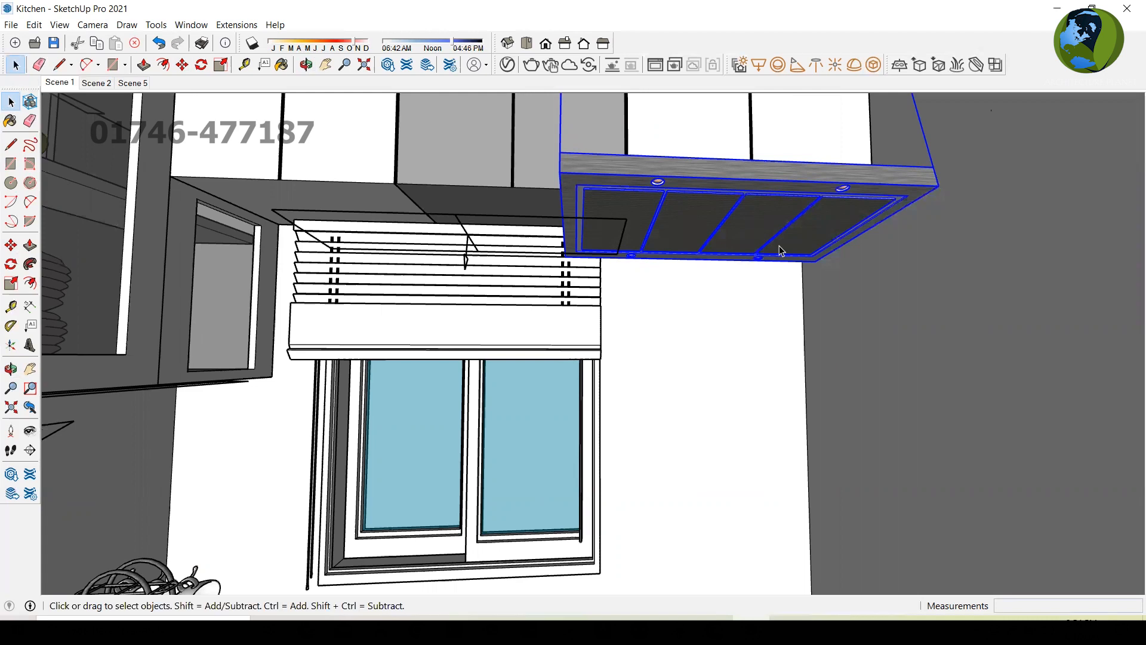
{"action": "left_click", "coordinate": [610, 222]}
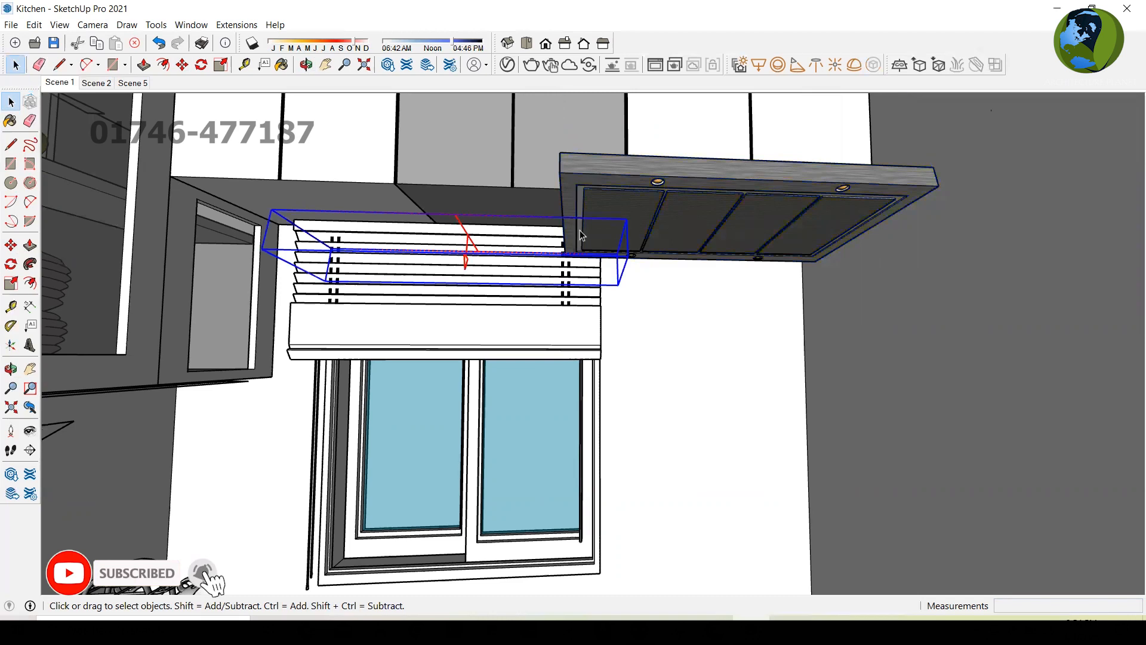
{"action": "key", "text": "s"}
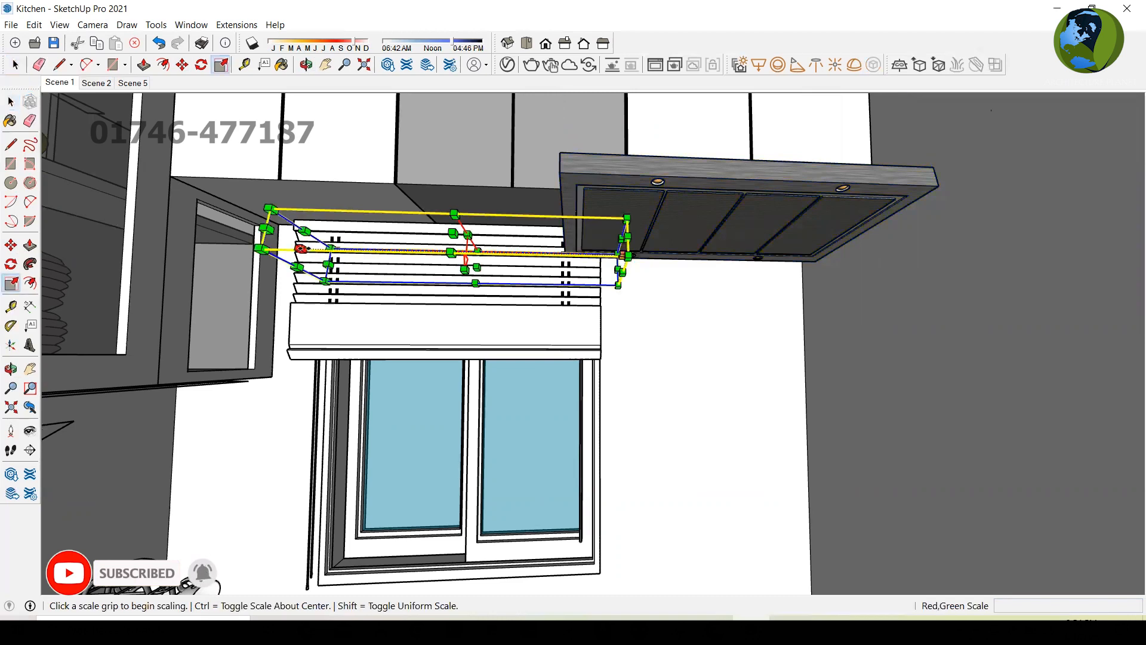
{"action": "left_click", "coordinate": [301, 247]}
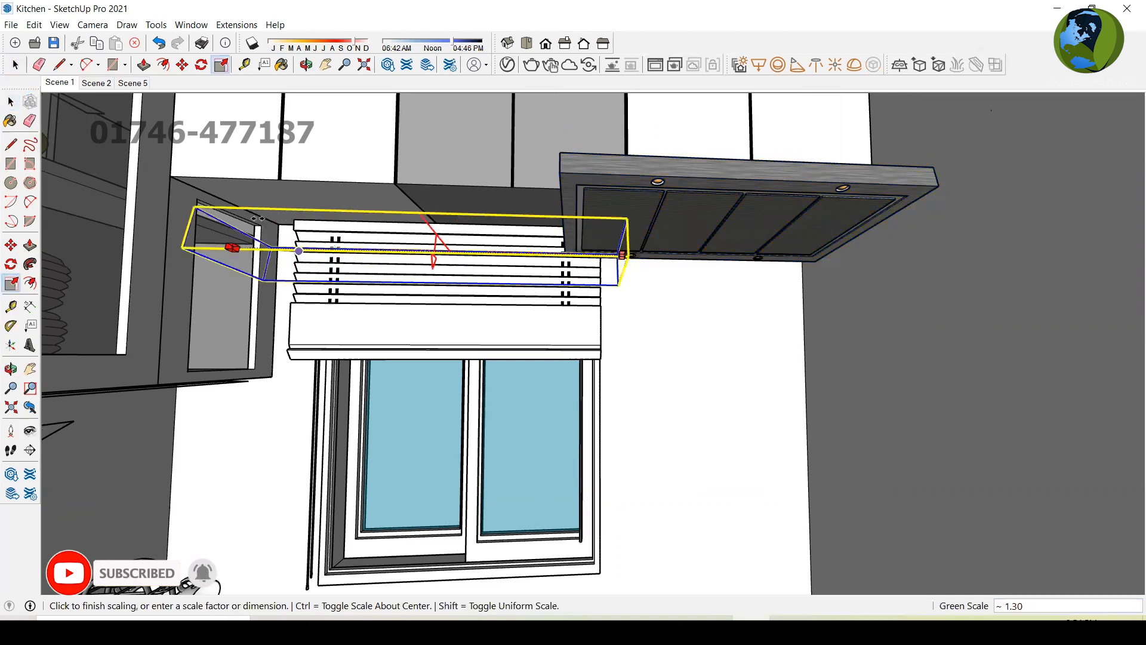
{"action": "left_click", "coordinate": [179, 181]}
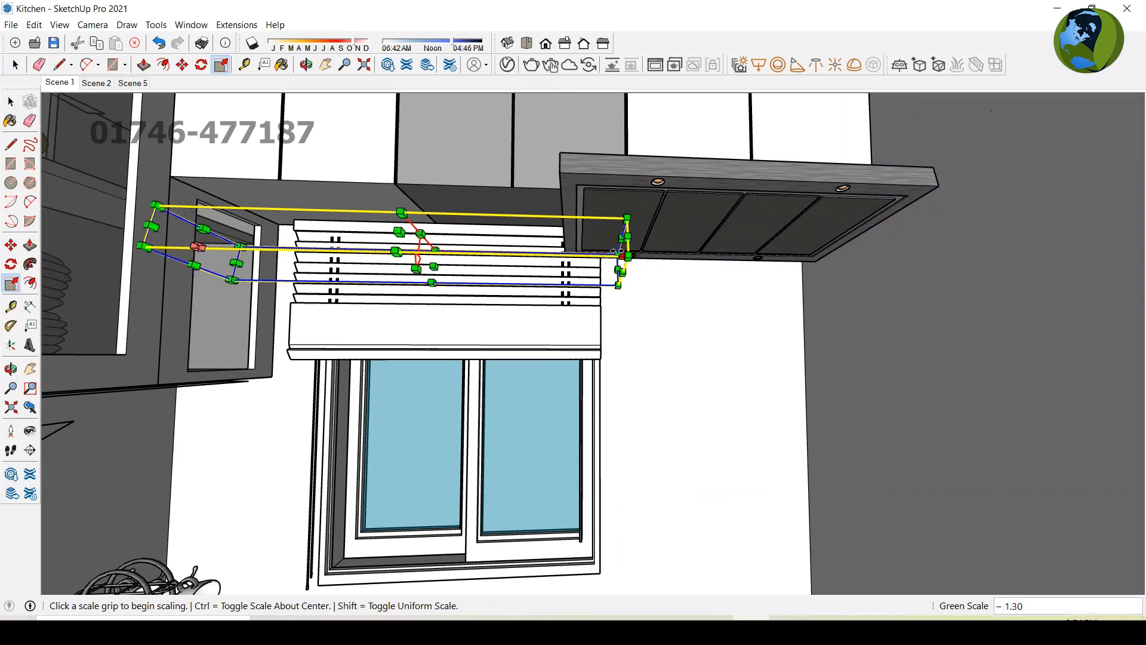
{"action": "left_click", "coordinate": [621, 256]}
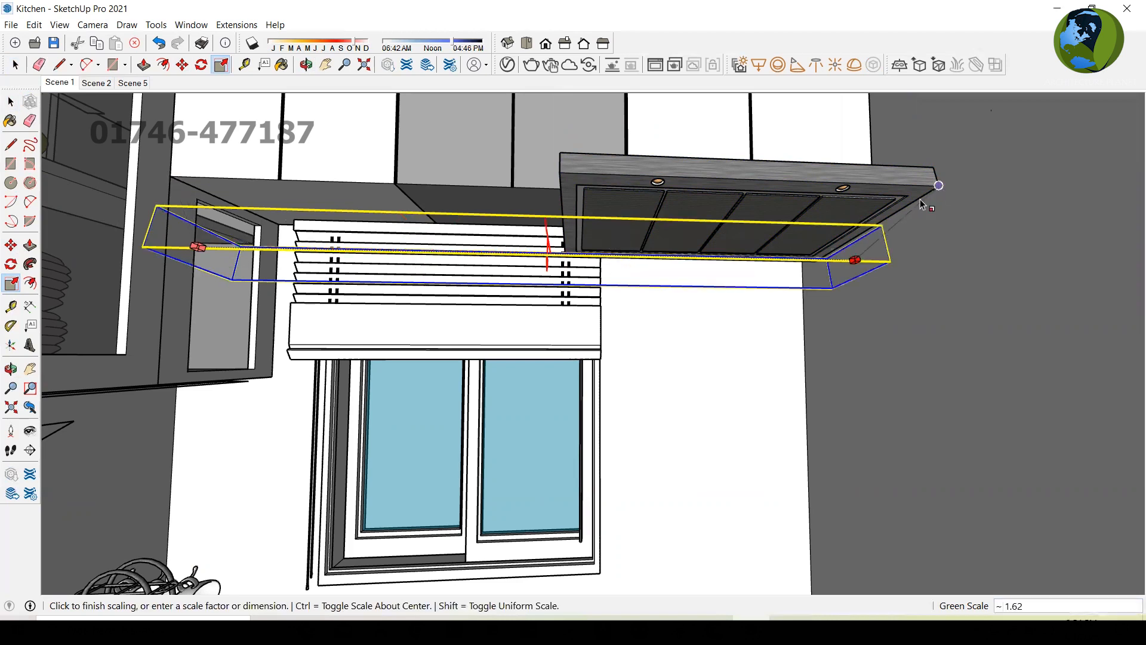
{"action": "left_click", "coordinate": [922, 205]}
{"action": "middle_click_drag", "start_coordinate": [681, 317], "coordinate": [991, 377]}
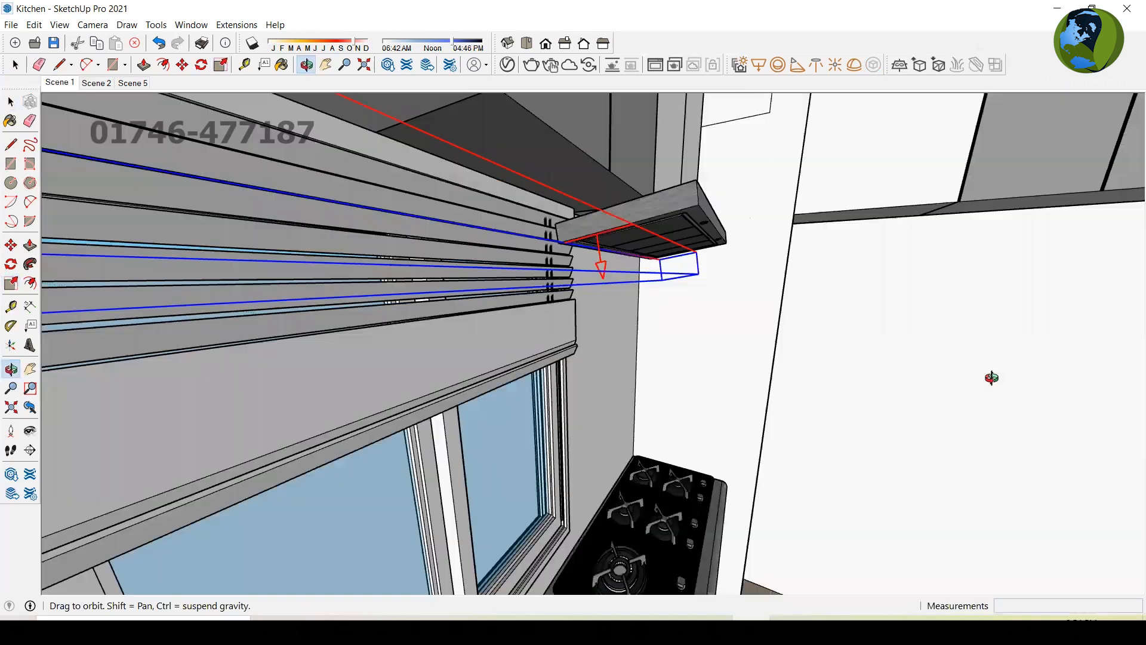
{"action": "middle_click_drag", "start_coordinate": [1039, 289], "coordinate": [593, 227]}
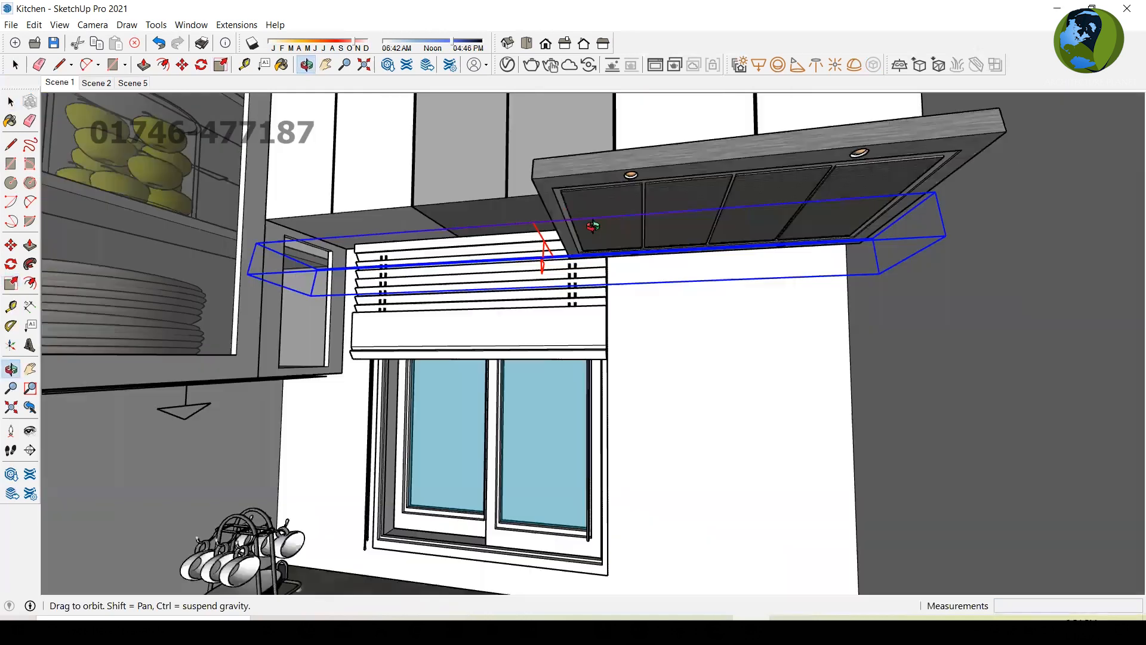
{"action": "middle_click_drag", "start_coordinate": [673, 251], "coordinate": [654, 371]}
Examine the range hood above the hob from a higher angle and restore the Scene 1 view.
{"action": "left_click", "coordinate": [671, 489]}
{"action": "scroll", "coordinate": [671, 493], "scroll_direction": "down", "scroll_amount": 3}
{"action": "middle_click_drag", "start_coordinate": [682, 482], "coordinate": [621, 562]}
{"action": "scroll", "coordinate": [622, 562], "scroll_direction": "down", "scroll_amount": 1}
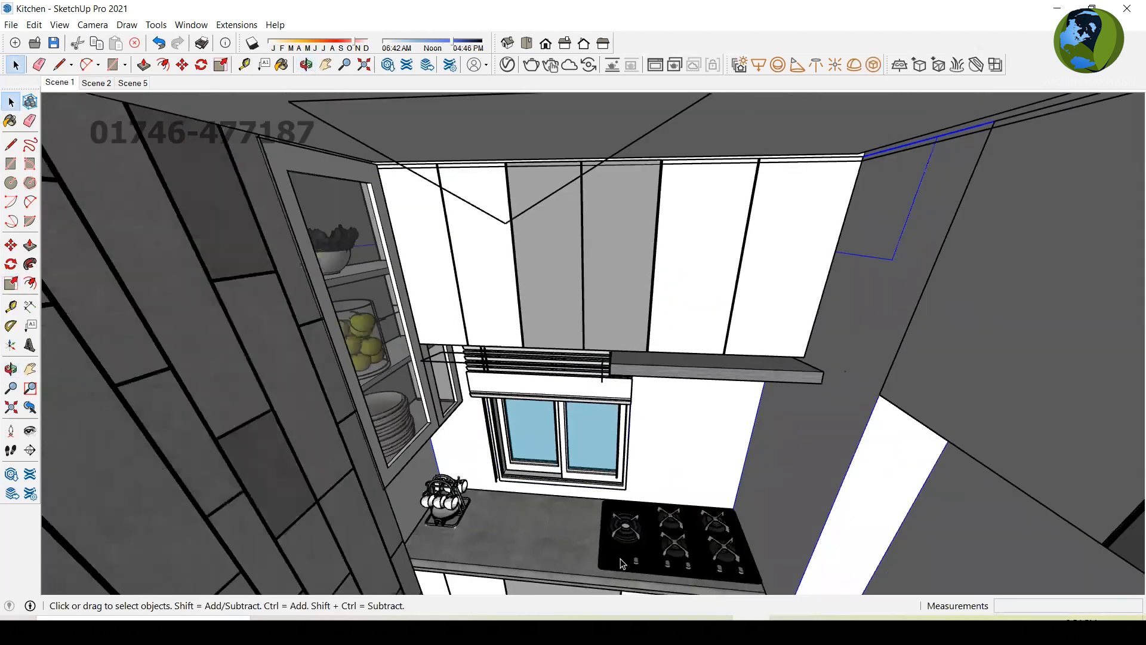
{"action": "scroll", "coordinate": [637, 516], "scroll_direction": "down", "scroll_amount": 2}
{"action": "scroll", "coordinate": [653, 558], "scroll_direction": "up", "scroll_amount": 8}
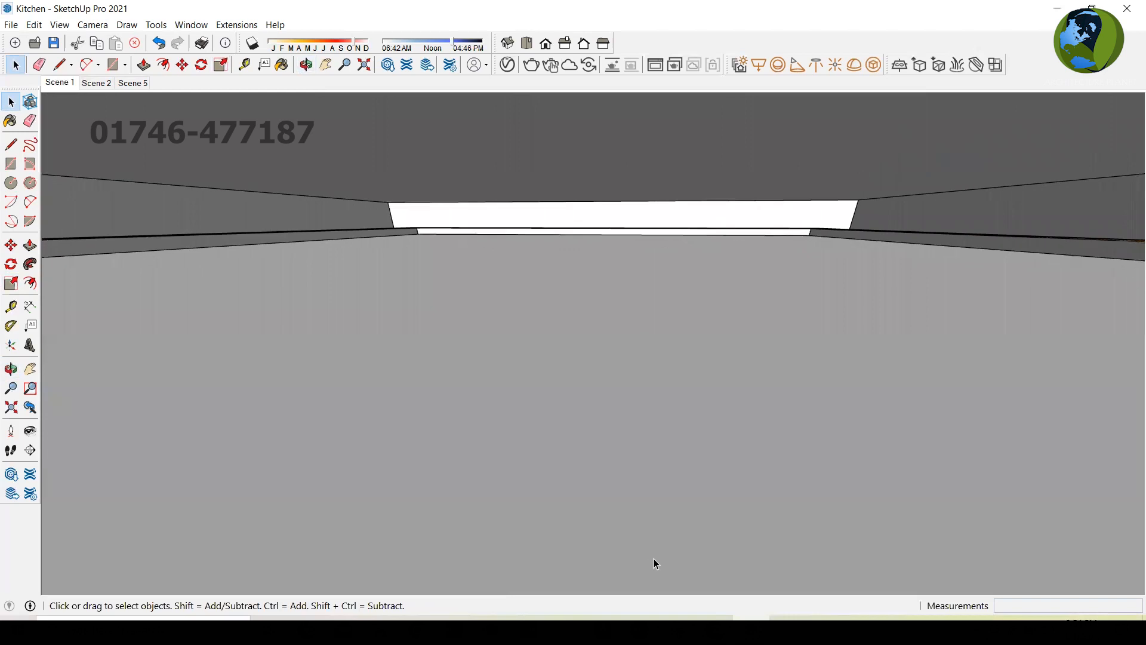
{"action": "scroll", "coordinate": [654, 557], "scroll_direction": "up", "scroll_amount": 2}
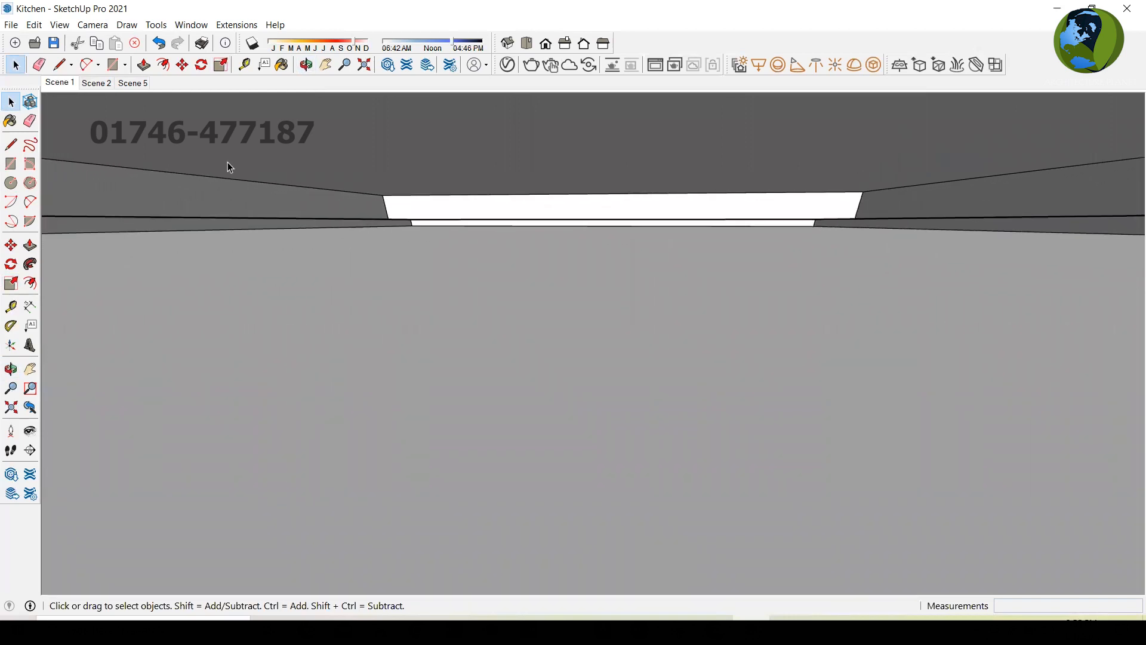
{"action": "left_click", "coordinate": [60, 87]}
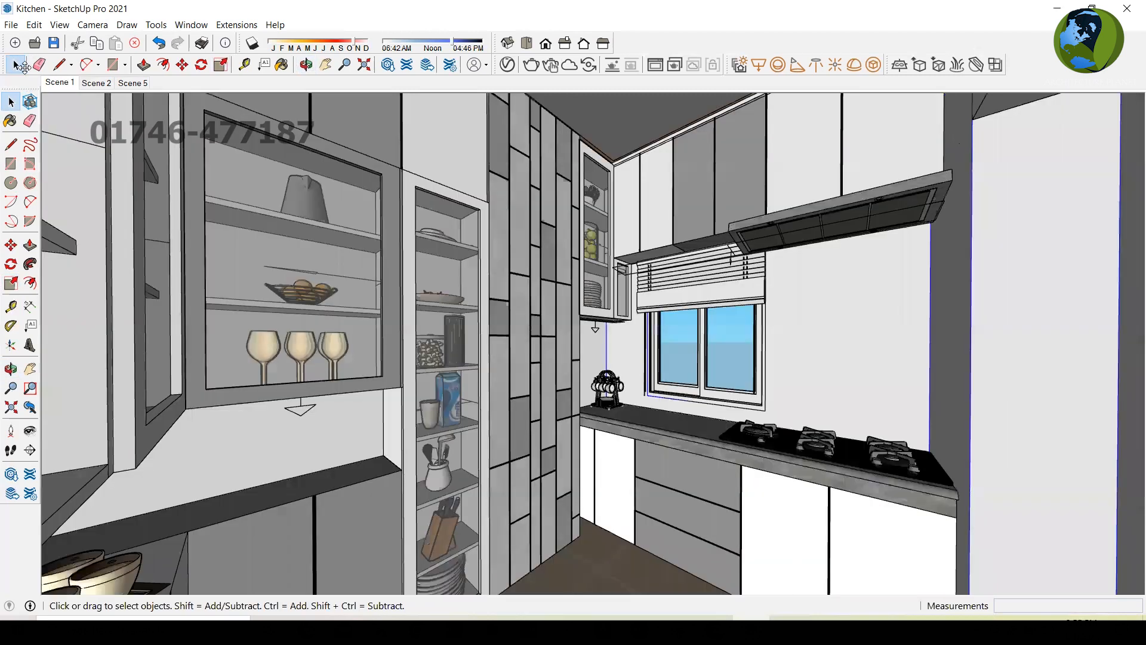
Measure the width of the end door on the base cabinet beneath the countertop.
{"action": "left_click_drag", "start_coordinate": [25, 67], "coordinate": [31, 71]}
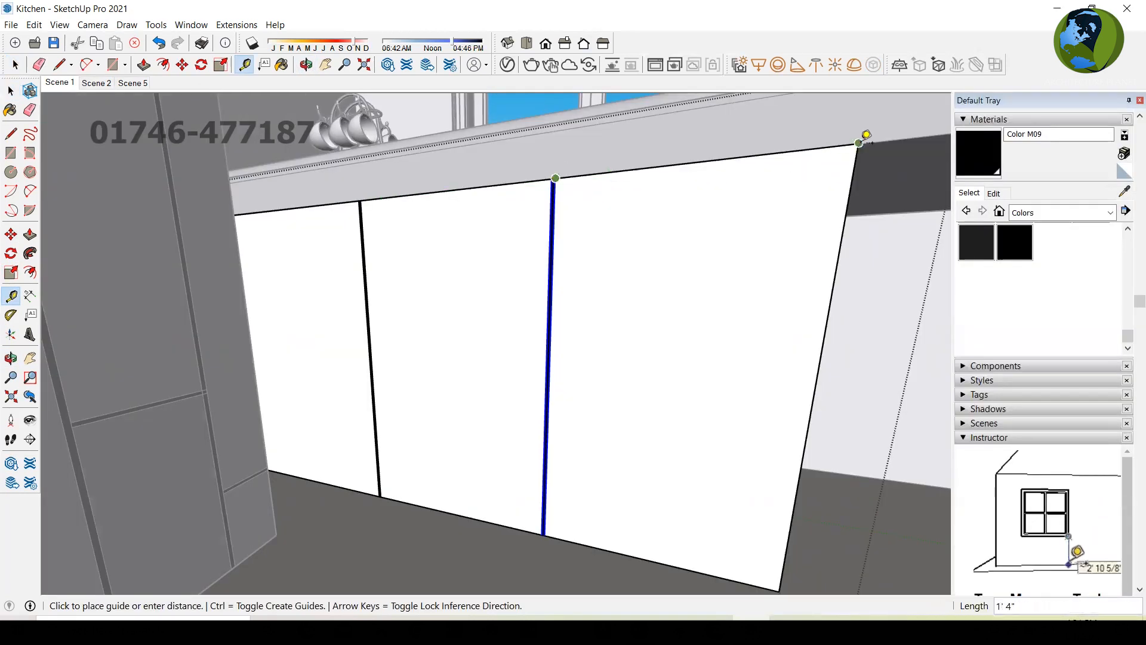
{"action": "key", "text": "space"}
{"action": "scroll", "coordinate": [650, 302], "scroll_direction": "down", "scroll_amount": 1}
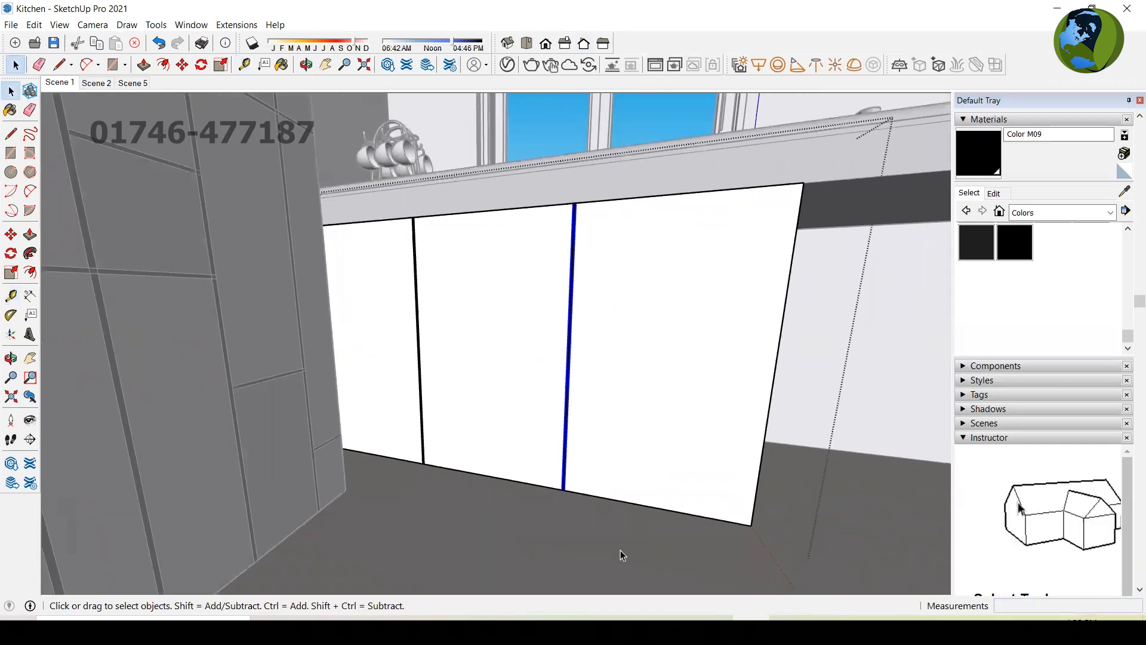
{"action": "left_click", "coordinate": [621, 550]}
Measure the height from the countertop's underside at its free end down to the floor.
{"action": "middle_click_drag", "start_coordinate": [521, 486], "coordinate": [709, 446]}
{"action": "left_click", "coordinate": [571, 447]}
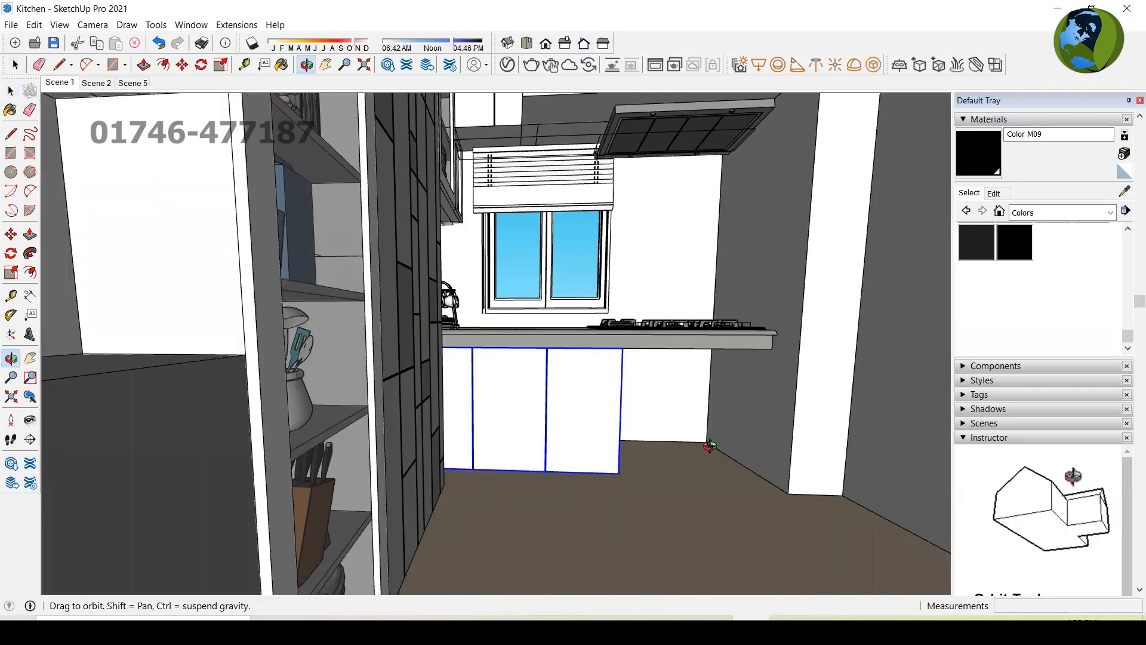
{"action": "key", "text": "space"}
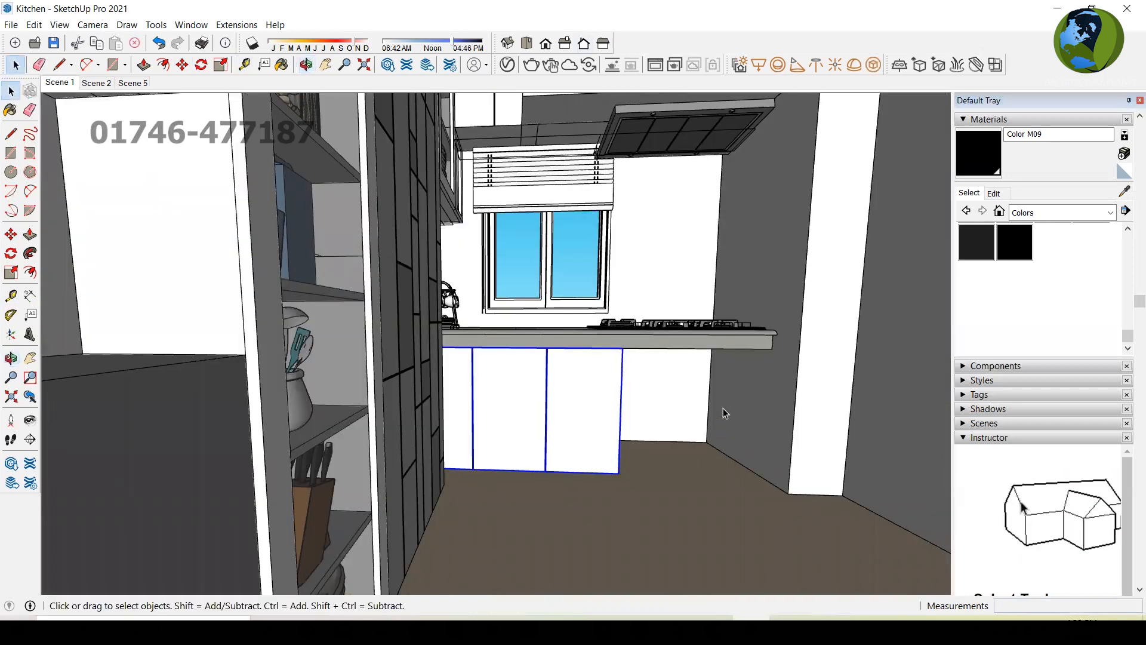
{"action": "key", "text": "t"}
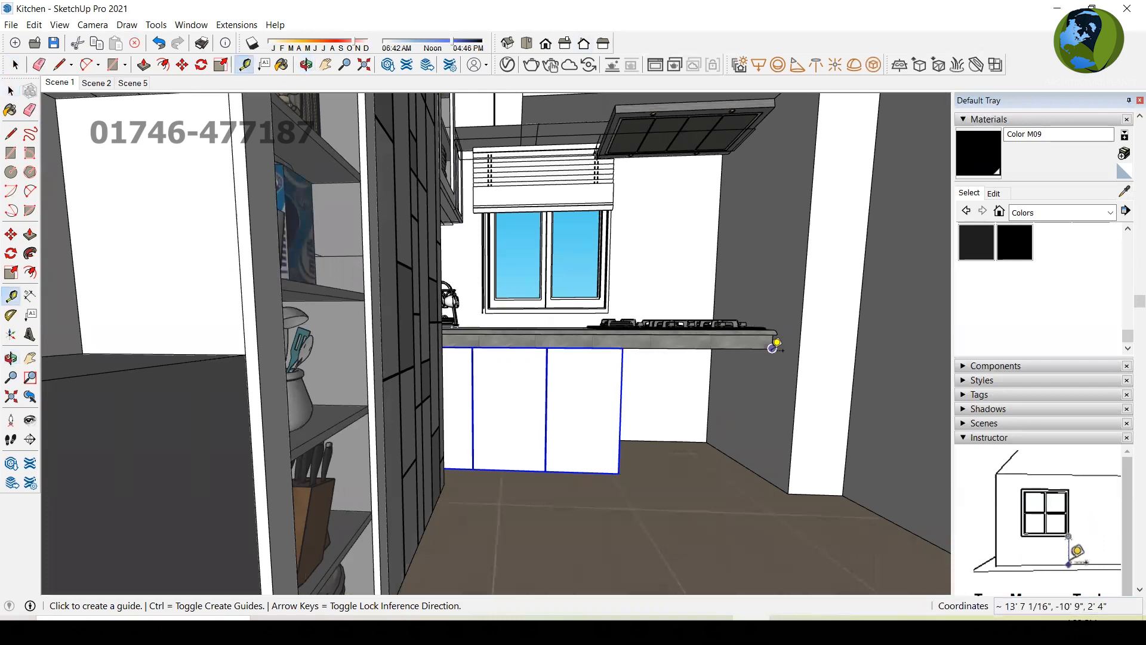
{"action": "left_click", "coordinate": [773, 348]}
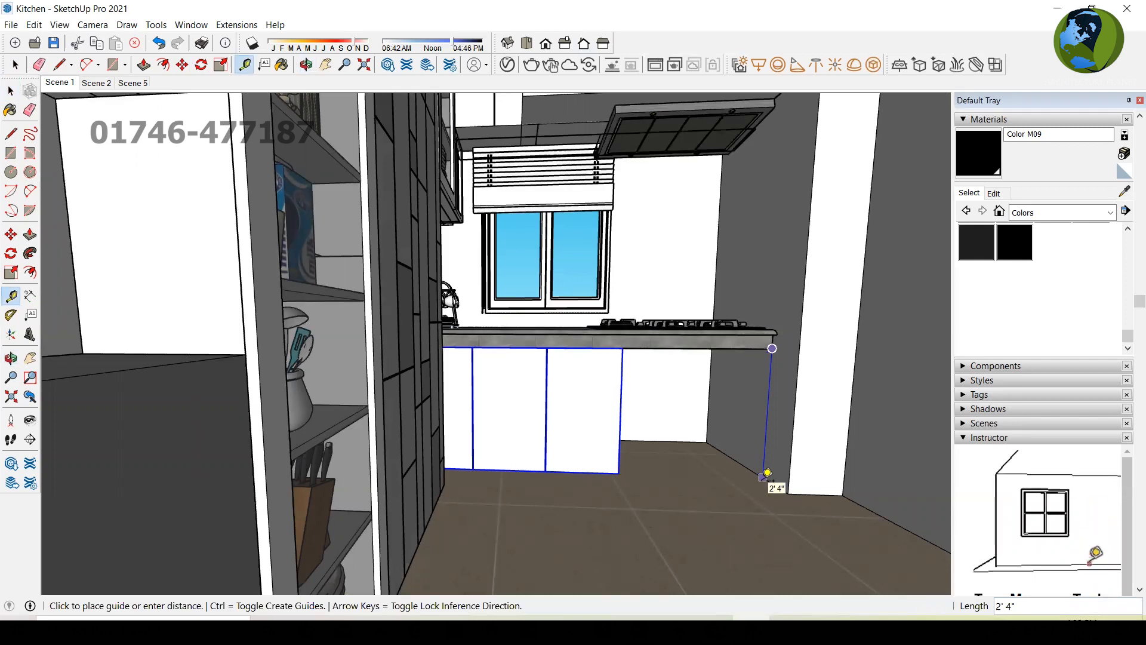
{"action": "key", "text": "space"}
Draw a floor rectangle about 2' 6 9/16" by 1' 7 1/16" in the gap between the base cabinet and the side wall.
{"action": "middle_click_drag", "start_coordinate": [736, 478], "coordinate": [550, 514]}
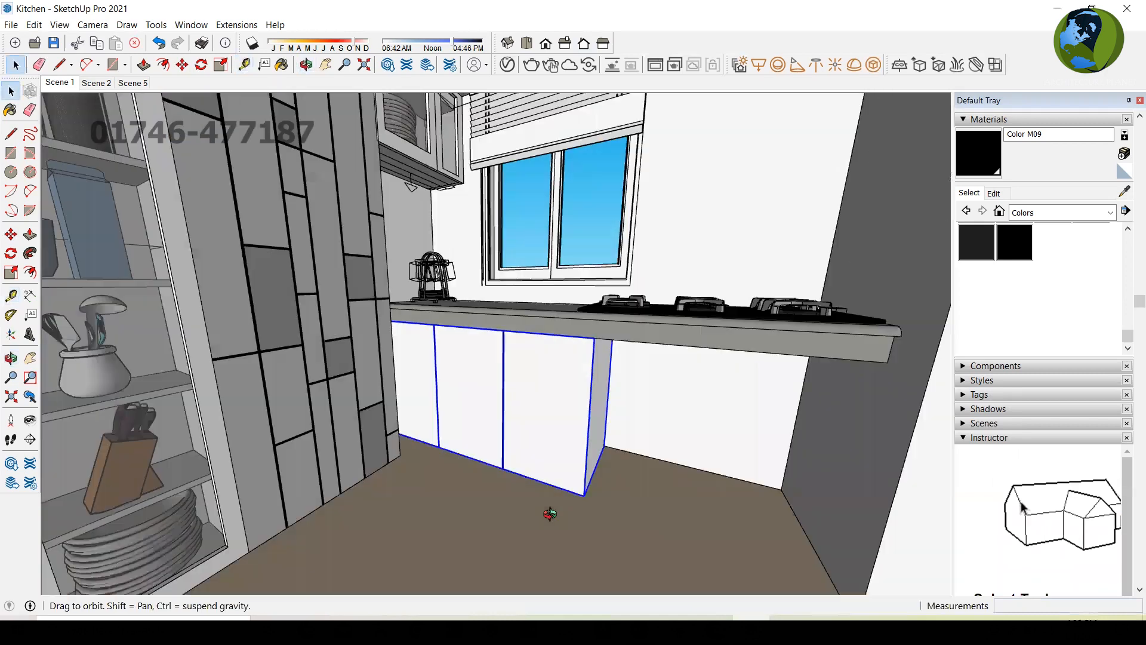
{"action": "middle_click_drag", "start_coordinate": [610, 464], "coordinate": [614, 446]}
{"action": "key", "text": "r"}
{"action": "left_click", "coordinate": [610, 452]}
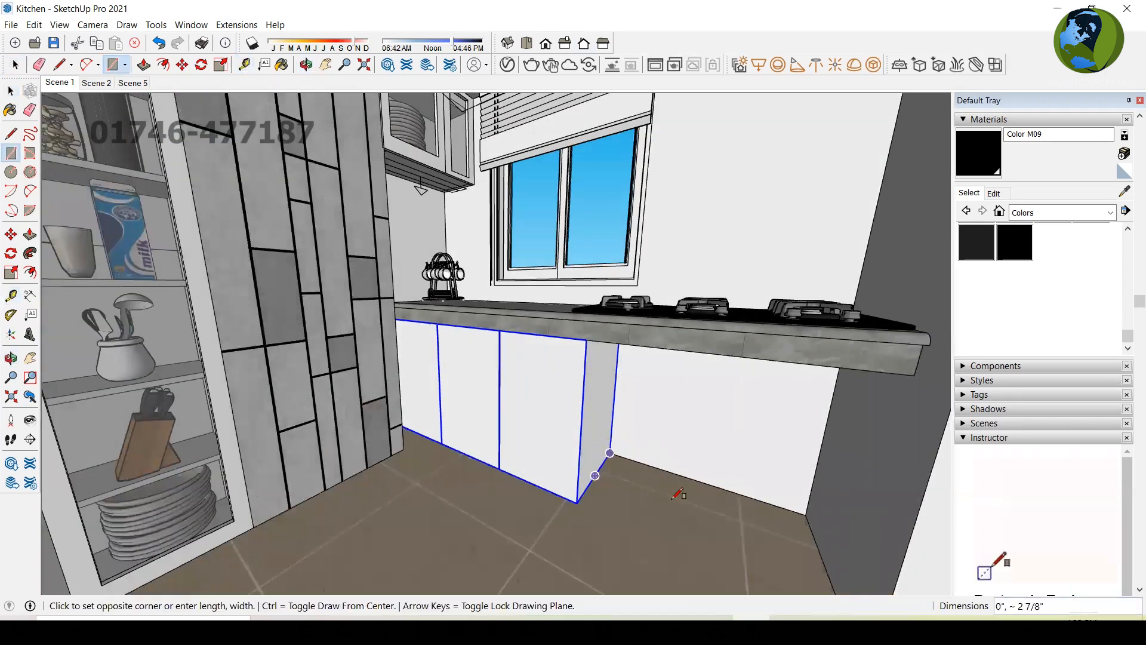
{"action": "middle_click_drag", "start_coordinate": [671, 493], "coordinate": [670, 493]}
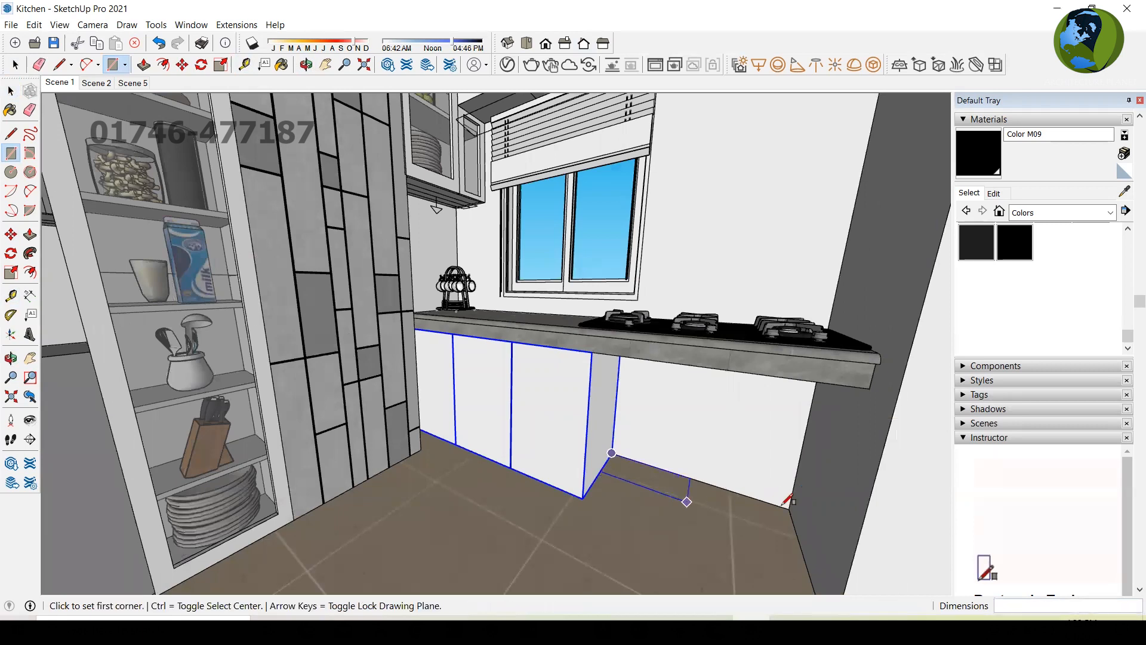
{"action": "left_click", "coordinate": [585, 495]}
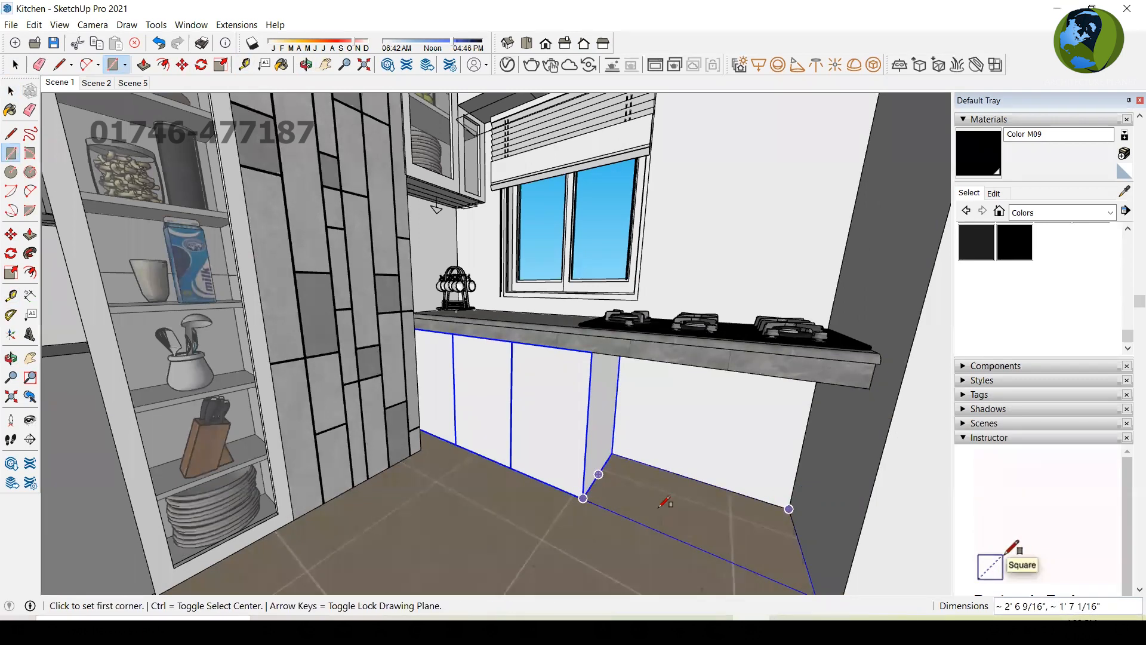
{"action": "middle_click_drag", "start_coordinate": [634, 531], "coordinate": [725, 518]}
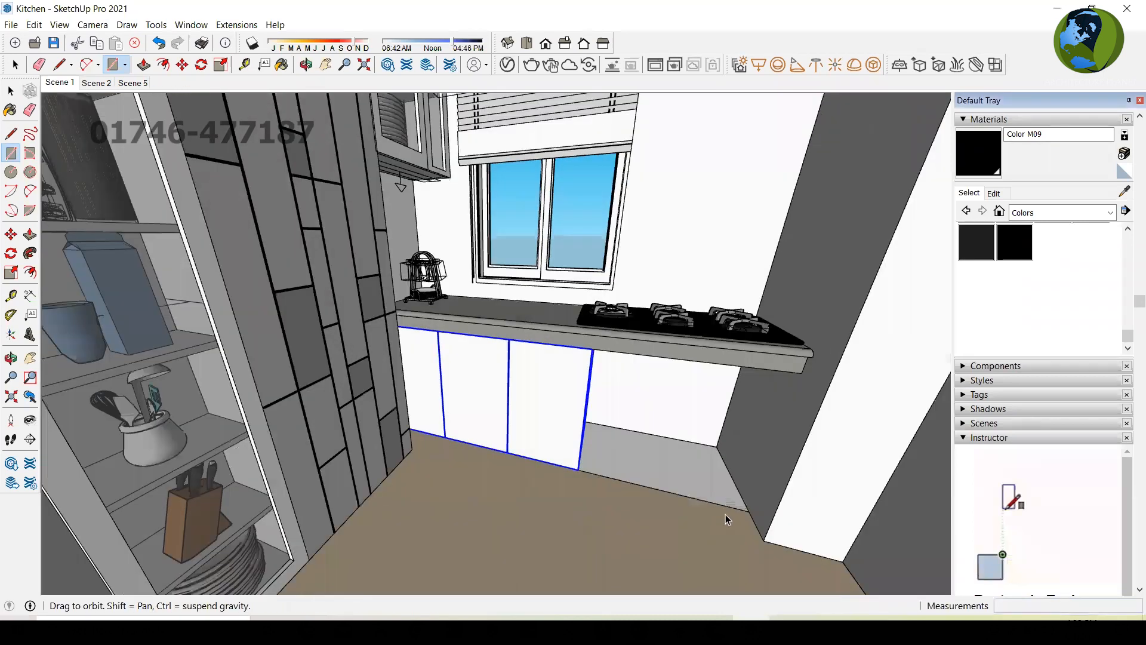
Make the floor rectangle beneath the countertop a group and open it for editing.
{"action": "scroll", "coordinate": [687, 486], "scroll_direction": "up", "scroll_amount": 3}
{"action": "key", "text": "space"}
{"action": "scroll", "coordinate": [537, 482], "scroll_direction": "up", "scroll_amount": 5}
{"action": "middle_click_drag", "start_coordinate": [525, 483], "coordinate": [583, 439]}
{"action": "right_click", "coordinate": [583, 437]}
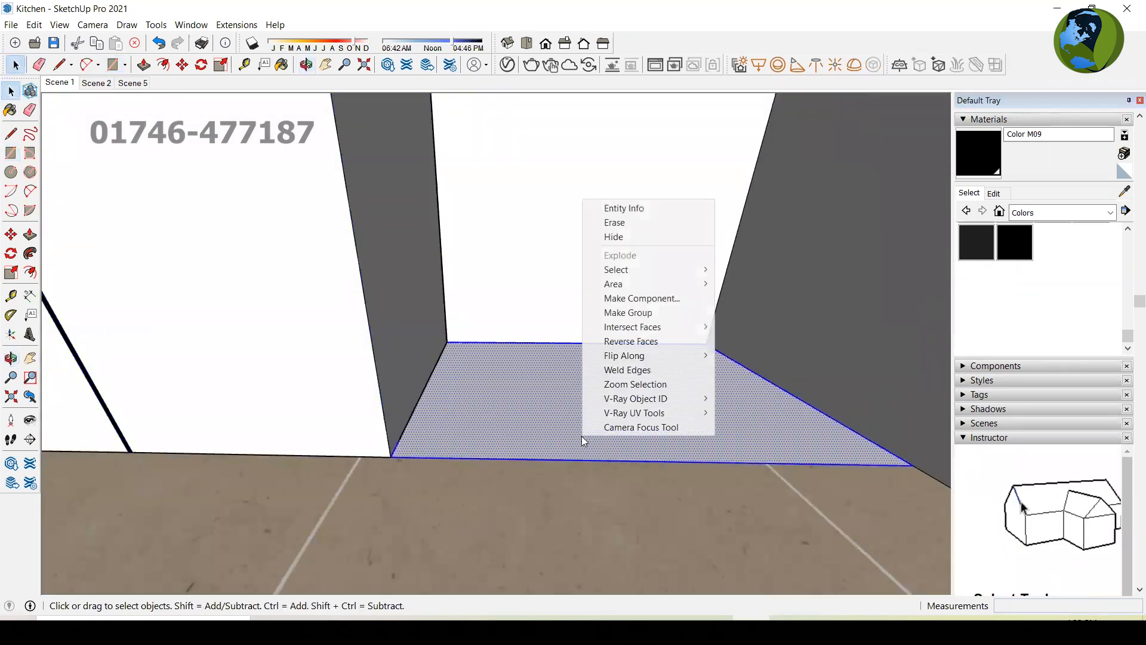
{"action": "left_click", "coordinate": [633, 317]}
{"action": "middle_click_drag", "start_coordinate": [594, 350], "coordinate": [604, 408]}
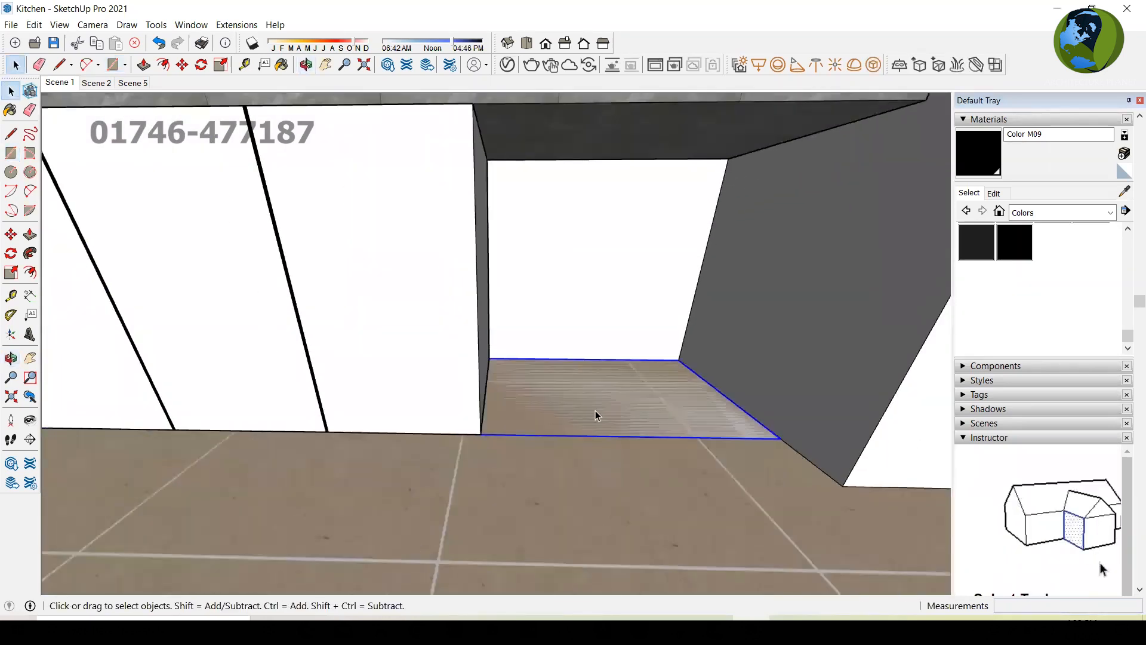
{"action": "double_click", "coordinate": [596, 412]}
{"action": "key", "text": "p"}
{"action": "left_click", "coordinate": [595, 417]}
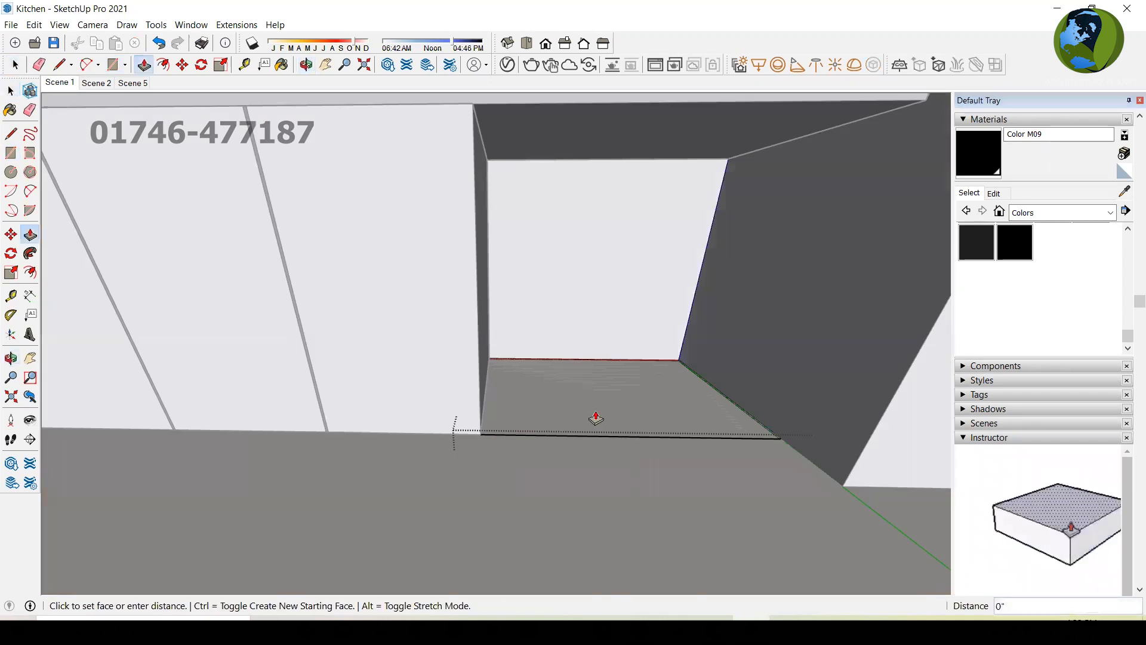
{"action": "scroll", "coordinate": [595, 407], "scroll_direction": "down", "scroll_amount": 4}
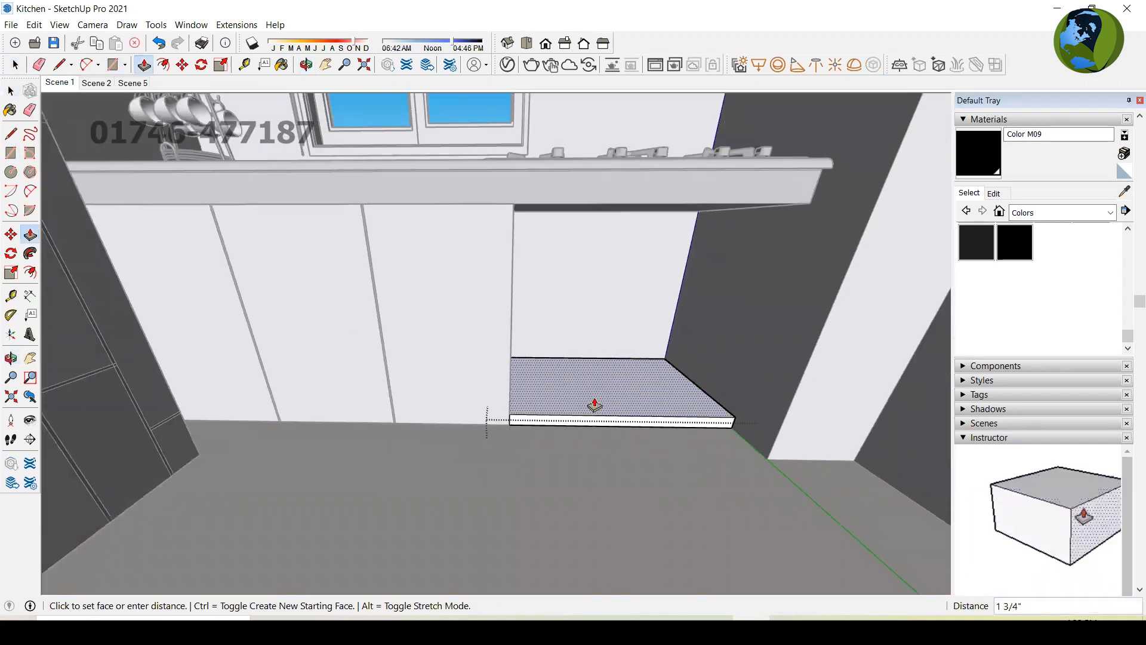
{"action": "key", "text": "space"}
Measure the clearance from the countertop's lower corner to the outer corner of the grouped floor rectangle.
{"action": "key", "text": "t"}
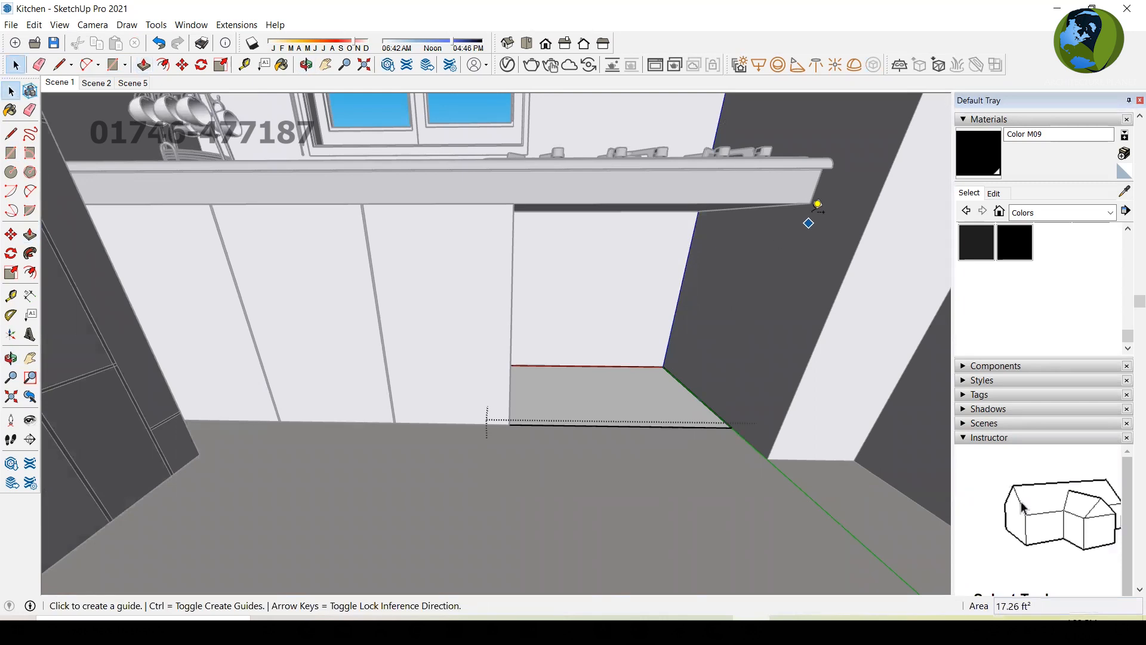
{"action": "left_click", "coordinate": [810, 203]}
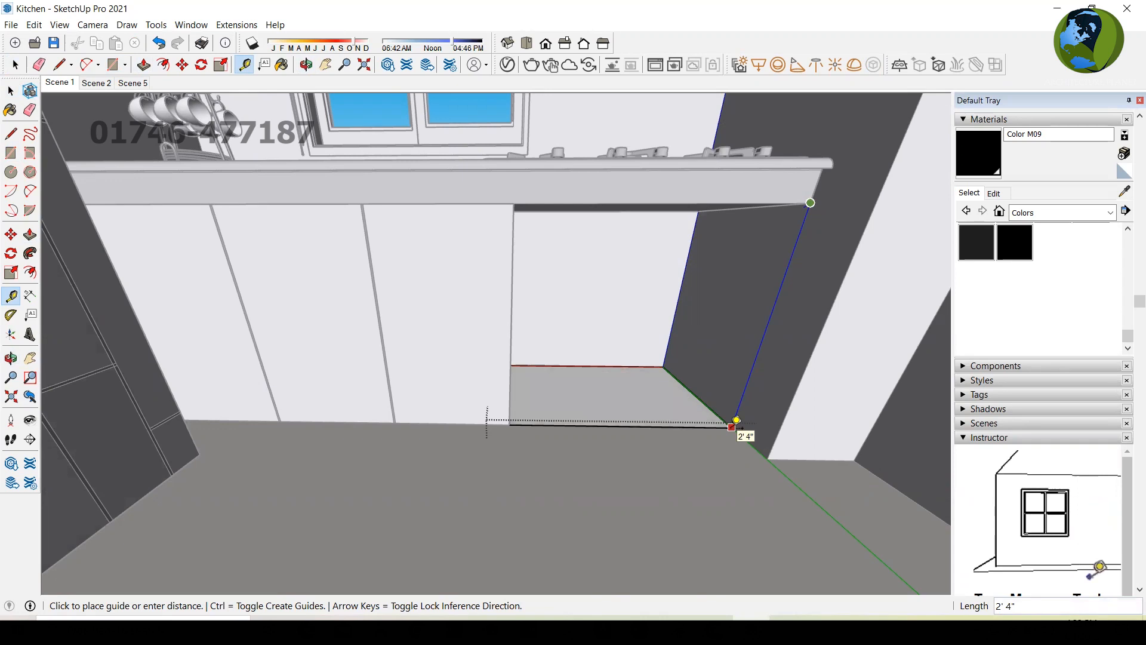
{"action": "key", "text": "space"}
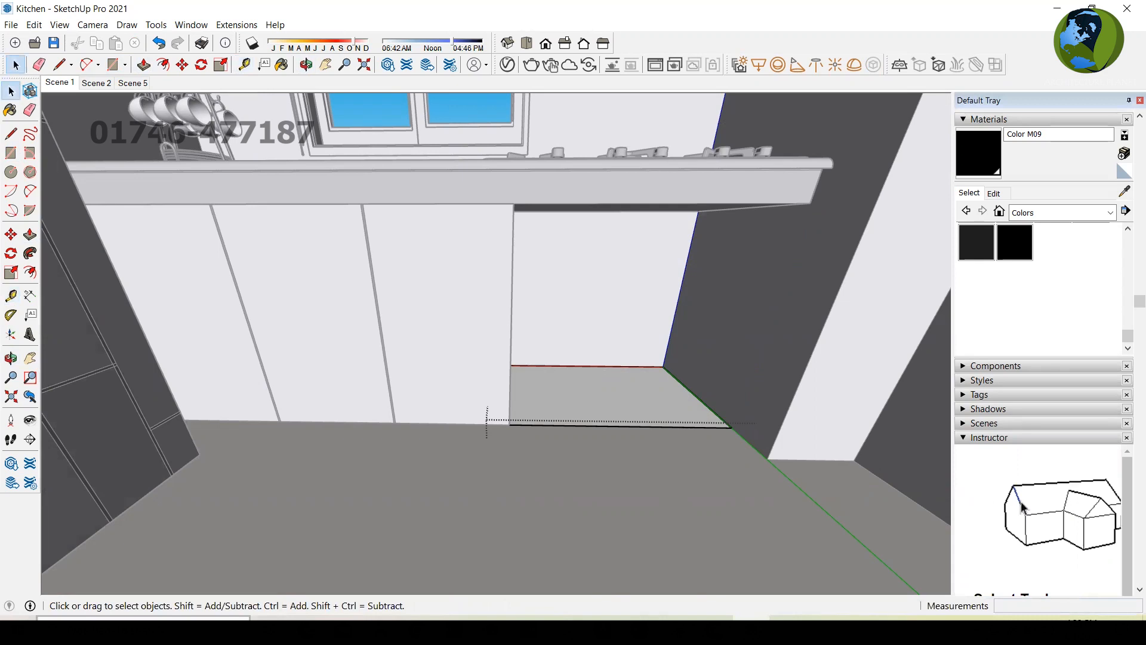
Switch to the Windows Calculator, divide 28 by 3, and close the Calculator.
{"action": "left_click", "coordinate": [229, 629]}
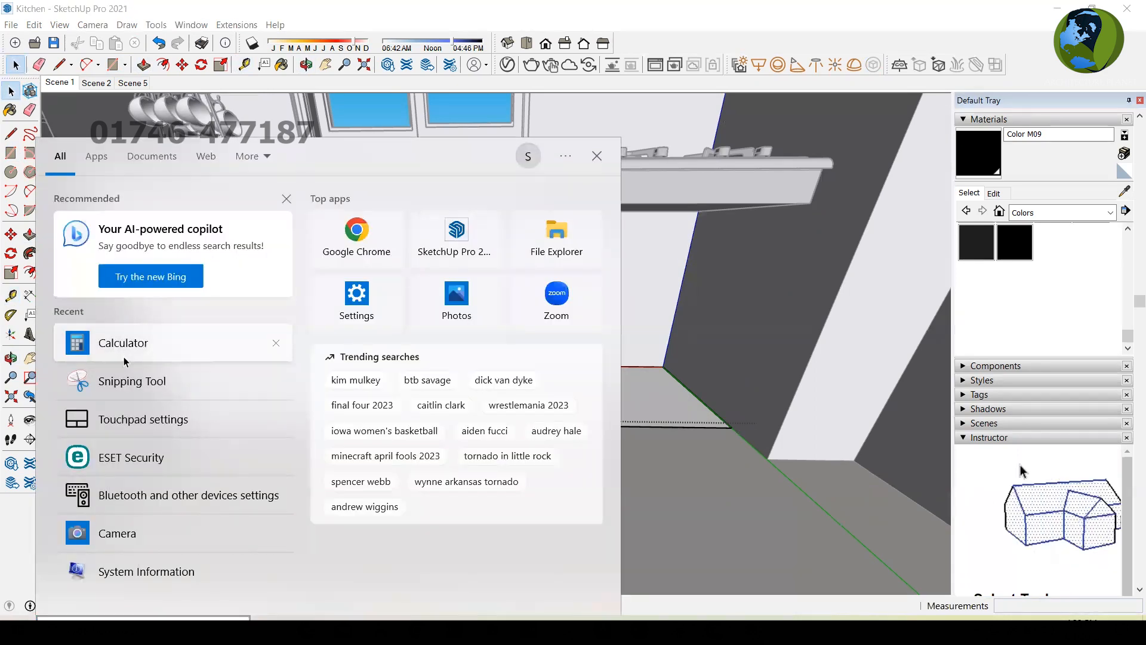
{"action": "left_click", "coordinate": [125, 357]}
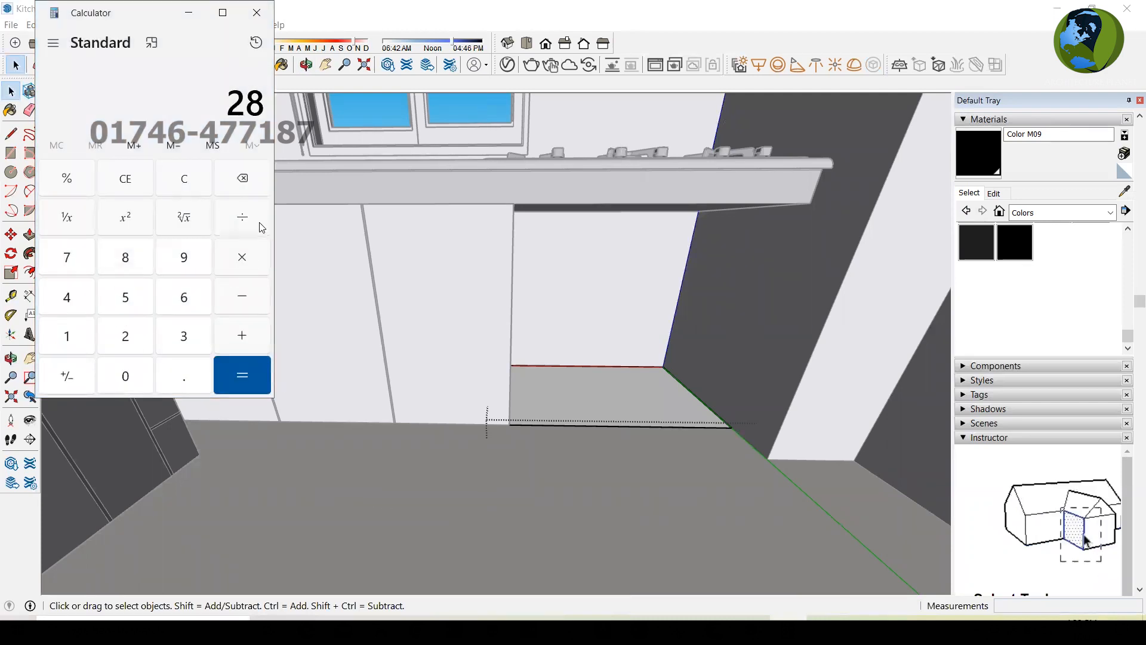
{"action": "left_click", "coordinate": [245, 374]}
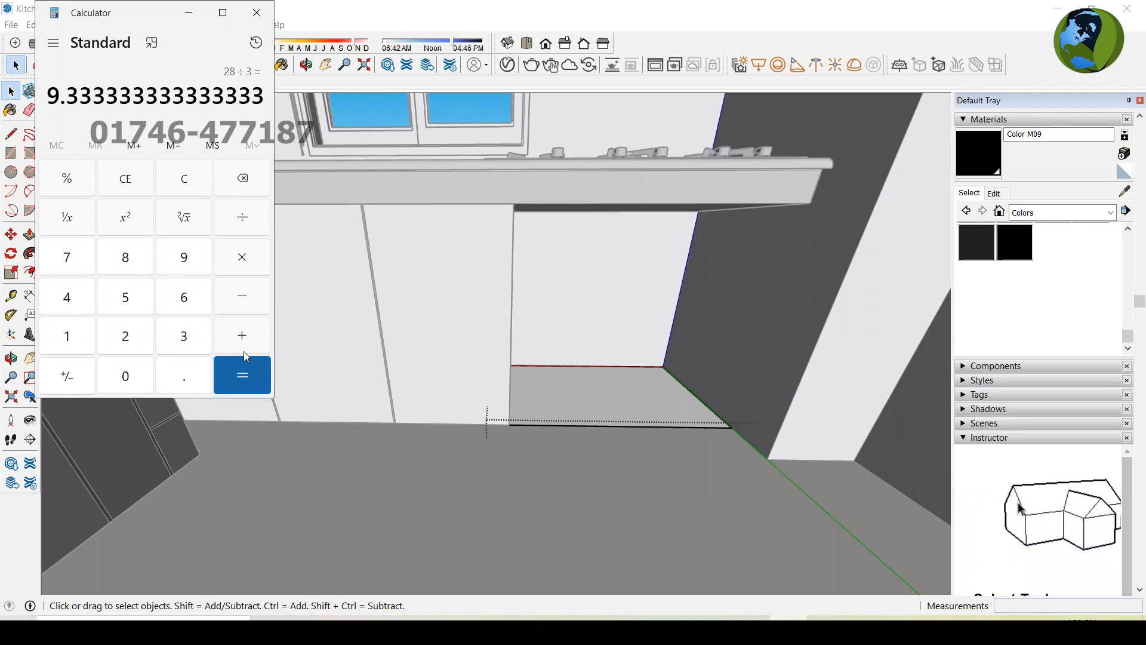
{"action": "left_click", "coordinate": [257, 15]}
Push/Pull the floor rectangle up in three stacked tiers: 9", another 9", and 10" up to the countertop's underside.
{"action": "left_click", "coordinate": [572, 400]}
{"action": "key", "text": "p"}
{"action": "left_click", "coordinate": [570, 401]}
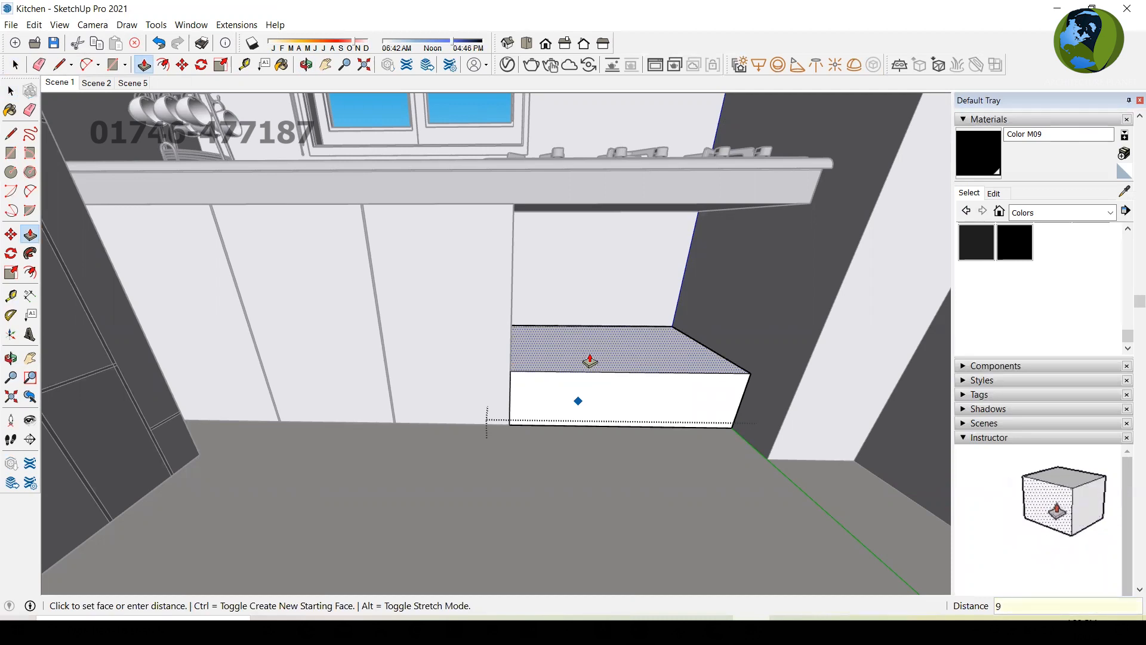
{"action": "key", "text": "Return"}
{"action": "left_click", "coordinate": [605, 358]}
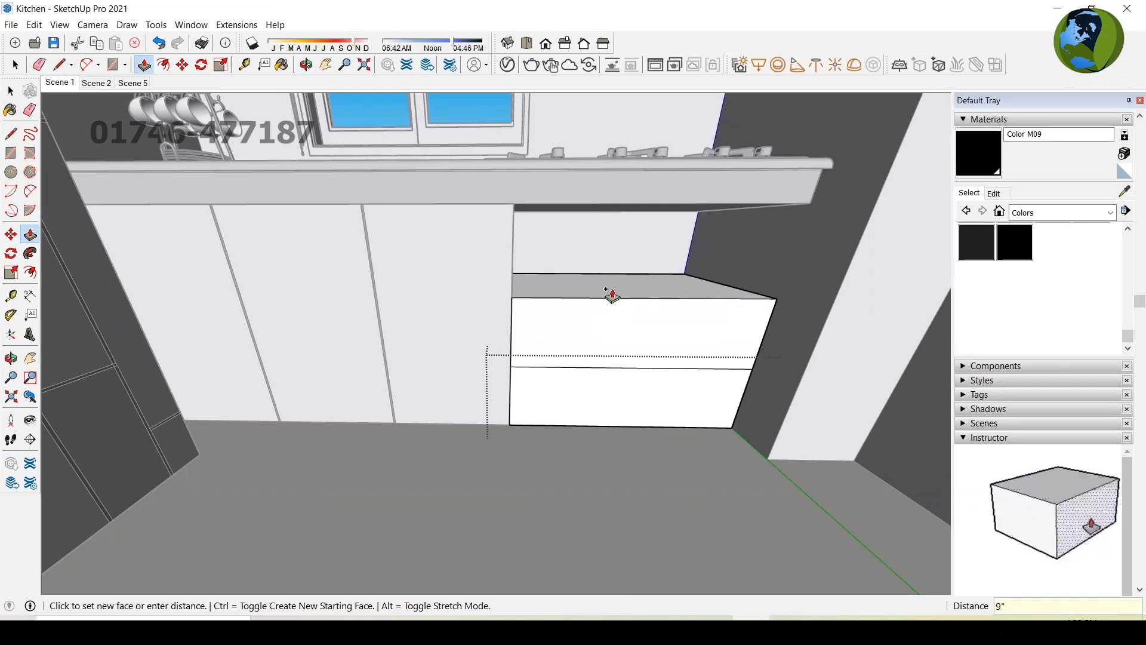
{"action": "left_click", "coordinate": [608, 293]}
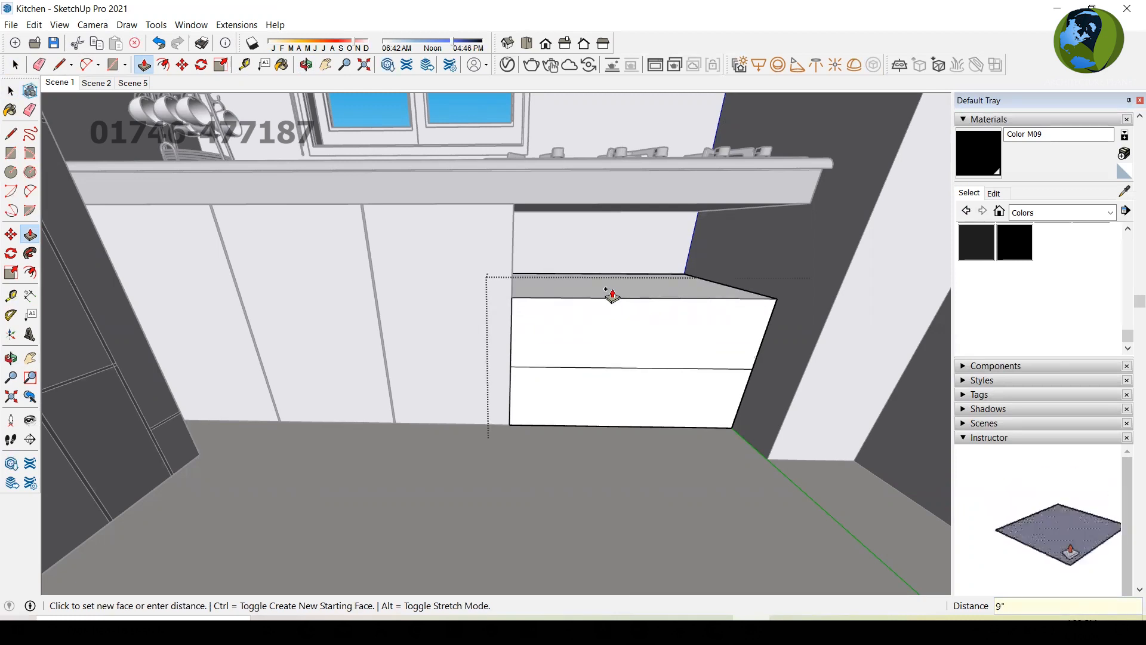
{"action": "left_click", "coordinate": [606, 277]}
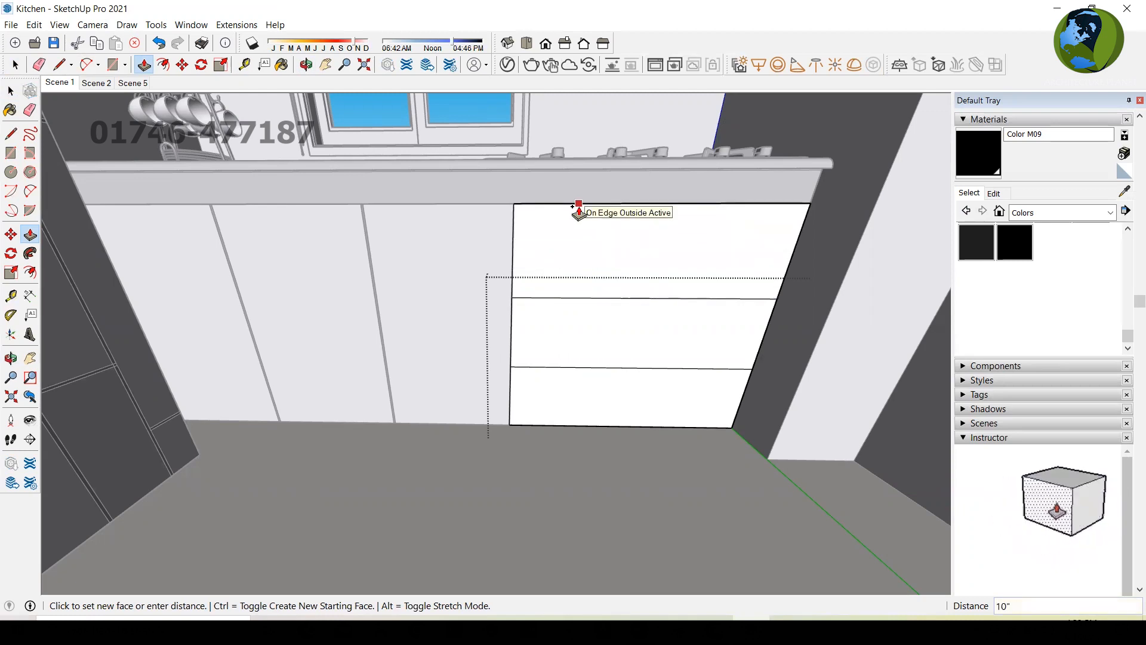
{"action": "left_click", "coordinate": [579, 206]}
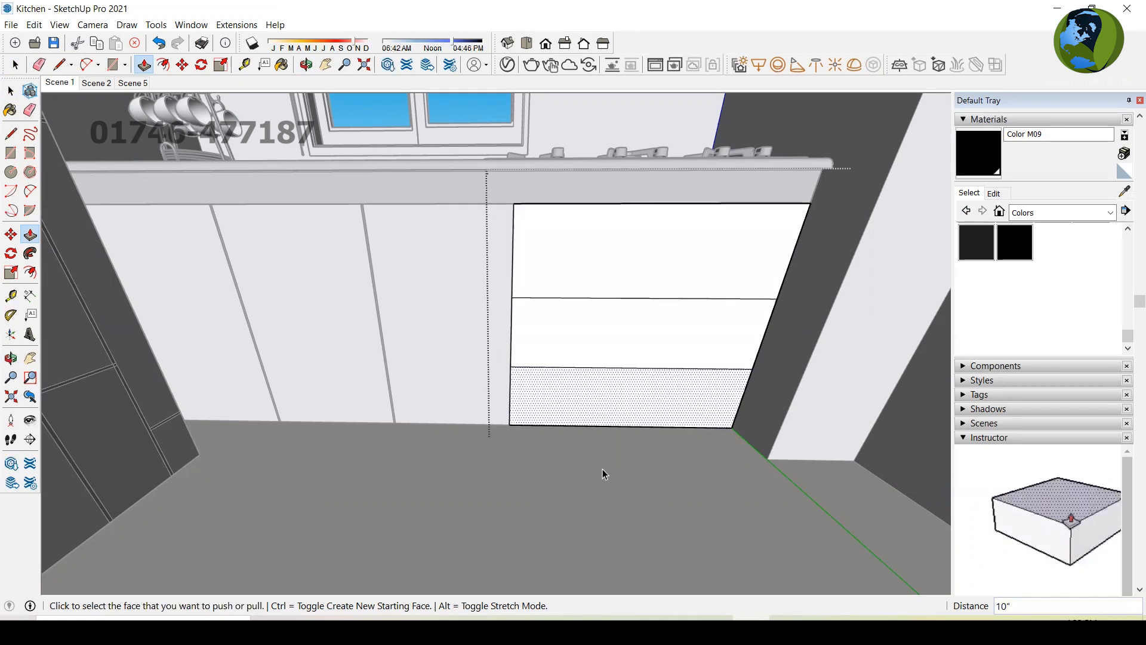
{"action": "key", "text": "space"}
{"action": "left_click", "coordinate": [592, 489]}
Copy the lower dividing line on the new block's front 0.25" upward.
{"action": "middle_click_drag", "start_coordinate": [600, 425], "coordinate": [609, 322]}
{"action": "scroll", "coordinate": [593, 374], "scroll_direction": "up", "scroll_amount": 6}
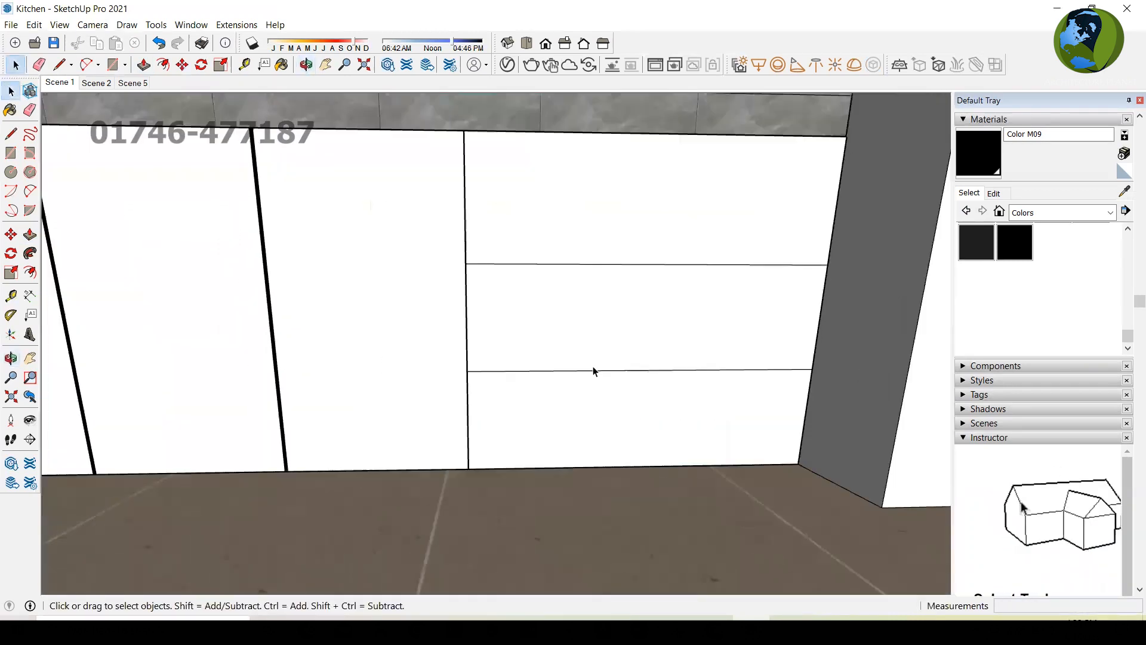
{"action": "left_click", "coordinate": [579, 393]}
{"action": "left_click", "coordinate": [563, 374]}
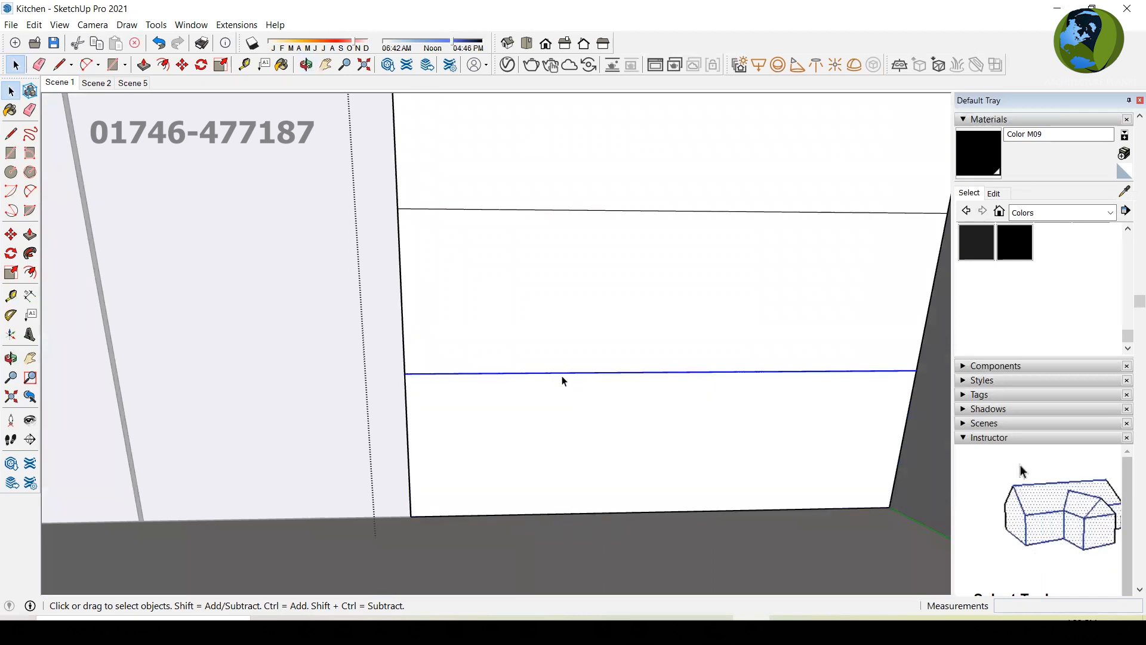
{"action": "key", "text": "m"}
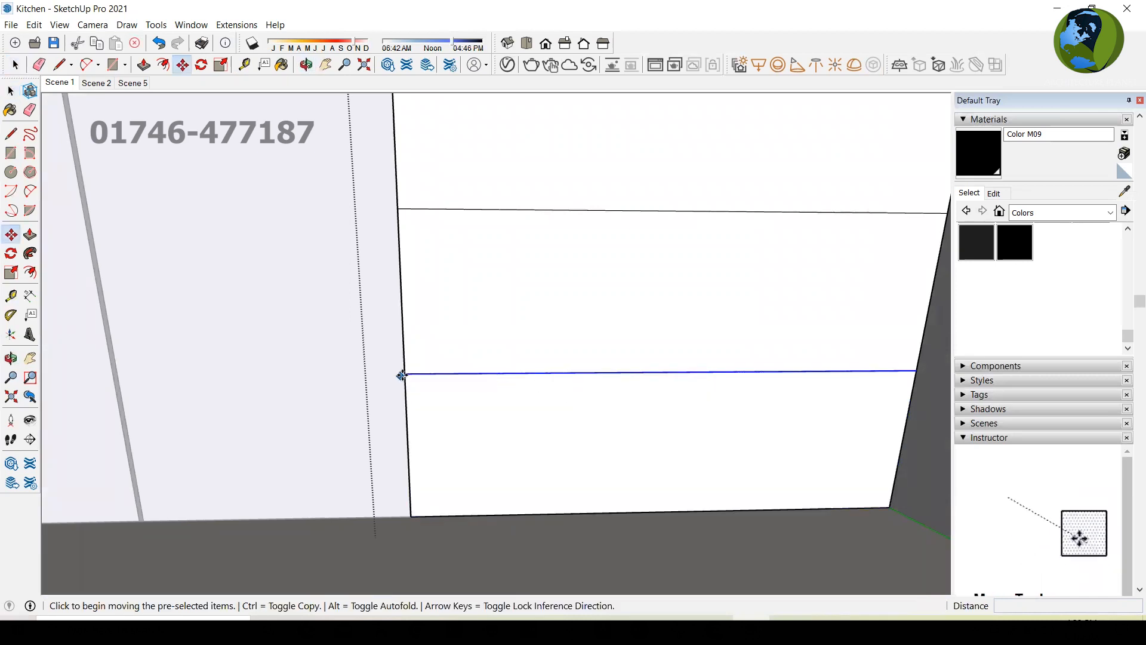
{"action": "left_click", "coordinate": [404, 376]}
{"action": "key", "text": "ctrl"}
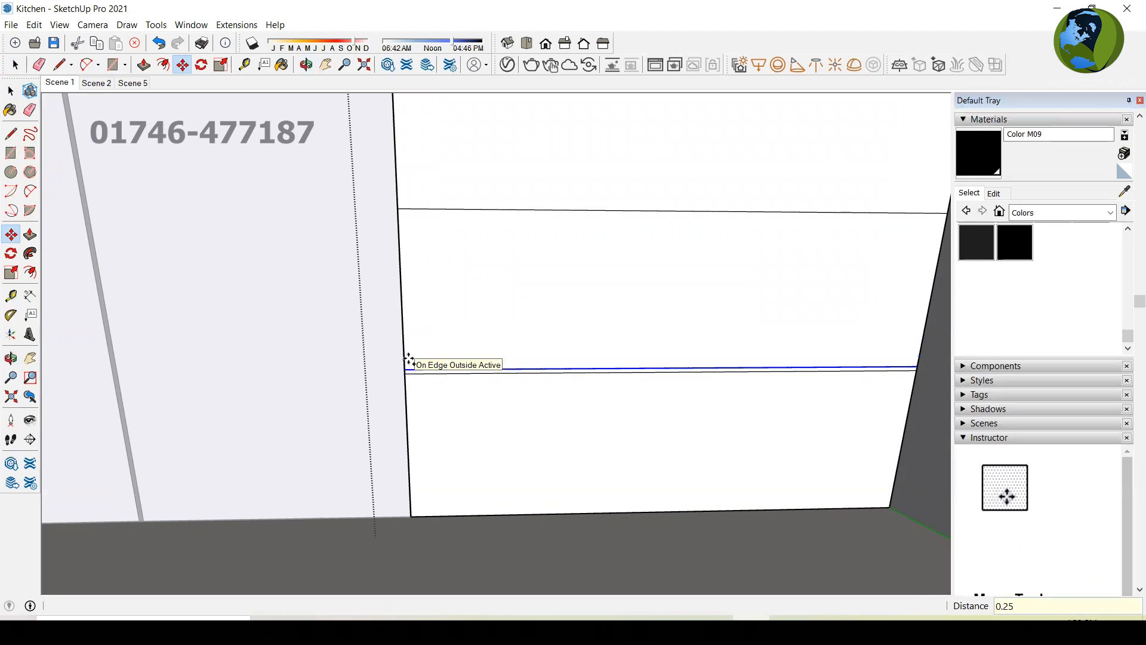
{"action": "left_click", "coordinate": [409, 361]}
{"action": "key", "text": "space"}
Copy the upper dividing line on the block's front 0.25" upward.
{"action": "left_click", "coordinate": [428, 212]}
{"action": "scroll", "coordinate": [449, 236], "scroll_direction": "down", "scroll_amount": 3}
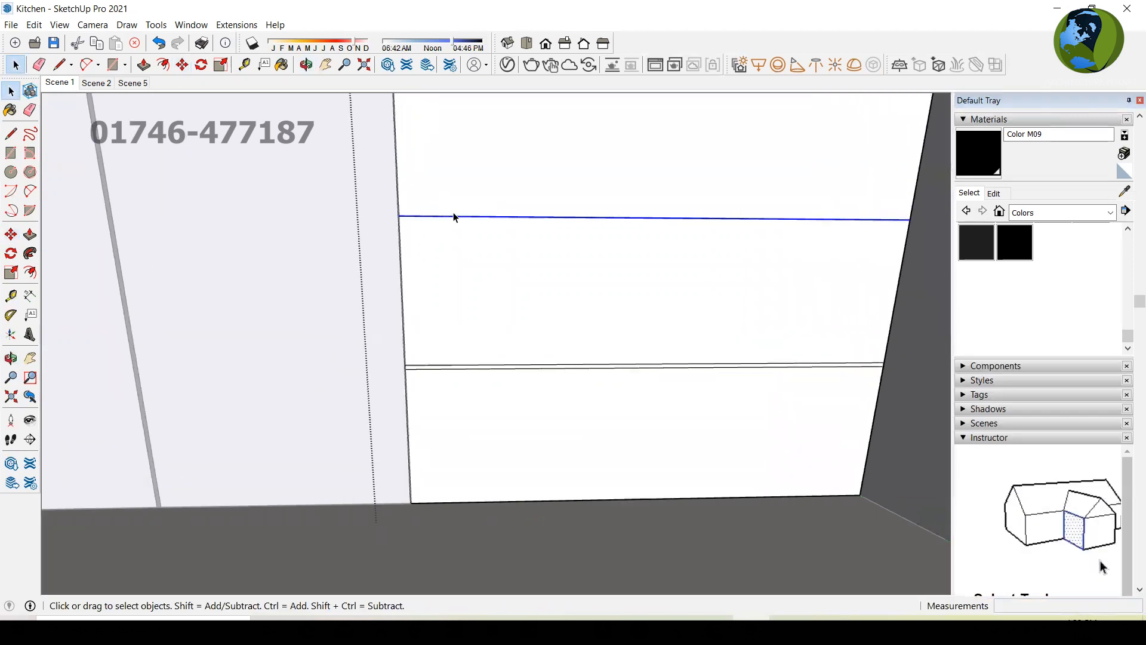
{"action": "key", "text": "m"}
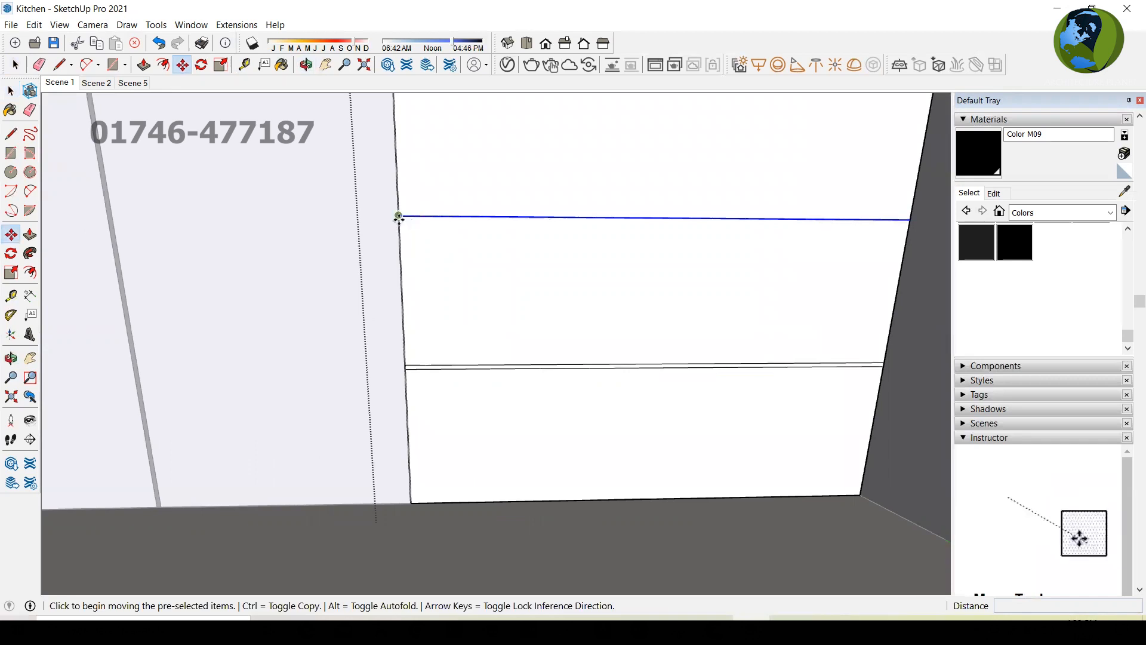
{"action": "left_click", "coordinate": [398, 218]}
{"action": "key", "text": "ctrl"}
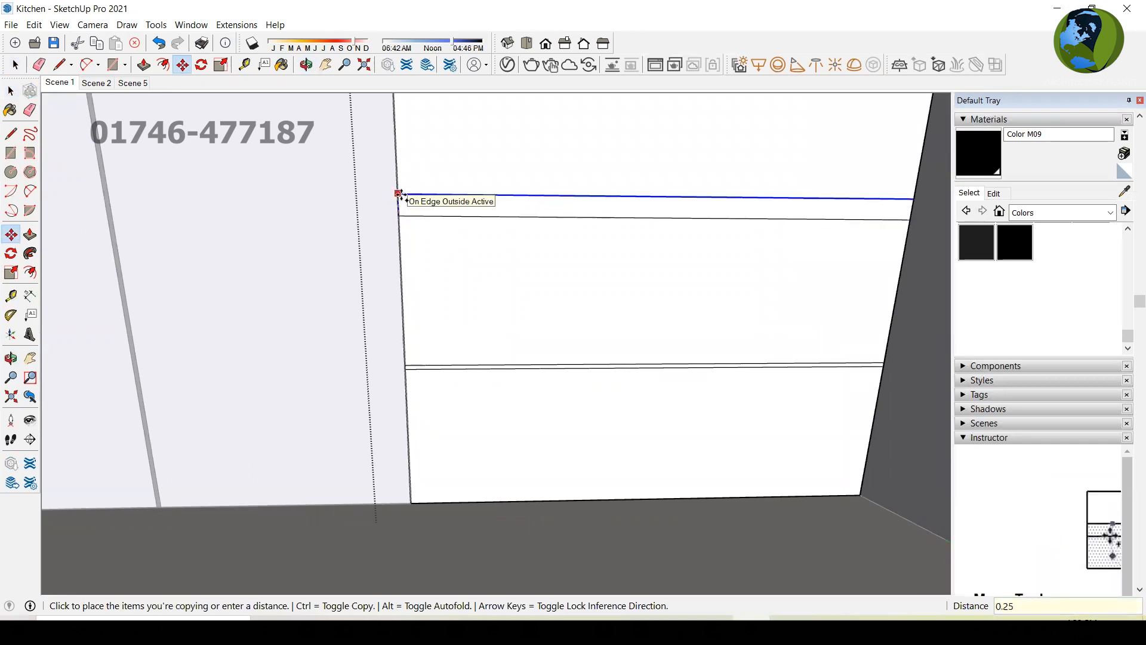
{"action": "key", "text": "Return"}
{"action": "key", "text": "space"}
Paint both thin gap strips between the drawer fronts black with Color M09 and close the drawer group.
{"action": "scroll", "coordinate": [524, 373], "scroll_direction": "down", "scroll_amount": 2}
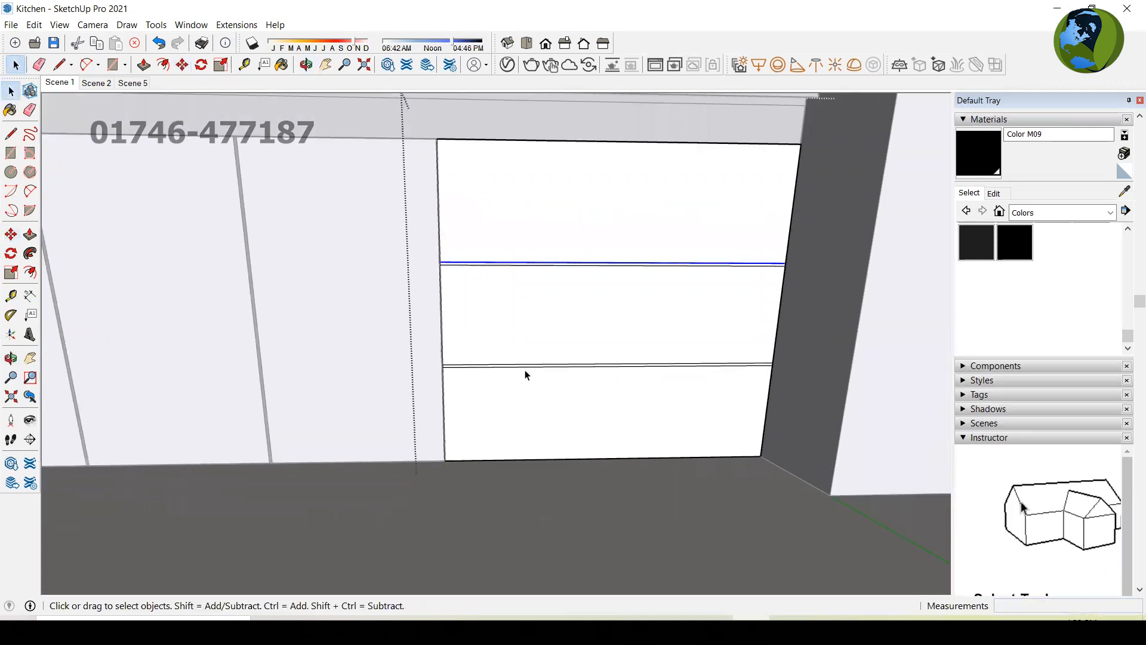
{"action": "scroll", "coordinate": [524, 370], "scroll_direction": "down", "scroll_amount": 3}
{"action": "scroll", "coordinate": [547, 479], "scroll_direction": "down", "scroll_amount": 1}
{"action": "scroll", "coordinate": [678, 410], "scroll_direction": "down", "scroll_amount": 1}
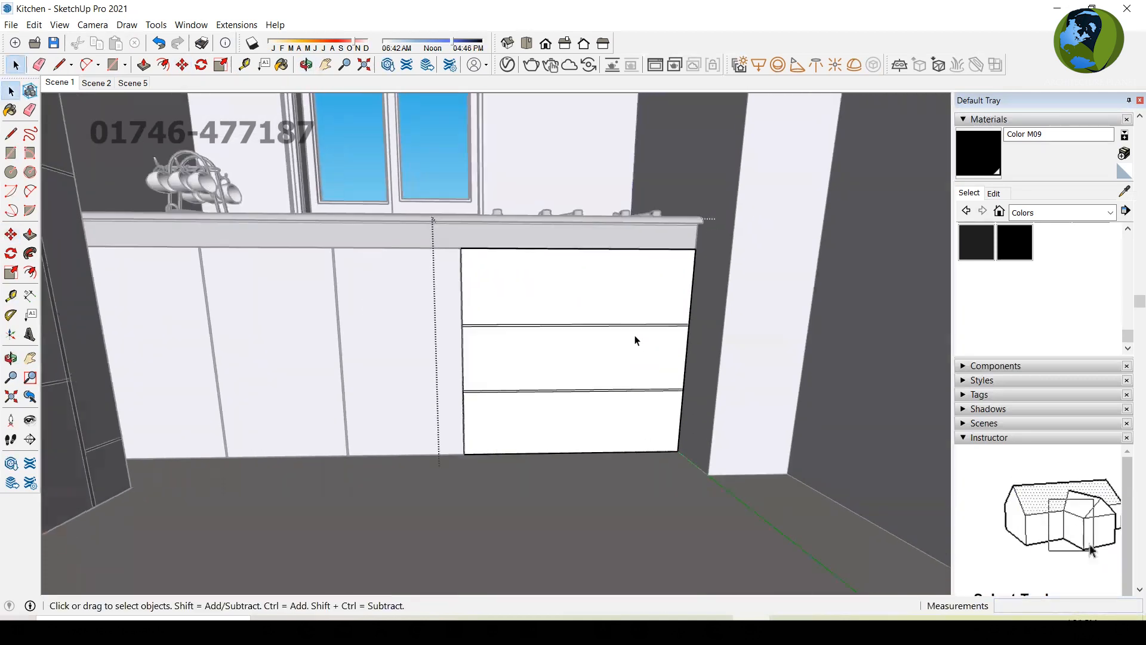
{"action": "scroll", "coordinate": [609, 326], "scroll_direction": "up", "scroll_amount": 5}
{"action": "left_click", "coordinate": [986, 150]}
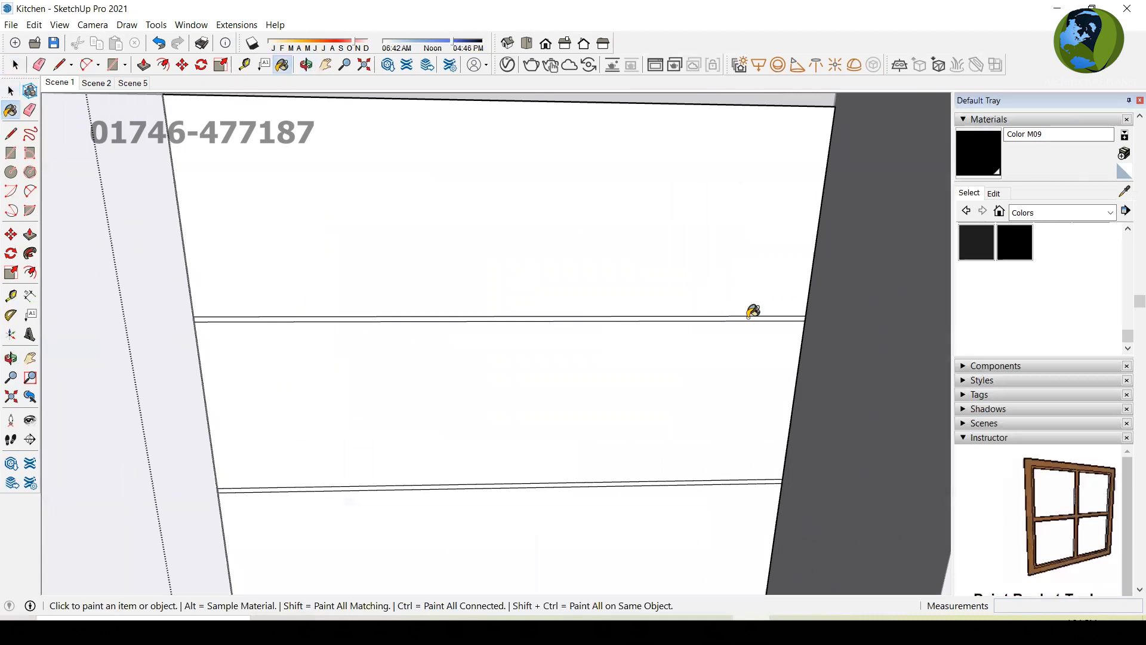
{"action": "left_click", "coordinate": [710, 318]}
{"action": "scroll", "coordinate": [660, 479], "scroll_direction": "up", "scroll_amount": 2}
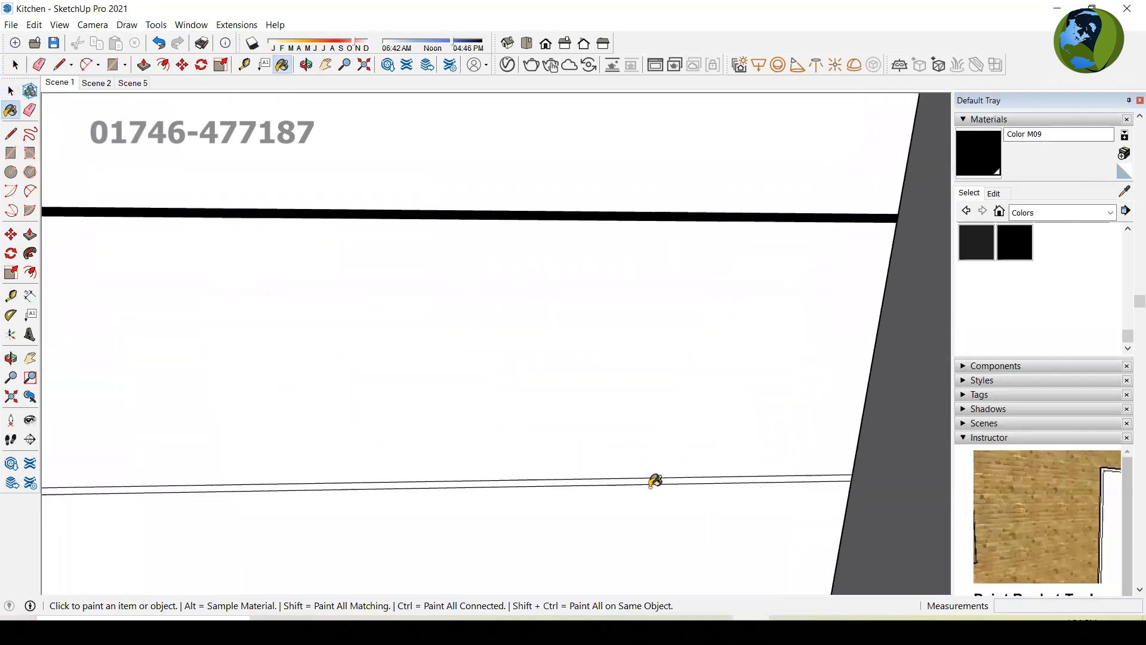
{"action": "left_click", "coordinate": [657, 481]}
{"action": "scroll", "coordinate": [666, 465], "scroll_direction": "down", "scroll_amount": 3}
{"action": "key", "text": "space"}
{"action": "scroll", "coordinate": [677, 454], "scroll_direction": "down", "scroll_amount": 6}
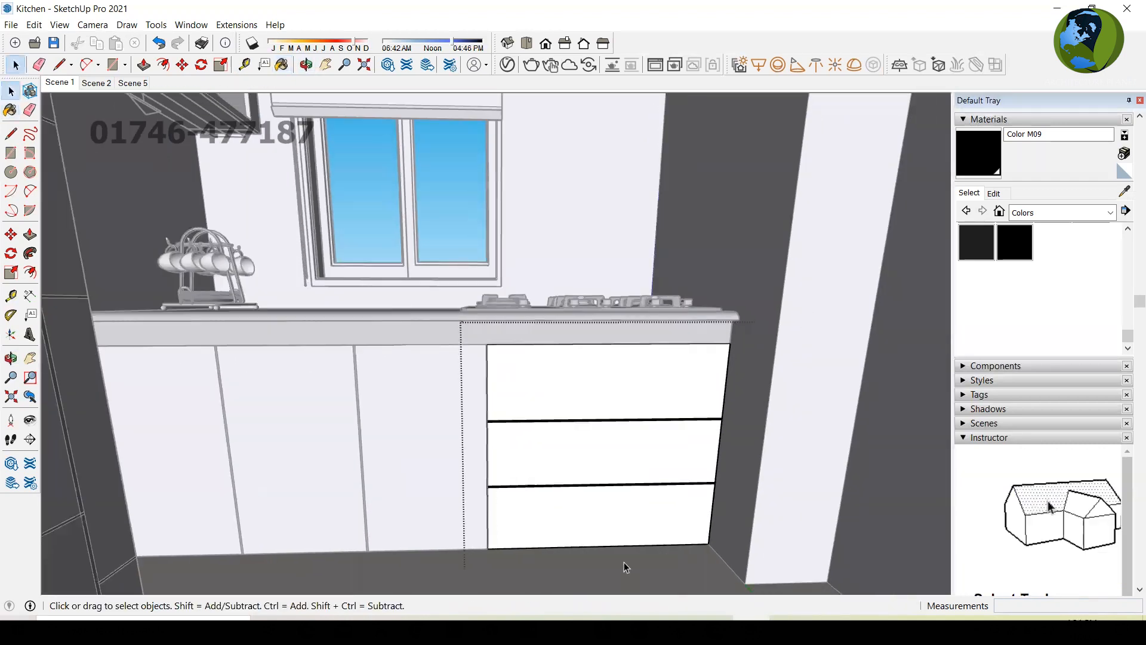
{"action": "double_click", "coordinate": [624, 561]}
{"action": "left_click", "coordinate": [616, 538]}
{"action": "scroll", "coordinate": [621, 543], "scroll_direction": "down", "scroll_amount": 2}
{"action": "middle_click_drag", "start_coordinate": [621, 543], "coordinate": [629, 463]}
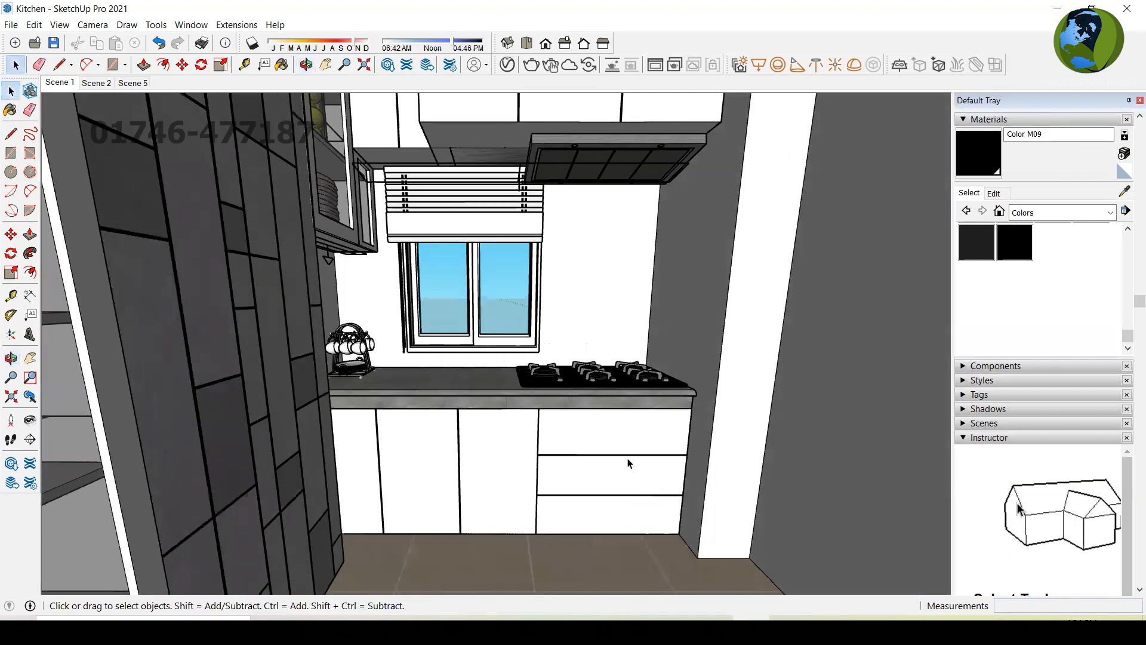
Sample the existing grey Color M04 in the kitchen model and paint the drawer block under the hob with it.
{"action": "left_click", "coordinate": [628, 463]}
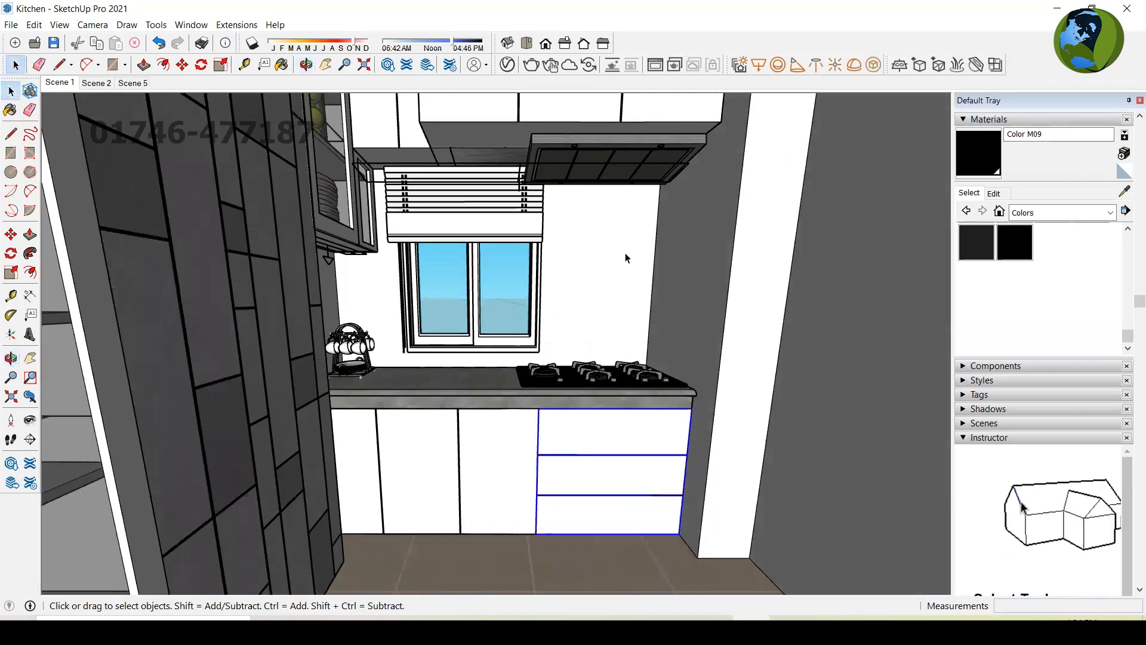
{"action": "left_click", "coordinate": [1119, 189]}
{"action": "mouse_move", "coordinate": [517, 264]}
{"action": "middle_mouse_down"}
{"action": "mouse_move", "coordinate": [437, 362]}
{"action": "mouse_move", "coordinate": [413, 460]}
{"action": "middle_mouse_up"}
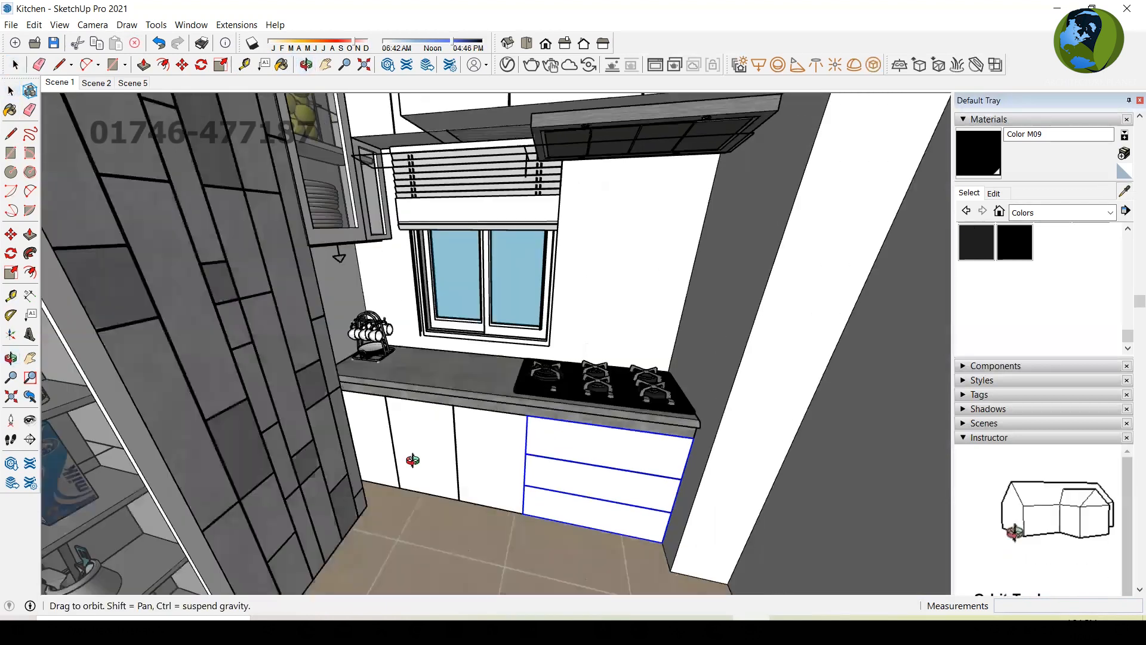
{"action": "middle_click_drag", "start_coordinate": [413, 501], "coordinate": [410, 505]}
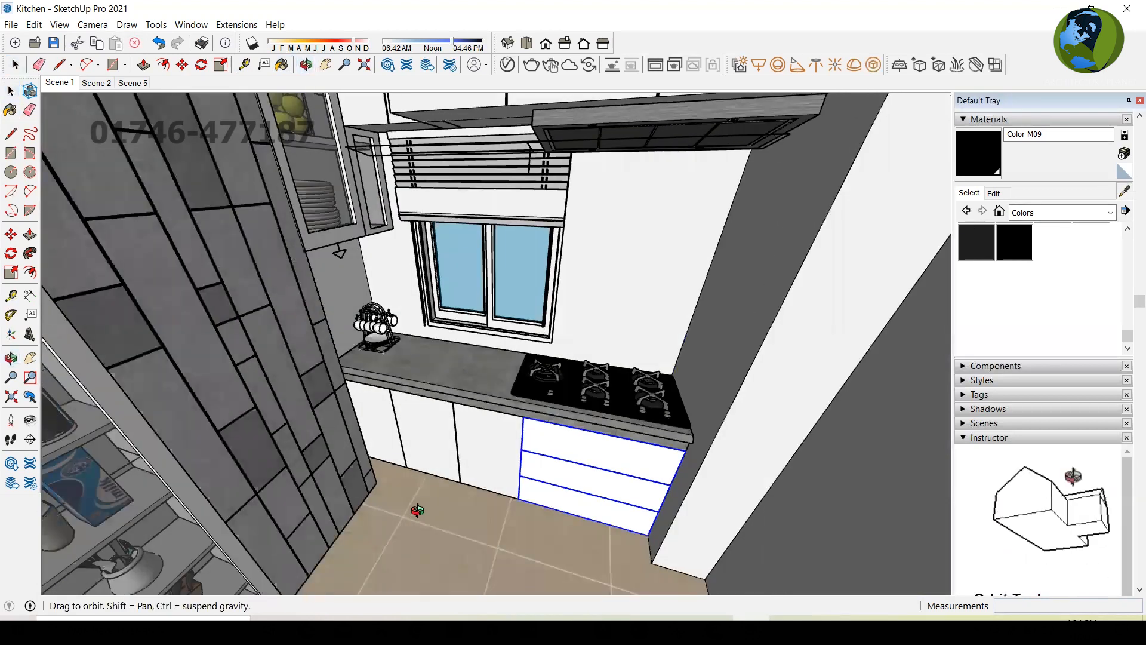
{"action": "scroll", "coordinate": [417, 510], "scroll_direction": "down", "scroll_amount": 4}
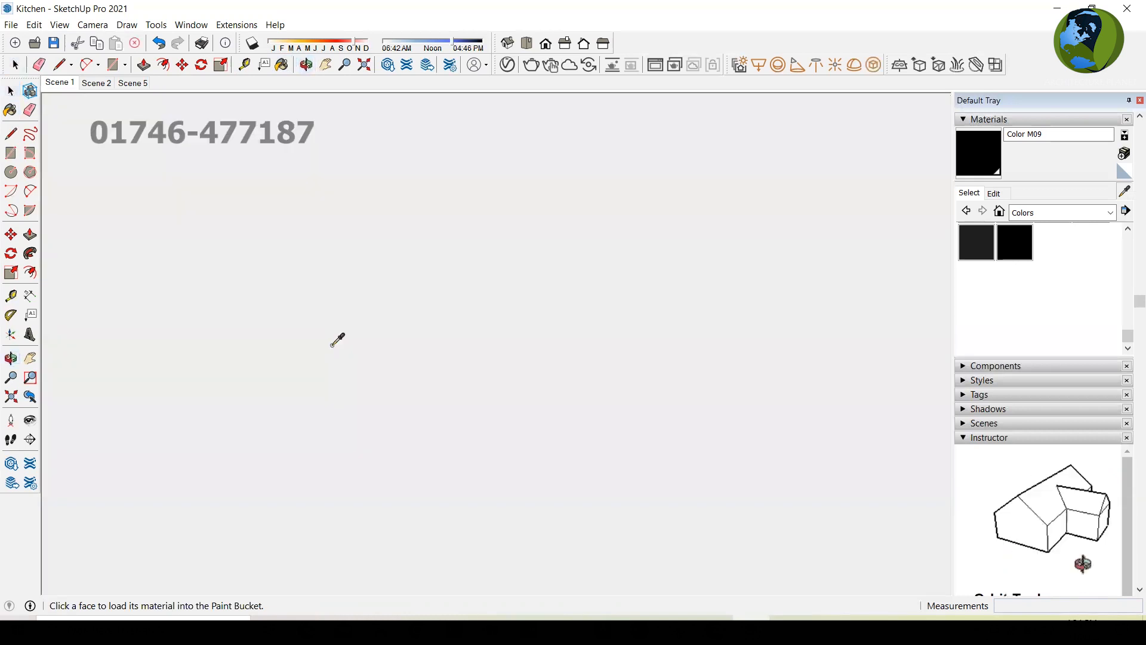
{"action": "left_click", "coordinate": [132, 83]}
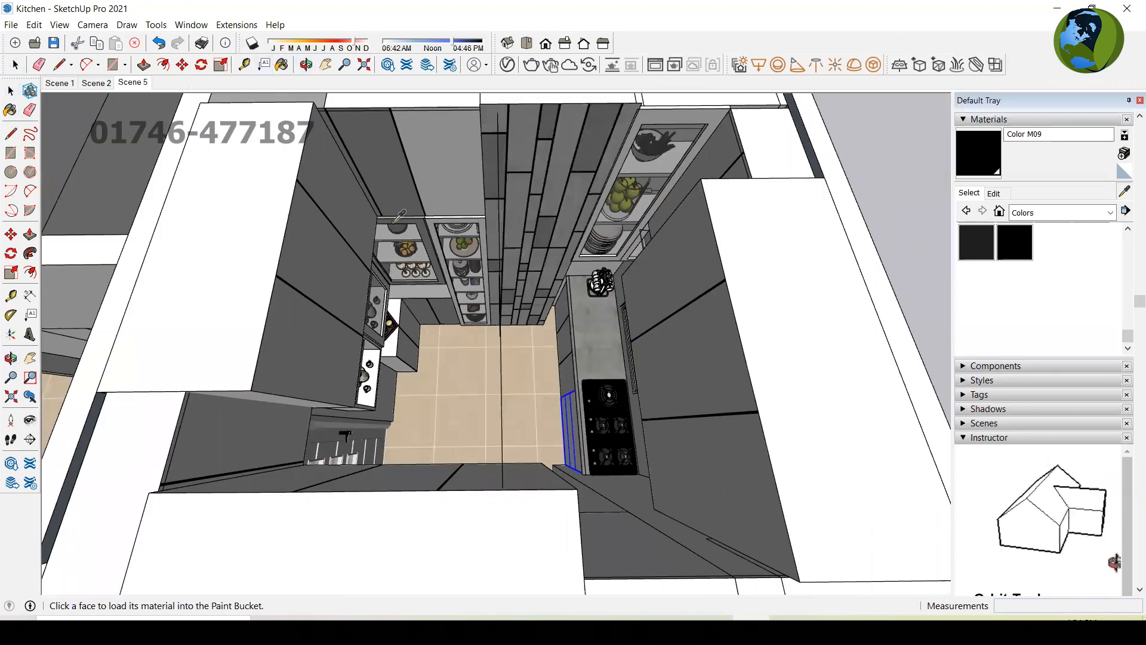
{"action": "mouse_move", "coordinate": [399, 216]}
{"action": "middle_mouse_down"}
{"action": "mouse_move", "coordinate": [399, 243]}
{"action": "mouse_move", "coordinate": [348, 205]}
{"action": "mouse_move", "coordinate": [212, 207]}
{"action": "mouse_move", "coordinate": [366, 209]}
{"action": "mouse_move", "coordinate": [444, 143]}
{"action": "middle_mouse_up"}
{"action": "left_click", "coordinate": [444, 149], "text": "alt"}
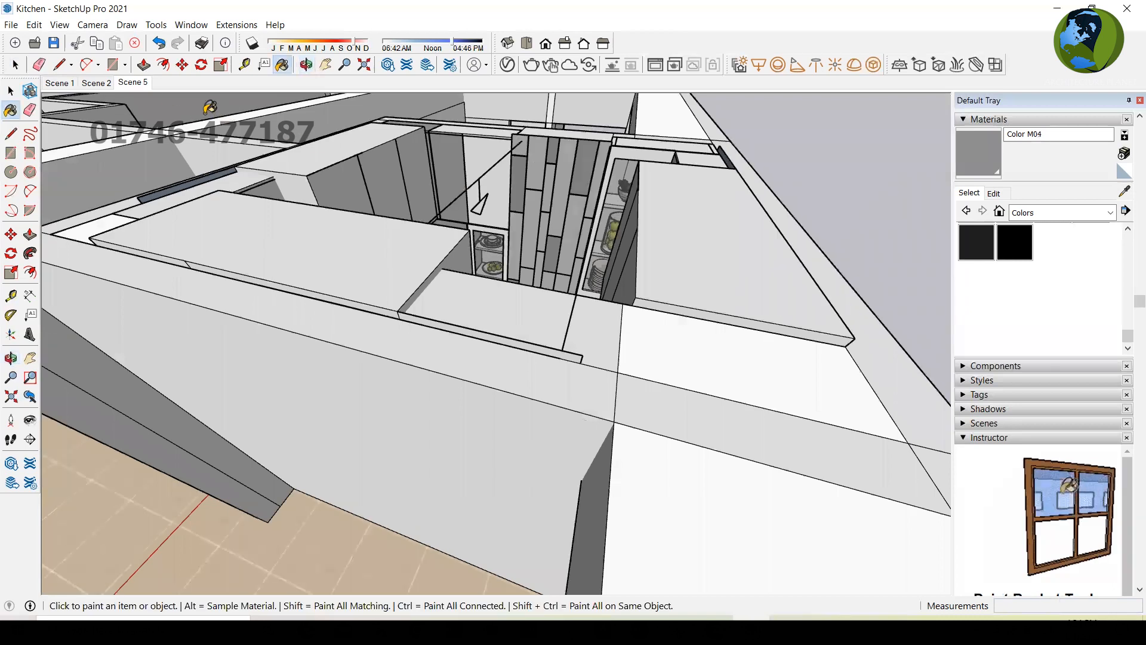
{"action": "left_click", "coordinate": [58, 84]}
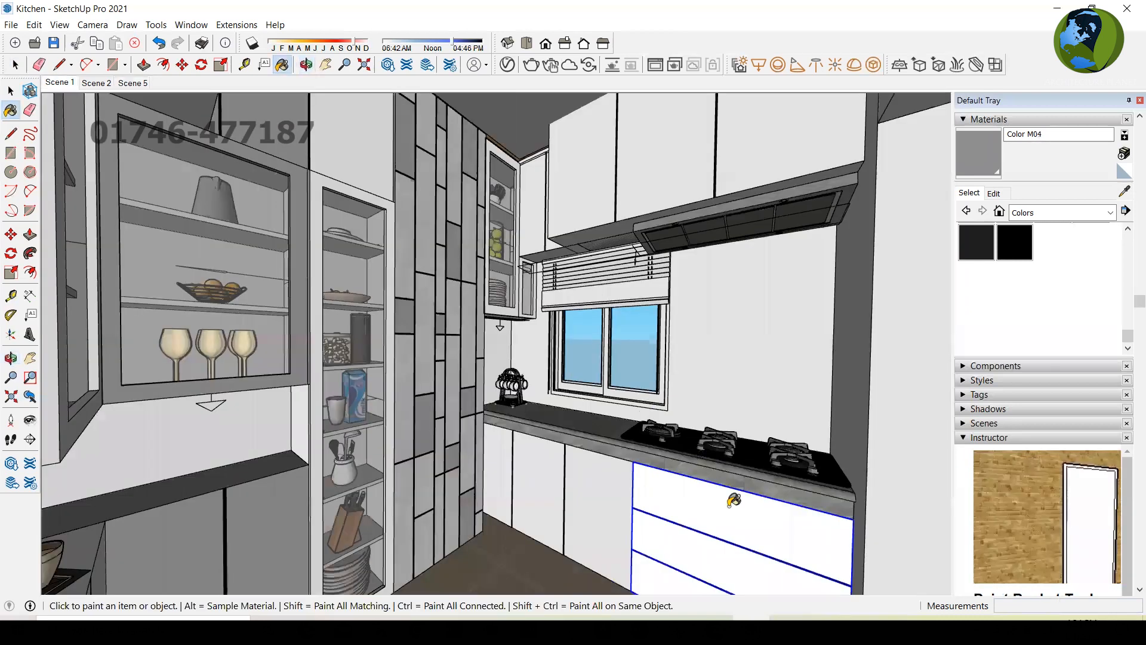
{"action": "left_click", "coordinate": [722, 495]}
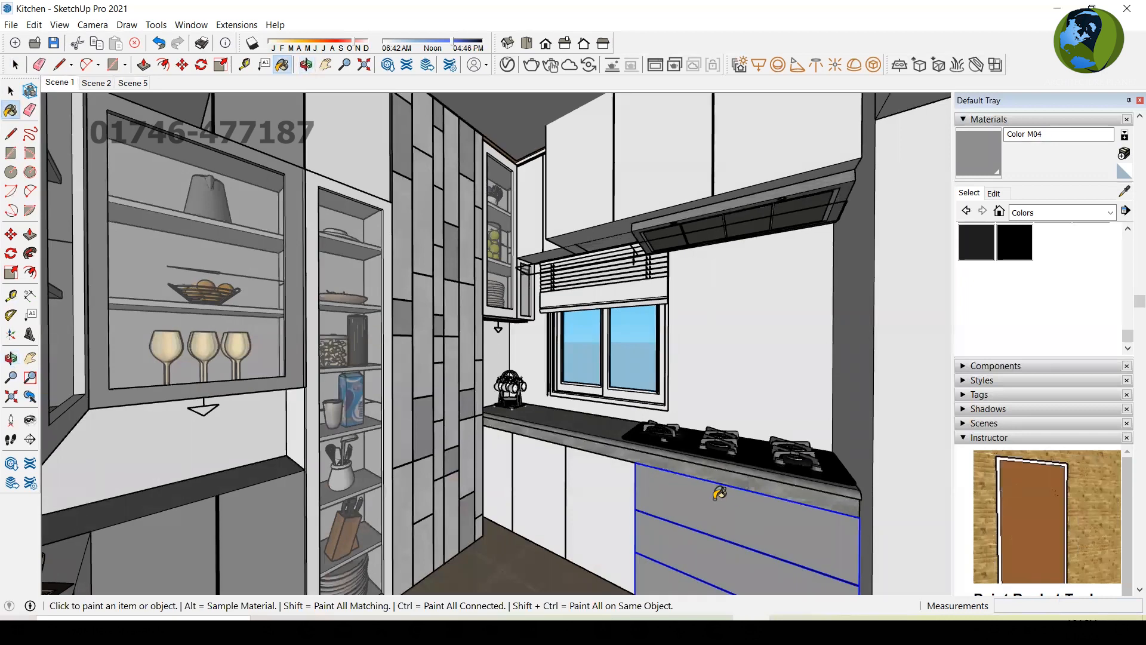
{"action": "key", "text": "space"}
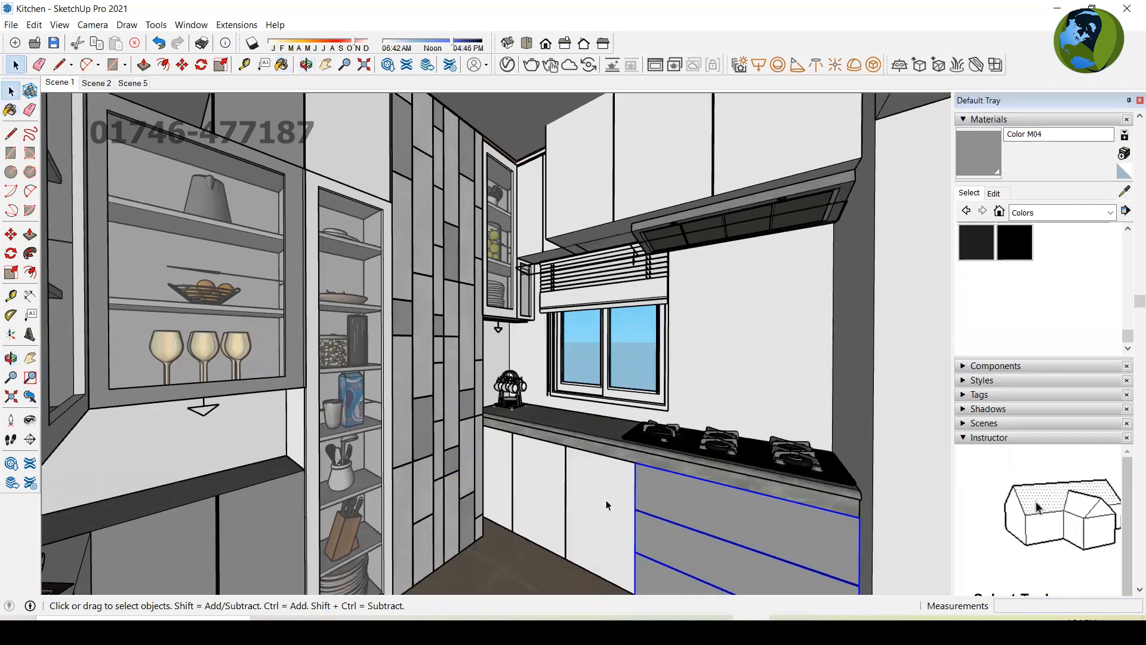
Examine the finished drawer side of the kitchen, the glass cabinets, and the opposite corner counter with its base cabinets.
{"action": "scroll", "coordinate": [600, 496], "scroll_direction": "down", "scroll_amount": 2}
{"action": "middle_click_drag", "start_coordinate": [596, 493], "coordinate": [635, 399]}
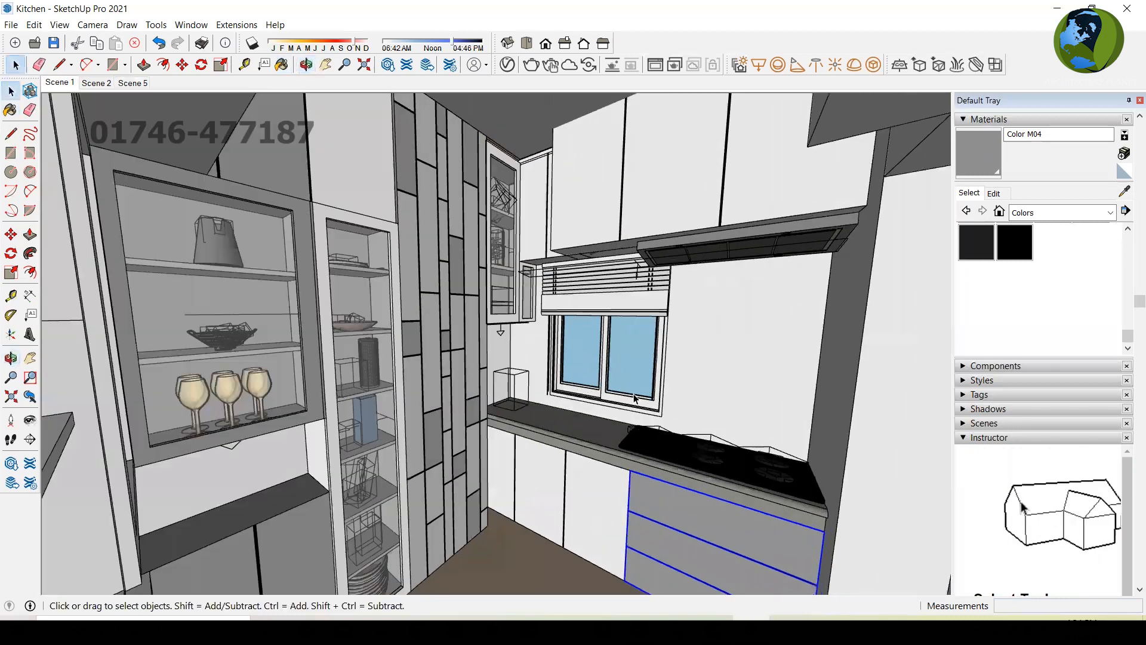
{"action": "scroll", "coordinate": [569, 404], "scroll_direction": "up", "scroll_amount": 2}
{"action": "middle_click_drag", "start_coordinate": [661, 454], "coordinate": [545, 388]}
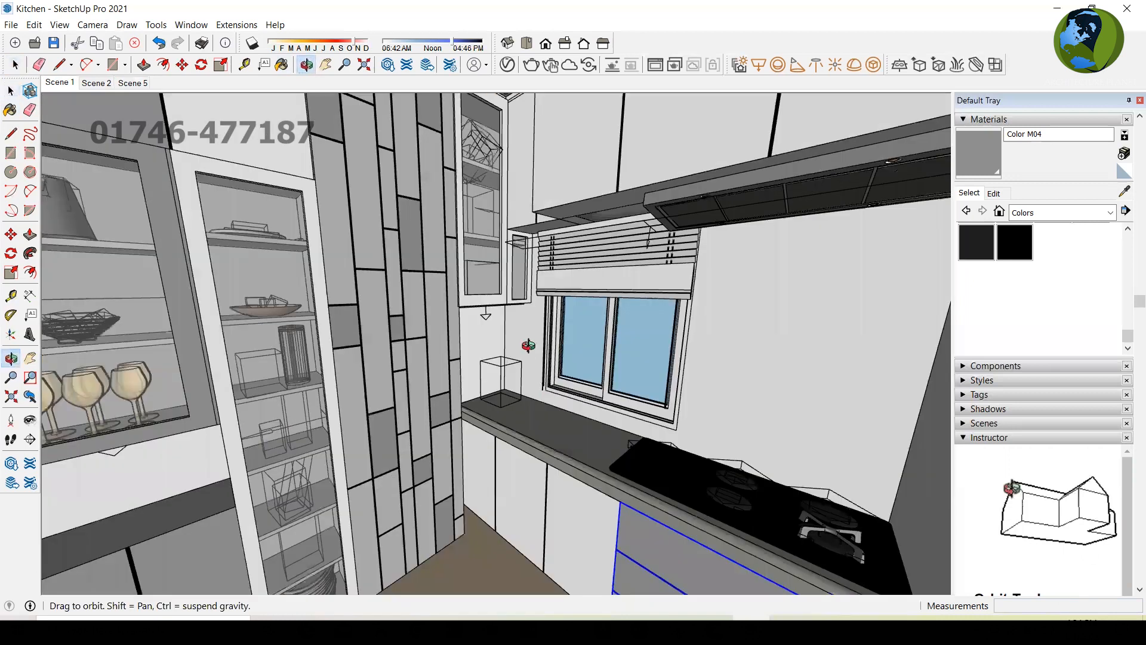
{"action": "middle_click_drag", "start_coordinate": [528, 345], "coordinate": [503, 342]}
{"action": "middle_click_drag", "start_coordinate": [530, 430], "coordinate": [535, 429]}
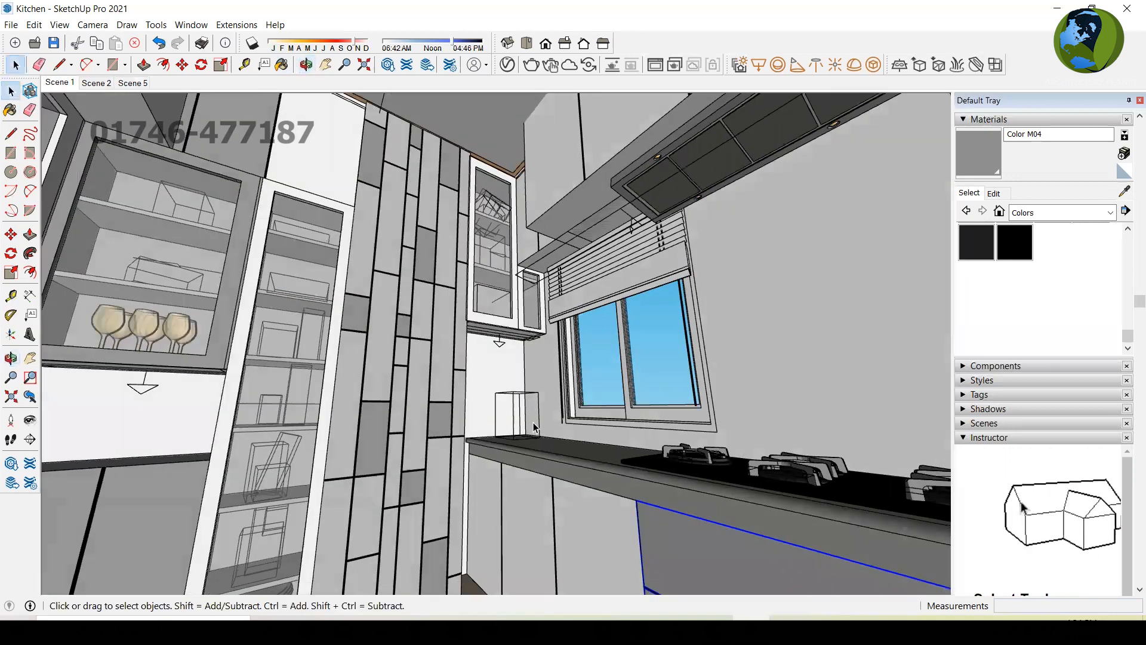
{"action": "middle_click_drag", "start_coordinate": [379, 412], "coordinate": [210, 431]}
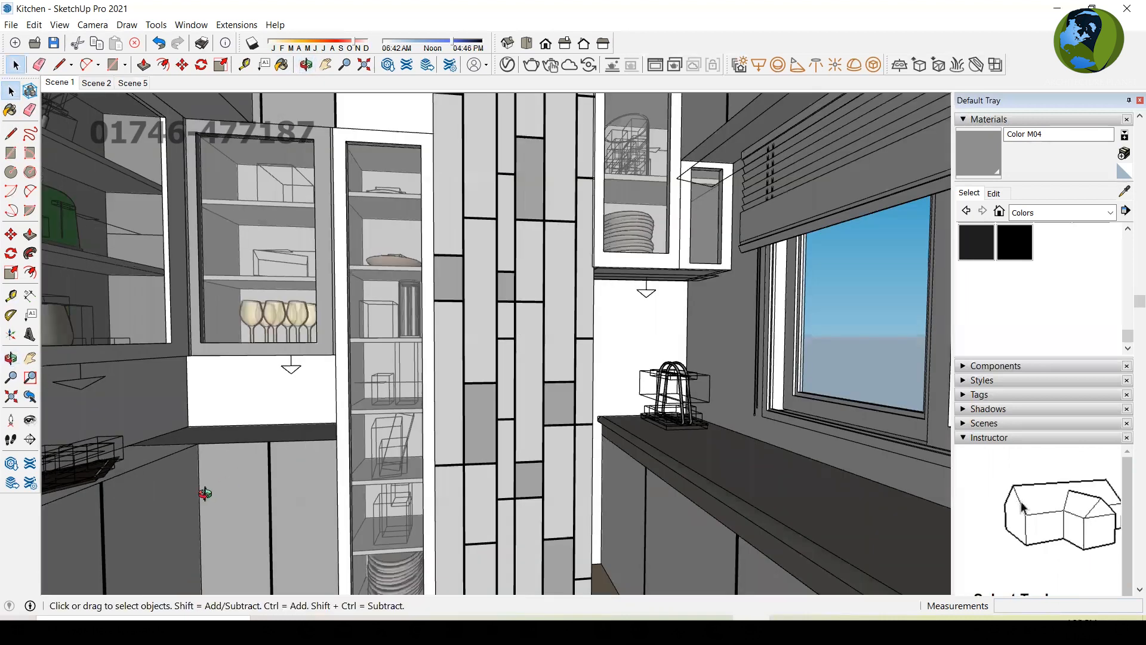
{"action": "middle_click_drag", "start_coordinate": [291, 453], "coordinate": [244, 412]}
{"action": "scroll", "coordinate": [302, 392], "scroll_direction": "up", "scroll_amount": 5}
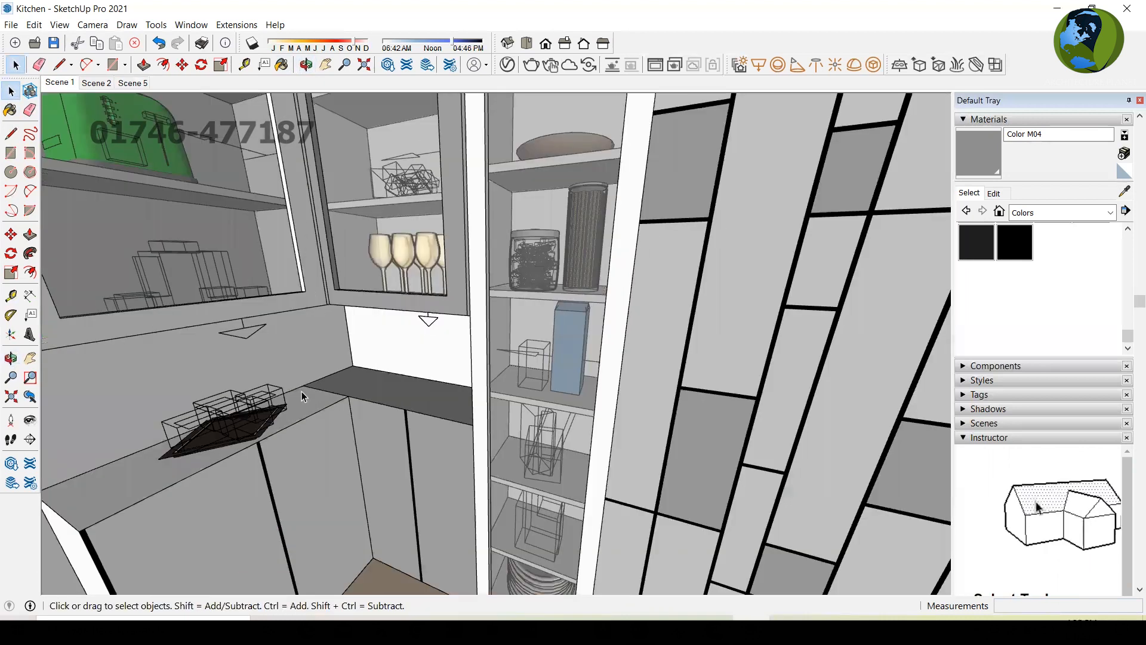
Move the tray of coffee cups 3' along the green axis, off the corner counter.
{"action": "scroll", "coordinate": [234, 422], "scroll_direction": "up", "scroll_amount": 2}
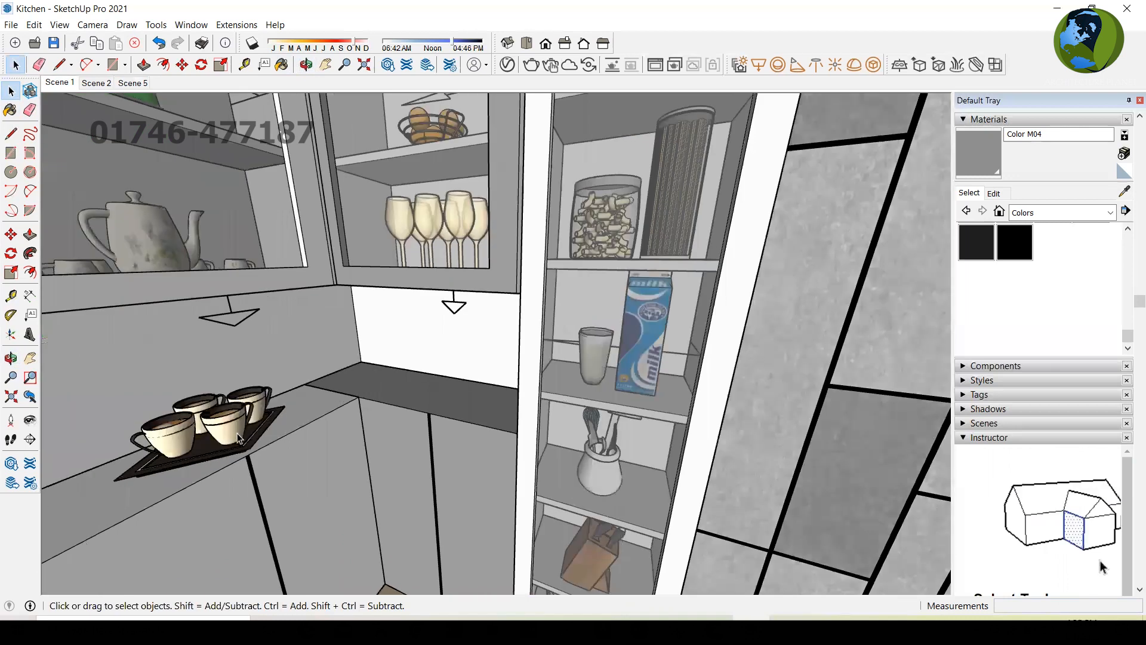
{"action": "left_click", "coordinate": [238, 438]}
{"action": "key", "text": "m"}
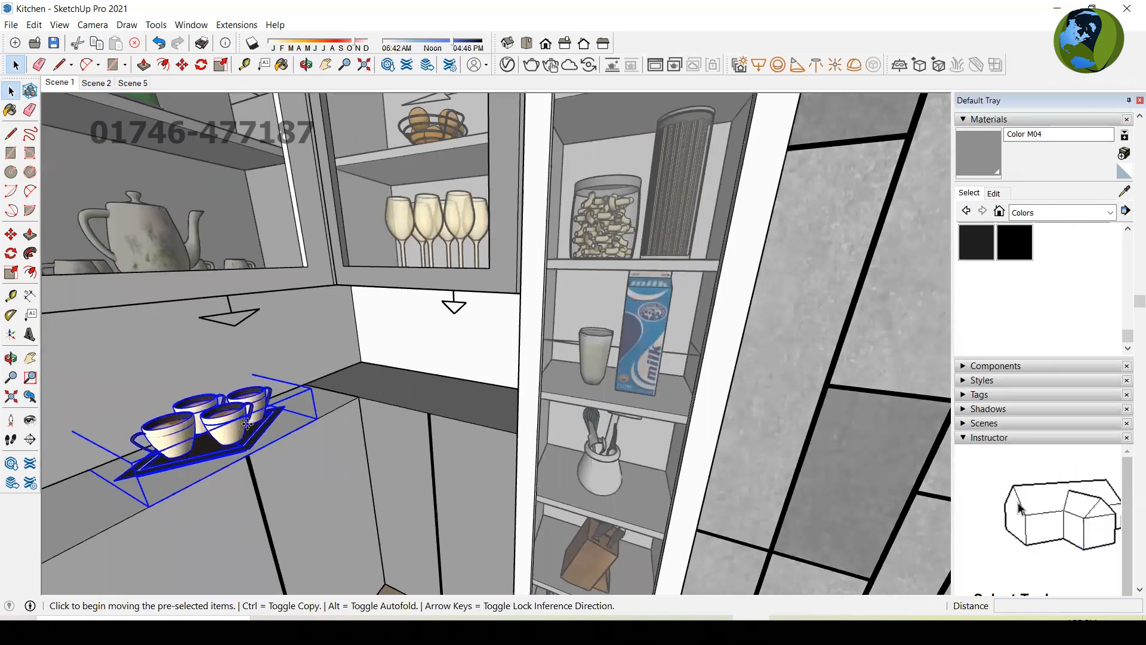
{"action": "left_click", "coordinate": [317, 419]}
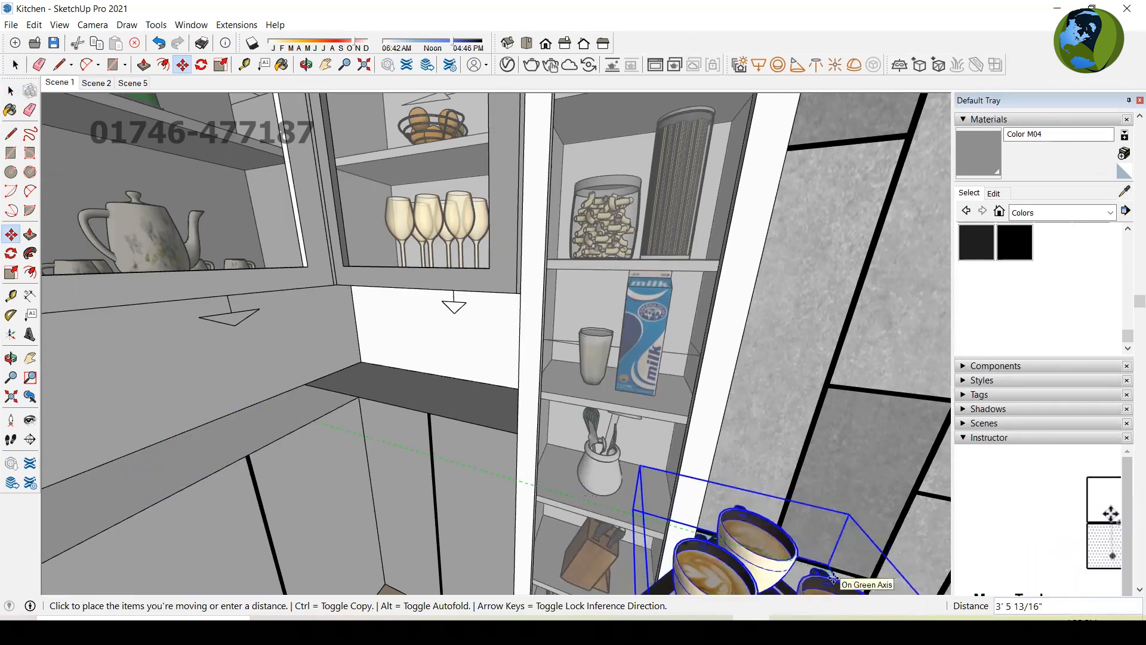
{"action": "type", "text": "3'"}
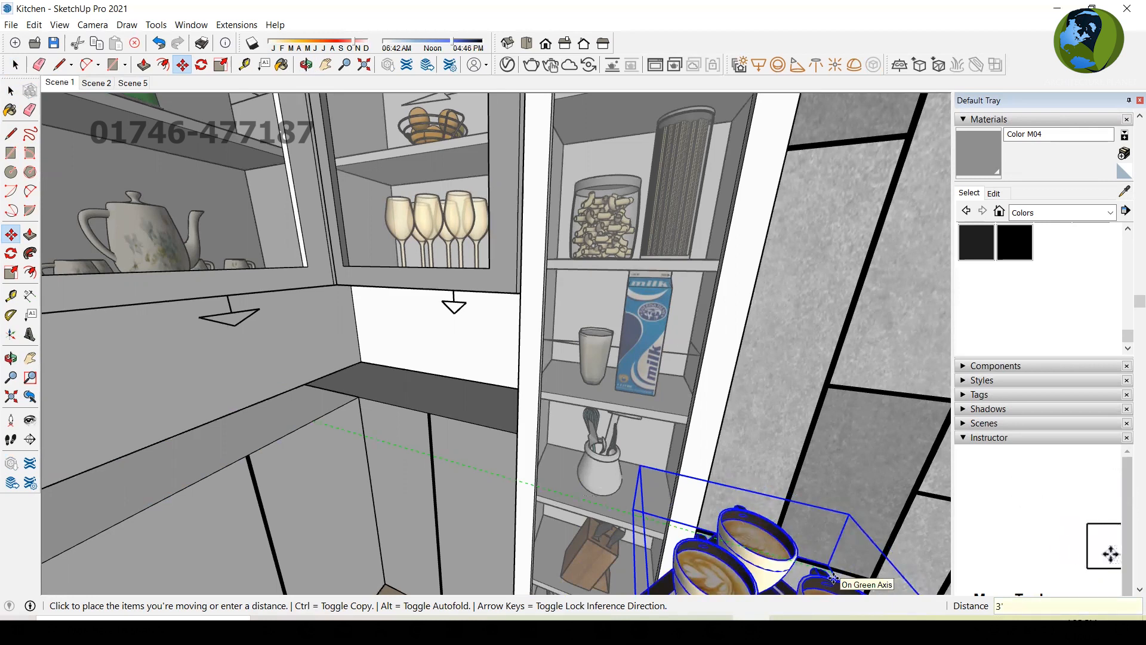
{"action": "key", "text": "Return"}
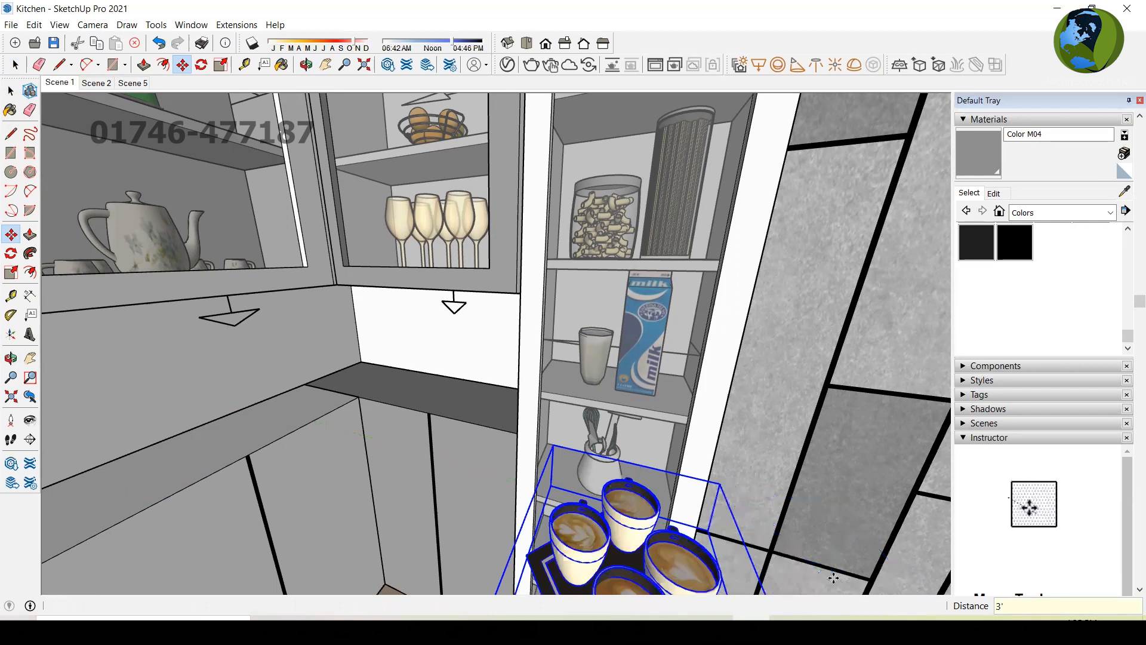
{"action": "key", "text": "space"}
Draw a rectangle over the top of the corner base cabinet beside the tall shelf unit and make it a group.
{"action": "middle_click_drag", "start_coordinate": [545, 436], "coordinate": [591, 465]}
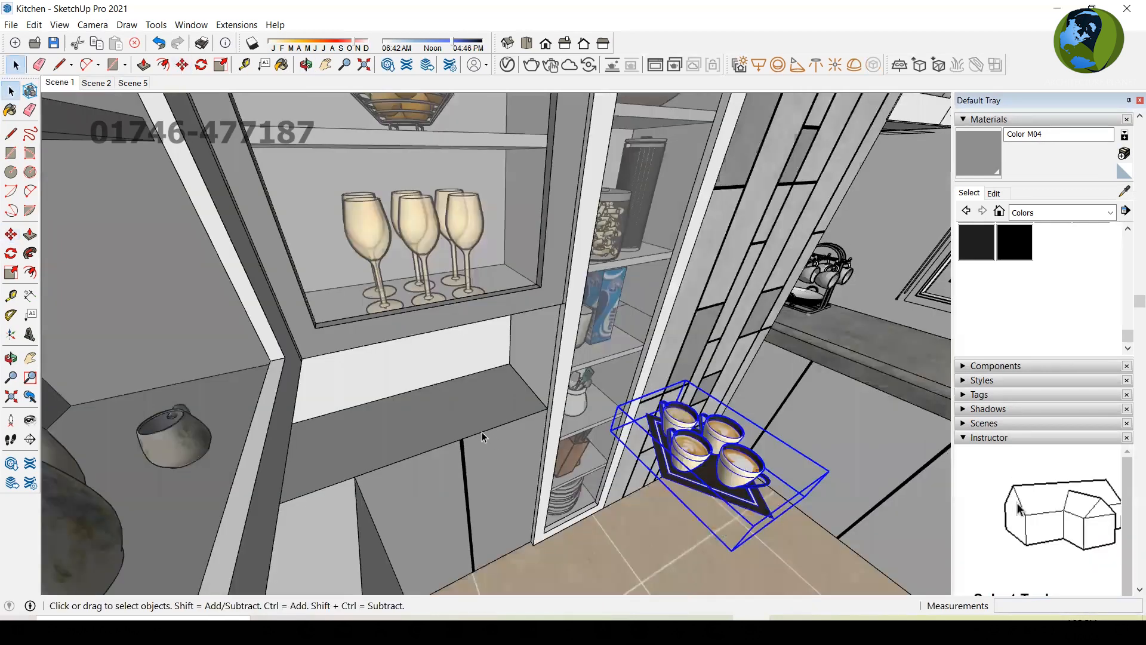
{"action": "left_click", "coordinate": [450, 413]}
{"action": "middle_click_drag", "start_coordinate": [388, 401], "coordinate": [239, 467]}
{"action": "left_click", "coordinate": [238, 467]}
{"action": "left_click", "coordinate": [342, 410]}
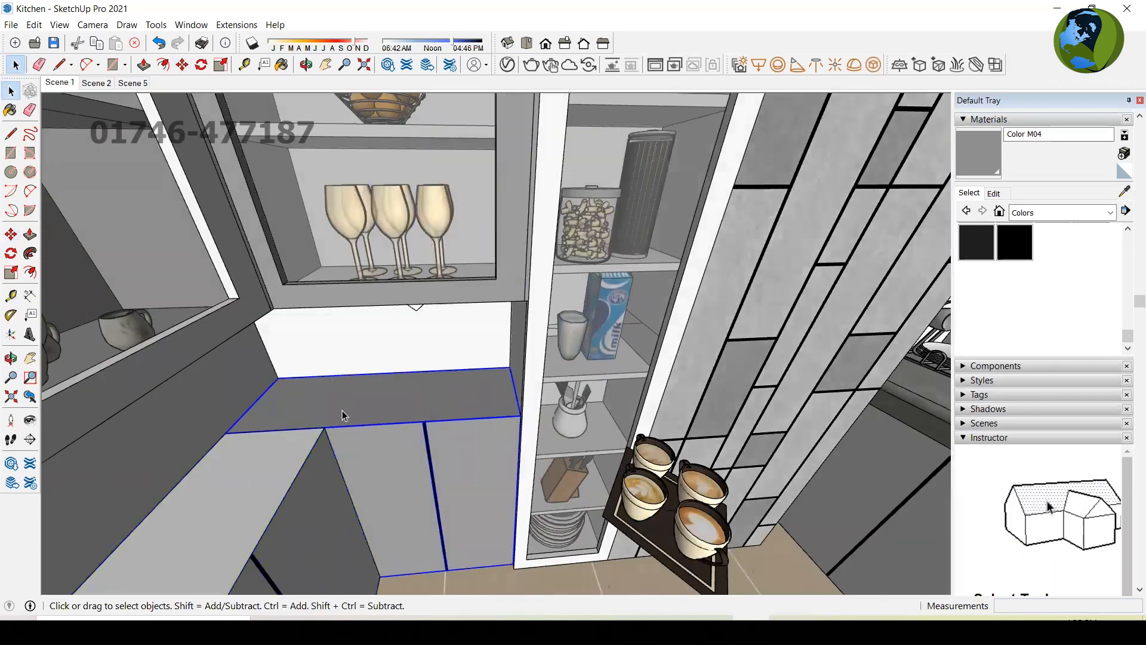
{"action": "key", "text": "r"}
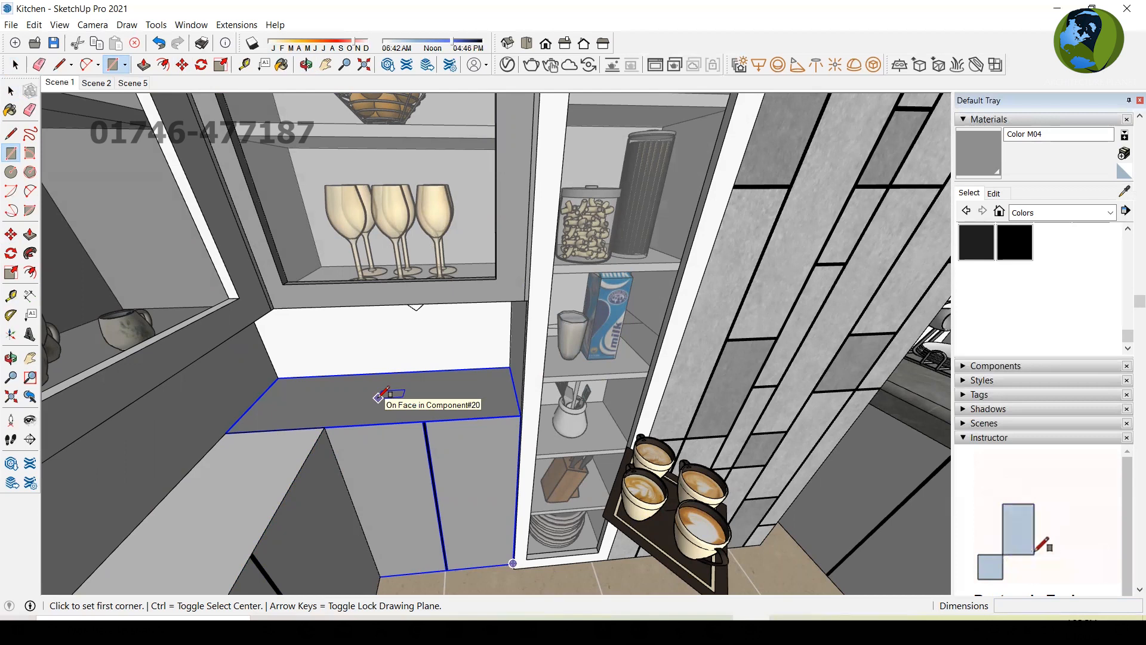
{"action": "left_click", "coordinate": [510, 366]}
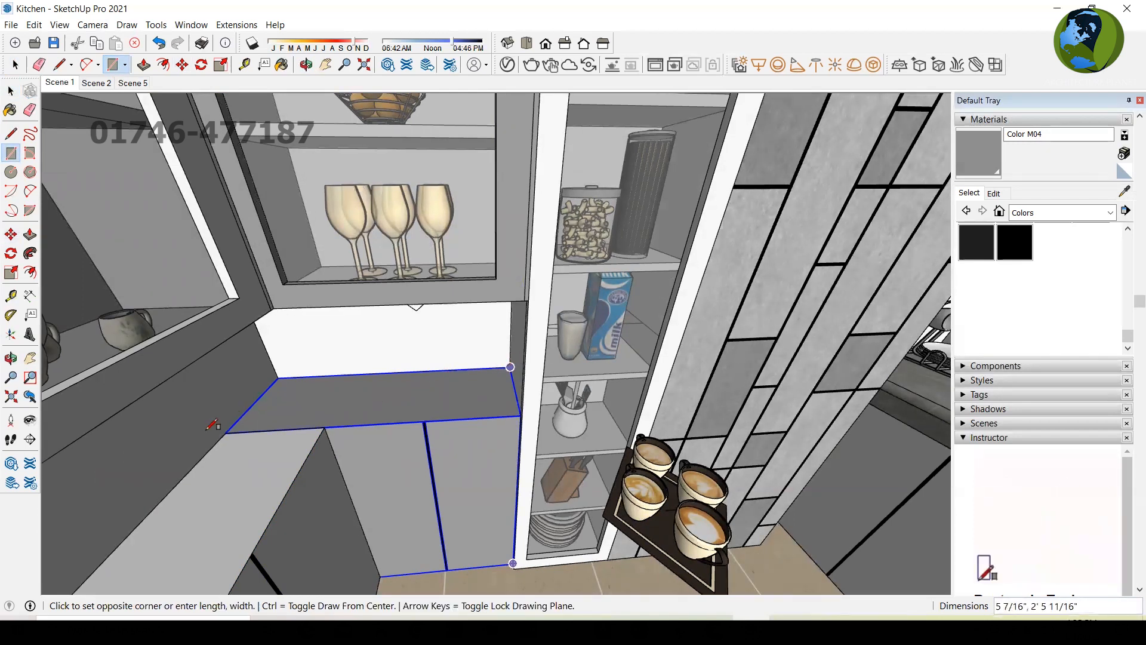
{"action": "left_click", "coordinate": [230, 429]}
{"action": "type", "text": "v"}
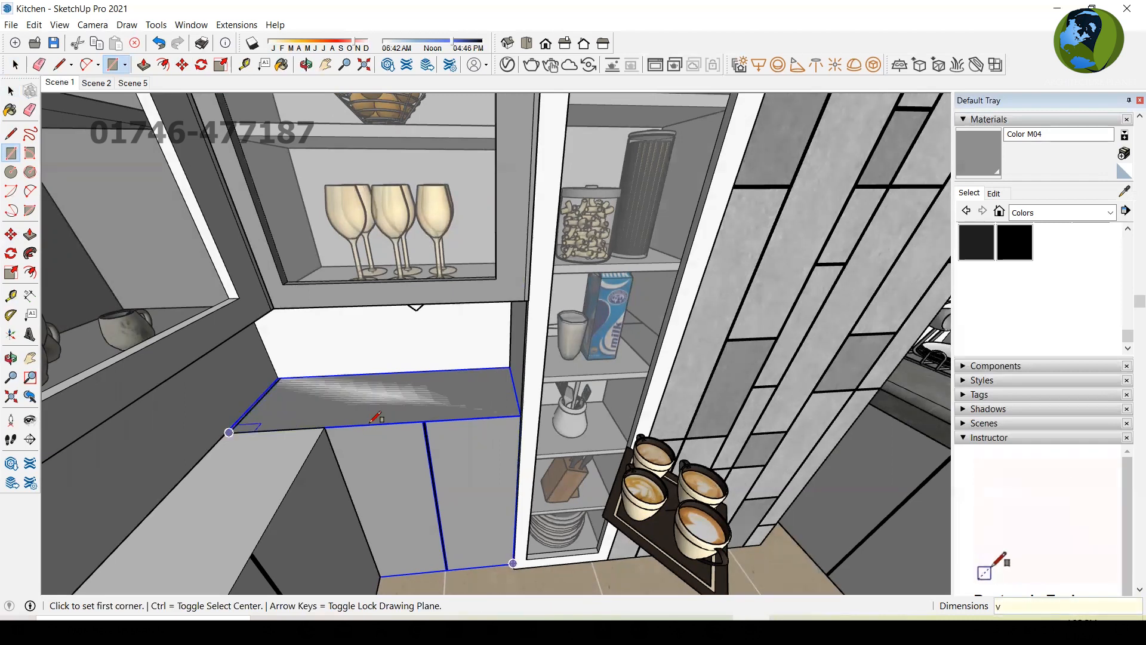
{"action": "key", "text": "space"}
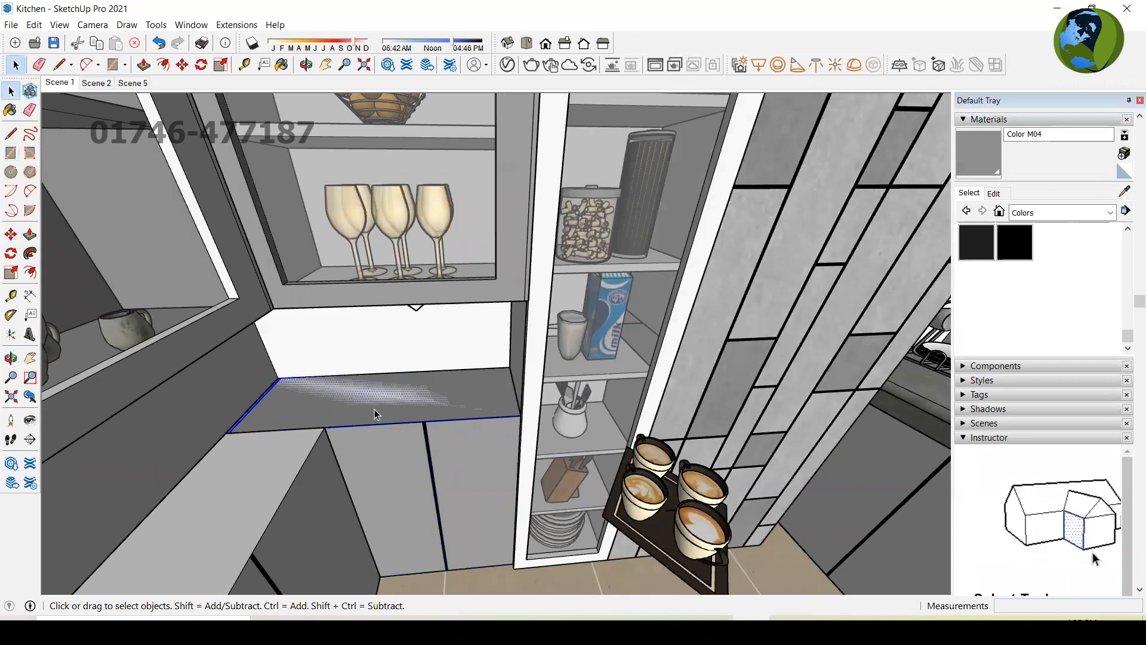
{"action": "right_click", "coordinate": [374, 409]}
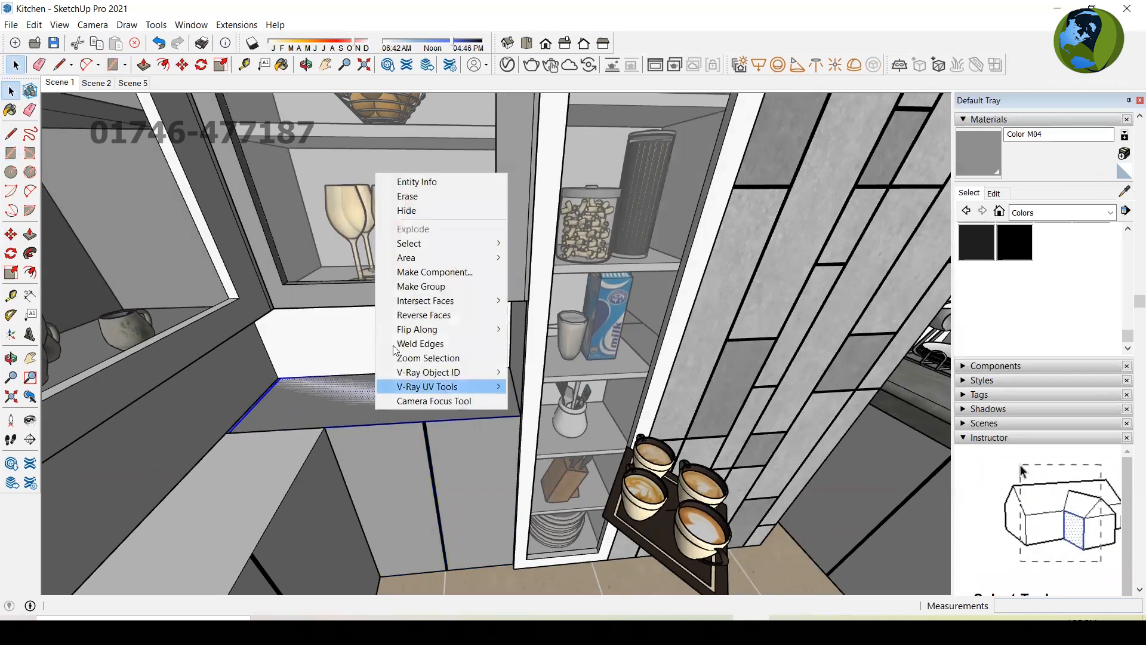
{"action": "left_click", "coordinate": [399, 286]}
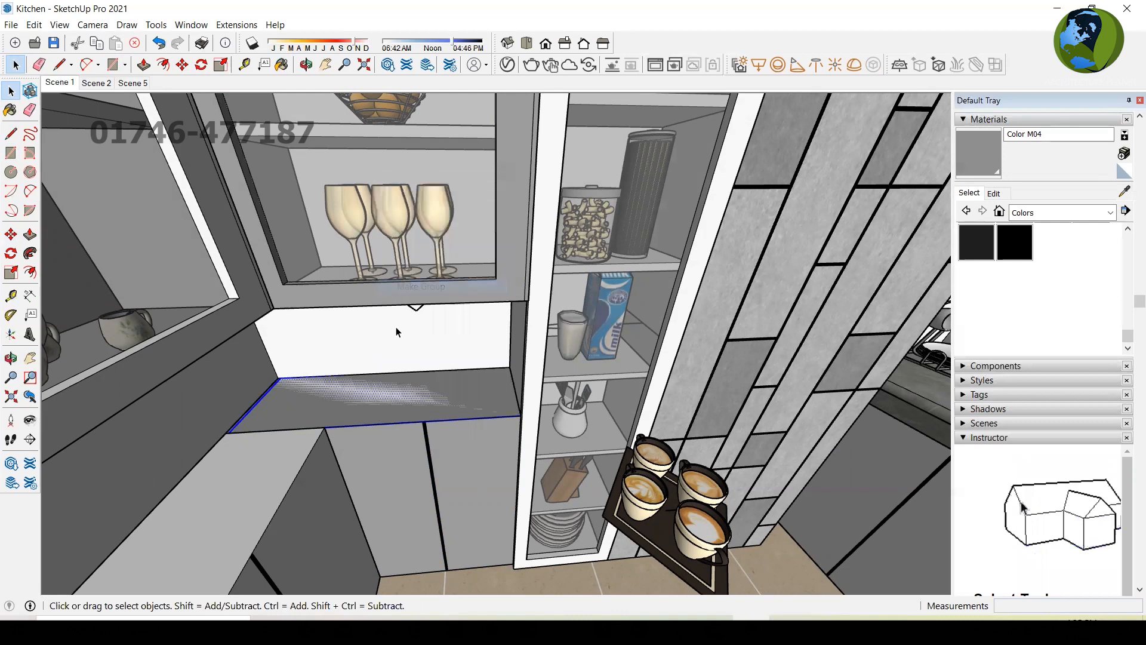
Extrude the grouped countertop rectangle upward 1" and close the group.
{"action": "double_click", "coordinate": [406, 402]}
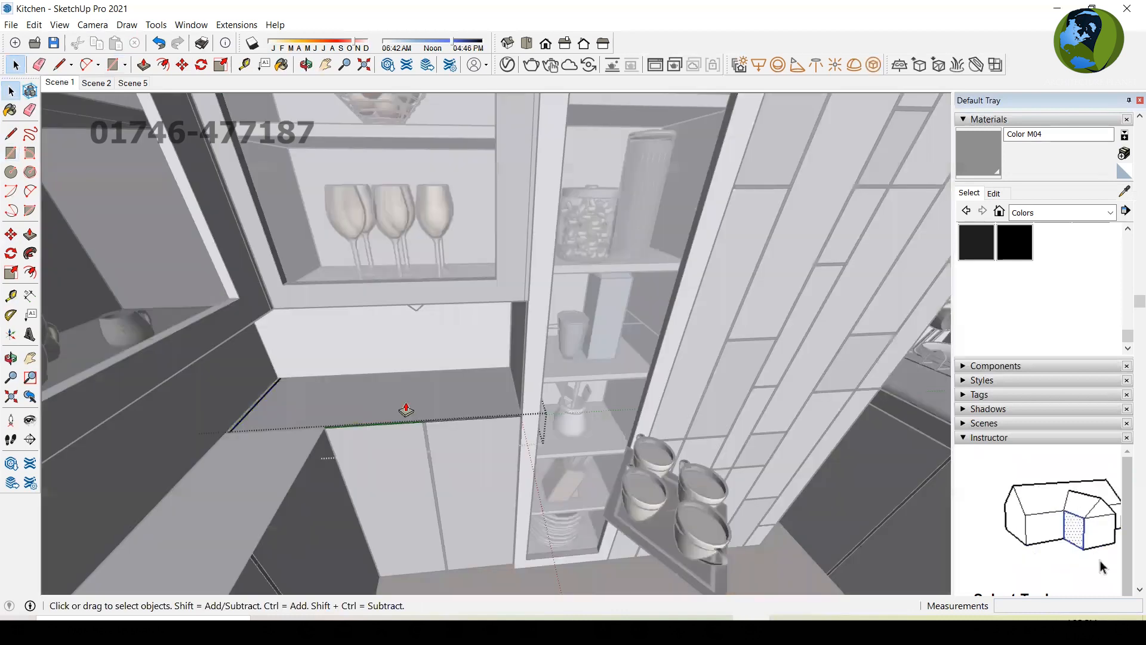
{"action": "key", "text": "p"}
{"action": "left_click", "coordinate": [406, 405]}
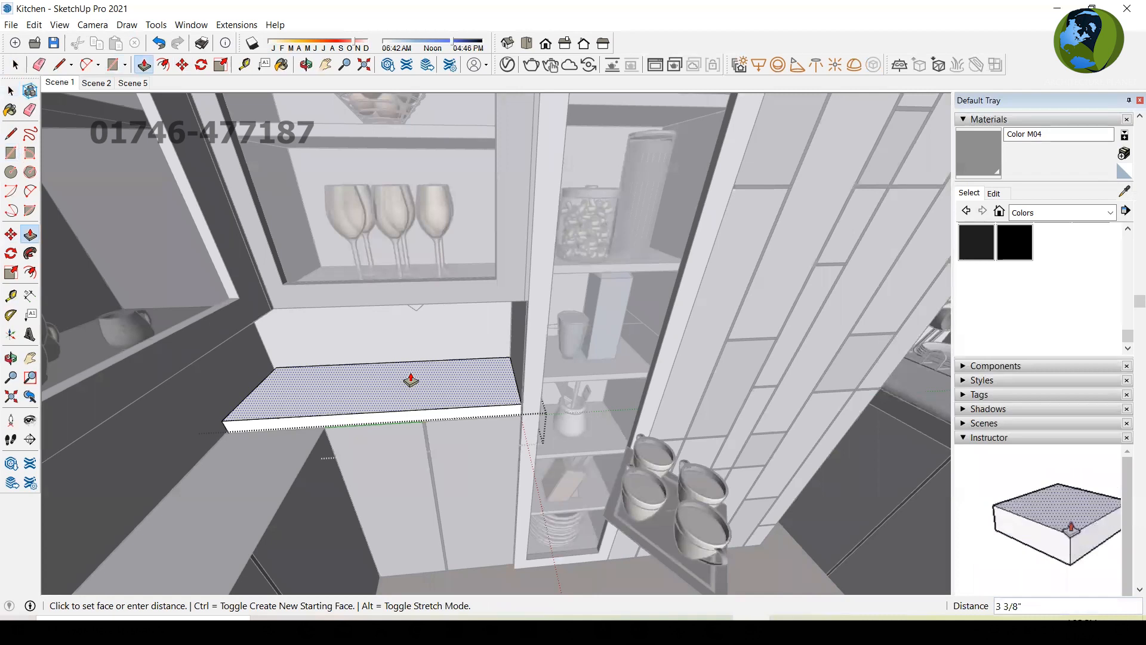
{"action": "type", "text": "1"}
{"action": "key", "text": "Return"}
{"action": "key", "text": "space"}
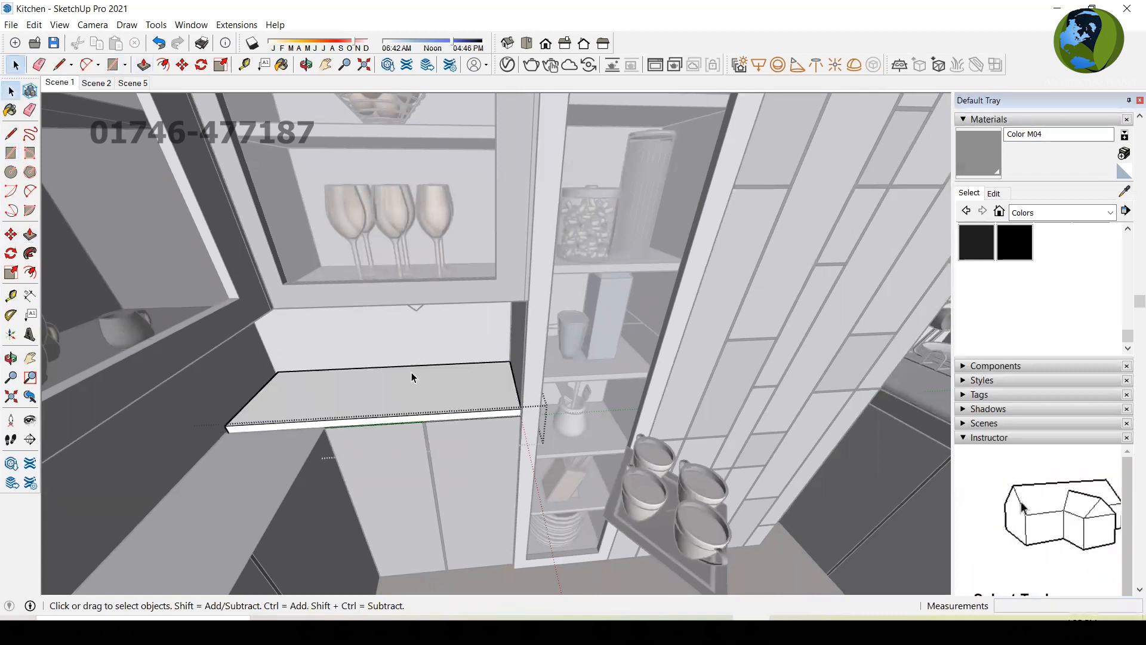
{"action": "key", "text": "Escape"}
Reopen the countertop group and extend the slab's narrow end face about 5/16" to meet the side wall.
{"action": "middle_click_drag", "start_coordinate": [362, 425], "coordinate": [327, 430]}
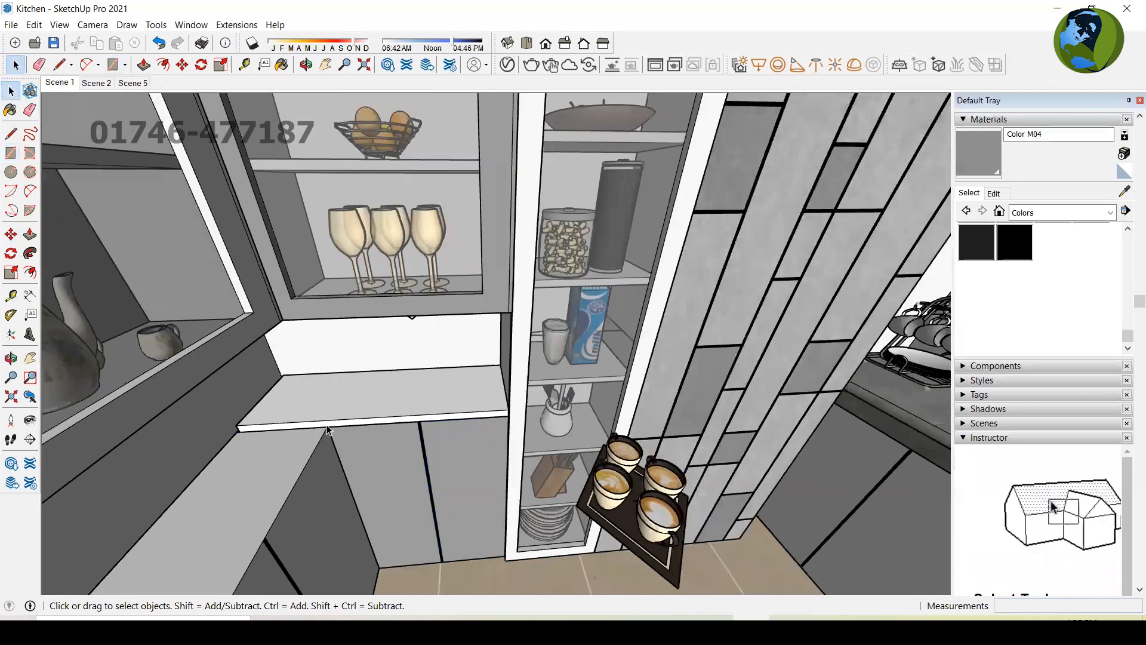
{"action": "scroll", "coordinate": [239, 425], "scroll_direction": "up", "scroll_amount": 3}
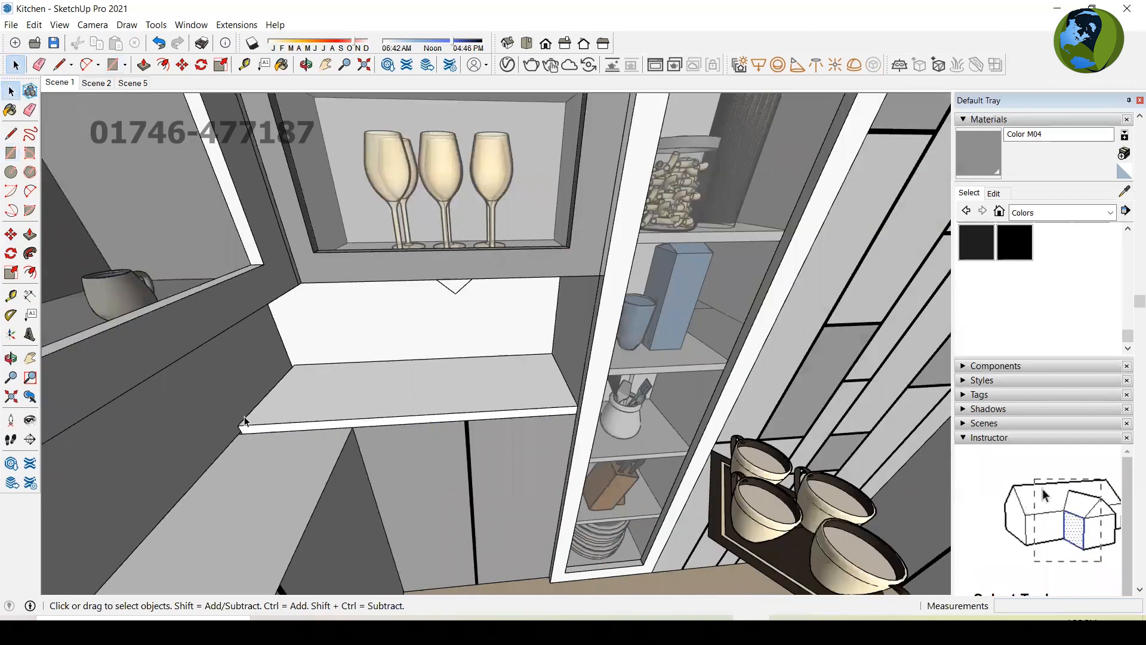
{"action": "scroll", "coordinate": [244, 421], "scroll_direction": "up", "scroll_amount": 3}
{"action": "middle_click_drag", "start_coordinate": [245, 421], "coordinate": [388, 301]}
{"action": "middle_click_drag", "start_coordinate": [221, 440], "coordinate": [248, 421]}
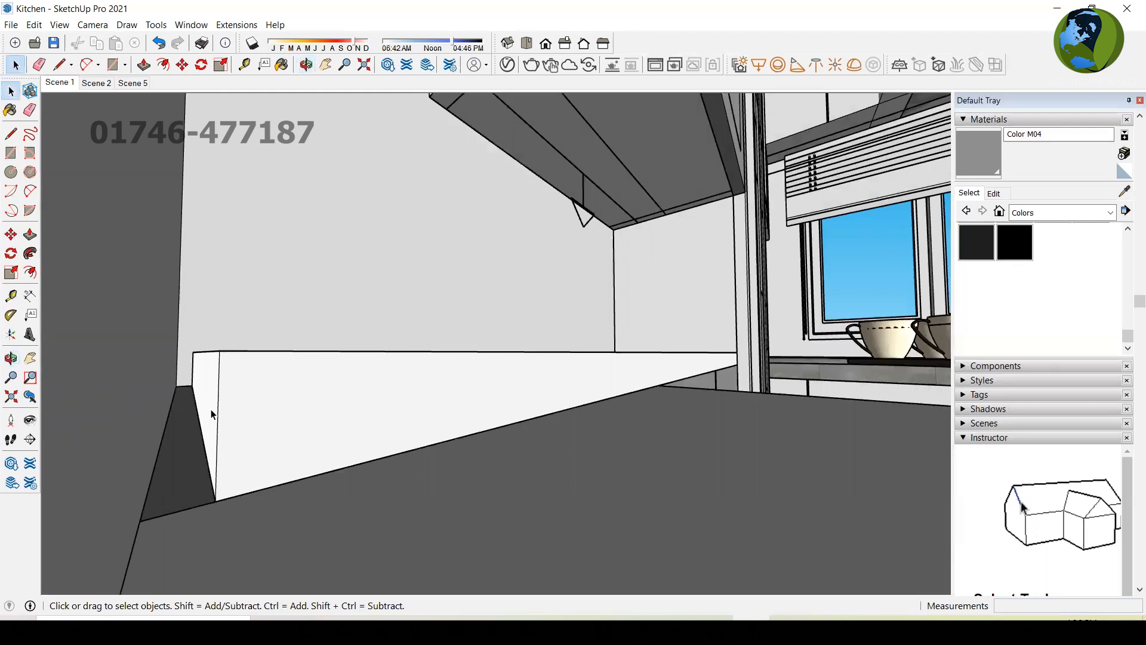
{"action": "double_click", "coordinate": [211, 414]}
{"action": "left_click", "coordinate": [209, 407]}
{"action": "key", "text": "p"}
{"action": "left_click", "coordinate": [208, 406]}
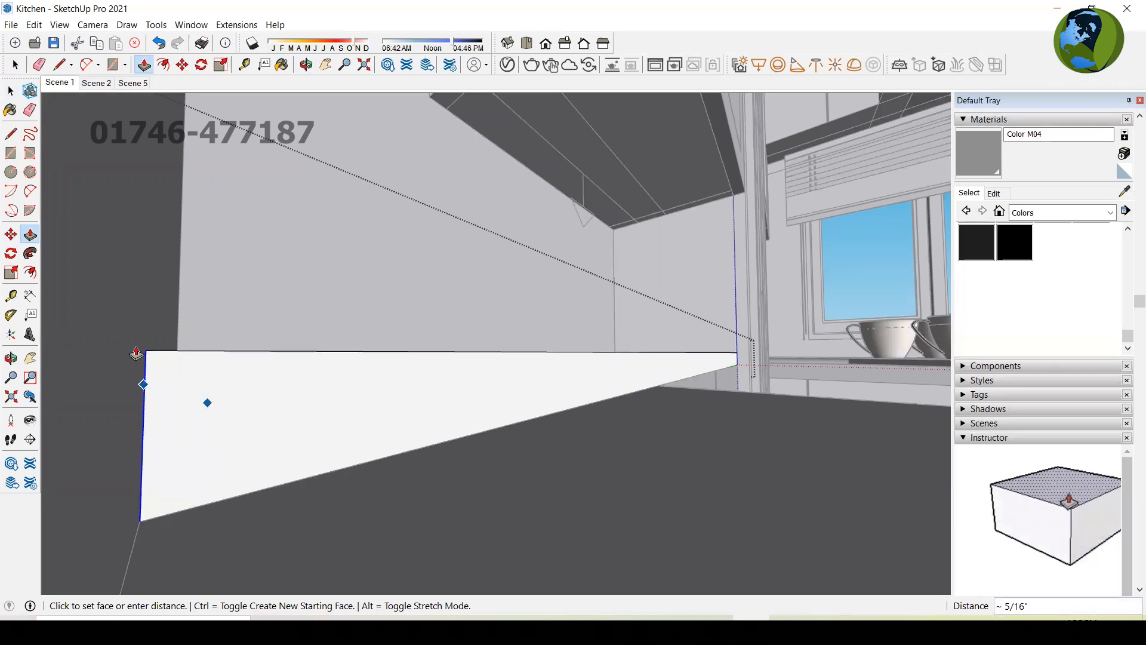
{"action": "left_click", "coordinate": [136, 345]}
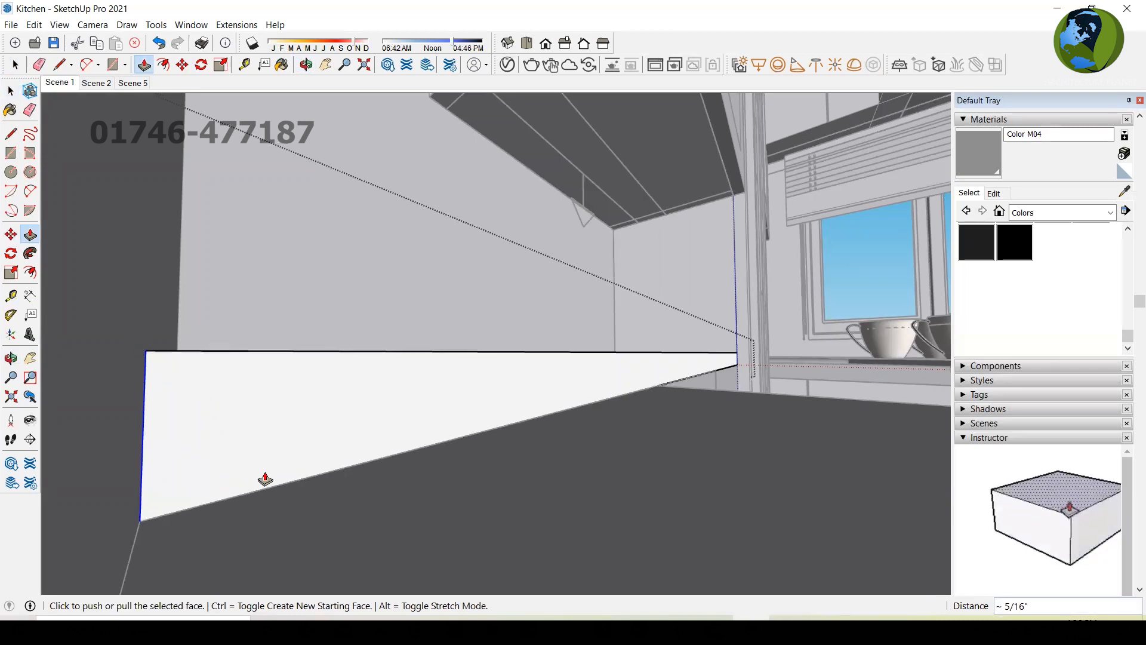
{"action": "key", "text": "space"}
Draw a vertical line across the slab's front edge at the inner corner where the two base cabinets meet.
{"action": "middle_click_drag", "start_coordinate": [607, 366], "coordinate": [266, 392]}
{"action": "scroll", "coordinate": [561, 397], "scroll_direction": "down", "scroll_amount": 4}
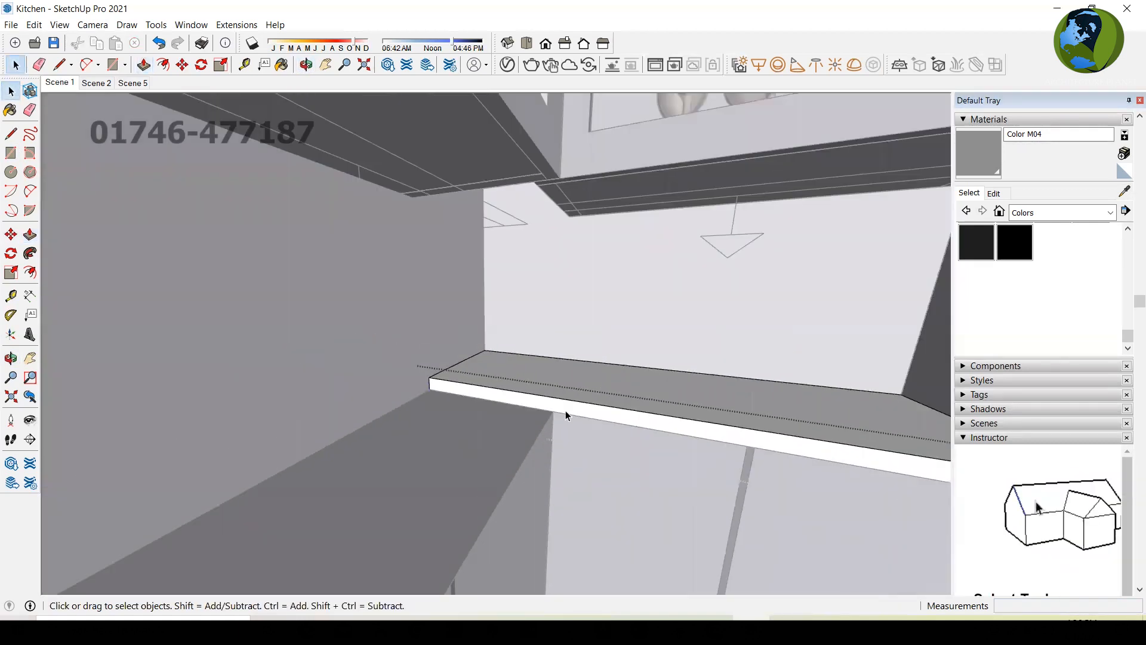
{"action": "left_click", "coordinate": [548, 400]}
{"action": "middle_click_drag", "start_coordinate": [545, 401], "coordinate": [543, 417]}
{"action": "left_click_drag", "start_coordinate": [631, 432], "coordinate": [593, 399]}
{"action": "key", "text": "space"}
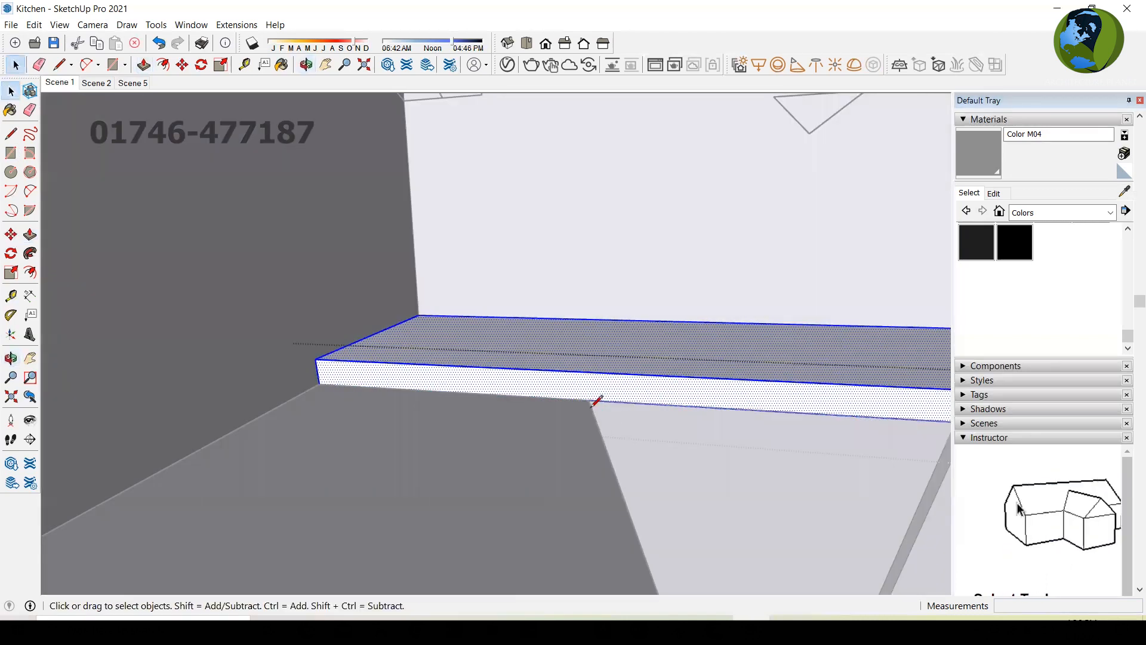
{"action": "key", "text": "l"}
{"action": "left_click", "coordinate": [588, 399]}
{"action": "left_click", "coordinate": [591, 371]}
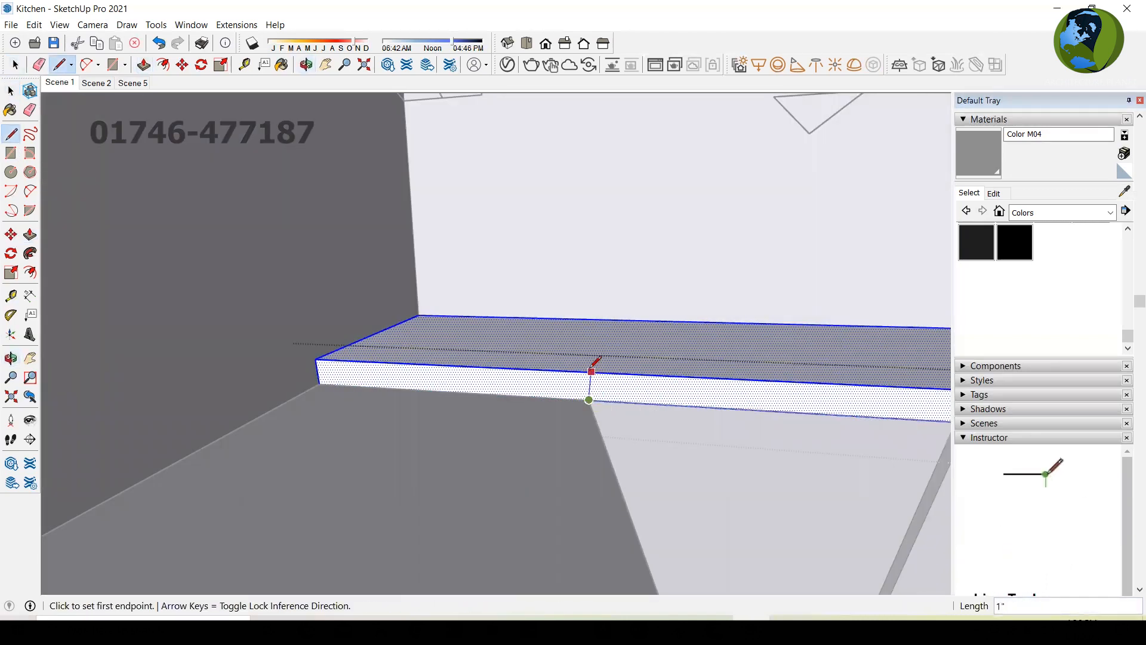
{"action": "key", "text": "space"}
Pull the wall-side section of the slab's front edge 2' 1" over the side base cabinet to form an L-shaped countertop.
{"action": "key", "text": "p"}
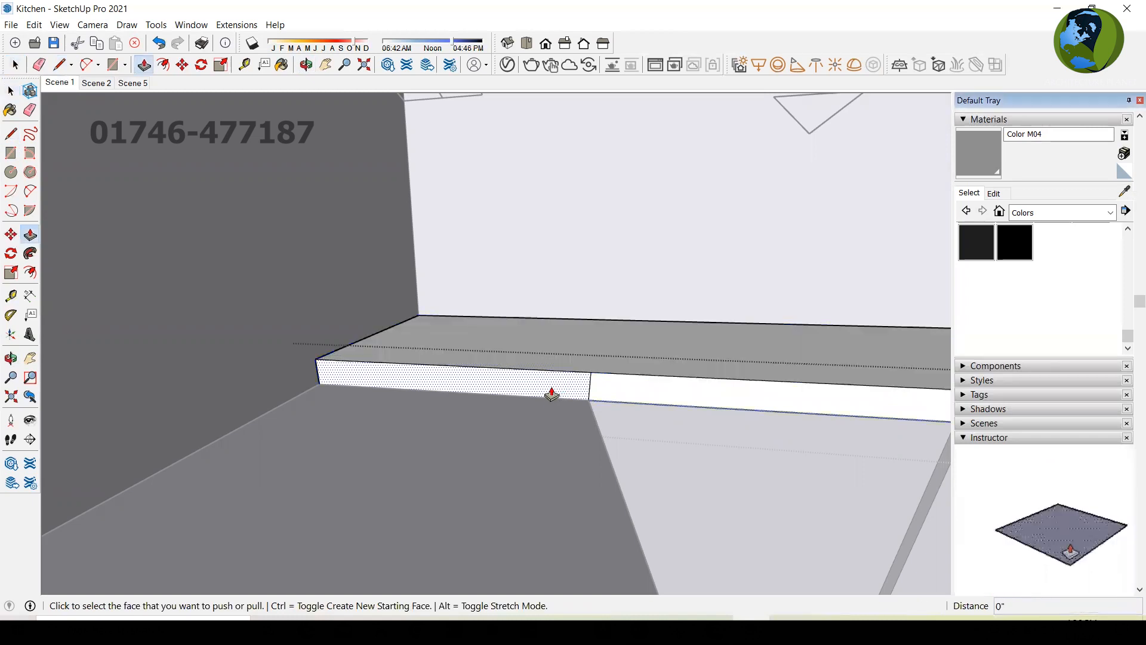
{"action": "left_click", "coordinate": [560, 388]}
{"action": "scroll", "coordinate": [525, 400], "scroll_direction": "down", "scroll_amount": 3}
{"action": "left_click", "coordinate": [754, 450]}
{"action": "middle_click_drag", "start_coordinate": [755, 450], "coordinate": [727, 386]}
{"action": "scroll", "coordinate": [727, 386], "scroll_direction": "down", "scroll_amount": 3}
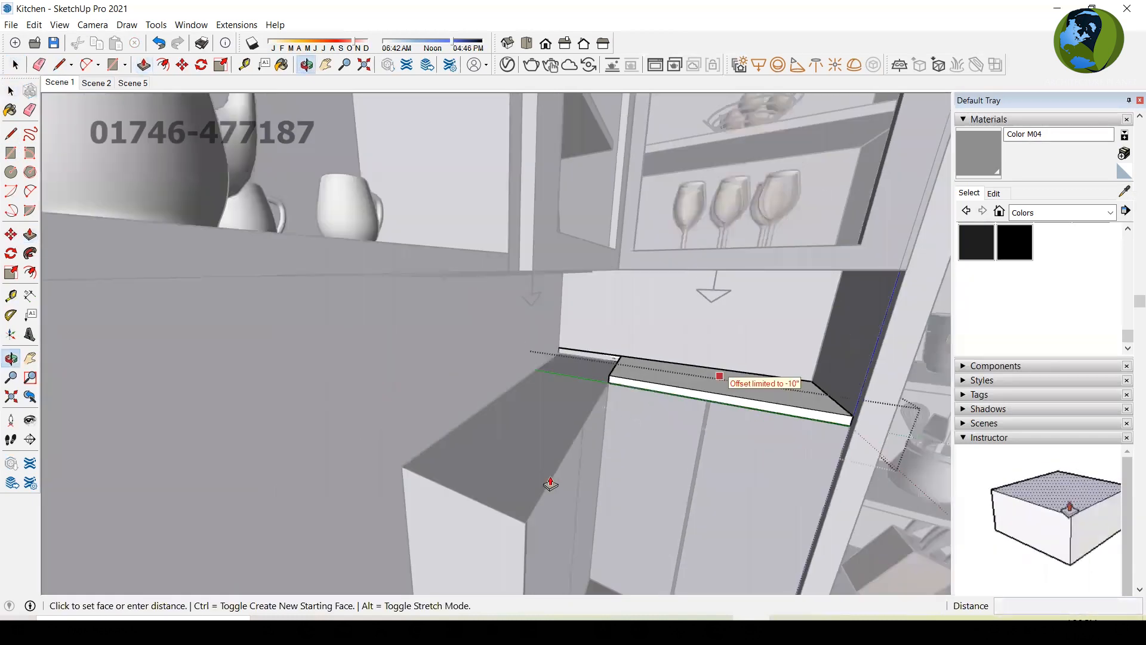
{"action": "scroll", "coordinate": [540, 499], "scroll_direction": "down", "scroll_amount": 2}
{"action": "scroll", "coordinate": [582, 469], "scroll_direction": "up", "scroll_amount": 2}
{"action": "middle_click_drag", "start_coordinate": [595, 465], "coordinate": [599, 460]}
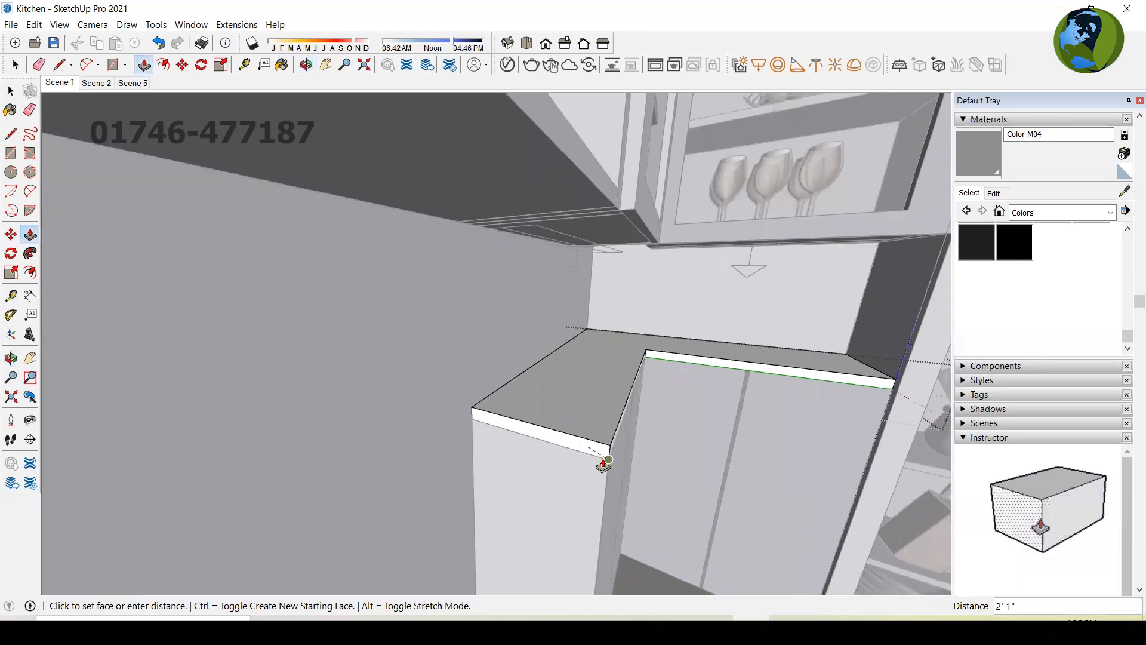
{"action": "left_click", "coordinate": [597, 466]}
{"action": "key", "text": "space"}
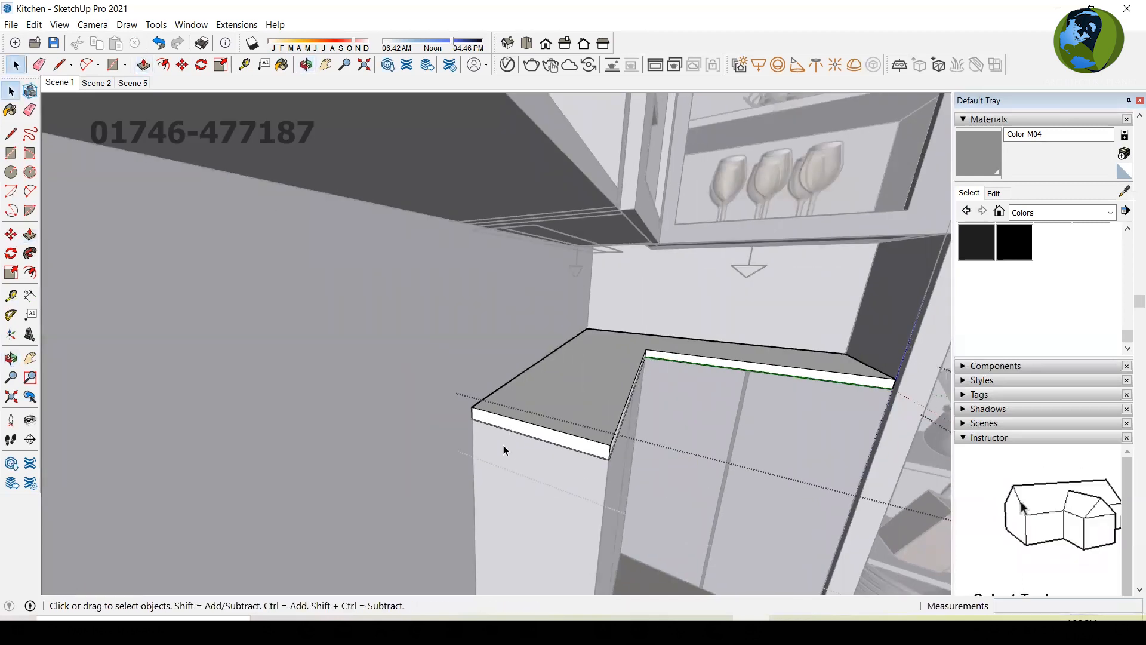
Sample material Color C01 from the opposite counter and paint the top face of the L-shaped countertop with it.
{"action": "scroll", "coordinate": [503, 445], "scroll_direction": "down", "scroll_amount": 3}
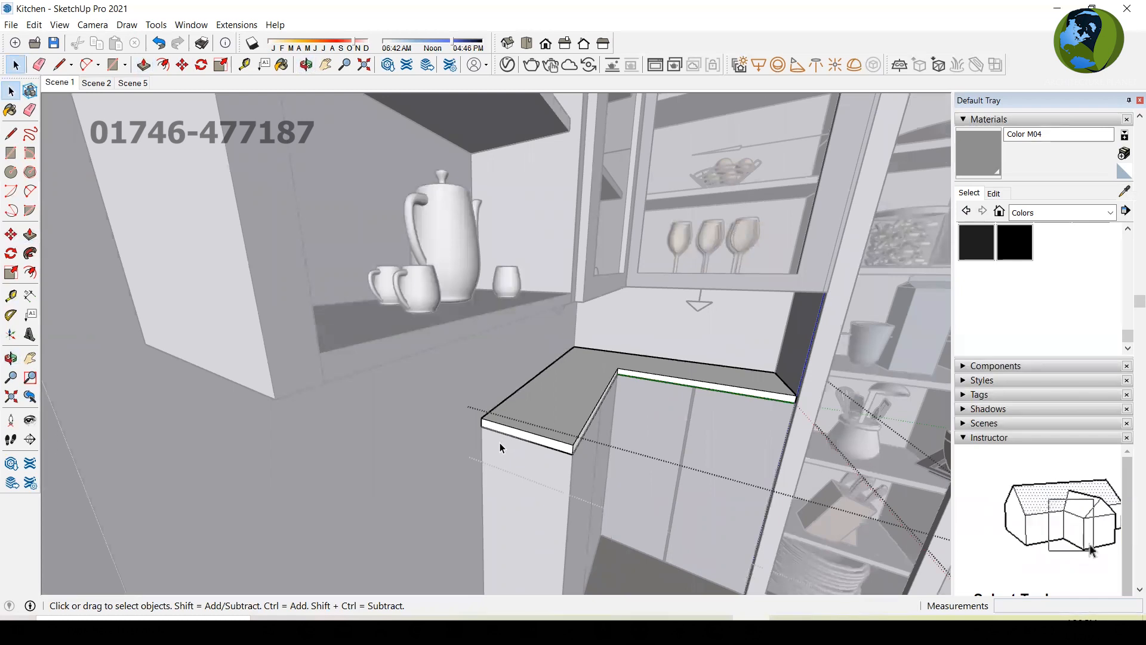
{"action": "scroll", "coordinate": [500, 445], "scroll_direction": "down", "scroll_amount": 4}
{"action": "middle_click_drag", "start_coordinate": [583, 422], "coordinate": [525, 442]}
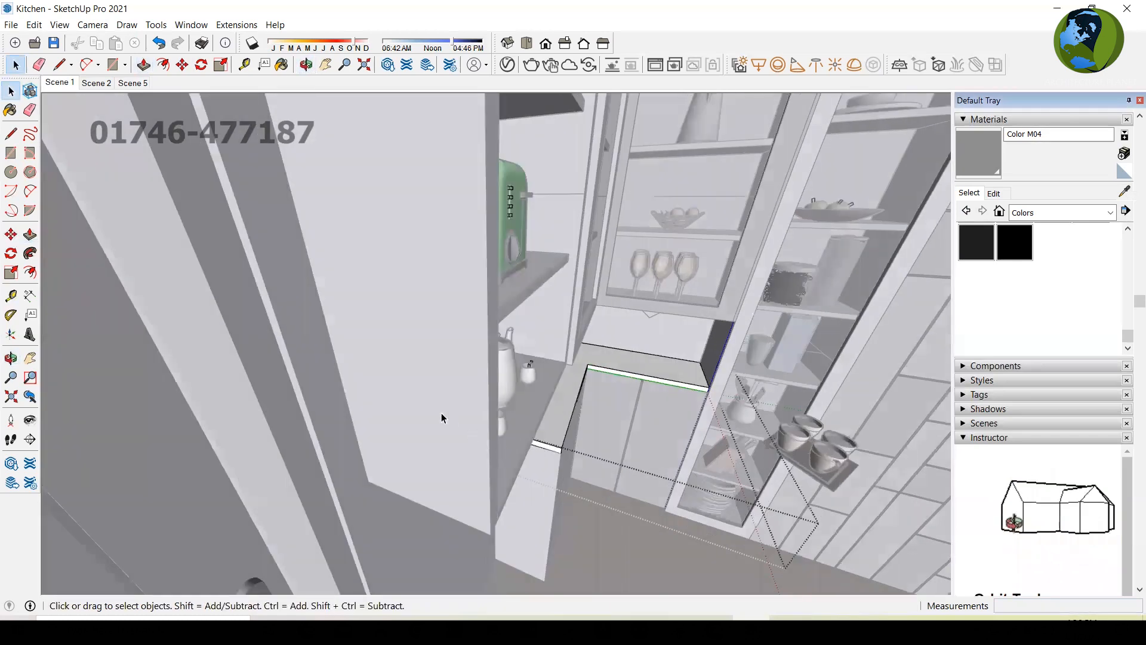
{"action": "middle_click_drag", "start_coordinate": [442, 417], "coordinate": [515, 416]}
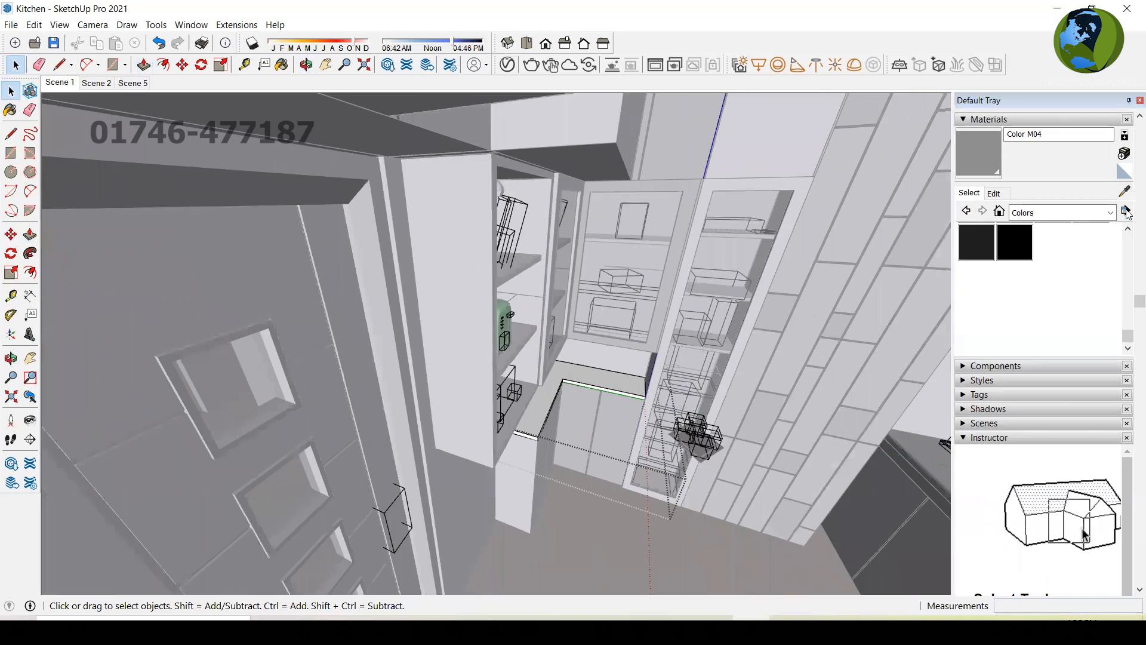
{"action": "left_click", "coordinate": [695, 190]}
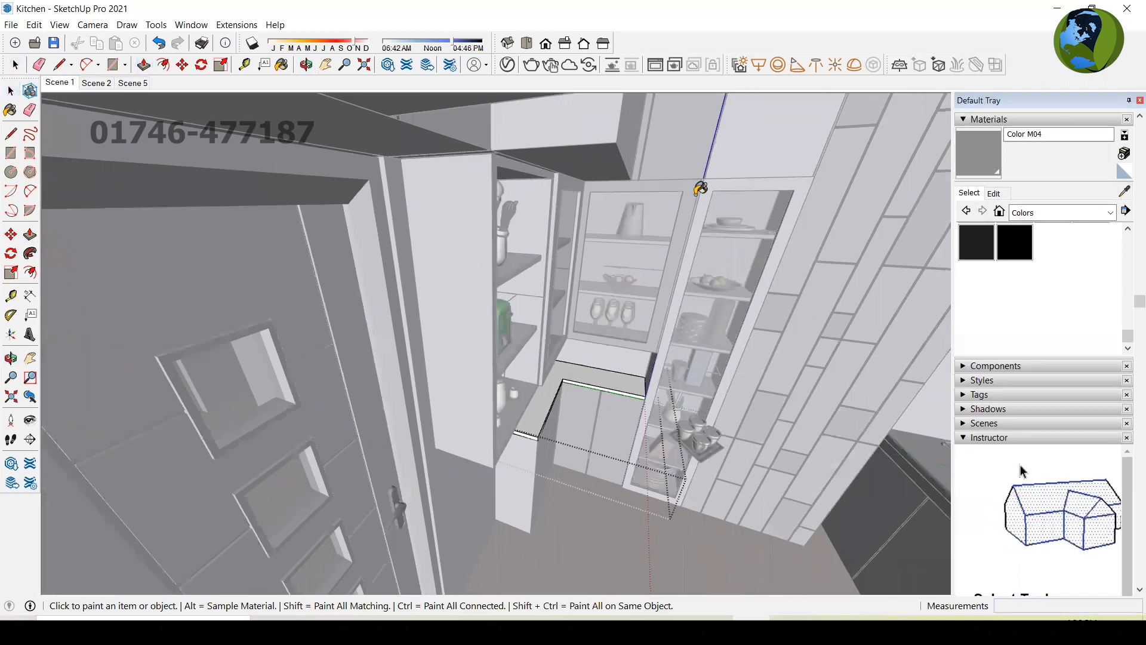
{"action": "left_click", "coordinate": [1124, 191]}
{"action": "left_click", "coordinate": [935, 453]}
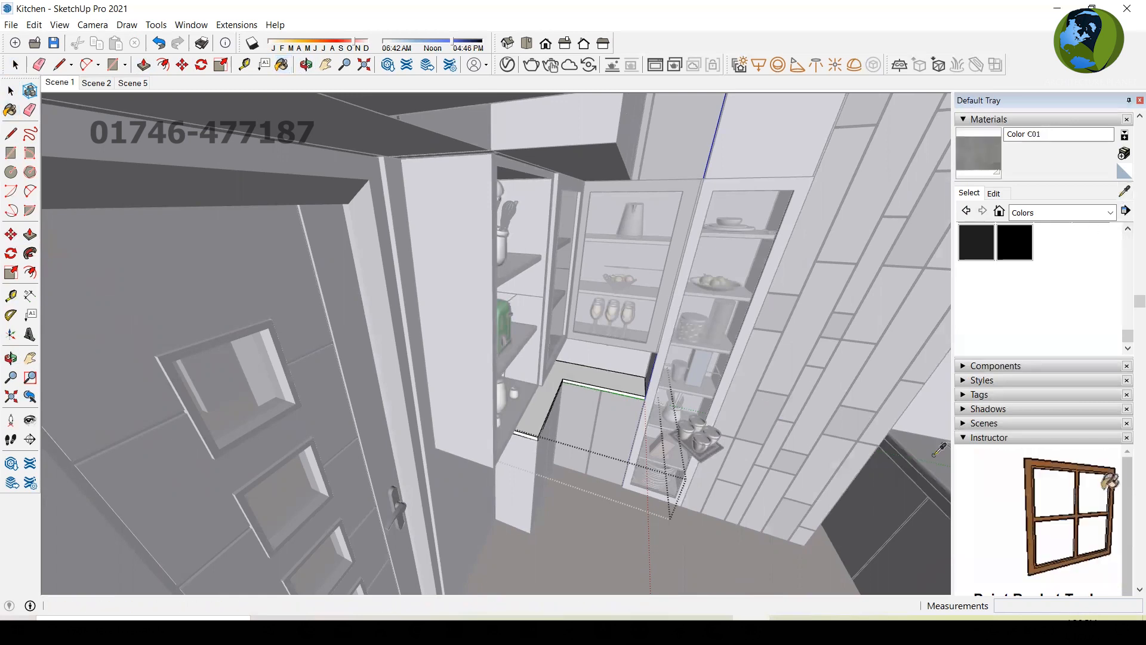
{"action": "scroll", "coordinate": [519, 399], "scroll_direction": "up", "scroll_amount": 5}
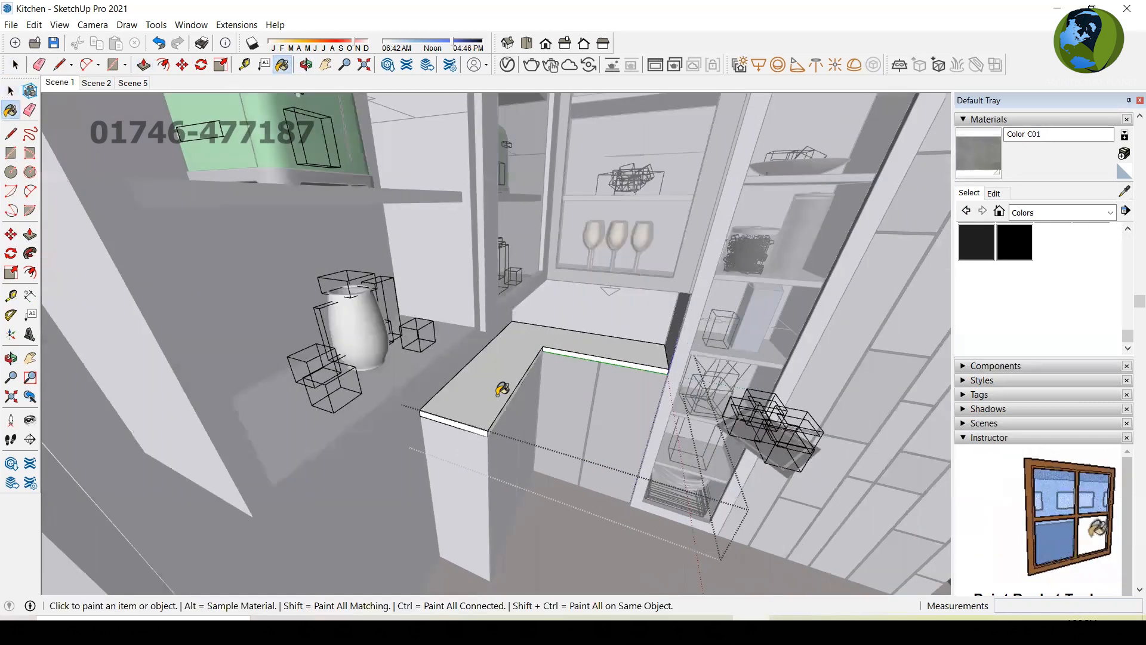
{"action": "left_click", "coordinate": [501, 391]}
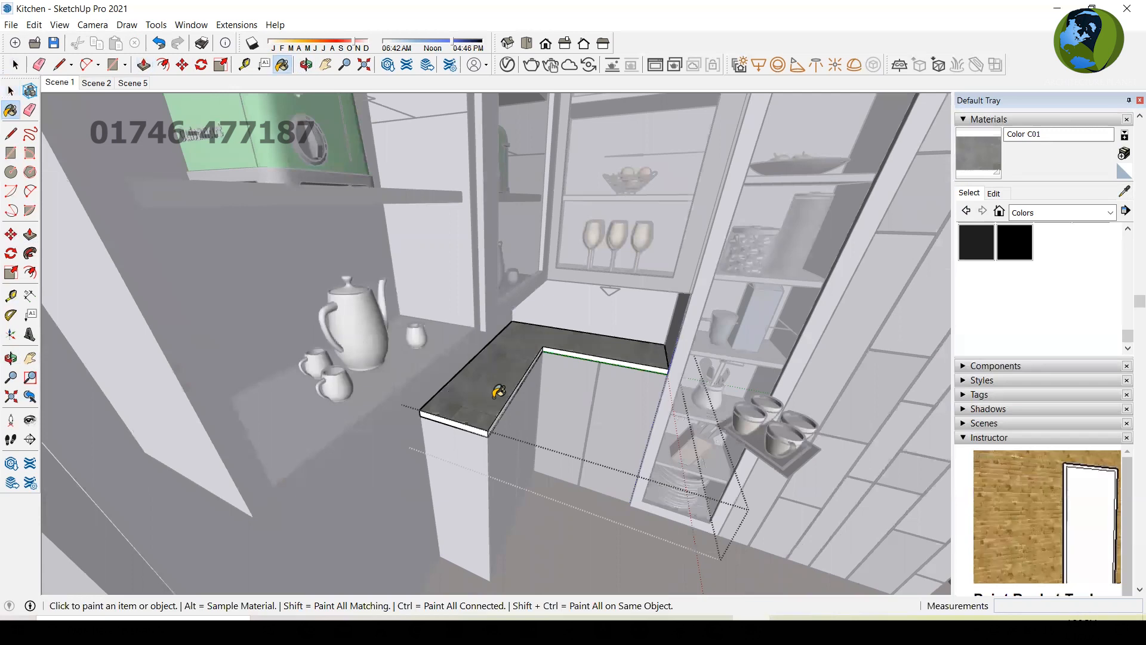
Undo the single-face paint and apply material Color C01 to all faces of the L-shaped countertop.
{"action": "scroll", "coordinate": [498, 391], "scroll_direction": "up", "scroll_amount": 3}
{"action": "key", "text": "space"}
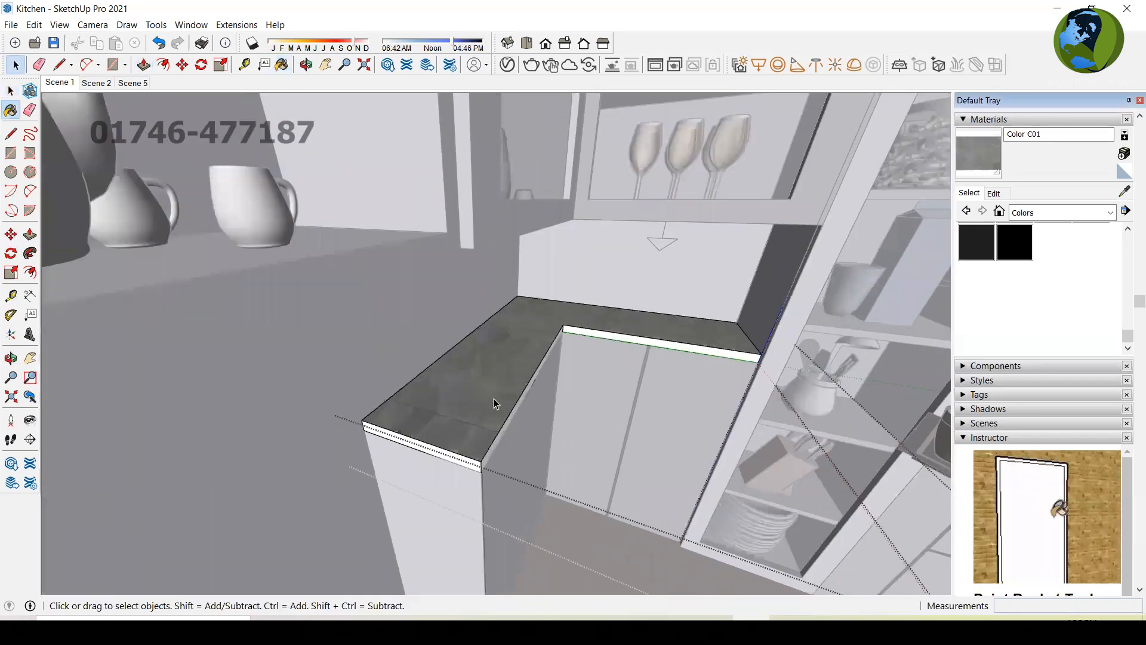
{"action": "key", "text": "ctrl+z"}
{"action": "triple_click", "coordinate": [471, 402]}
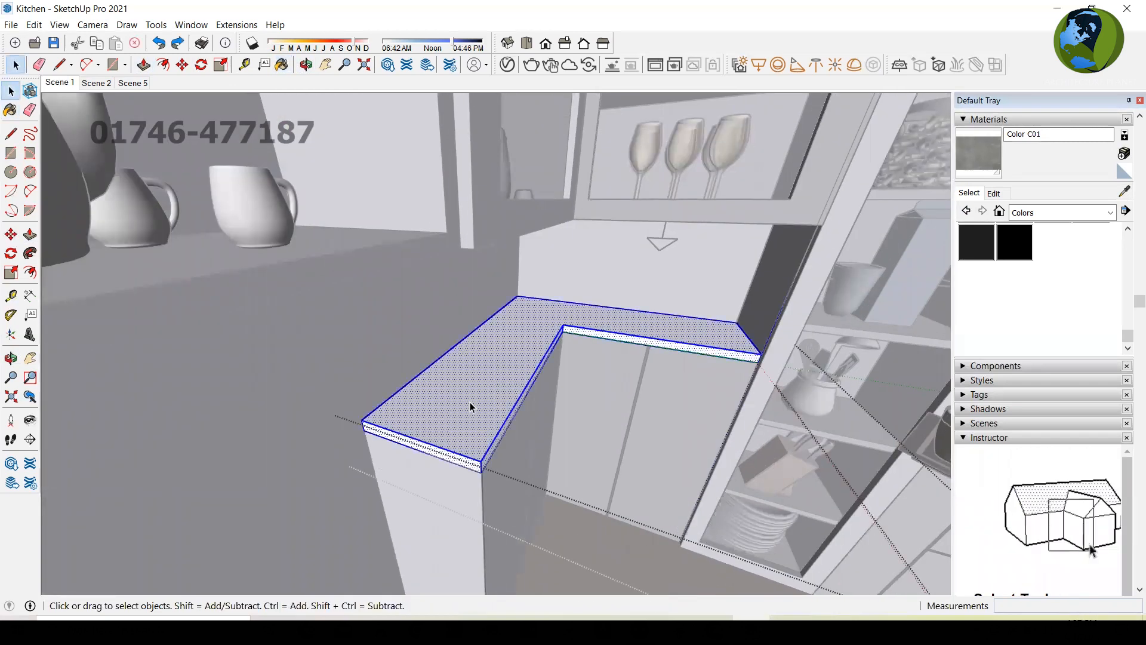
{"action": "left_click", "coordinate": [998, 141]}
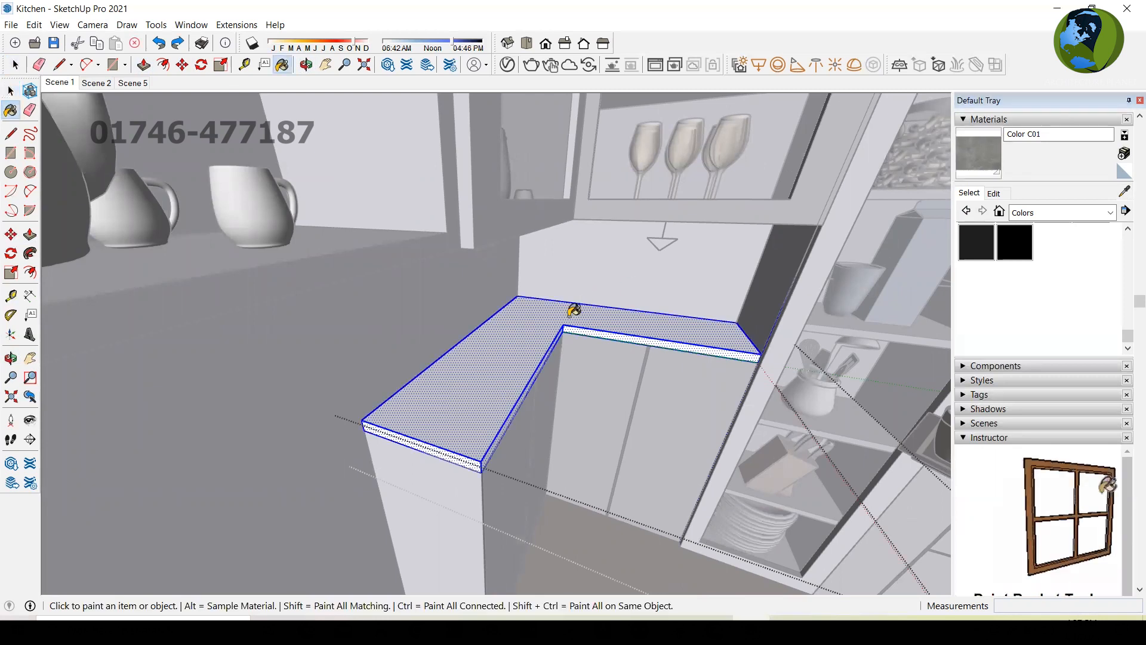
{"action": "left_click", "coordinate": [511, 343]}
{"action": "key", "text": "space"}
{"action": "left_click", "coordinate": [579, 544]}
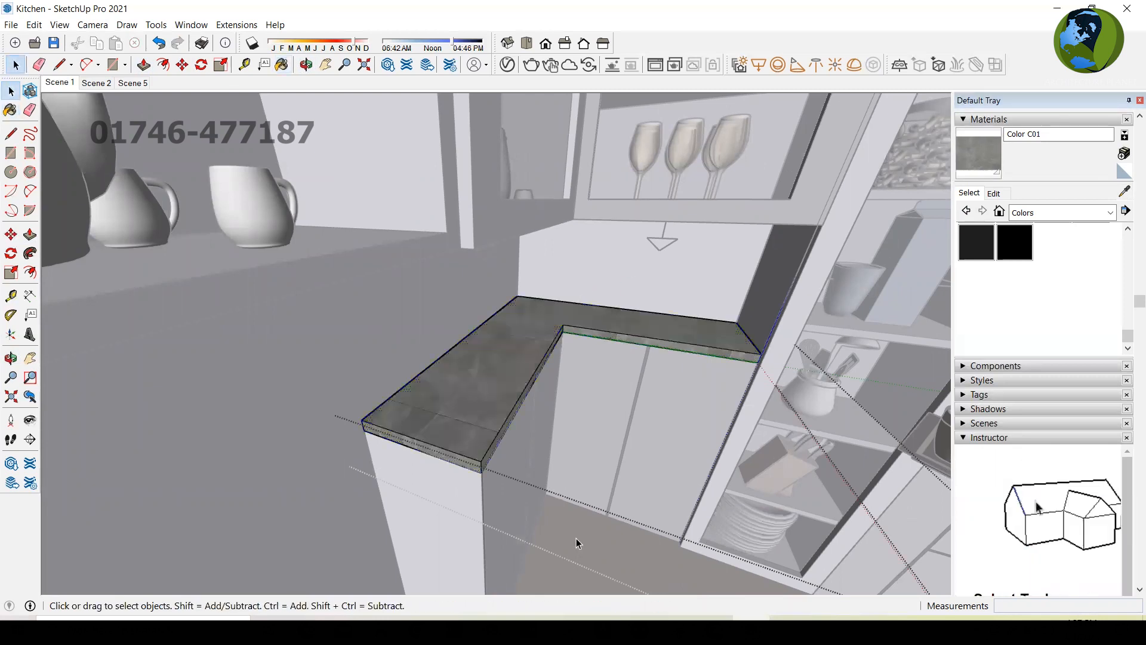
{"action": "scroll", "coordinate": [550, 510], "scroll_direction": "down", "scroll_amount": 2}
{"action": "scroll", "coordinate": [852, 511], "scroll_direction": "down", "scroll_amount": 1}
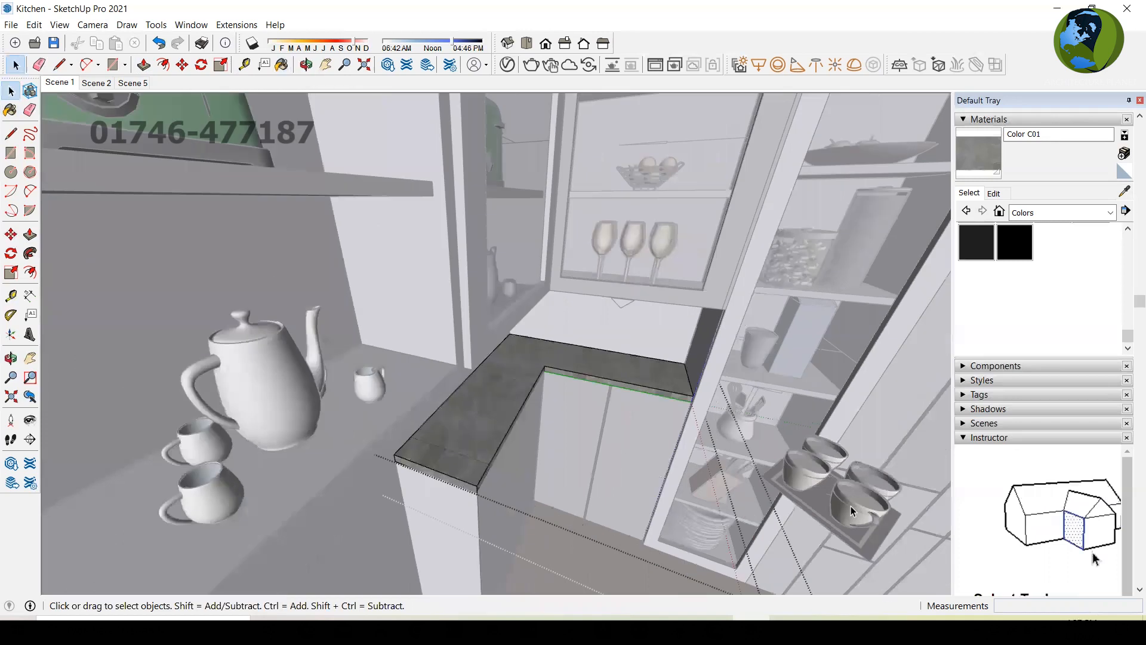
Move the tray of coffee cups from outside the tall shelving unit onto the corner countertop, against the side wall.
{"action": "left_click", "coordinate": [852, 510]}
{"action": "left_click", "coordinate": [852, 511]}
{"action": "scroll", "coordinate": [847, 510], "scroll_direction": "up", "scroll_amount": 1}
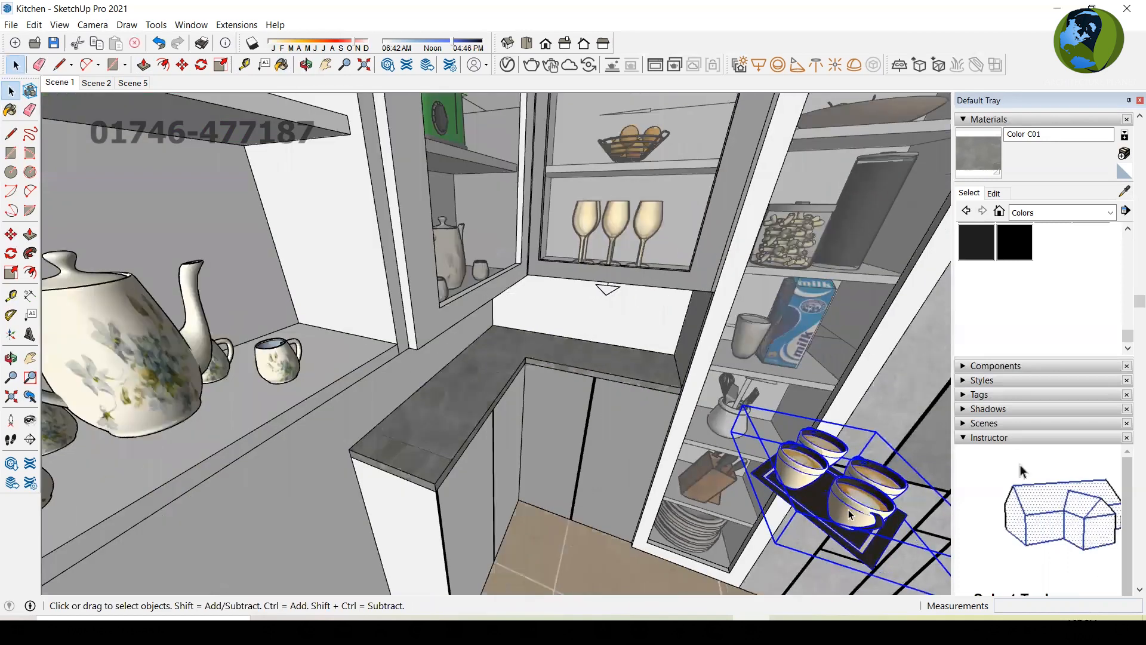
{"action": "key", "text": "m"}
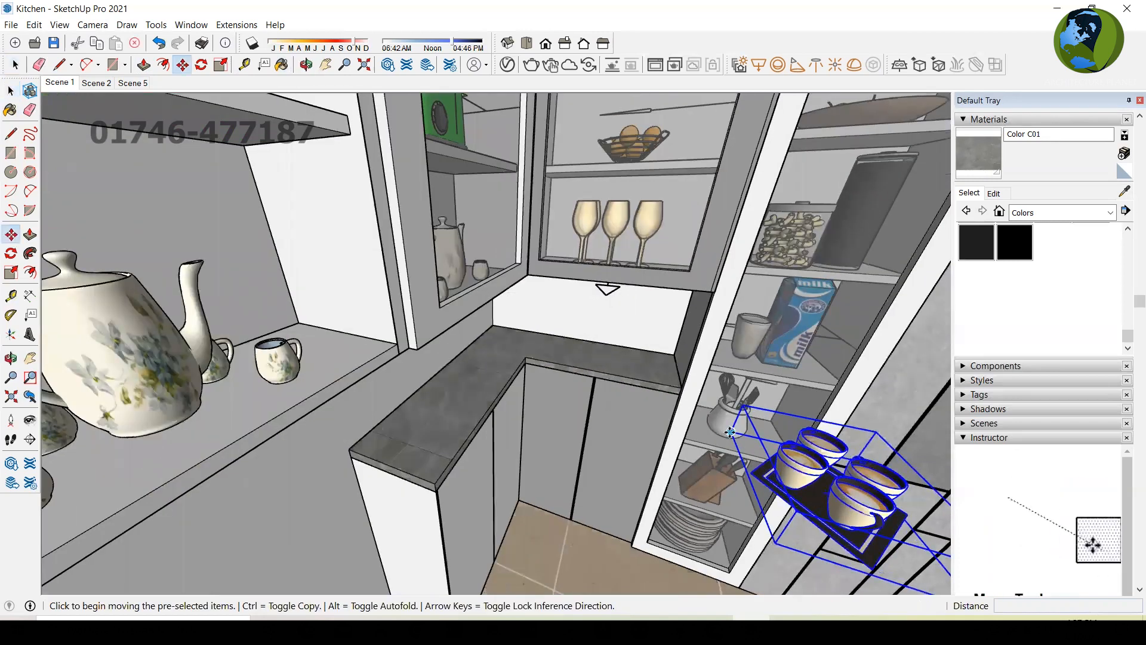
{"action": "left_click", "coordinate": [728, 427]}
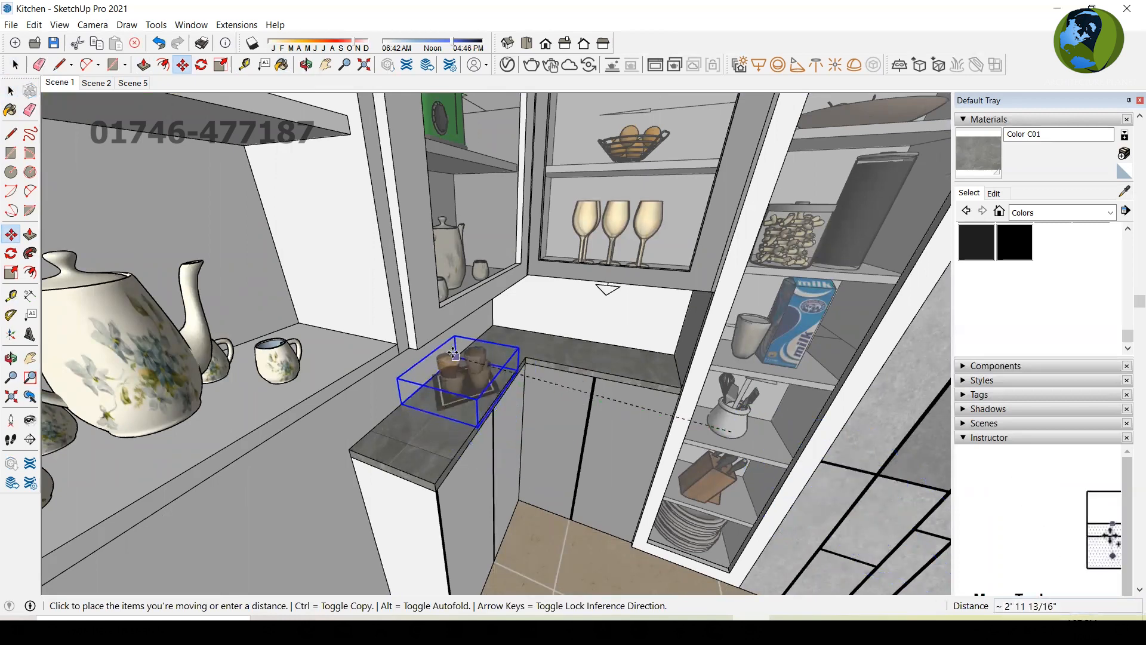
{"action": "scroll", "coordinate": [451, 357], "scroll_direction": "up", "scroll_amount": 3}
{"action": "scroll", "coordinate": [447, 356], "scroll_direction": "up", "scroll_amount": 4}
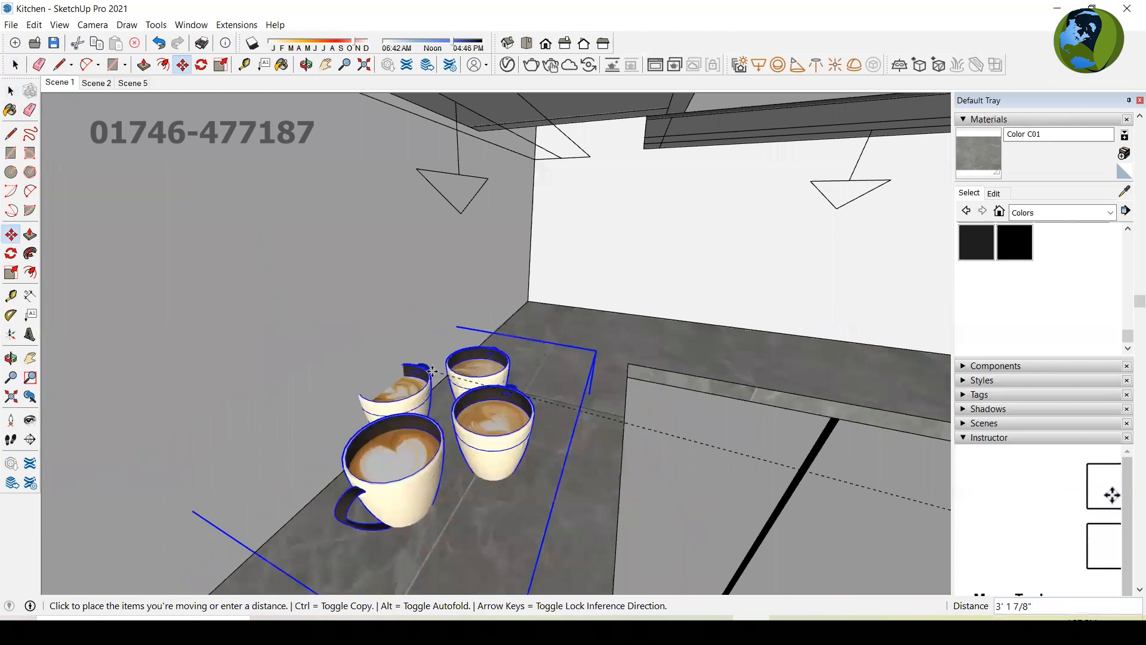
{"action": "left_click", "coordinate": [429, 386]}
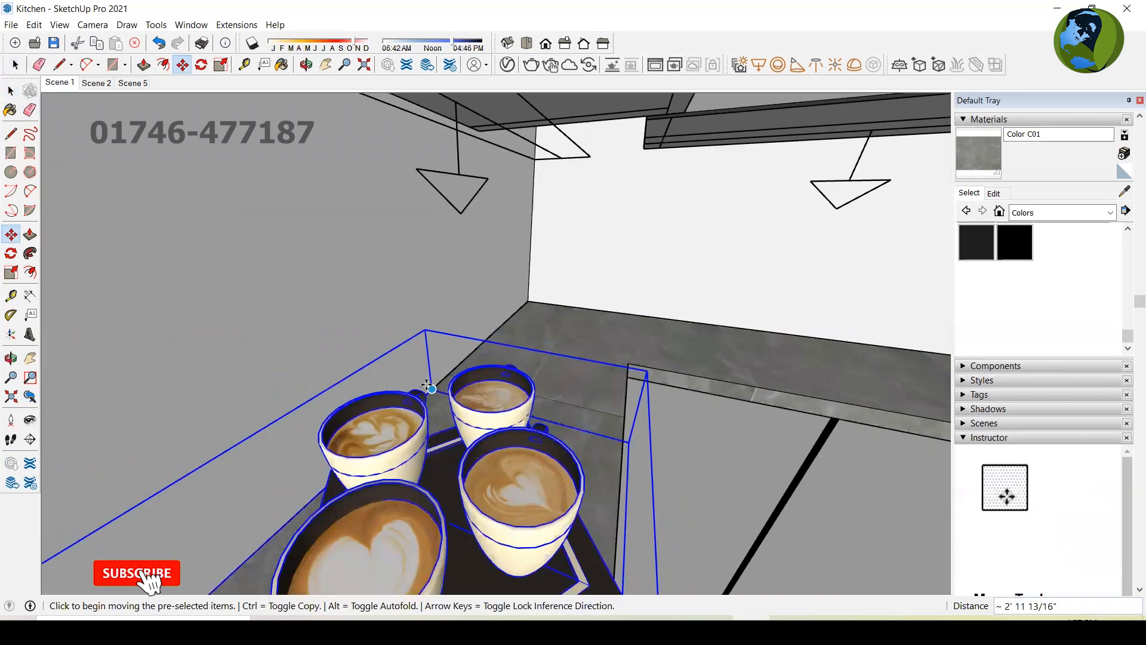
Return to Scene 5 and inspect the corner countertop, the hob run, the window and the underside of the range hood.
{"action": "middle_click_drag", "start_coordinate": [430, 385], "coordinate": [570, 378]}
{"action": "middle_click_drag", "start_coordinate": [580, 499], "coordinate": [547, 523]}
{"action": "scroll", "coordinate": [571, 522], "scroll_direction": "down", "scroll_amount": 5}
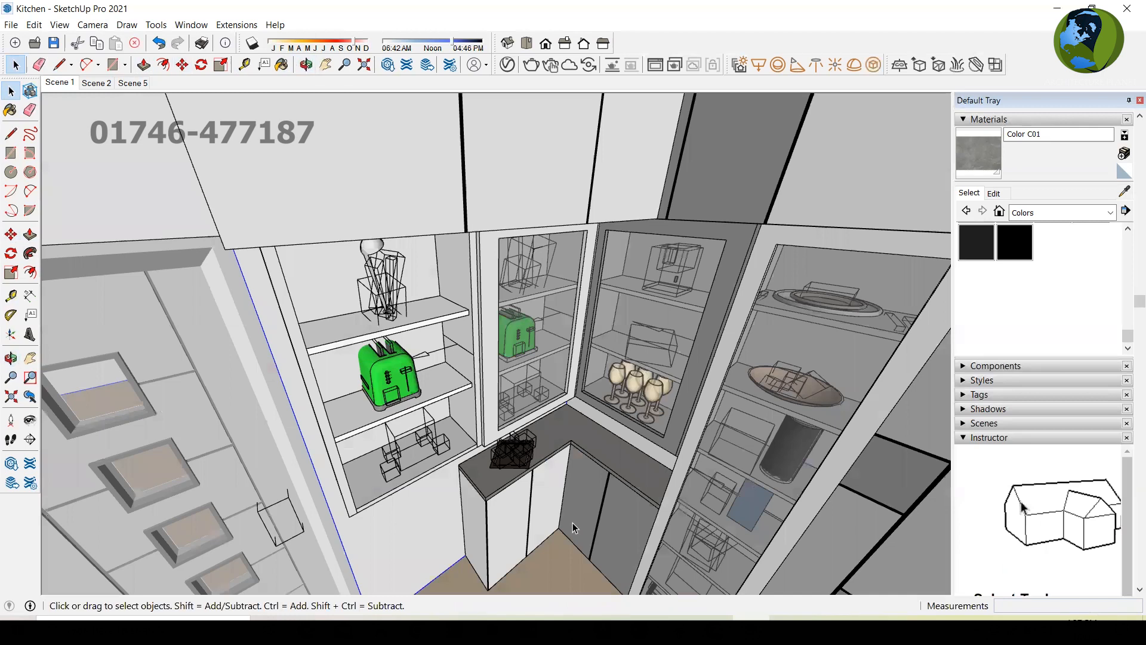
{"action": "scroll", "coordinate": [611, 521], "scroll_direction": "up", "scroll_amount": 10}
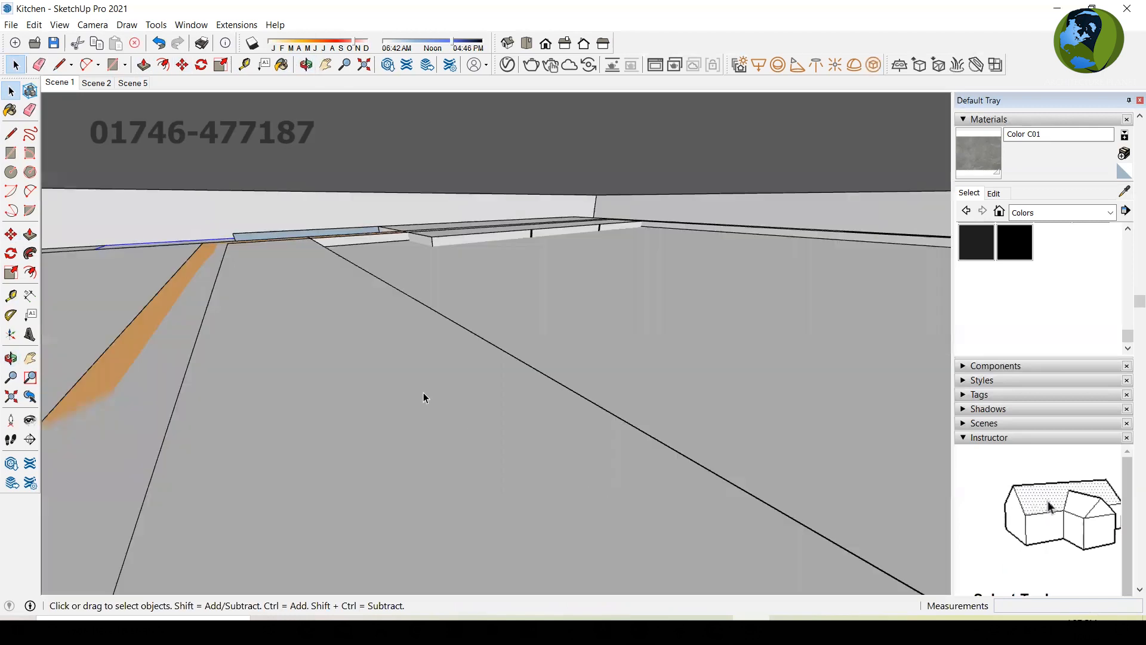
{"action": "left_click", "coordinate": [133, 84]}
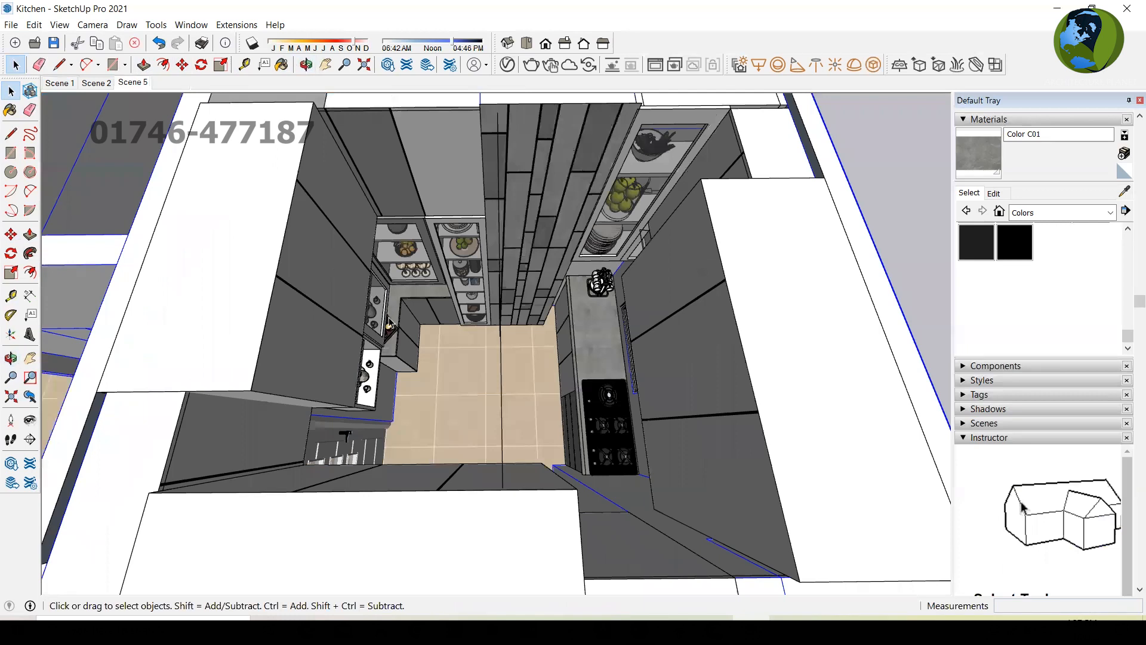
{"action": "scroll", "coordinate": [714, 330], "scroll_direction": "down", "scroll_amount": 3}
{"action": "middle_click_drag", "start_coordinate": [714, 331], "coordinate": [767, 241]}
{"action": "scroll", "coordinate": [679, 152], "scroll_direction": "up", "scroll_amount": 3}
{"action": "middle_click_drag", "start_coordinate": [596, 249], "coordinate": [775, 130]}
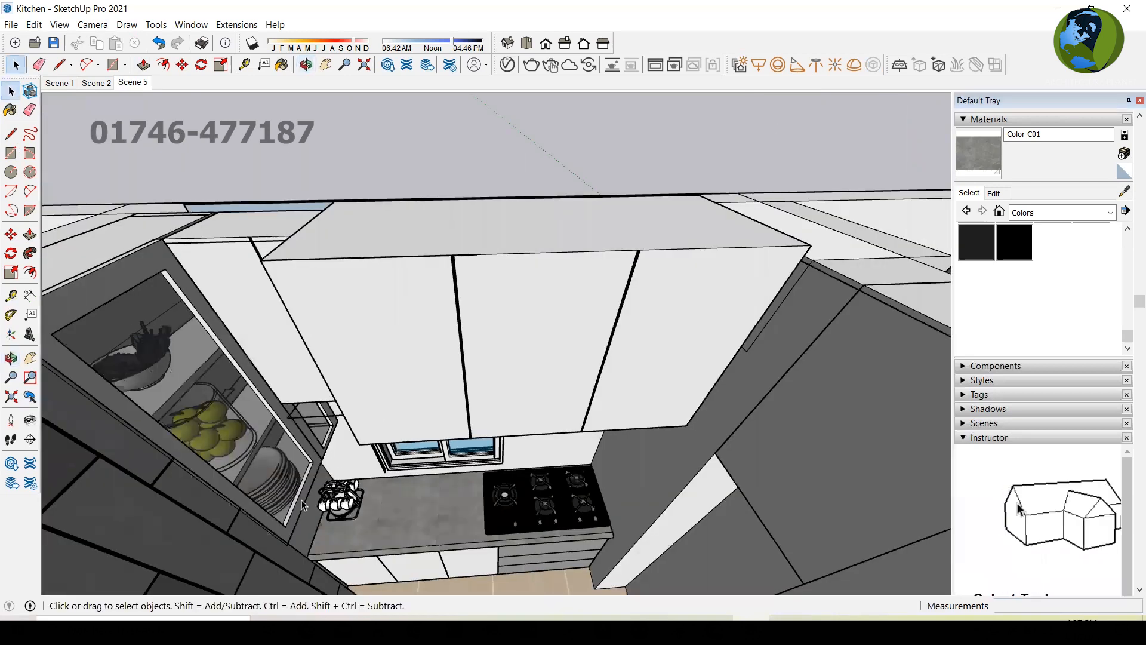
{"action": "scroll", "coordinate": [377, 491], "scroll_direction": "up", "scroll_amount": 5}
{"action": "middle_click_drag", "start_coordinate": [524, 525], "coordinate": [547, 180]}
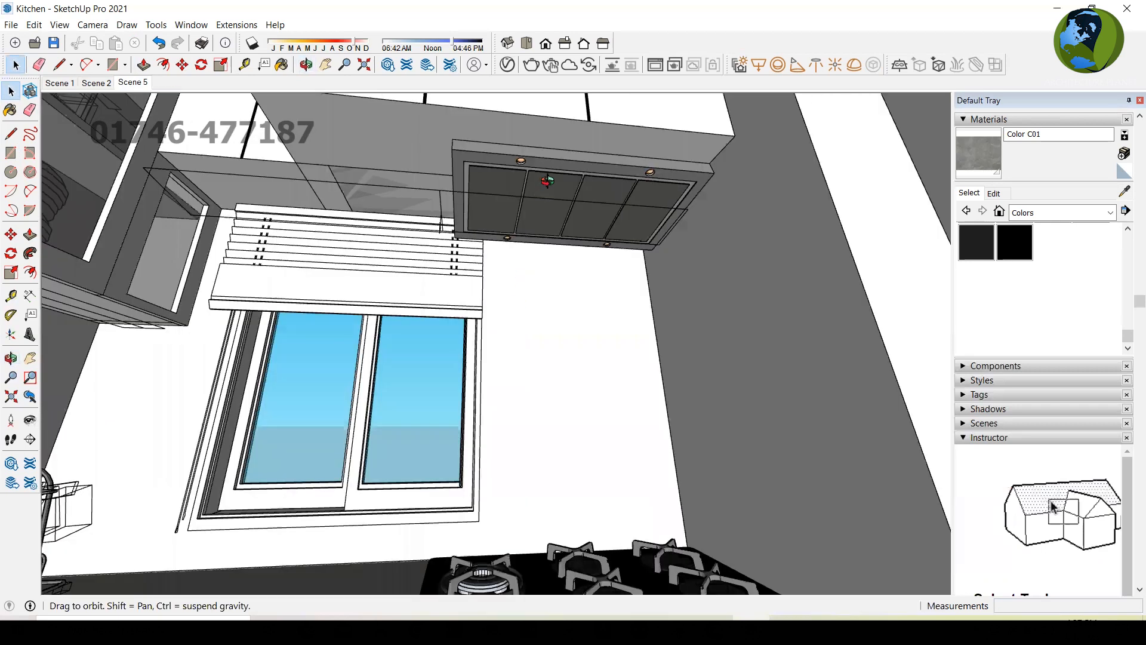
{"action": "middle_click_drag", "start_coordinate": [664, 222], "coordinate": [779, 383]}
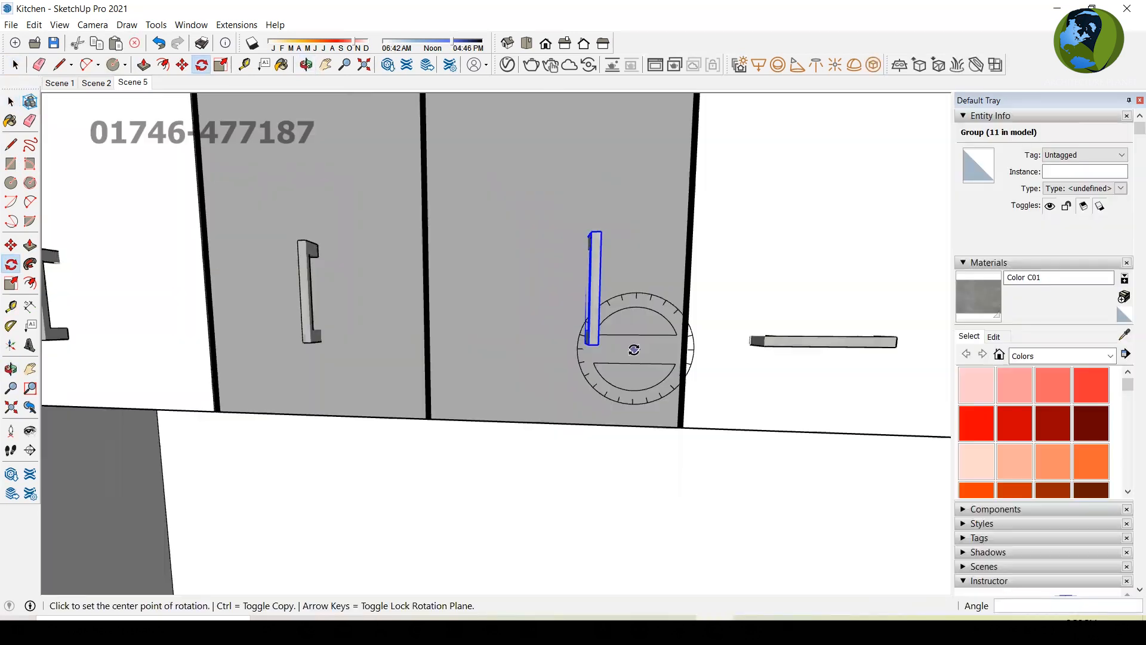
Move the upright handle on the second grey wall-cabinet door about 1 1/2" sideways toward the door's middle.
{"action": "key", "text": "space"}
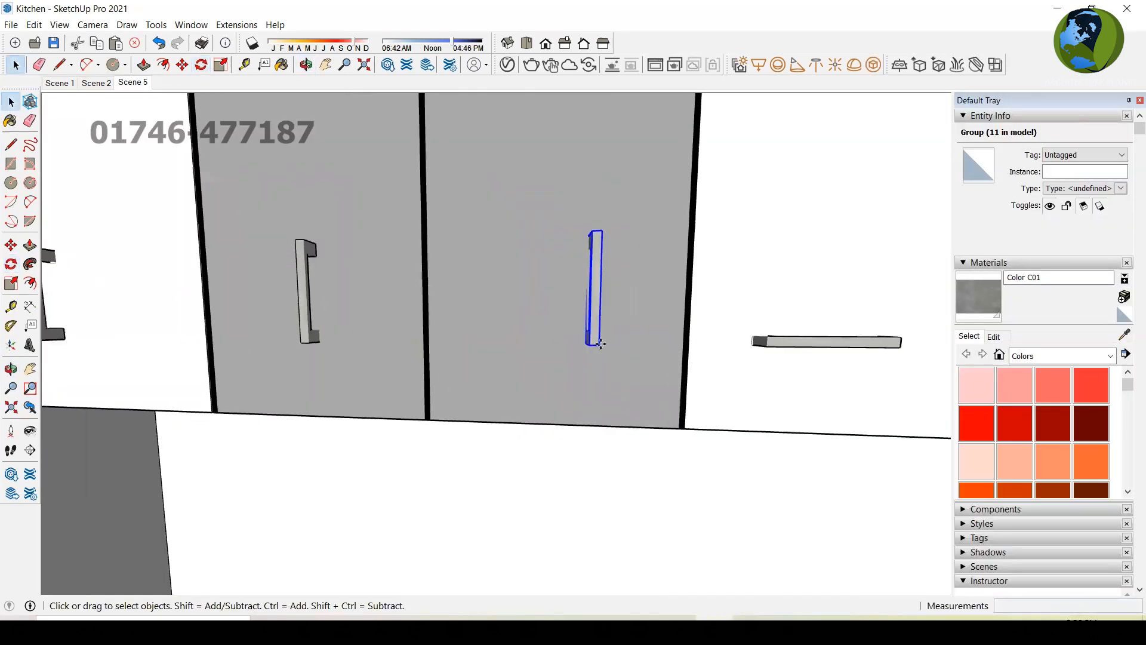
{"action": "key", "text": "m"}
{"action": "left_click", "coordinate": [600, 344]}
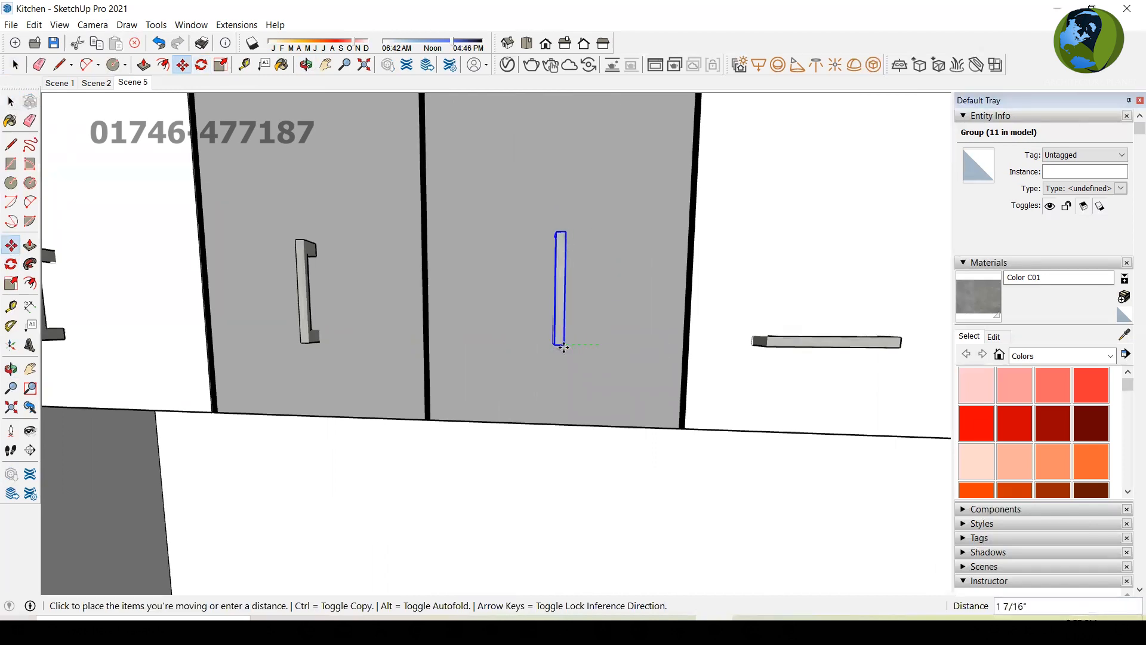
{"action": "left_click", "coordinate": [563, 346]}
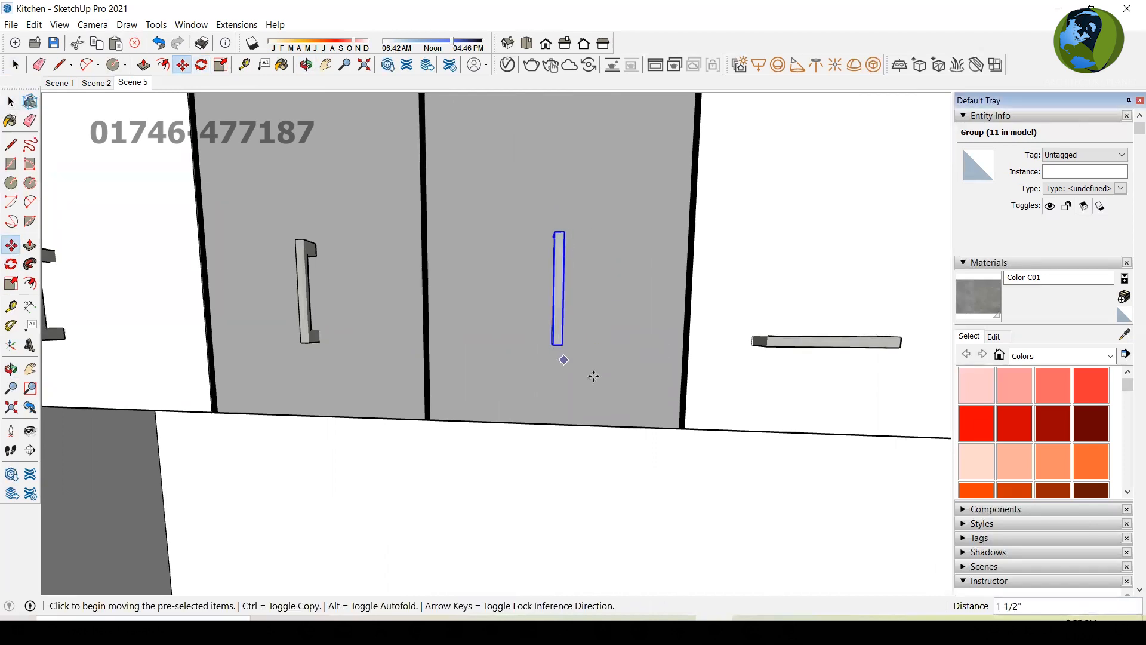
{"action": "scroll", "coordinate": [593, 376], "scroll_direction": "down", "scroll_amount": 5}
{"action": "key", "text": "space"}
{"action": "left_click", "coordinate": [679, 369]}
{"action": "scroll", "coordinate": [602, 383], "scroll_direction": "down", "scroll_amount": 3}
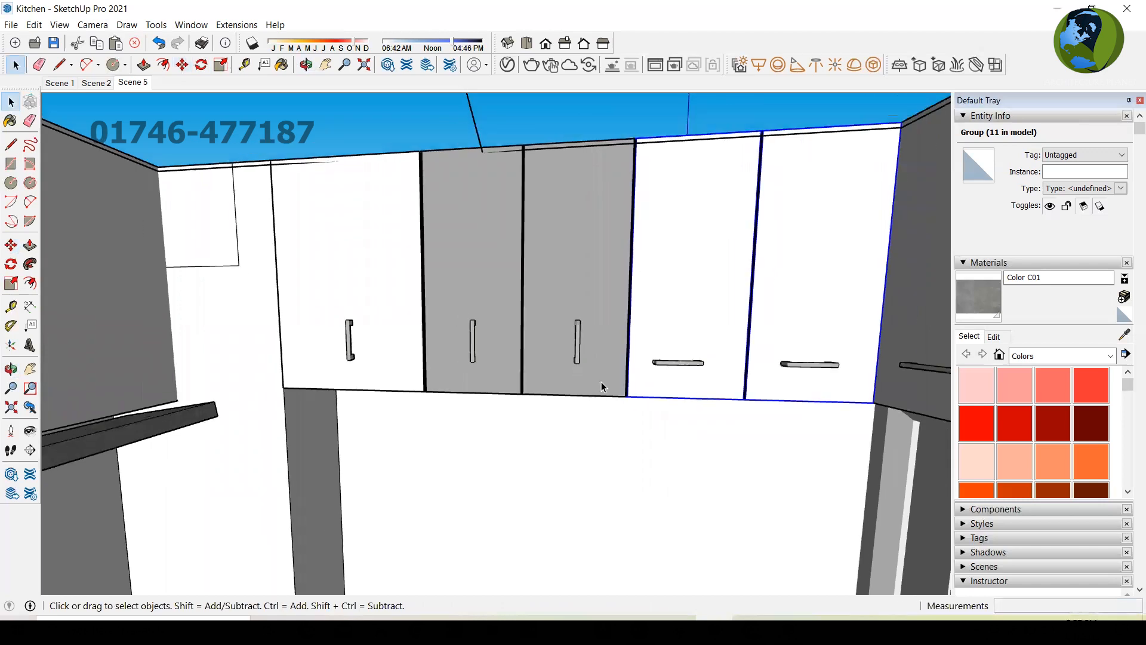
Rotate the horizontal handle on the white door beside the grey pair 90° about its corner to stand upright.
{"action": "scroll", "coordinate": [639, 370], "scroll_direction": "up", "scroll_amount": 2}
{"action": "left_click", "coordinate": [639, 367]}
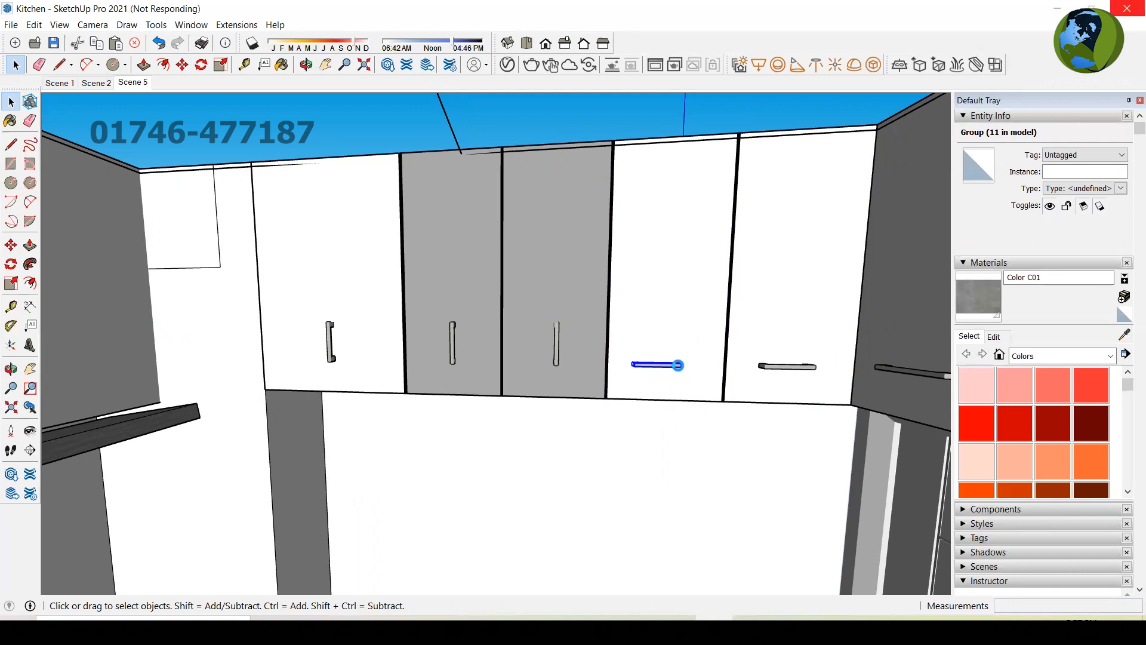
{"action": "key", "text": "q"}
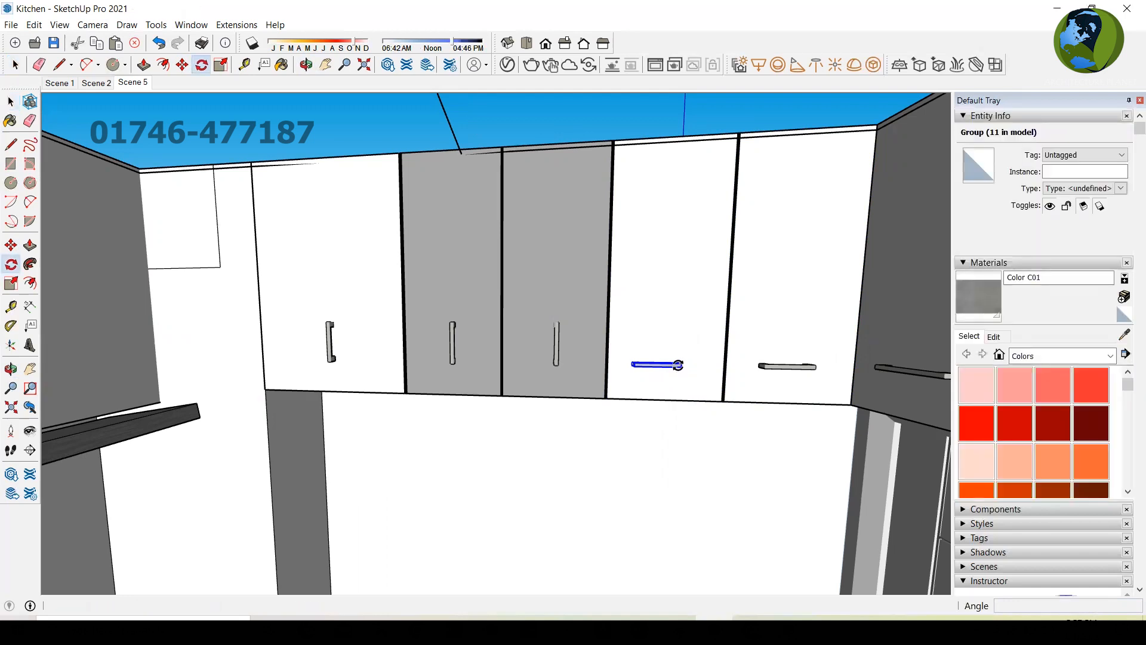
{"action": "scroll", "coordinate": [679, 366], "scroll_direction": "up", "scroll_amount": 5}
{"action": "left_click", "coordinate": [687, 348]}
{"action": "left_click", "coordinate": [503, 348]}
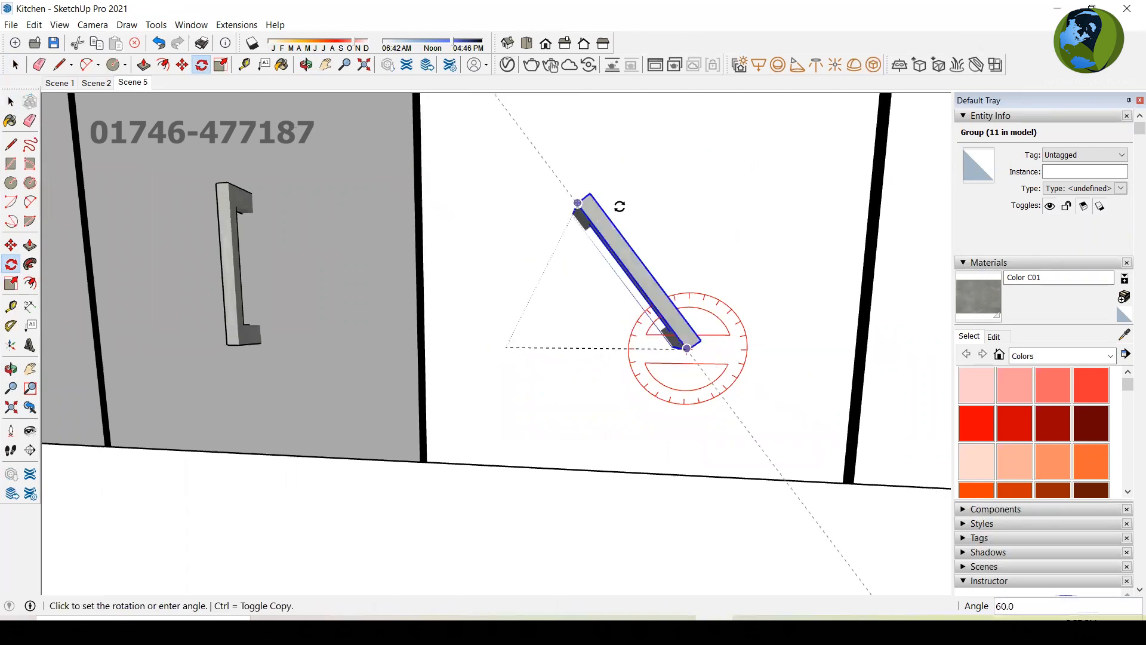
{"action": "left_click", "coordinate": [701, 168]}
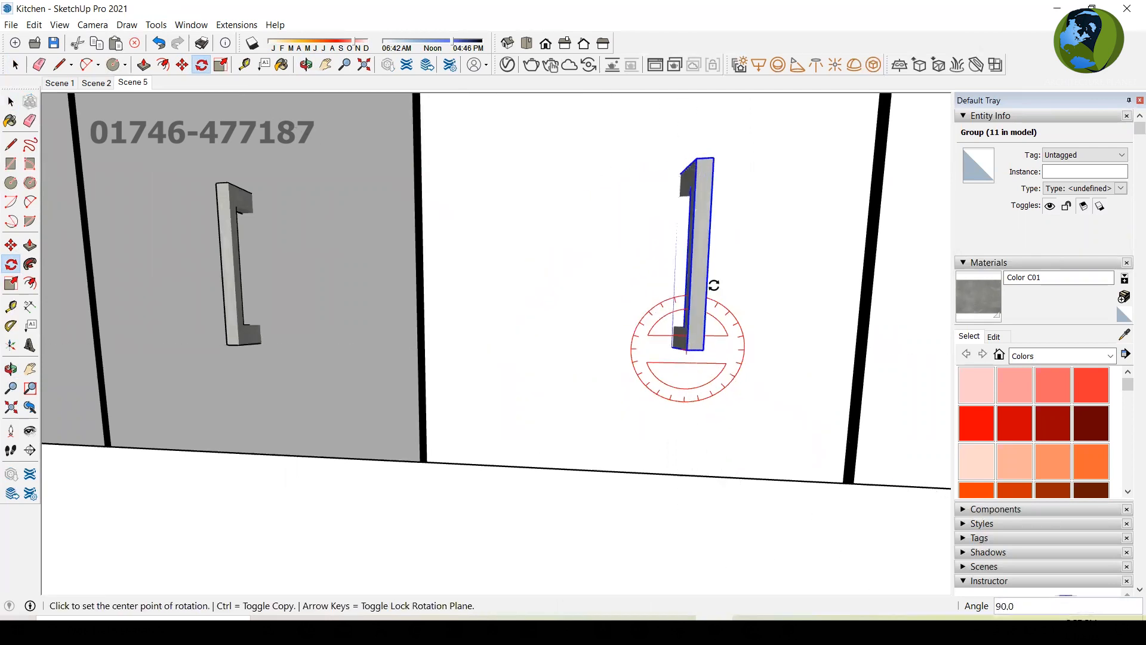
{"action": "key", "text": "space"}
Move the newly upright handle about 5/8" sideways toward the middle of its white door.
{"action": "scroll", "coordinate": [706, 346], "scroll_direction": "up", "scroll_amount": 2}
{"action": "key", "text": "m"}
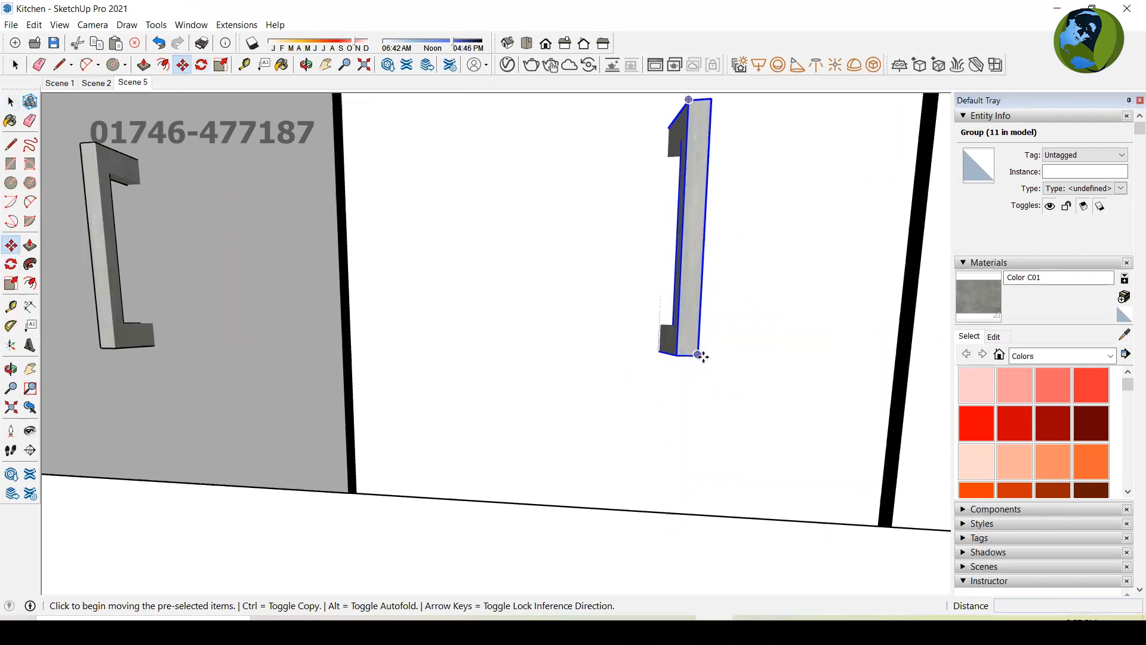
{"action": "left_click", "coordinate": [700, 355]}
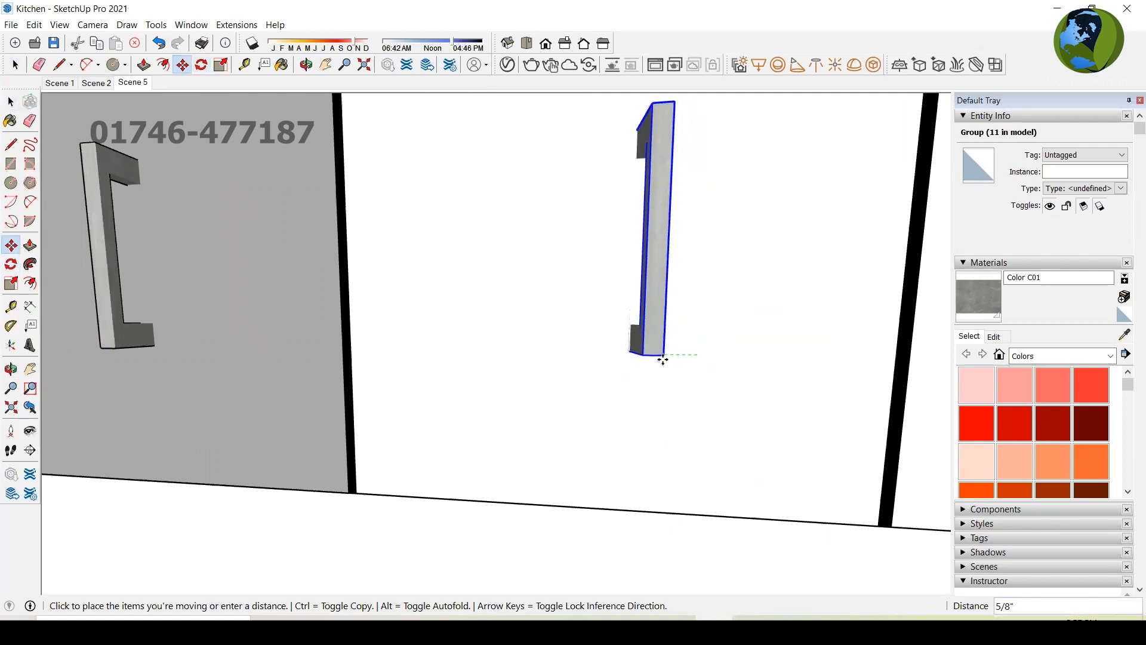
{"action": "left_click", "coordinate": [662, 359]}
{"action": "scroll", "coordinate": [660, 410], "scroll_direction": "down", "scroll_amount": 5}
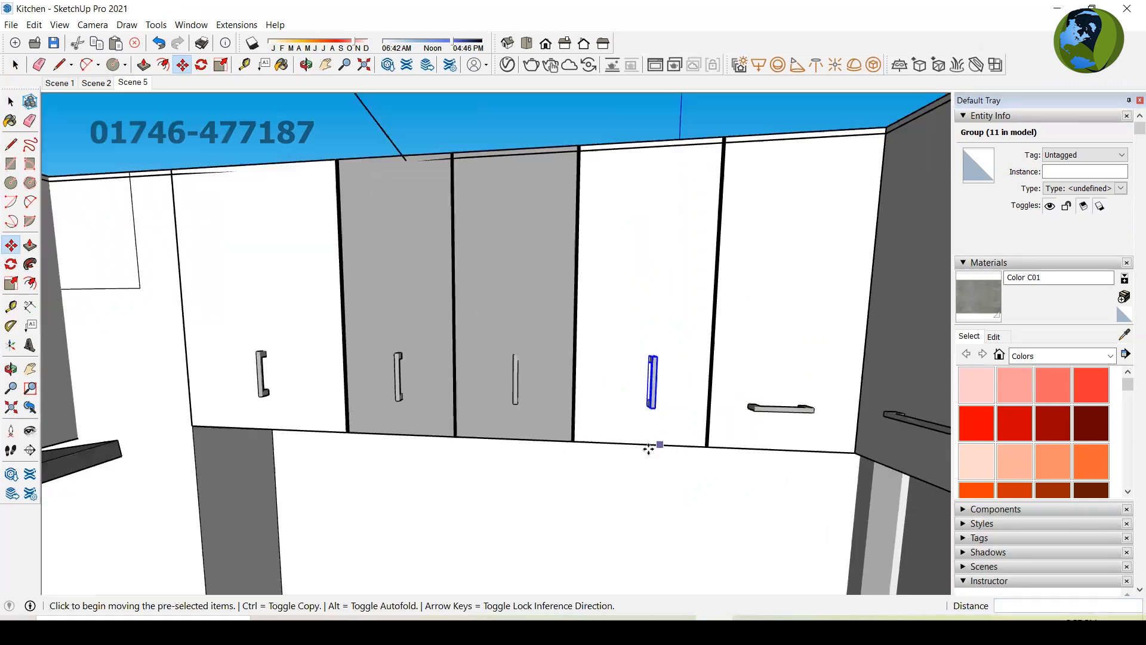
{"action": "scroll", "coordinate": [648, 449], "scroll_direction": "down", "scroll_amount": 3}
{"action": "middle_click_drag", "start_coordinate": [647, 455], "coordinate": [662, 430]}
Try to rotate the horizontal handle on the end wall-cabinet door upright about its corner.
{"action": "key", "text": "space"}
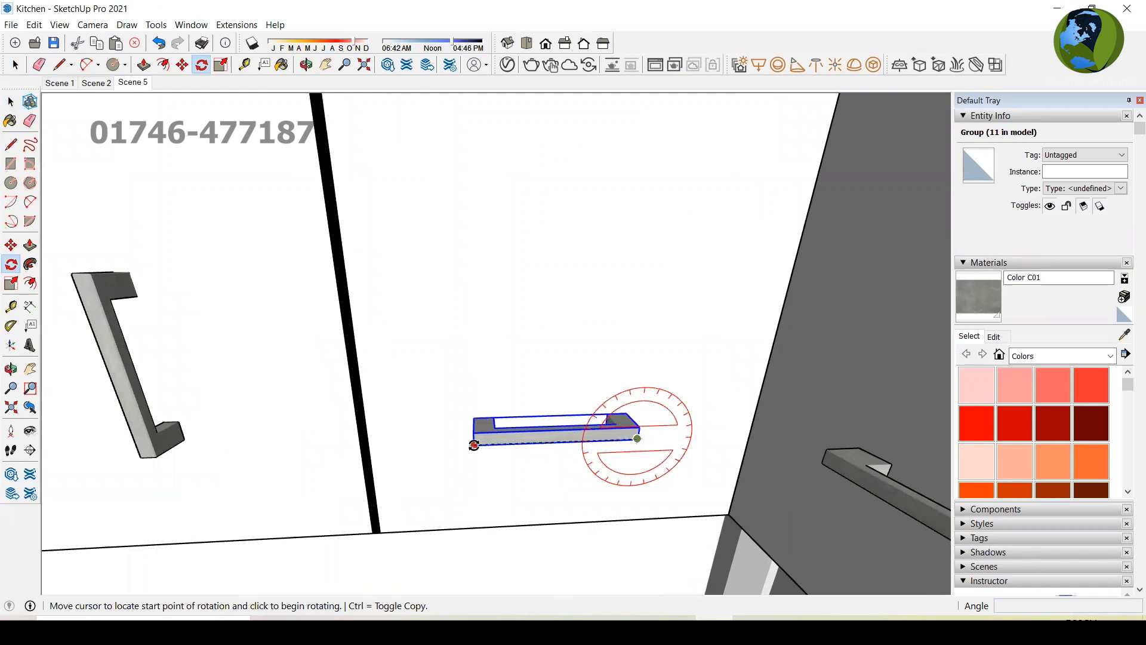
{"action": "left_click", "coordinate": [474, 444]}
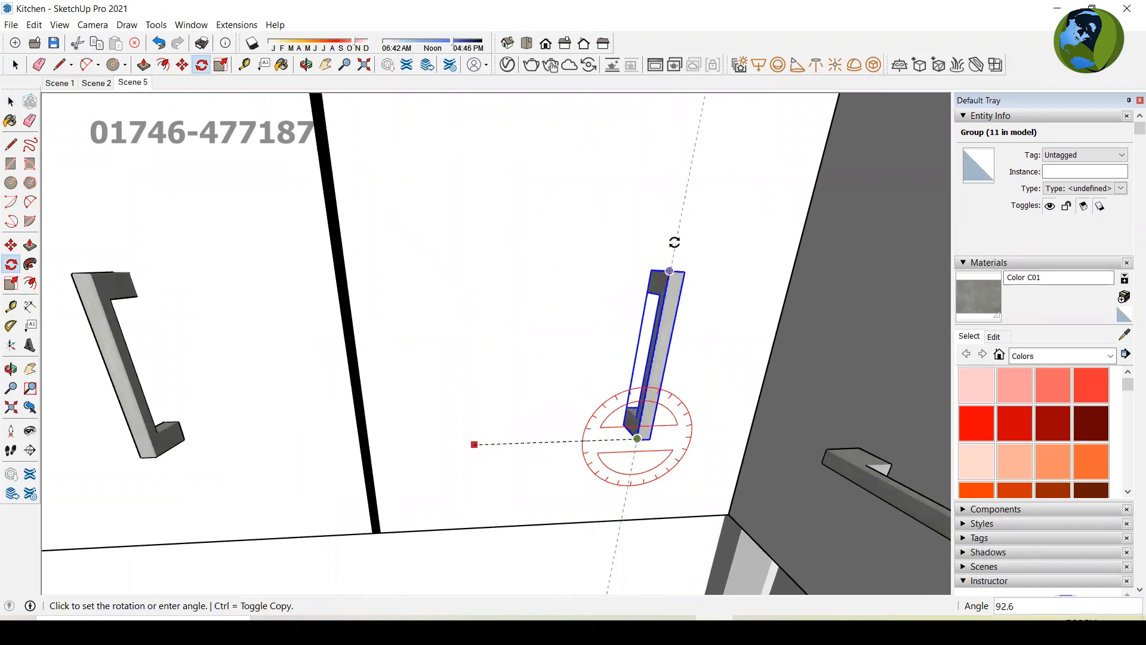
{"action": "left_click", "coordinate": [649, 242]}
{"action": "middle_click_drag", "start_coordinate": [729, 396], "coordinate": [642, 415]}
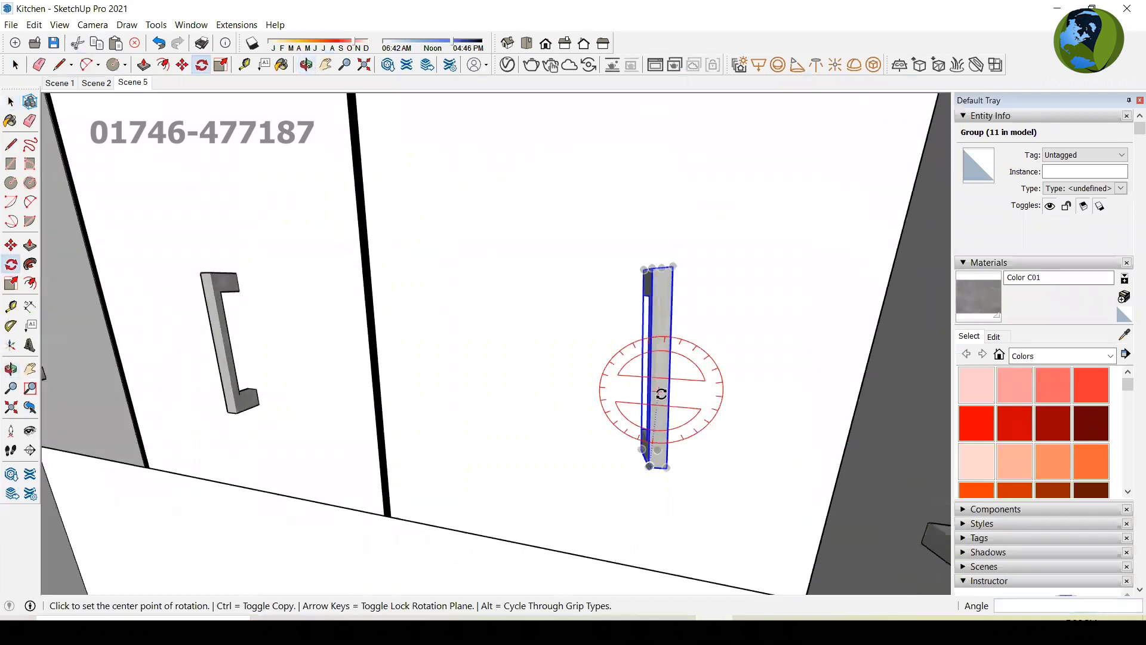
{"action": "key", "text": "ctrl+z"}
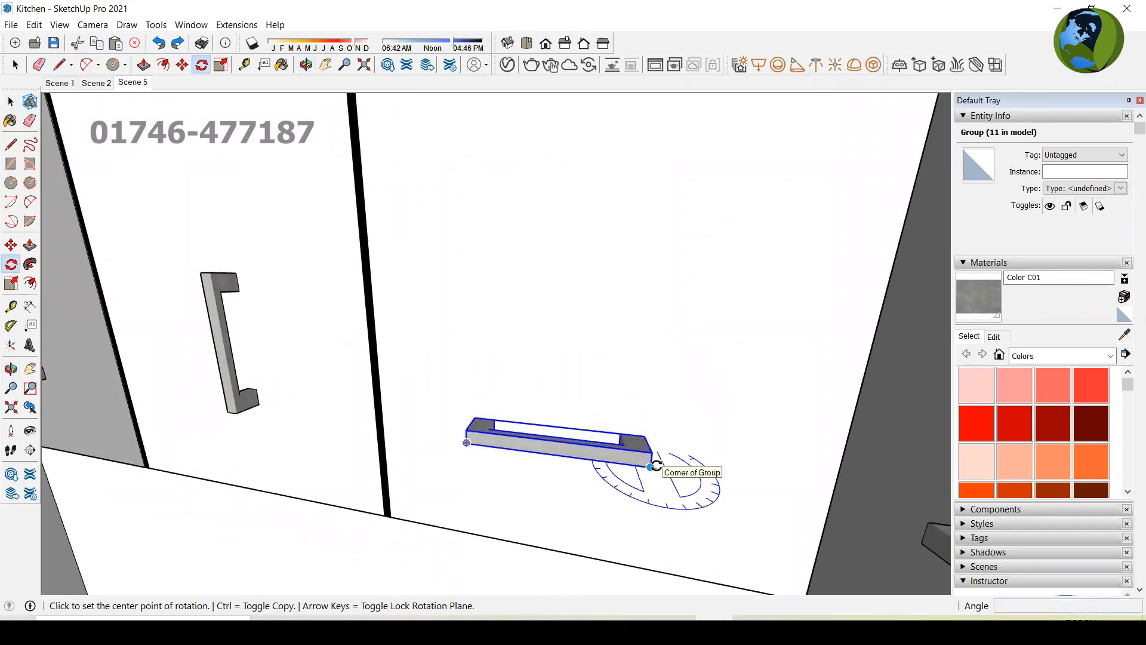
{"action": "left_click", "coordinate": [652, 468]}
{"action": "left_click", "coordinate": [471, 443]}
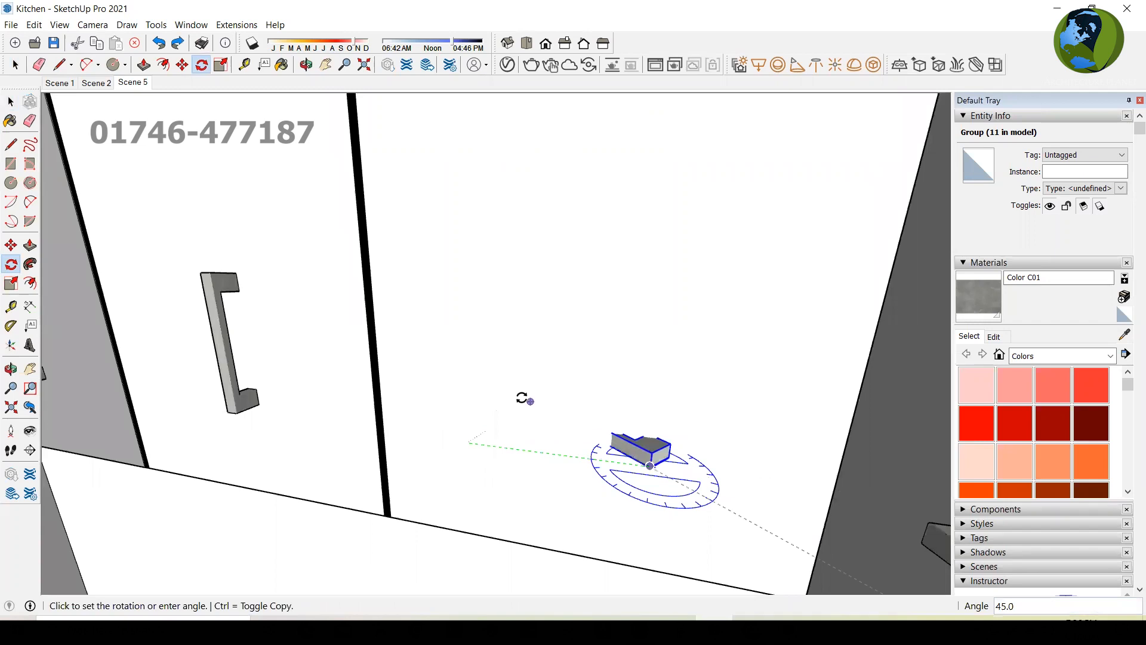
{"action": "key", "text": "space"}
Rotate the end door's horizontal handle about its corner, in the plane of the door, to stand upright.
{"action": "key", "text": "q"}
{"action": "left_click", "coordinate": [652, 465]}
{"action": "left_click", "coordinate": [466, 441]}
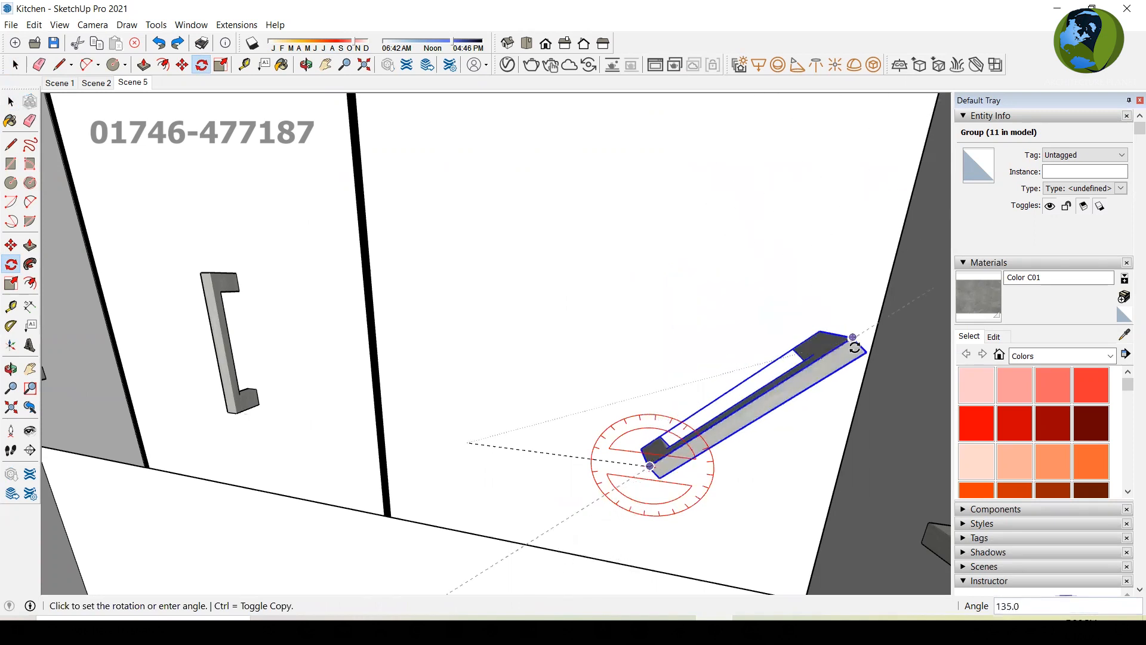
{"action": "middle_click_drag", "start_coordinate": [693, 209], "coordinate": [722, 163]}
{"action": "left_click", "coordinate": [711, 162]}
{"action": "key", "text": "o"}
{"action": "left_click_drag", "start_coordinate": [742, 263], "coordinate": [660, 269]}
{"action": "key", "text": "q"}
{"action": "key", "text": "c"}
{"action": "middle_click_drag", "start_coordinate": [742, 440], "coordinate": [741, 406]}
Move the end door's upright handle sideways toward the middle of the door and clear the selection.
{"action": "key", "text": "m"}
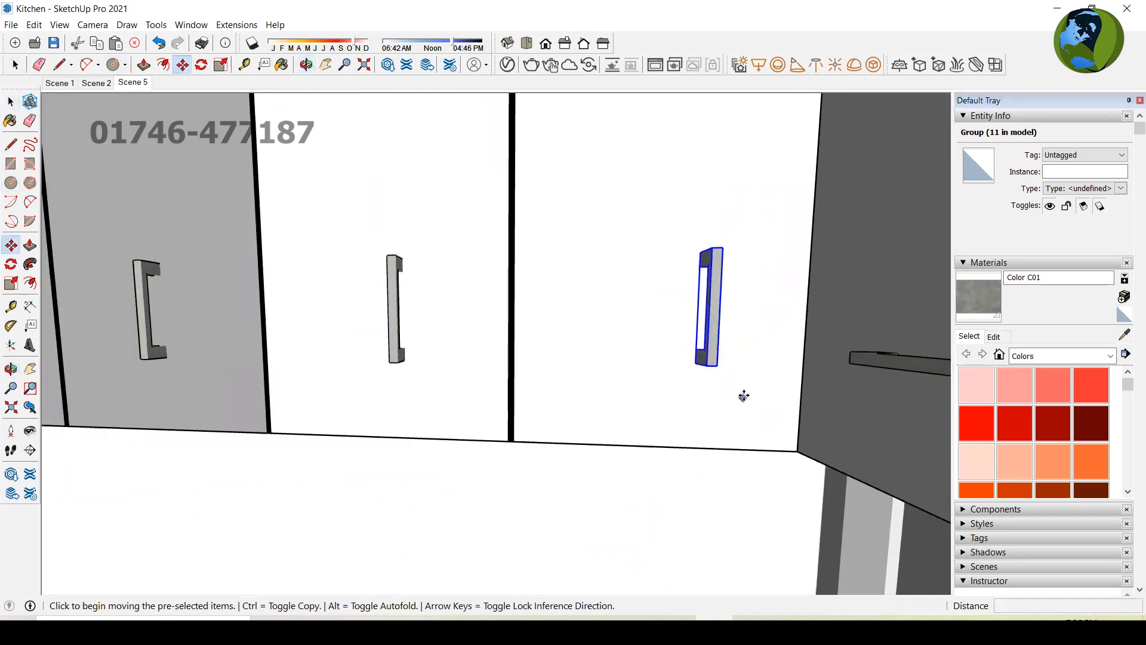
{"action": "left_click", "coordinate": [744, 396]}
{"action": "left_click", "coordinate": [705, 397]}
{"action": "middle_click_drag", "start_coordinate": [668, 417], "coordinate": [648, 501]}
{"action": "key", "text": "space"}
{"action": "scroll", "coordinate": [634, 488], "scroll_direction": "down", "scroll_amount": 5}
{"action": "scroll", "coordinate": [642, 465], "scroll_direction": "down", "scroll_amount": 2}
{"action": "left_click", "coordinate": [377, 360]}
{"action": "scroll", "coordinate": [377, 361], "scroll_direction": "down", "scroll_amount": 1}
{"action": "middle_click_drag", "start_coordinate": [378, 362], "coordinate": [505, 410]}
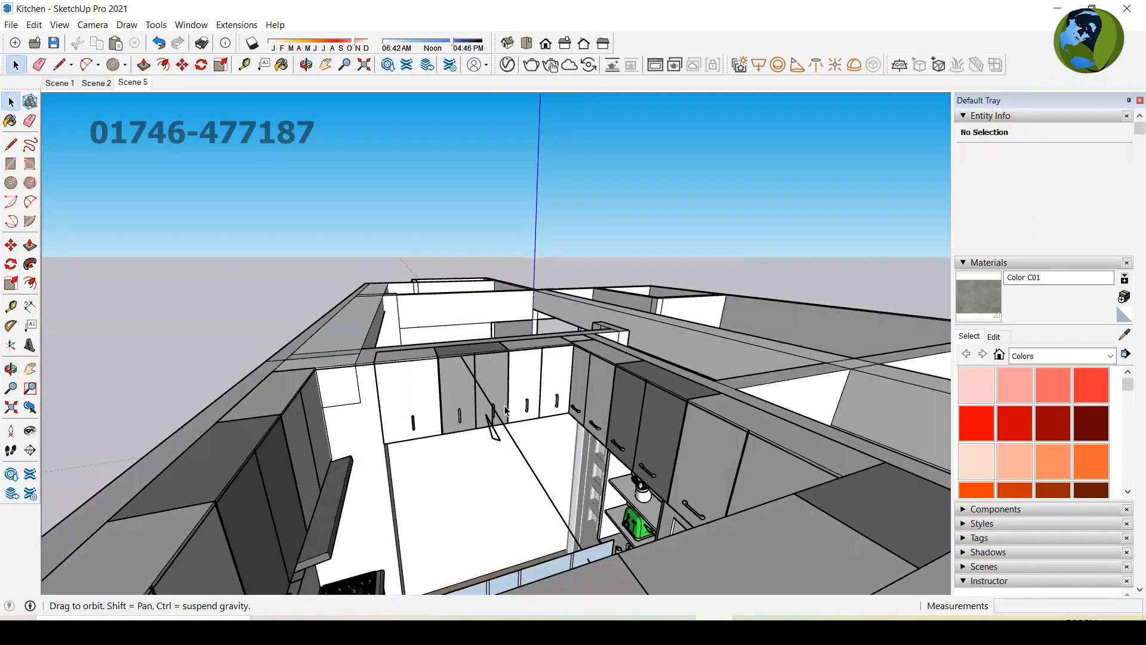
Run the tree command several times from the Windows Run dialog.
{"action": "middle_click_drag", "start_coordinate": [643, 389], "coordinate": [585, 370]}
{"action": "scroll", "coordinate": [571, 349], "scroll_direction": "up", "scroll_amount": 3}
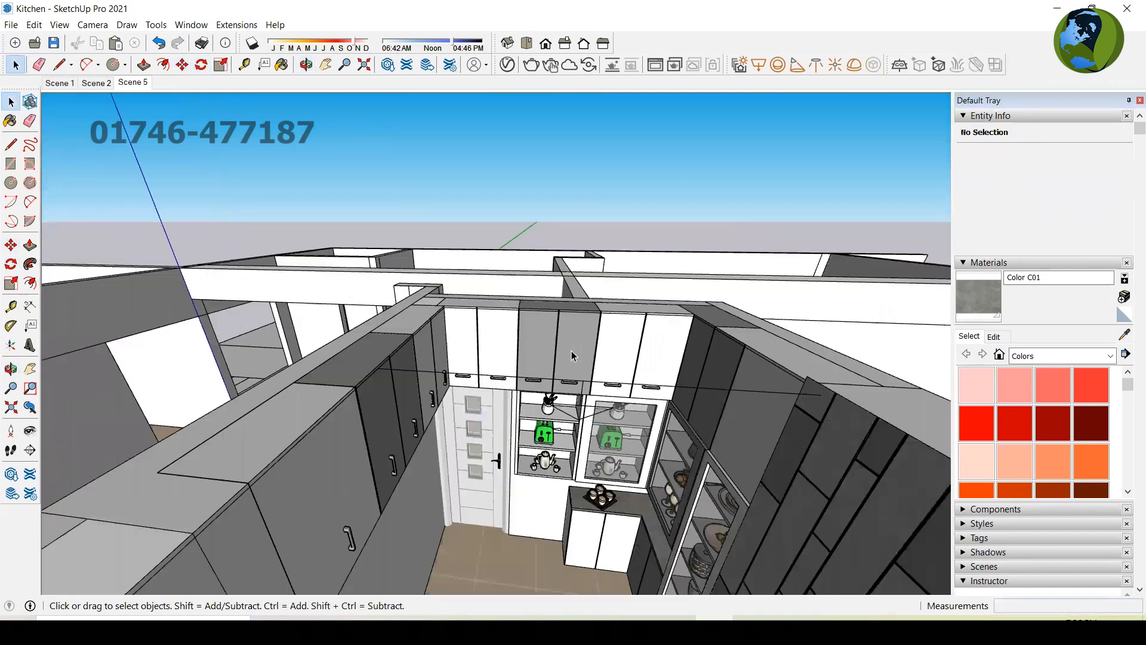
{"action": "scroll", "coordinate": [567, 357], "scroll_direction": "up", "scroll_amount": 1}
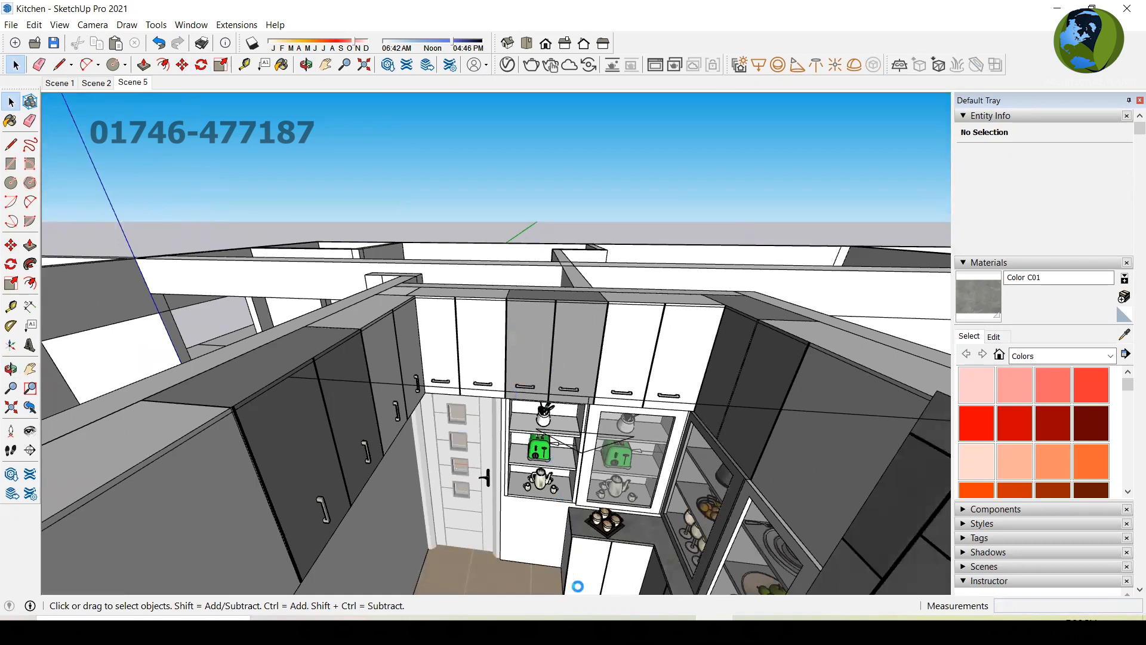
{"action": "key", "text": "super+r"}
{"action": "key", "text": "Escape"}
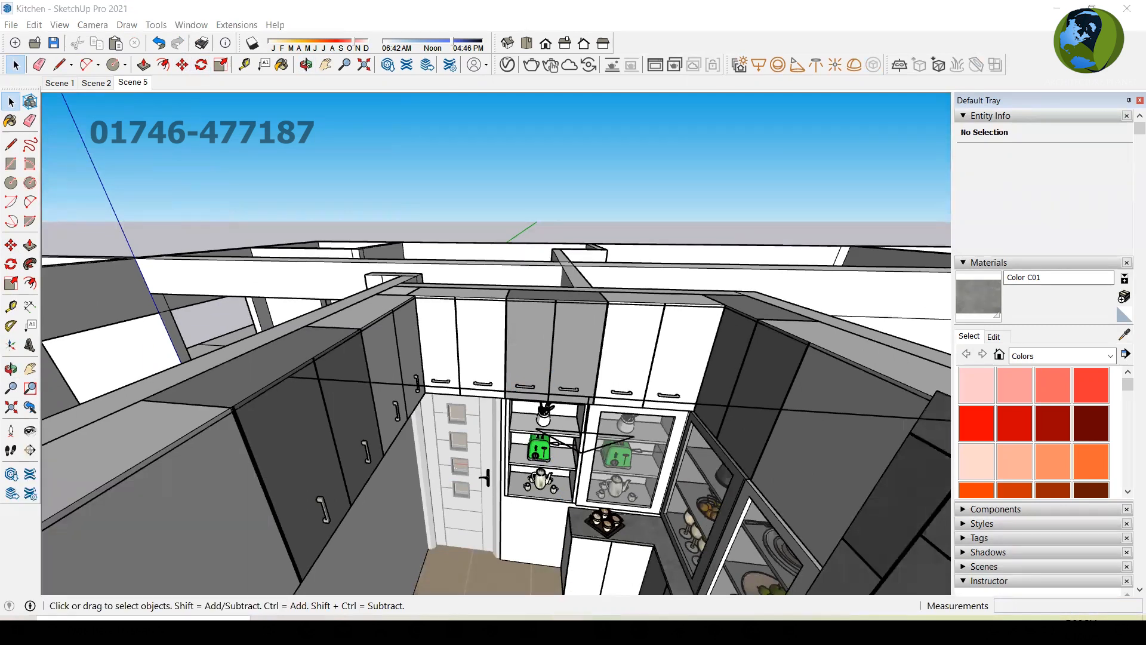
{"action": "key", "text": "super+r"}
{"action": "key", "text": "Escape"}
{"action": "key", "text": "super+r"}
{"action": "key", "text": "Escape"}
{"action": "key", "text": "super+r"}
{"action": "key", "text": "Return"}
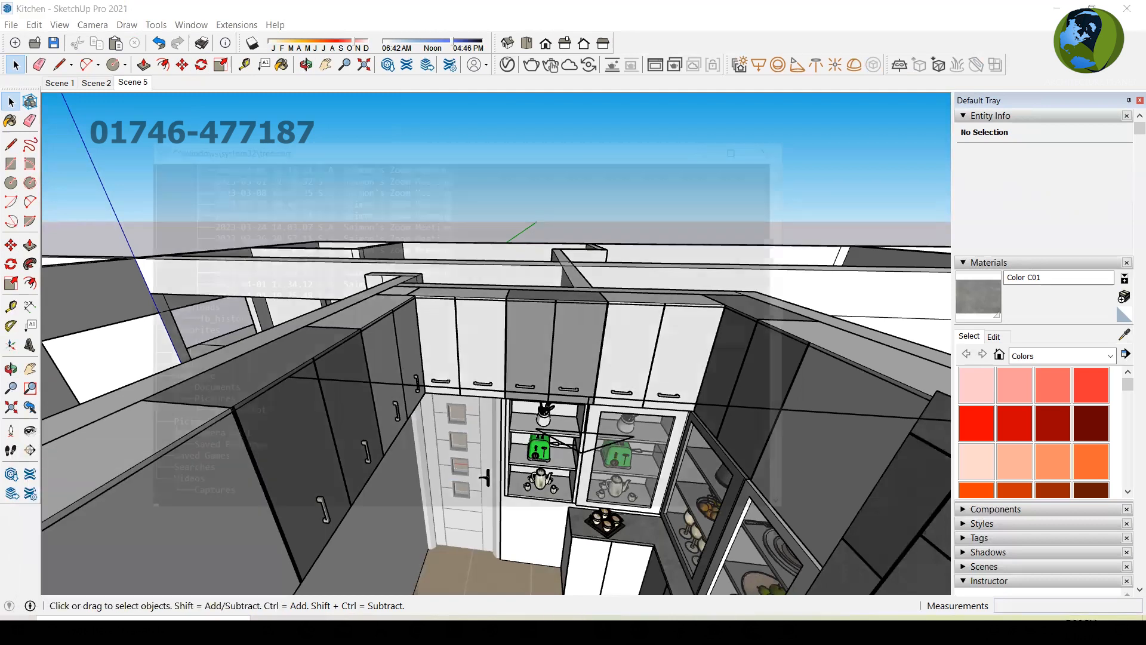
{"action": "key", "text": "super+r"}
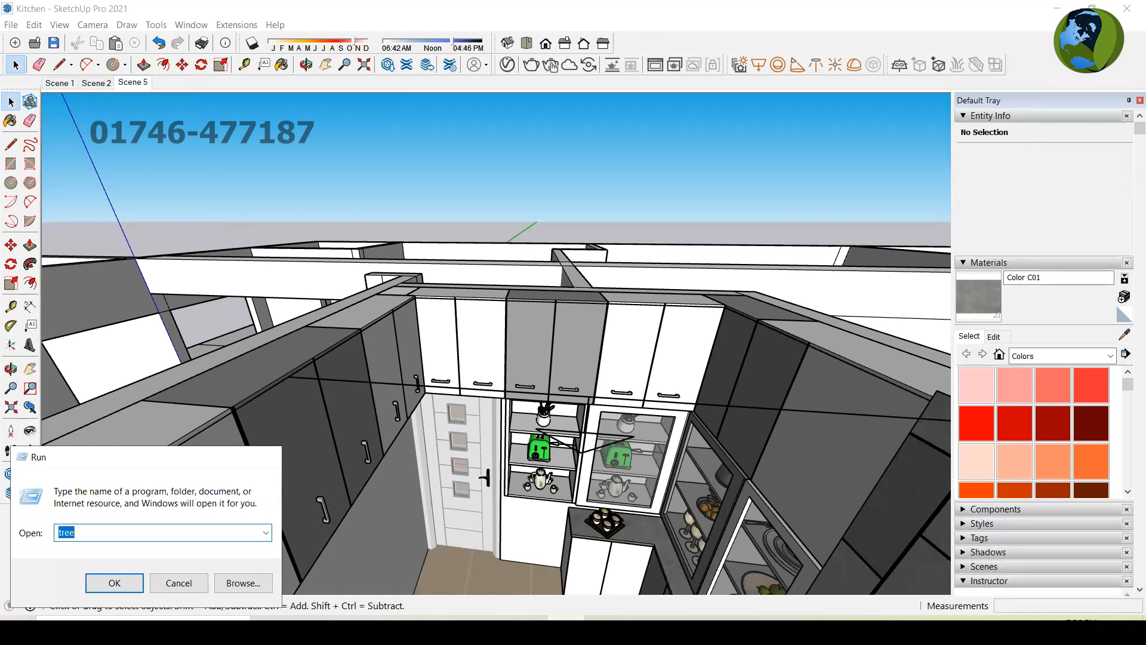
{"action": "key", "text": "Return"}
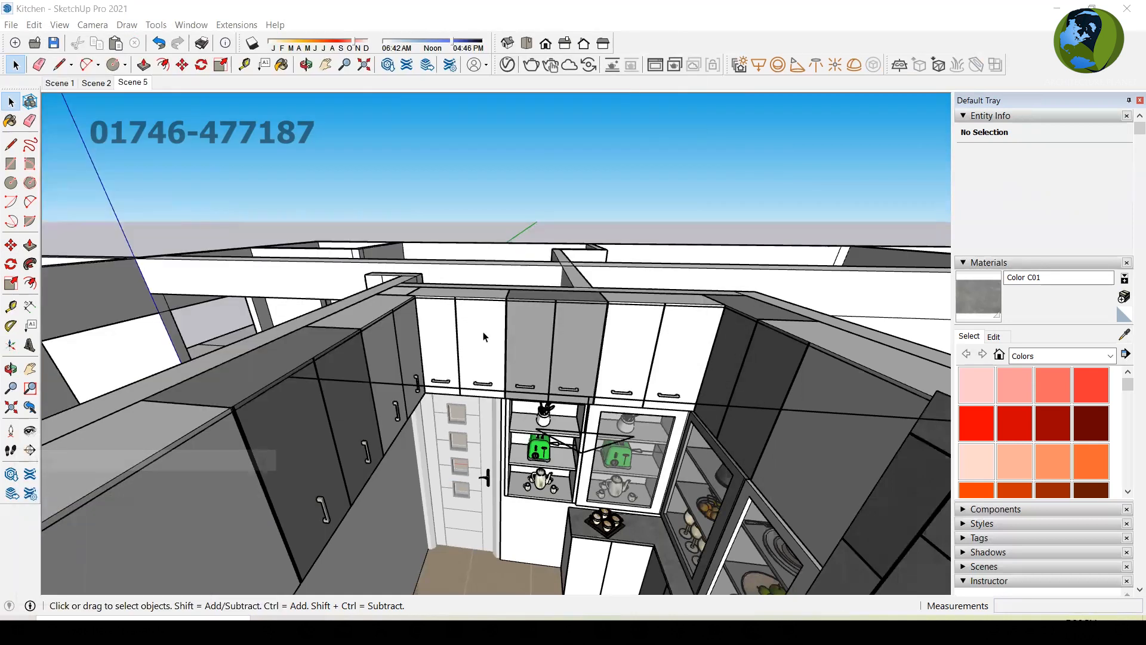
Rotate the horizontal handle on the white corner wall-cabinet door above the room door by 95° about its corner.
{"action": "middle_click_drag", "start_coordinate": [485, 337], "coordinate": [431, 417]}
{"action": "left_click", "coordinate": [406, 438]}
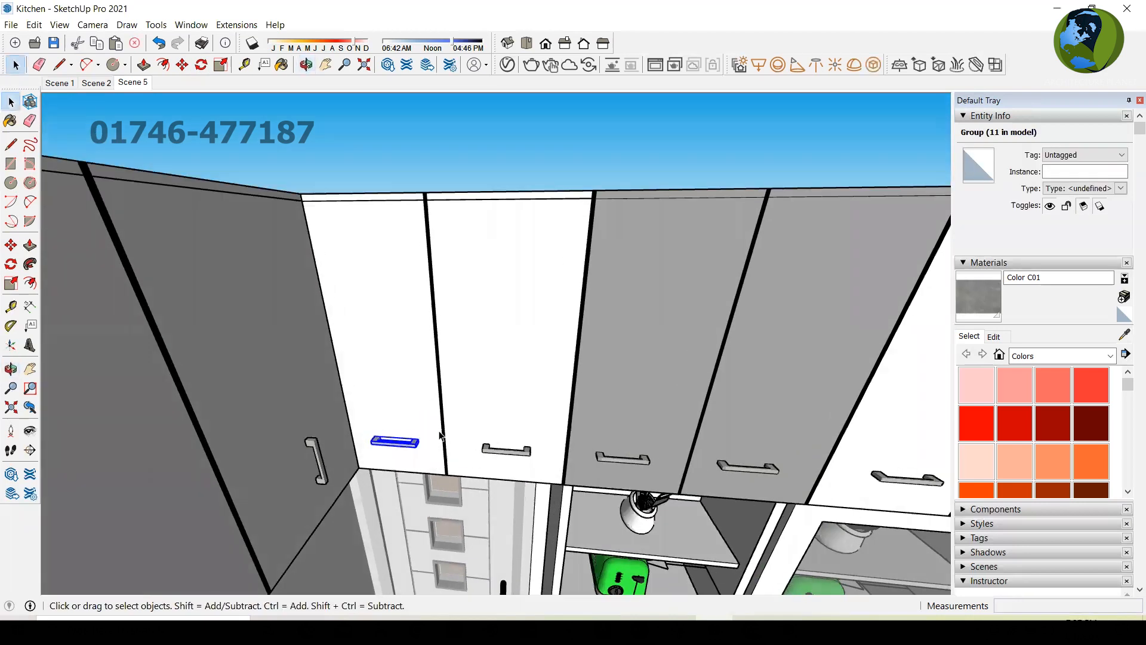
{"action": "scroll", "coordinate": [425, 430], "scroll_direction": "up", "scroll_amount": 5}
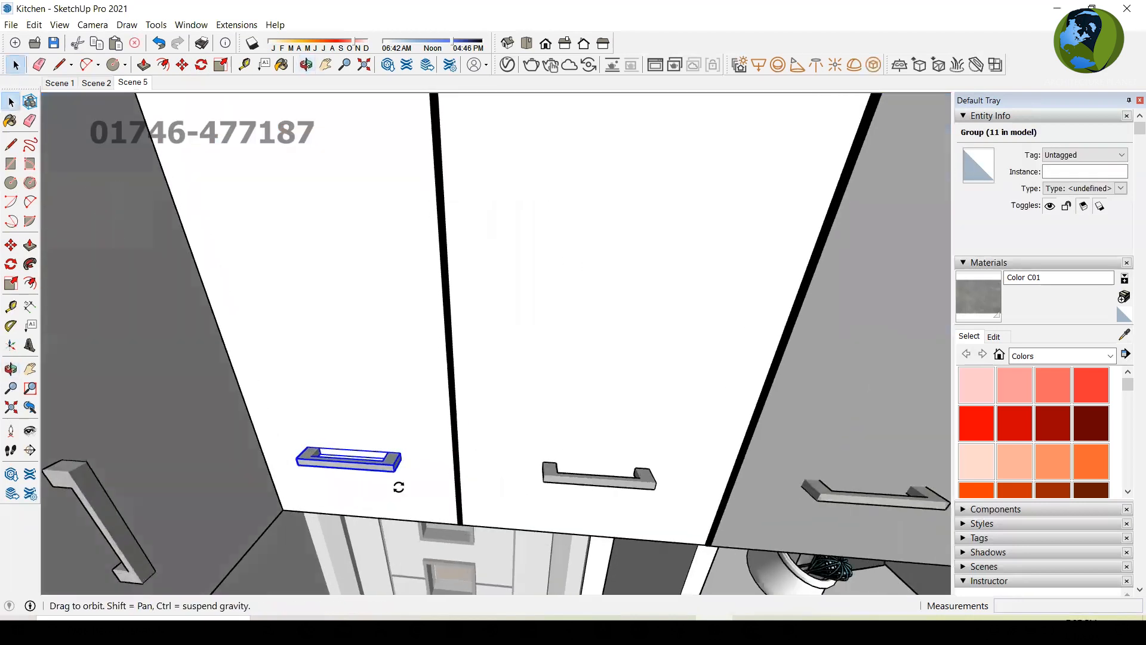
{"action": "scroll", "coordinate": [334, 486], "scroll_direction": "up", "scroll_amount": 2}
{"action": "key", "text": "q"}
{"action": "left_click", "coordinate": [204, 490]}
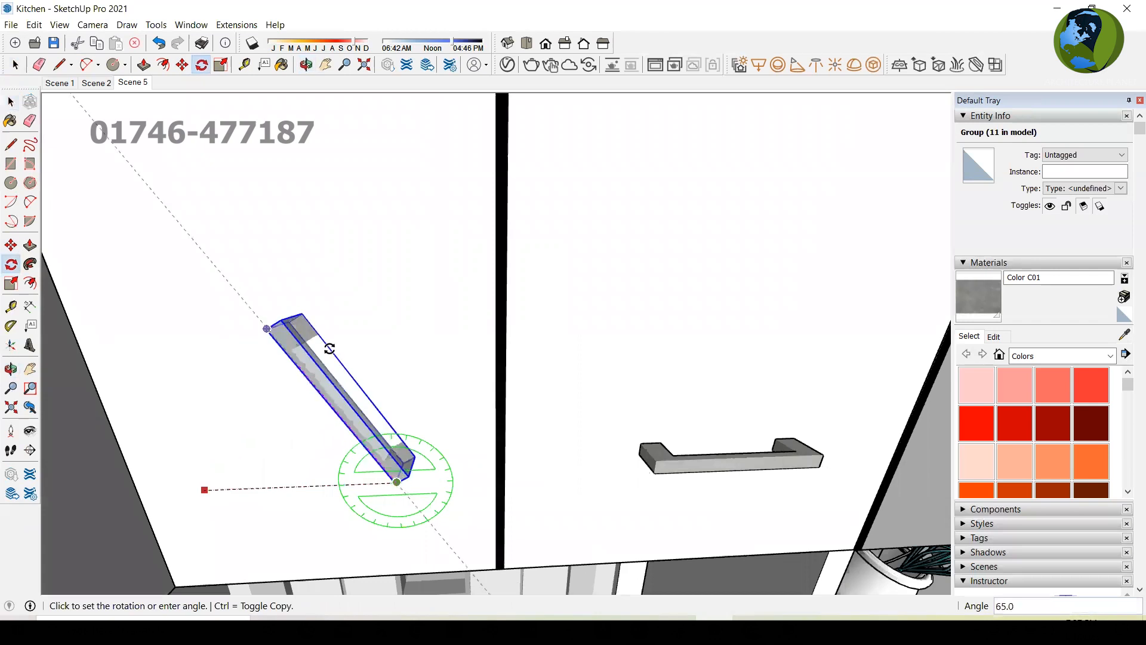
{"action": "left_click", "coordinate": [392, 277]}
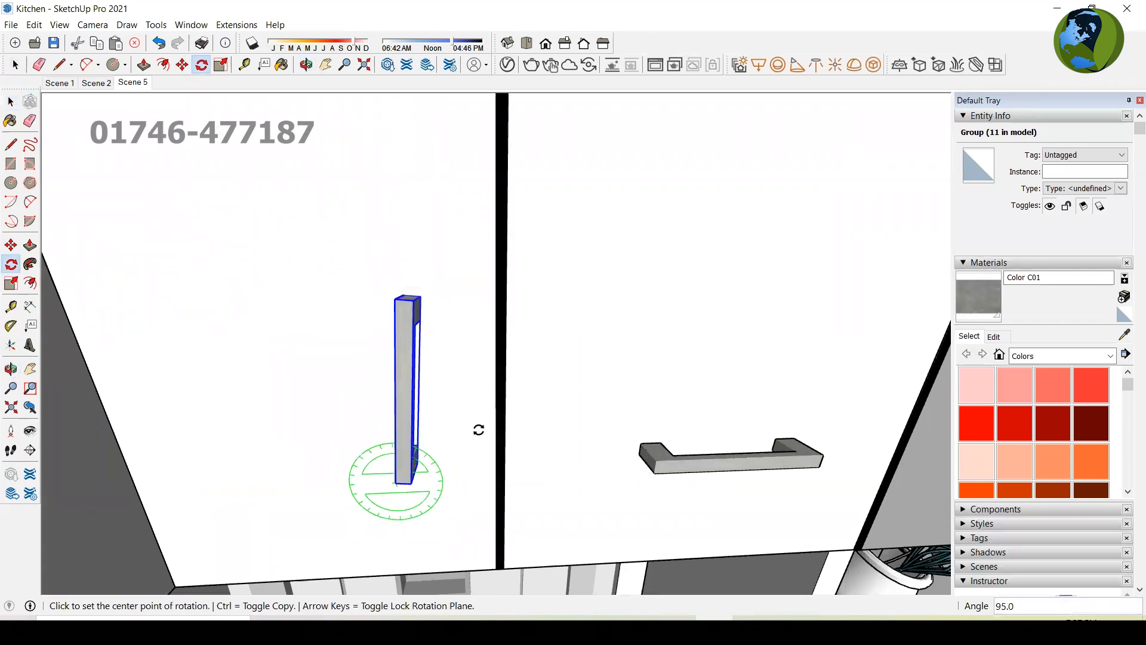
Rotate the white corner door's handle by a further 5° about its lower corner to make it exactly vertical.
{"action": "scroll", "coordinate": [480, 418], "scroll_direction": "down", "scroll_amount": 3}
{"action": "left_click", "coordinate": [449, 450]}
{"action": "left_click", "coordinate": [449, 370]}
{"action": "left_click", "coordinate": [476, 371]}
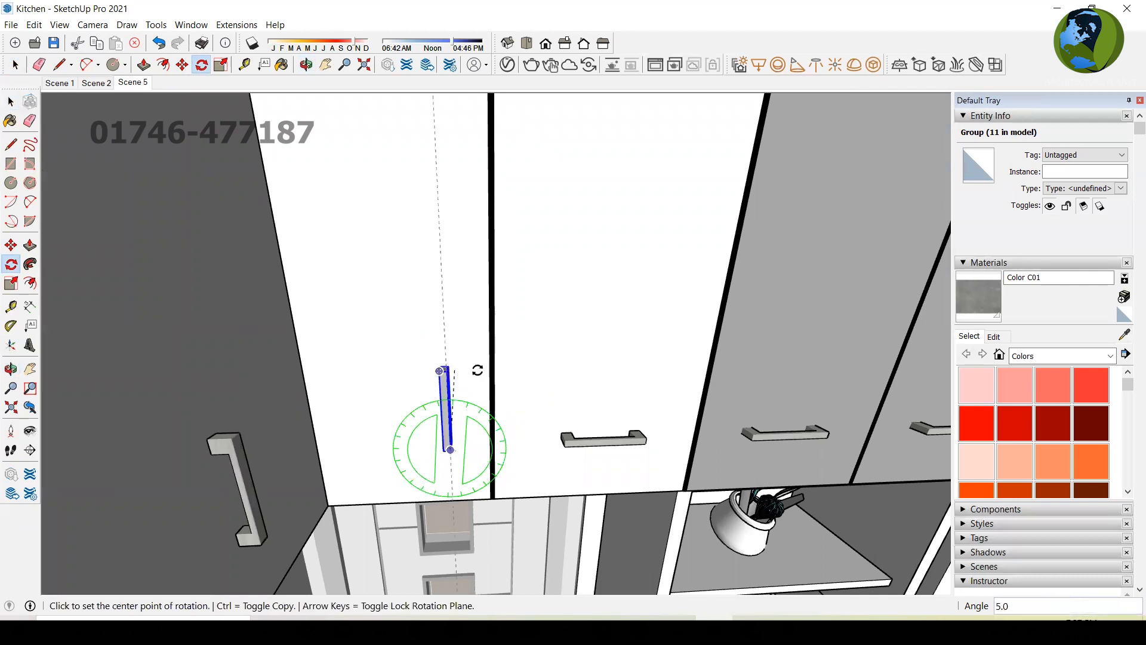
{"action": "scroll", "coordinate": [530, 397], "scroll_direction": "down", "scroll_amount": 3}
{"action": "key", "text": "space"}
Move the white corner door's upright handle sideways toward the middle of the door.
{"action": "scroll", "coordinate": [481, 441], "scroll_direction": "up", "scroll_amount": 4}
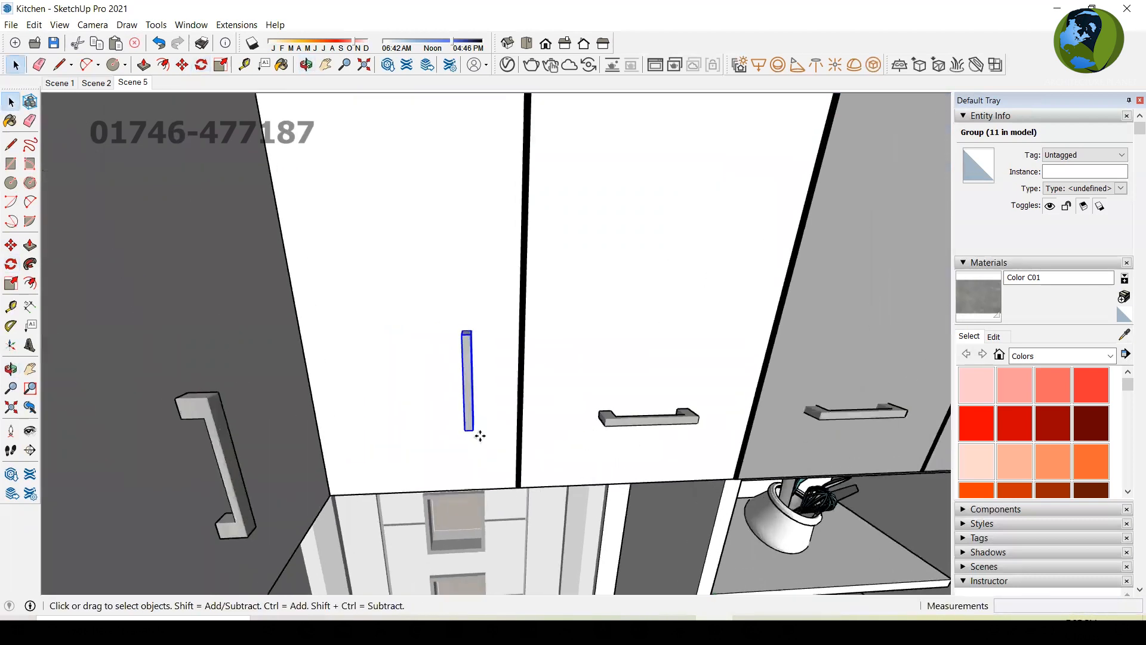
{"action": "key", "text": "m"}
{"action": "left_click", "coordinate": [478, 446]}
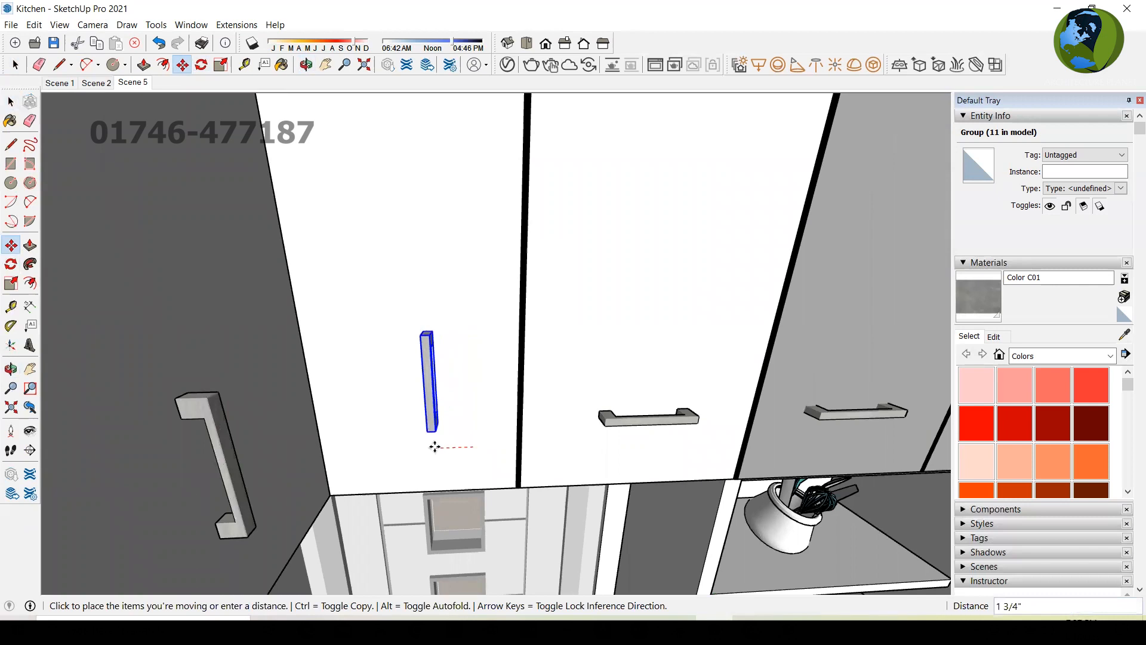
{"action": "left_click", "coordinate": [419, 447]}
{"action": "scroll", "coordinate": [482, 402], "scroll_direction": "down", "scroll_amount": 2}
{"action": "middle_click_drag", "start_coordinate": [480, 401], "coordinate": [357, 431]}
{"action": "key", "text": "m"}
{"action": "left_click", "coordinate": [454, 385]}
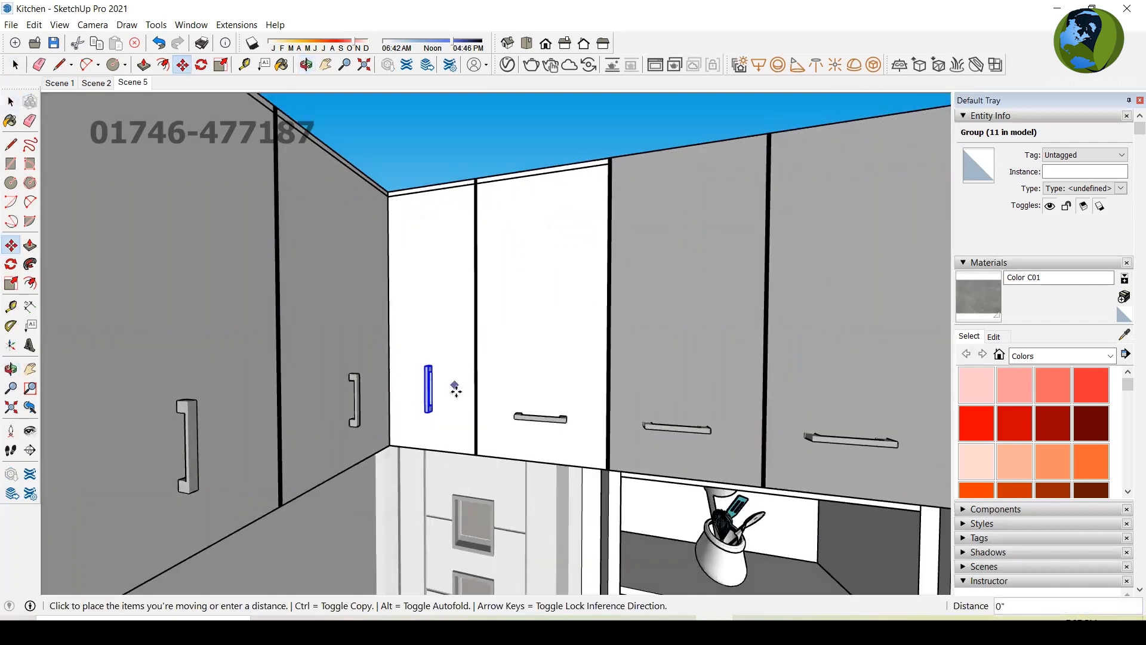
{"action": "key", "text": "space"}
Rotate the horizontal handle on the second white door from the corner by 90° about its corner.
{"action": "left_click", "coordinate": [520, 413]}
{"action": "scroll", "coordinate": [543, 432], "scroll_direction": "up", "scroll_amount": 7}
{"action": "middle_click_drag", "start_coordinate": [542, 431], "coordinate": [538, 412]}
{"action": "key", "text": "q"}
{"action": "scroll", "coordinate": [533, 391], "scroll_direction": "up", "scroll_amount": 1}
{"action": "scroll", "coordinate": [533, 391], "scroll_direction": "up", "scroll_amount": 2}
{"action": "left_click", "coordinate": [549, 391]}
{"action": "left_click", "coordinate": [428, 389]}
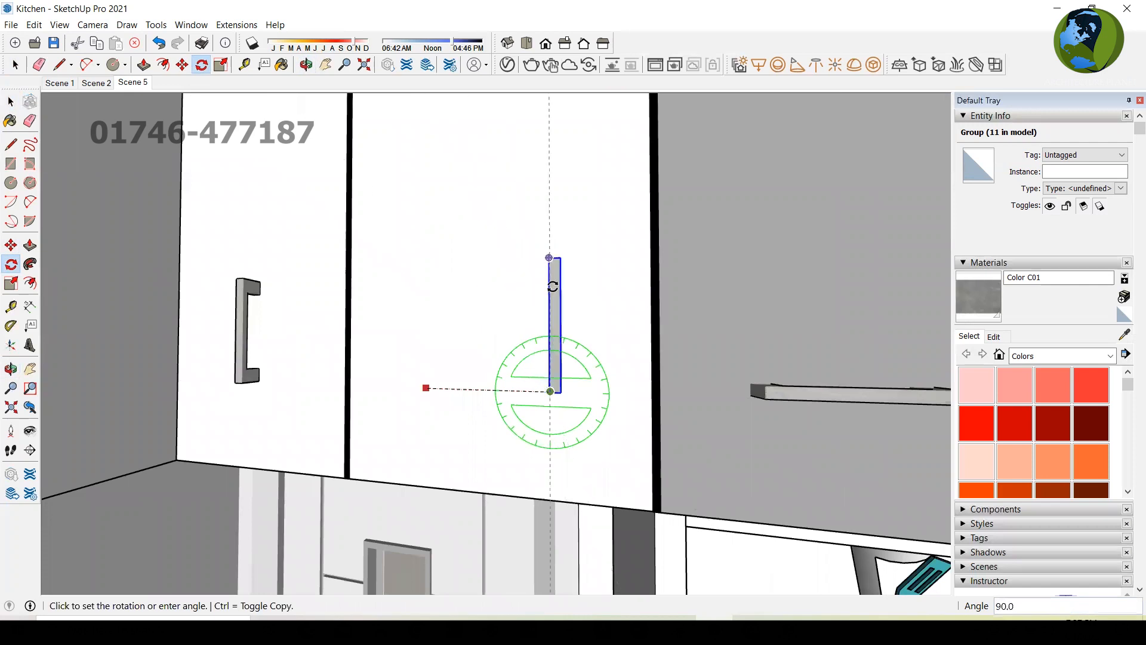
{"action": "left_click", "coordinate": [553, 286]}
Move the second white door's upright handle about 3 1/16" sideways toward the middle of the door.
{"action": "scroll", "coordinate": [615, 381], "scroll_direction": "down", "scroll_amount": 3}
{"action": "middle_click_drag", "start_coordinate": [616, 381], "coordinate": [586, 379]}
{"action": "key", "text": "space"}
{"action": "scroll", "coordinate": [587, 386], "scroll_direction": "down", "scroll_amount": 2}
{"action": "key", "text": "q"}
{"action": "key", "text": "m"}
{"action": "left_click", "coordinate": [577, 382]}
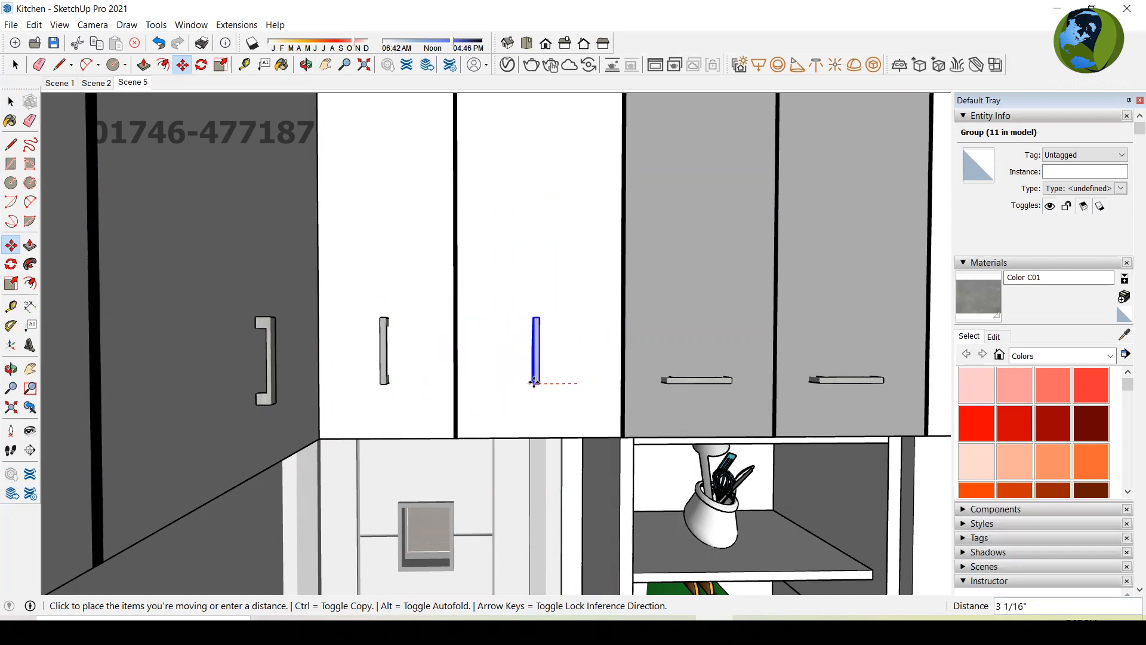
{"action": "left_click", "coordinate": [535, 382]}
{"action": "scroll", "coordinate": [398, 383], "scroll_direction": "down", "scroll_amount": 2}
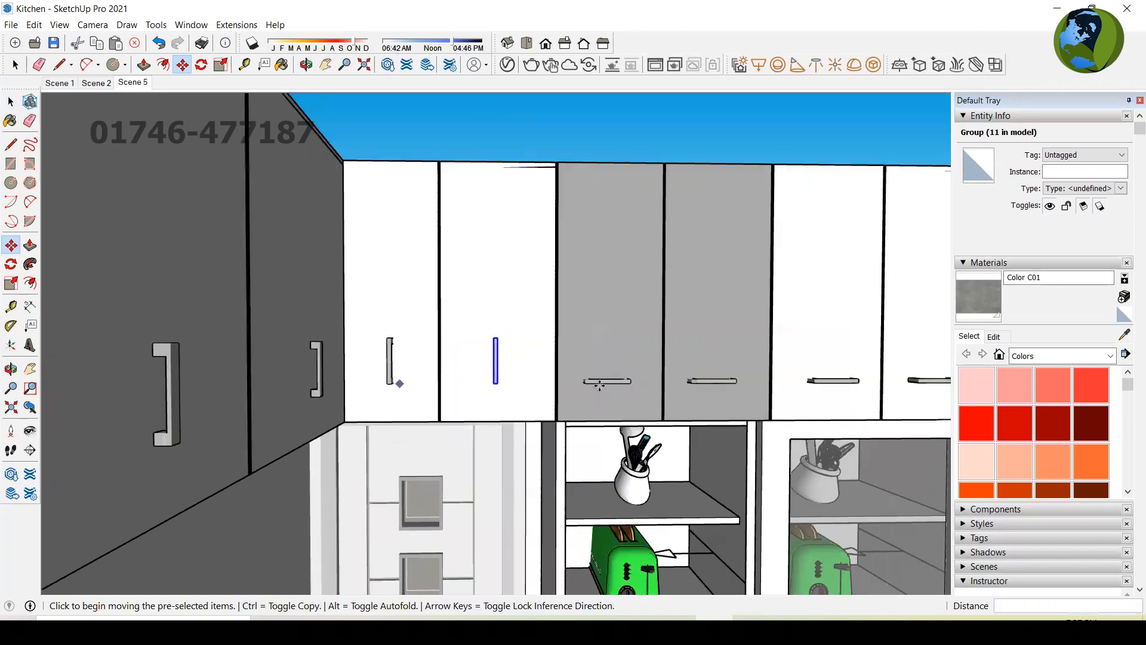
{"action": "key", "text": "space"}
Rotate the horizontal handle on the first gray door, next to the white doors, about 86° around its corner.
{"action": "scroll", "coordinate": [506, 396], "scroll_direction": "down", "scroll_amount": 2}
{"action": "middle_click_drag", "start_coordinate": [639, 381], "coordinate": [663, 363]}
{"action": "scroll", "coordinate": [642, 381], "scroll_direction": "up", "scroll_amount": 5}
{"action": "left_click", "coordinate": [582, 386]}
{"action": "left_click", "coordinate": [586, 365]}
{"action": "middle_click_drag", "start_coordinate": [587, 387], "coordinate": [583, 345]}
{"action": "key", "text": "q"}
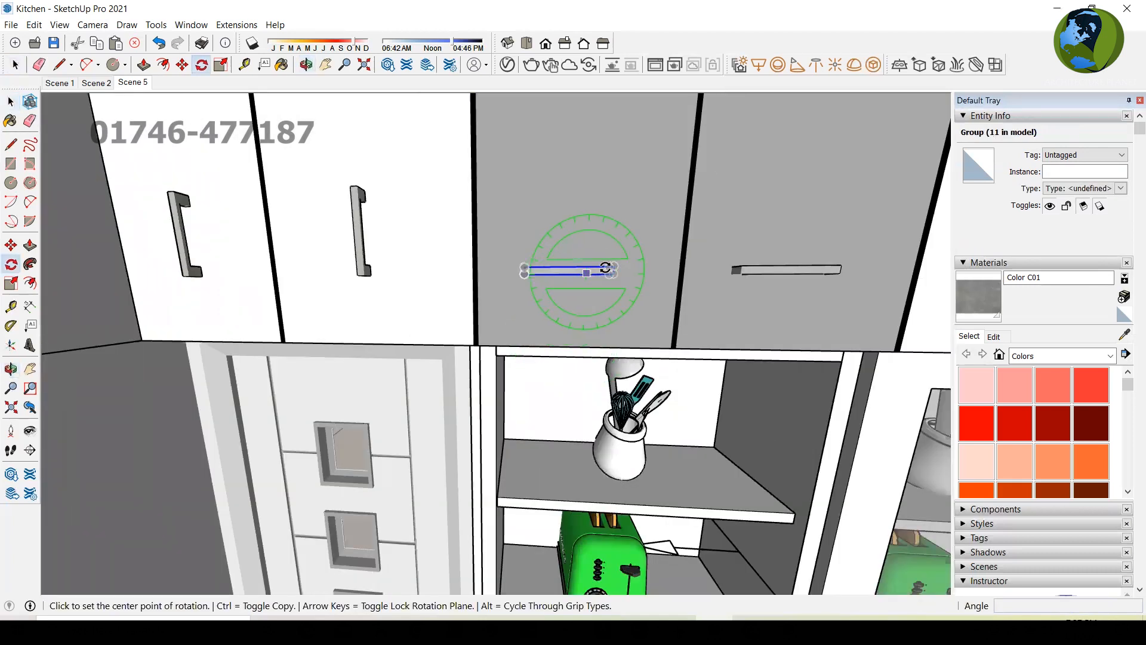
{"action": "left_click", "coordinate": [613, 274]}
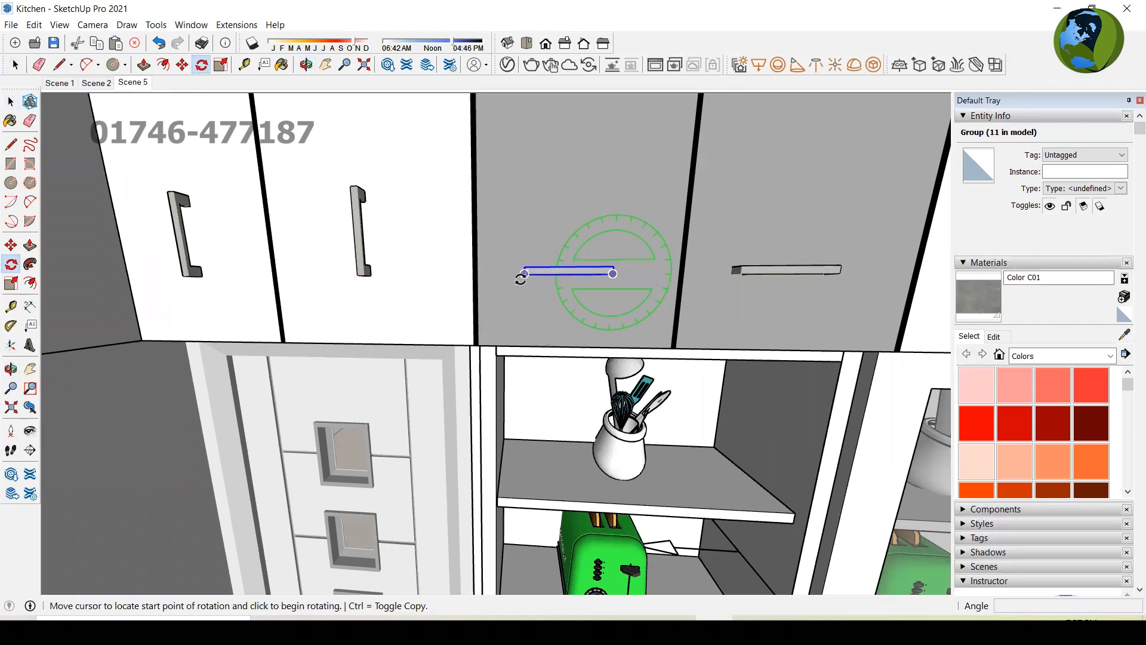
{"action": "left_click", "coordinate": [523, 274]}
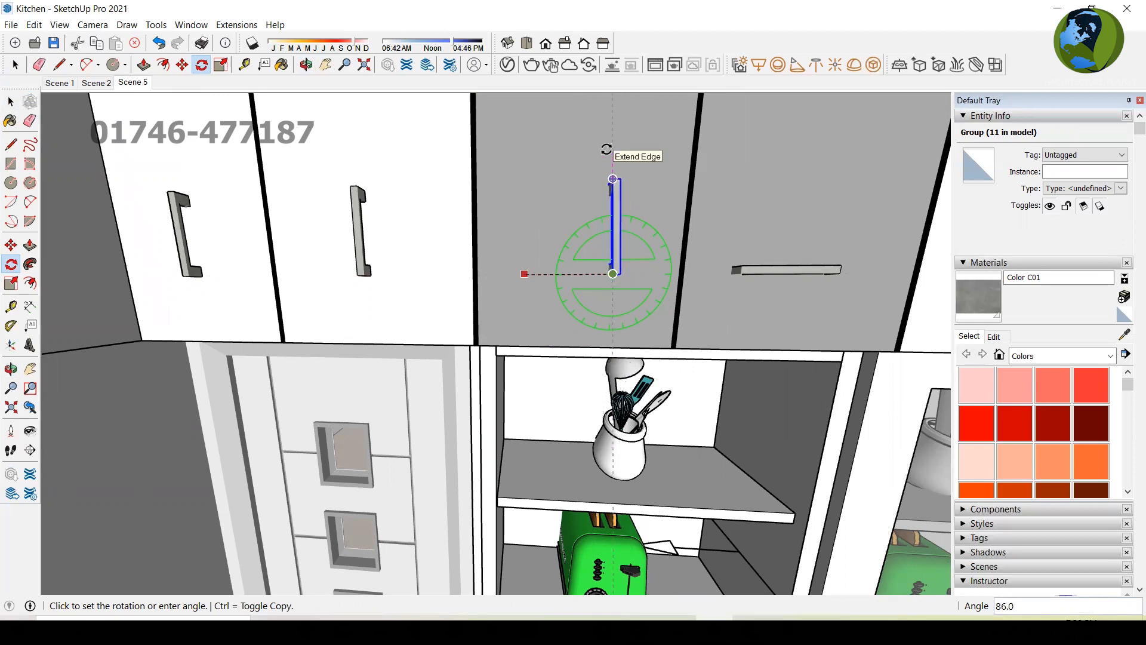
{"action": "left_click", "coordinate": [606, 149]}
{"action": "scroll", "coordinate": [656, 310], "scroll_direction": "down", "scroll_amount": 3}
{"action": "key", "text": "space"}
Try to nudge the first gray door's upright handle slightly sideways from its lower corner.
{"action": "middle_click_drag", "start_coordinate": [637, 274], "coordinate": [732, 399]}
{"action": "middle_click_drag", "start_coordinate": [632, 206], "coordinate": [379, 234]}
{"action": "scroll", "coordinate": [636, 231], "scroll_direction": "up", "scroll_amount": 4}
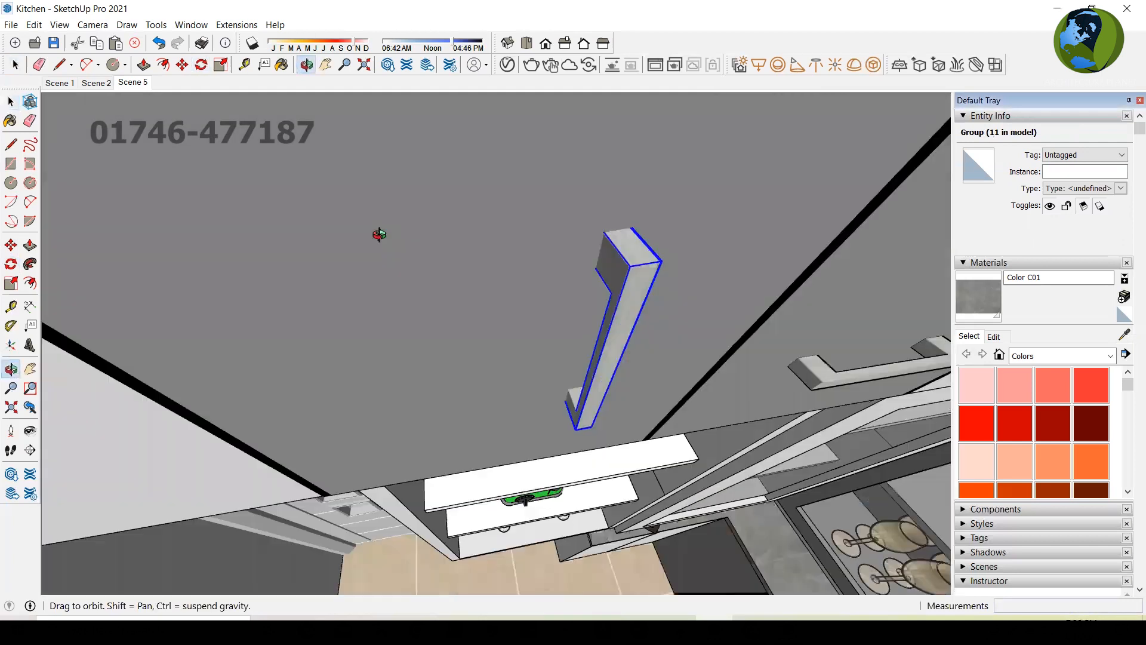
{"action": "middle_click_drag", "start_coordinate": [210, 151], "coordinate": [557, 276]}
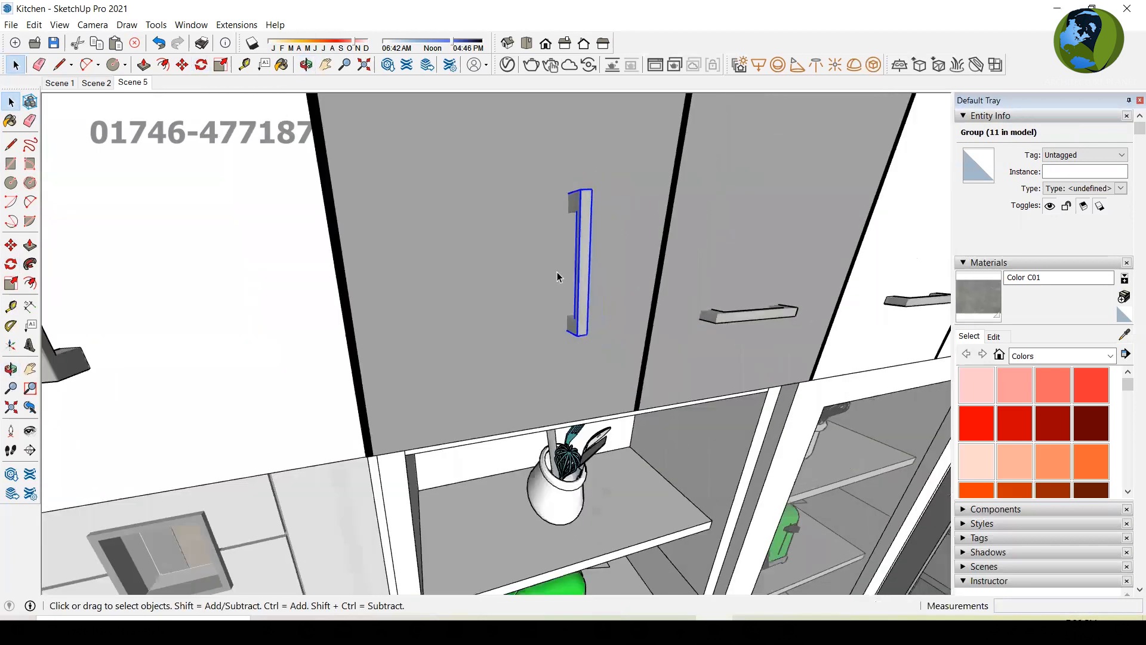
{"action": "middle_click_drag", "start_coordinate": [634, 289], "coordinate": [564, 237]}
{"action": "middle_click_drag", "start_coordinate": [533, 184], "coordinate": [504, 248]}
{"action": "key", "text": "m"}
{"action": "scroll", "coordinate": [540, 325], "scroll_direction": "up", "scroll_amount": 5}
{"action": "left_click", "coordinate": [529, 255]}
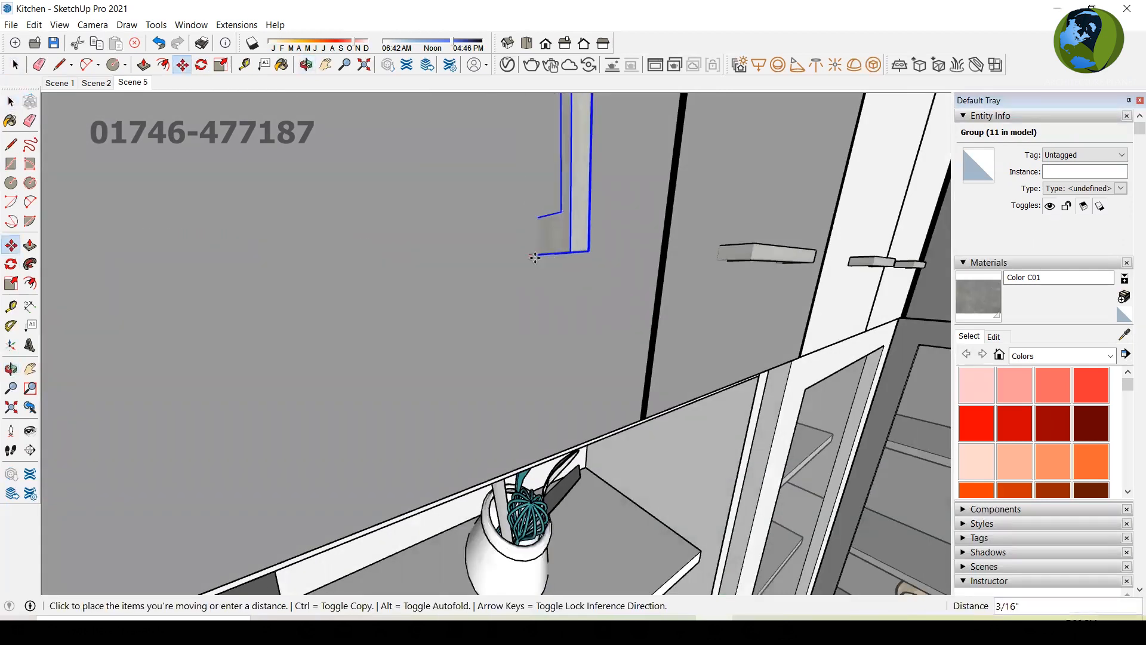
{"action": "left_click", "coordinate": [529, 254]}
{"action": "key", "text": "space"}
Rotate the first gray door's handle slightly about its lower corner to straighten it vertically.
{"action": "scroll", "coordinate": [526, 309], "scroll_direction": "down", "scroll_amount": 2}
{"action": "scroll", "coordinate": [525, 309], "scroll_direction": "down", "scroll_amount": 2}
{"action": "middle_click_drag", "start_coordinate": [537, 338], "coordinate": [514, 382]}
{"action": "key", "text": "q"}
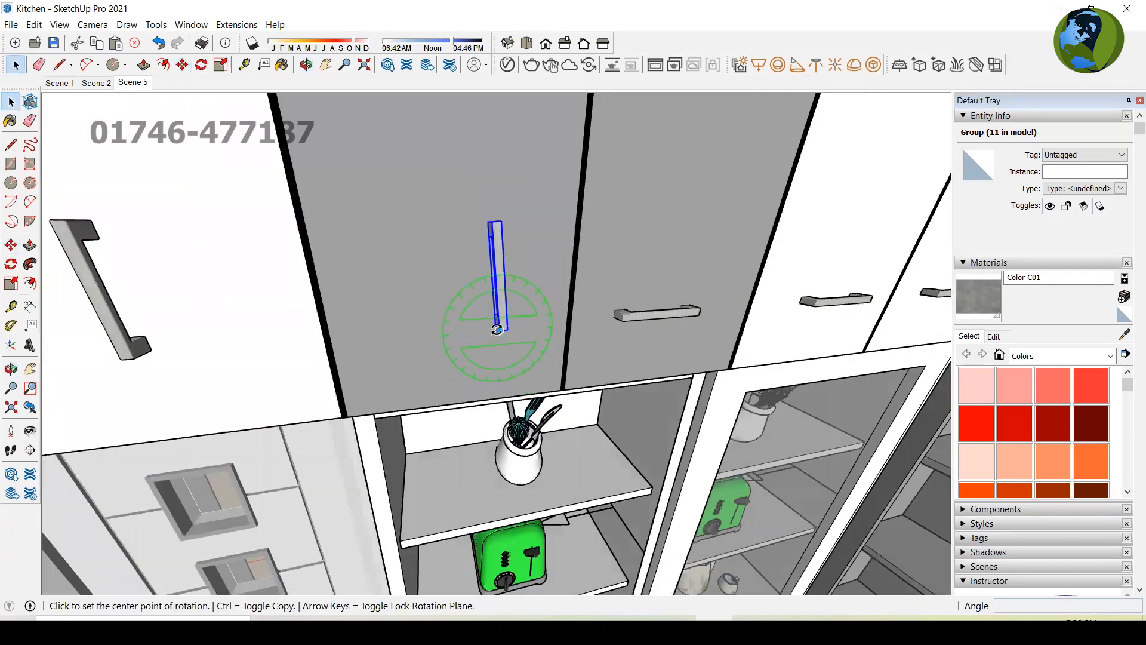
{"action": "left_click", "coordinate": [491, 220]}
{"action": "left_click", "coordinate": [500, 220]}
{"action": "key", "text": "space"}
{"action": "scroll", "coordinate": [440, 255], "scroll_direction": "down", "scroll_amount": 2}
{"action": "scroll", "coordinate": [494, 352], "scroll_direction": "down", "scroll_amount": 2}
Move the first gray door's upright handle sideways toward the middle of the door.
{"action": "middle_click_drag", "start_coordinate": [495, 317], "coordinate": [489, 258]}
{"action": "middle_click_drag", "start_coordinate": [417, 328], "coordinate": [521, 389]}
{"action": "scroll", "coordinate": [522, 390], "scroll_direction": "down", "scroll_amount": 5}
{"action": "middle_click_drag", "start_coordinate": [505, 338], "coordinate": [484, 349]}
{"action": "scroll", "coordinate": [485, 349], "scroll_direction": "up", "scroll_amount": 5}
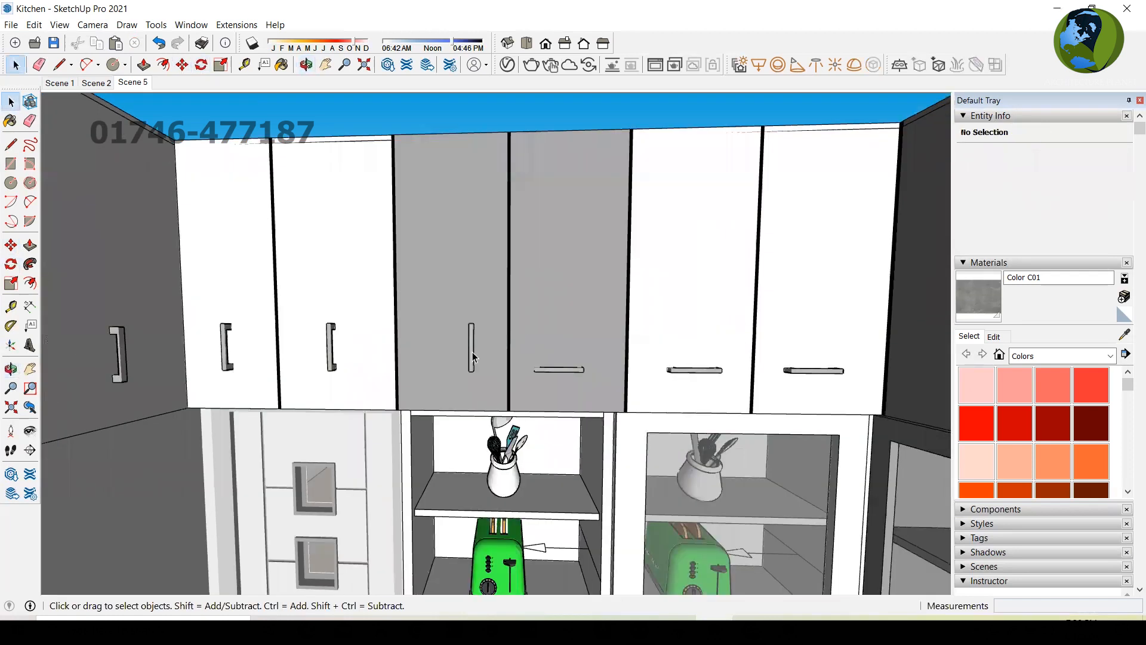
{"action": "left_click", "coordinate": [472, 357]}
{"action": "scroll", "coordinate": [472, 358], "scroll_direction": "up", "scroll_amount": 3}
{"action": "key", "text": "m"}
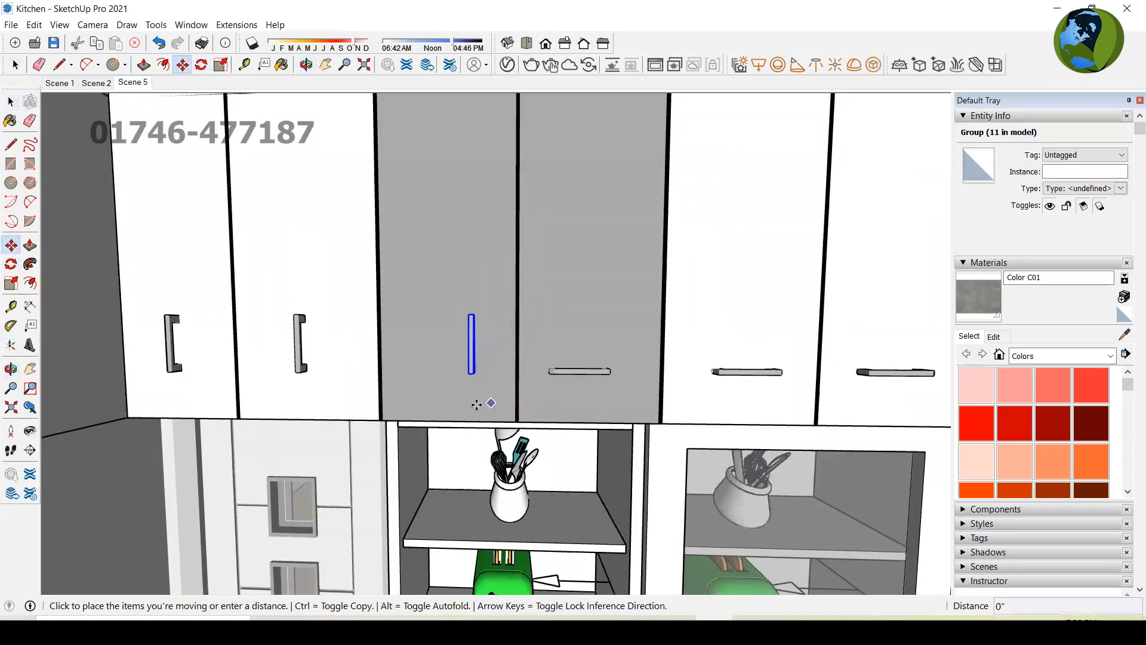
{"action": "middle_click_drag", "start_coordinate": [474, 404], "coordinate": [678, 307]}
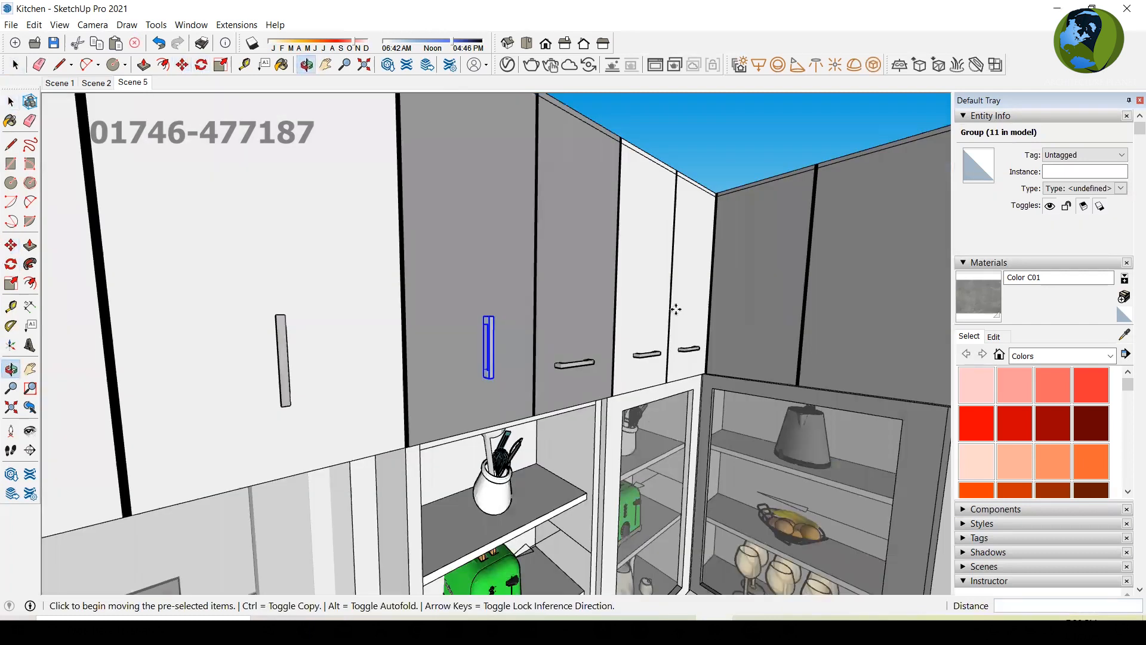
{"action": "key", "text": "space"}
Rotate the horizontal handle on the second gray door about its corner, in the plane of the door, to stand upright.
{"action": "left_click", "coordinate": [545, 357]}
{"action": "middle_click_drag", "start_coordinate": [538, 359], "coordinate": [383, 370]}
{"action": "scroll", "coordinate": [412, 379], "scroll_direction": "down", "scroll_amount": 2}
{"action": "scroll", "coordinate": [508, 378], "scroll_direction": "up", "scroll_amount": 1}
{"action": "left_click", "coordinate": [508, 376]}
{"action": "scroll", "coordinate": [508, 378], "scroll_direction": "up", "scroll_amount": 3}
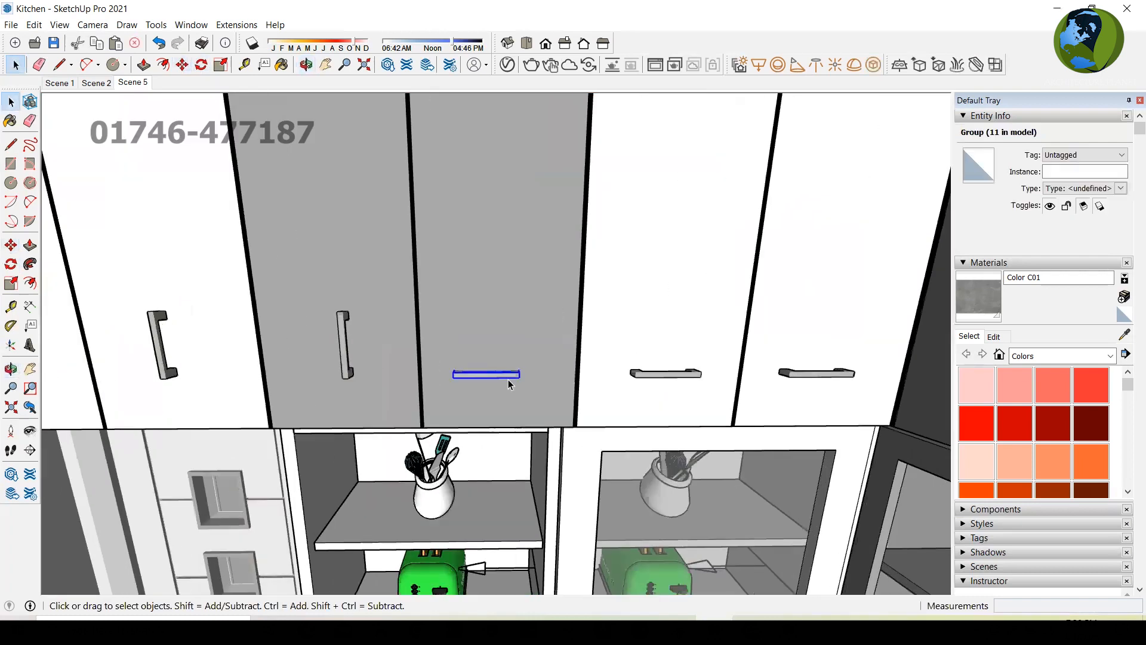
{"action": "key", "text": "q"}
{"action": "scroll", "coordinate": [522, 379], "scroll_direction": "up", "scroll_amount": 1}
{"action": "left_click", "coordinate": [521, 375]}
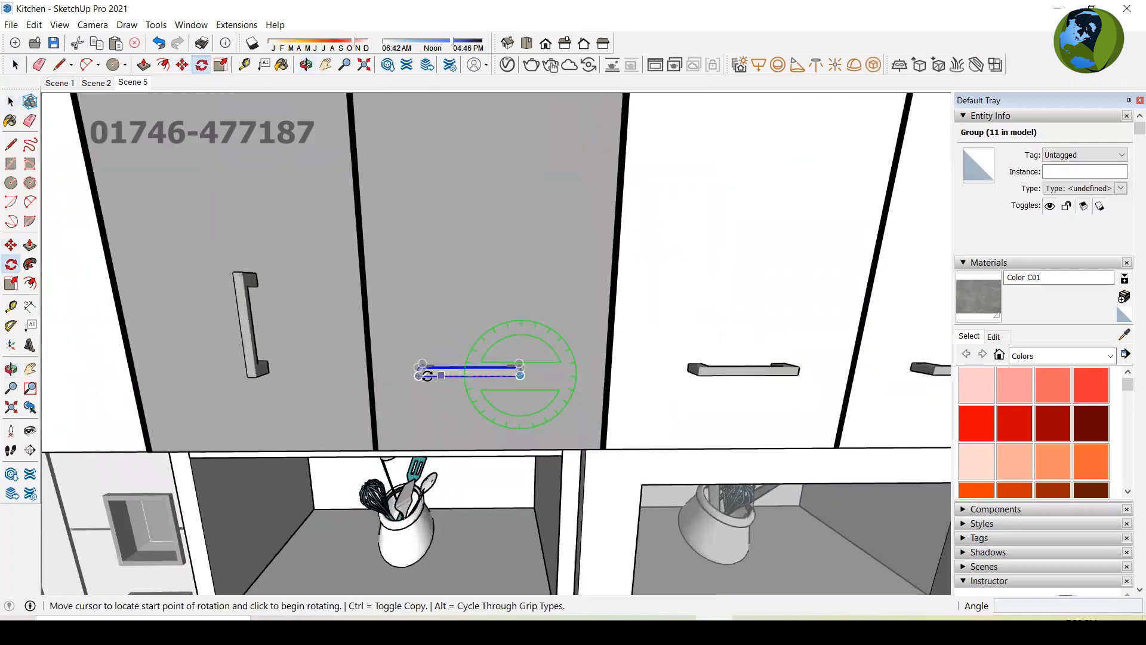
{"action": "left_click", "coordinate": [420, 376]}
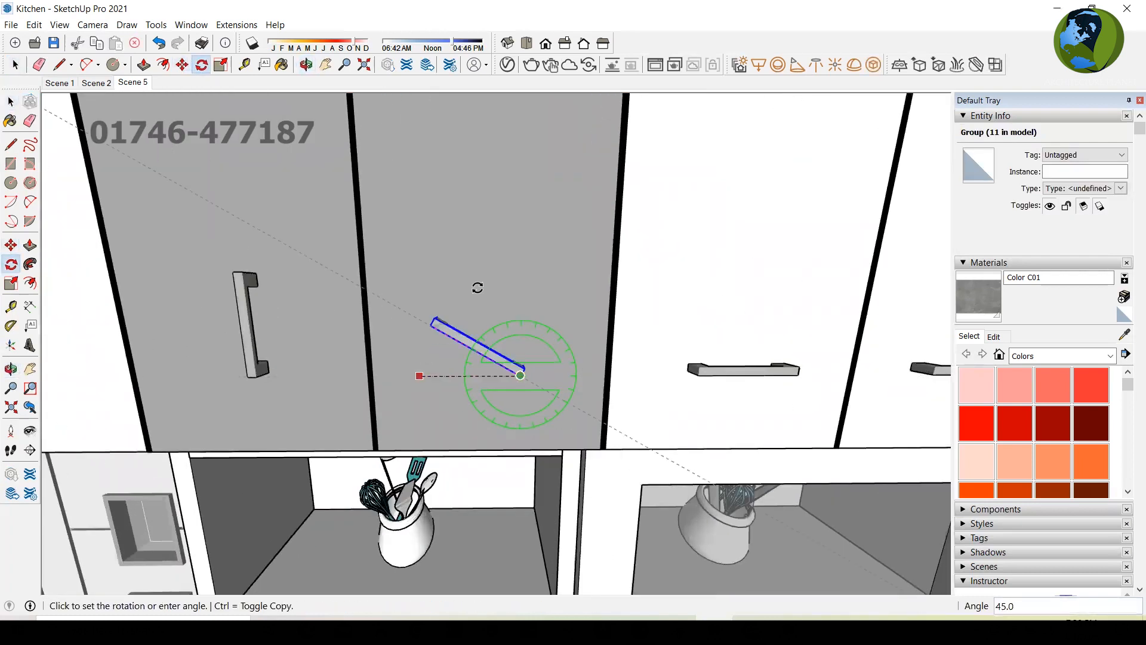
{"action": "left_click", "coordinate": [522, 237]}
{"action": "key", "text": "space"}
Move the second gray door's upright handle about 1 13/16" sideways toward the middle of the door.
{"action": "middle_click_drag", "start_coordinate": [530, 385], "coordinate": [545, 333]}
{"action": "key", "text": "m"}
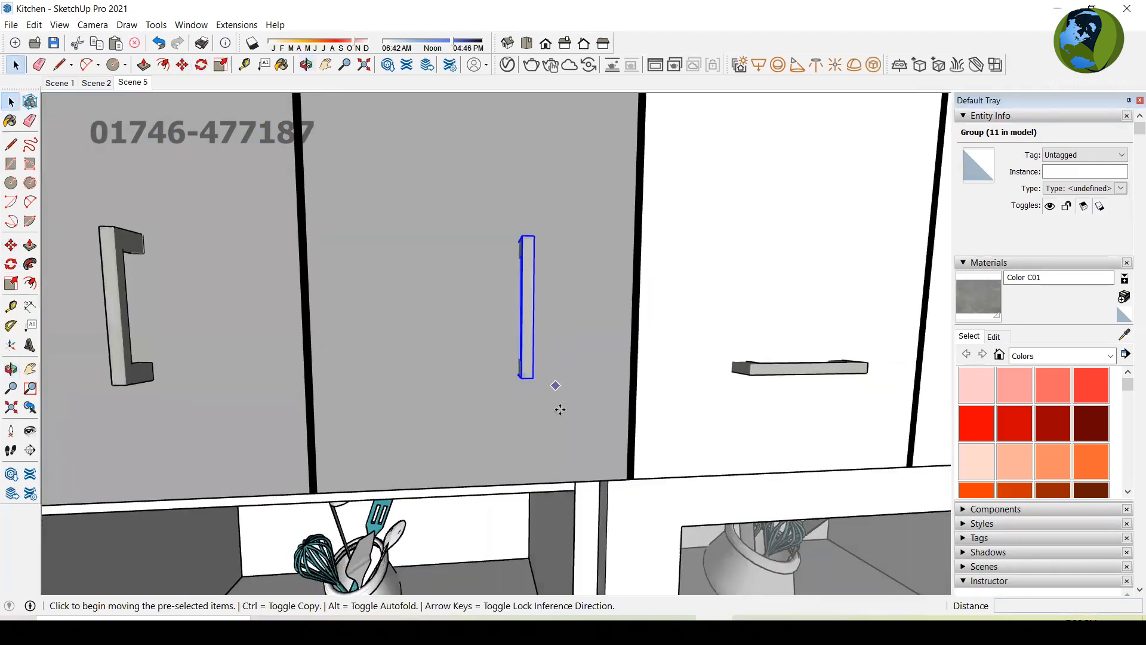
{"action": "left_click", "coordinate": [531, 411]}
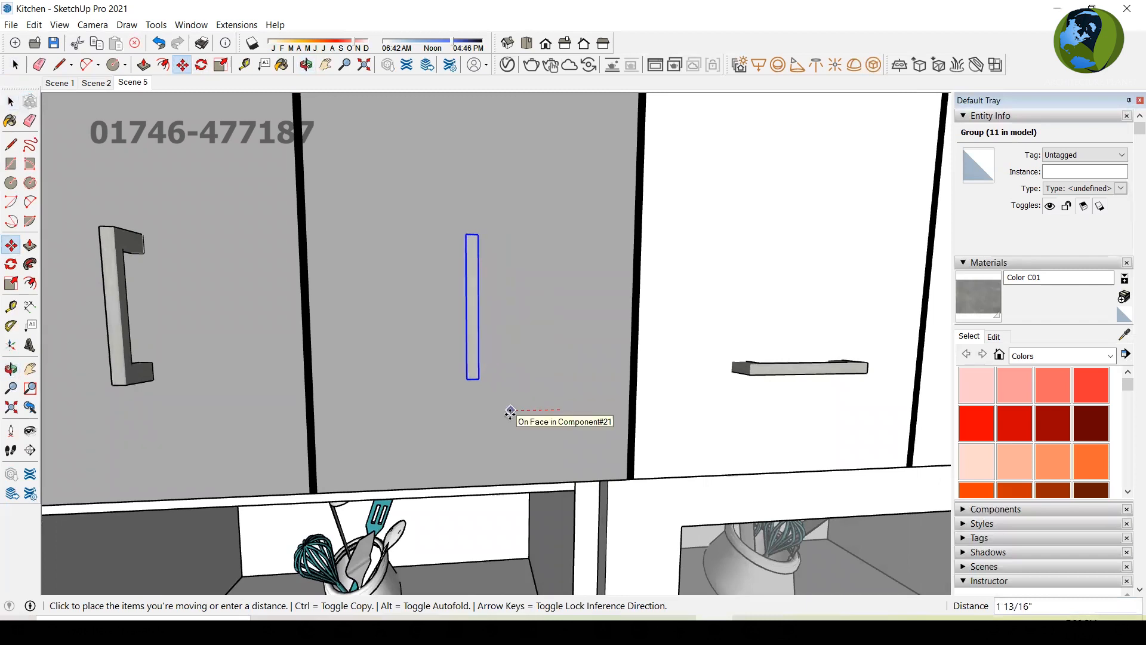
{"action": "left_click", "coordinate": [510, 413]}
{"action": "key", "text": "space"}
Rotate the horizontal handle on the white door beside the second gray door 90° about its end corner to stand upright.
{"action": "scroll", "coordinate": [507, 384], "scroll_direction": "down", "scroll_amount": 5}
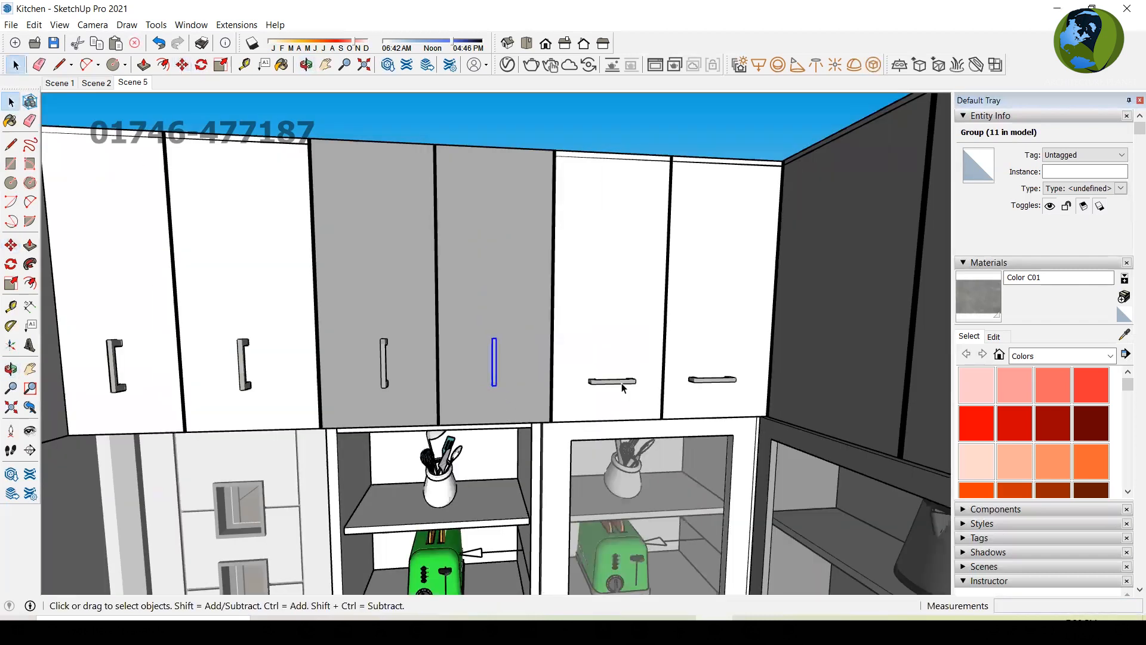
{"action": "middle_click_drag", "start_coordinate": [626, 387], "coordinate": [875, 395]}
{"action": "middle_click_drag", "start_coordinate": [437, 435], "coordinate": [643, 396]}
{"action": "key", "text": "q"}
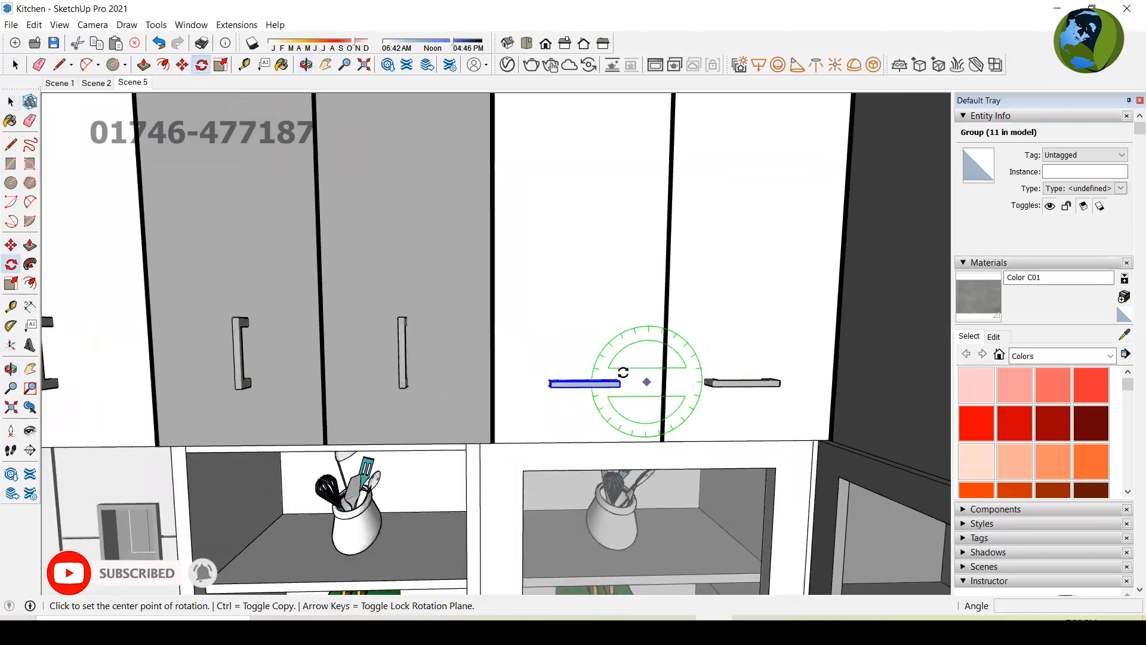
{"action": "left_click", "coordinate": [619, 387]}
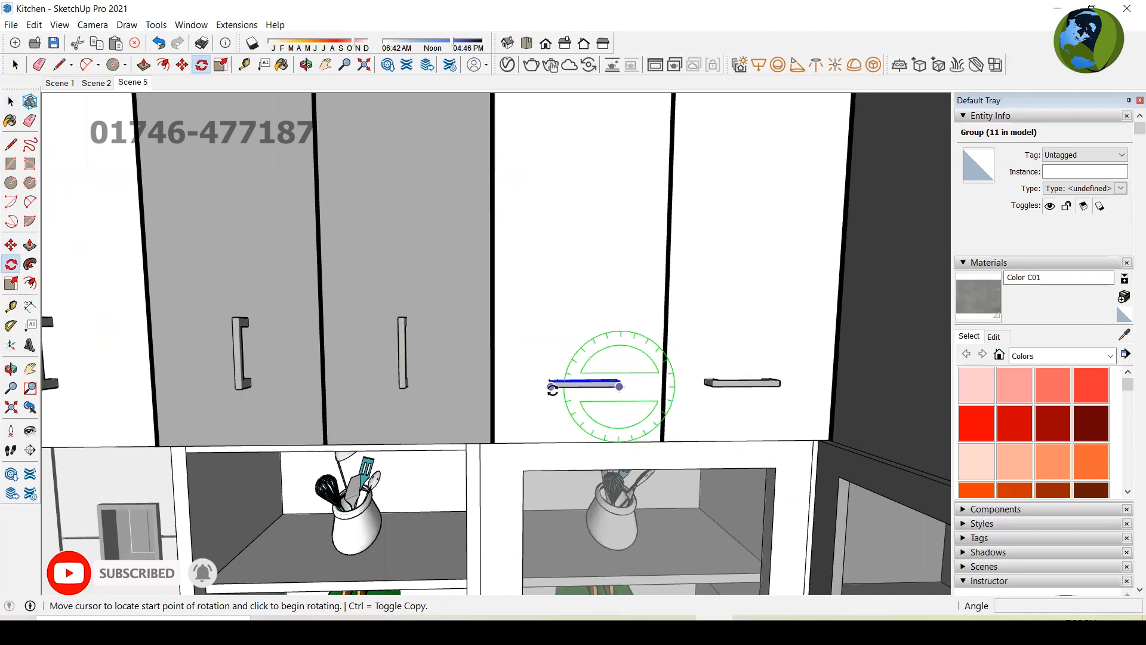
{"action": "left_click", "coordinate": [552, 387]}
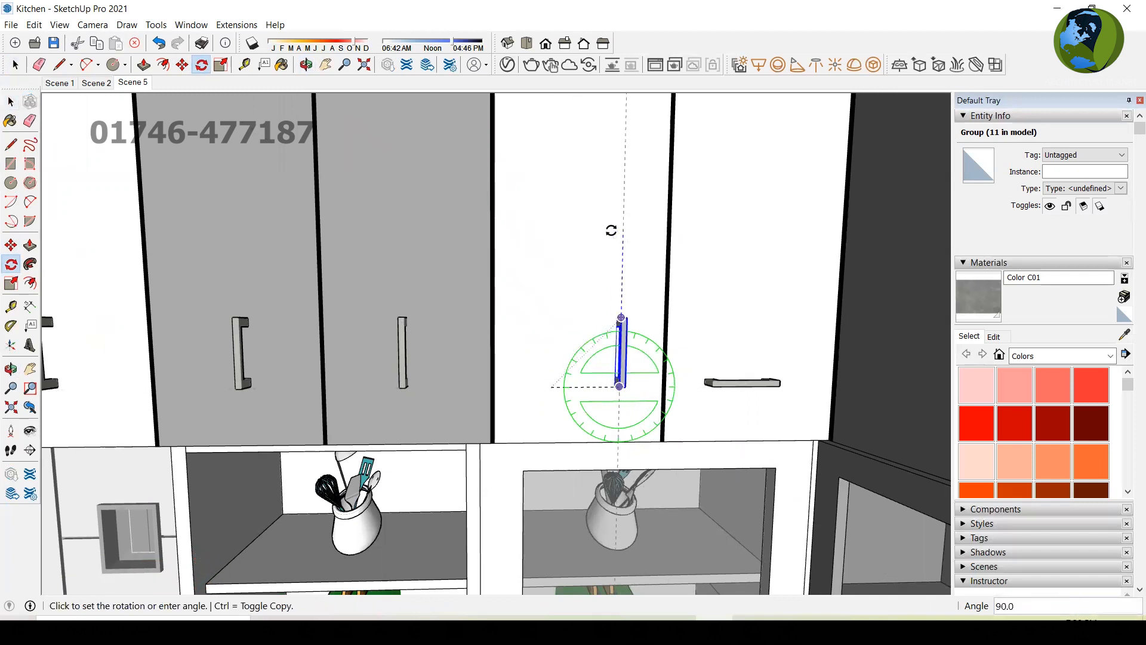
{"action": "left_click", "coordinate": [610, 229]}
Move the upright handle on the white door beside the gray doors sideways toward the middle of that door.
{"action": "middle_click_drag", "start_coordinate": [653, 430], "coordinate": [618, 454]}
{"action": "key", "text": "m"}
{"action": "left_click", "coordinate": [639, 431]}
{"action": "left_click", "coordinate": [597, 435]}
Rotate the same white door's handle about 4.6° around its lower corner to align it with the vertical axis.
{"action": "scroll", "coordinate": [621, 436], "scroll_direction": "up", "scroll_amount": 4}
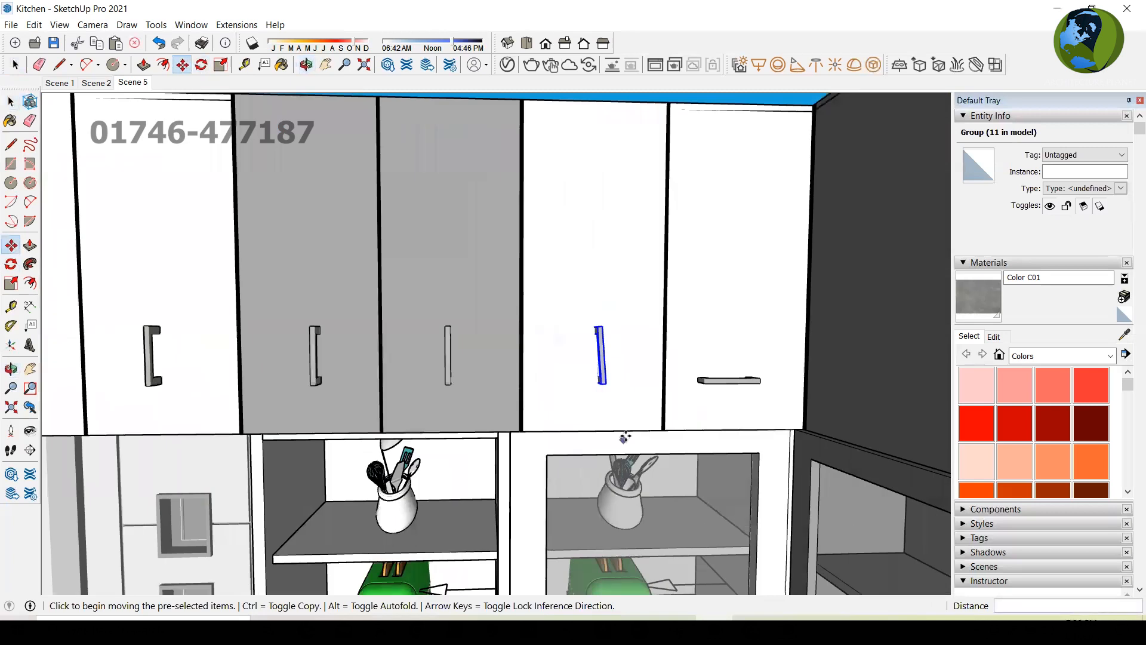
{"action": "key", "text": "q"}
{"action": "scroll", "coordinate": [601, 373], "scroll_direction": "up", "scroll_amount": 2}
{"action": "left_click", "coordinate": [598, 379]}
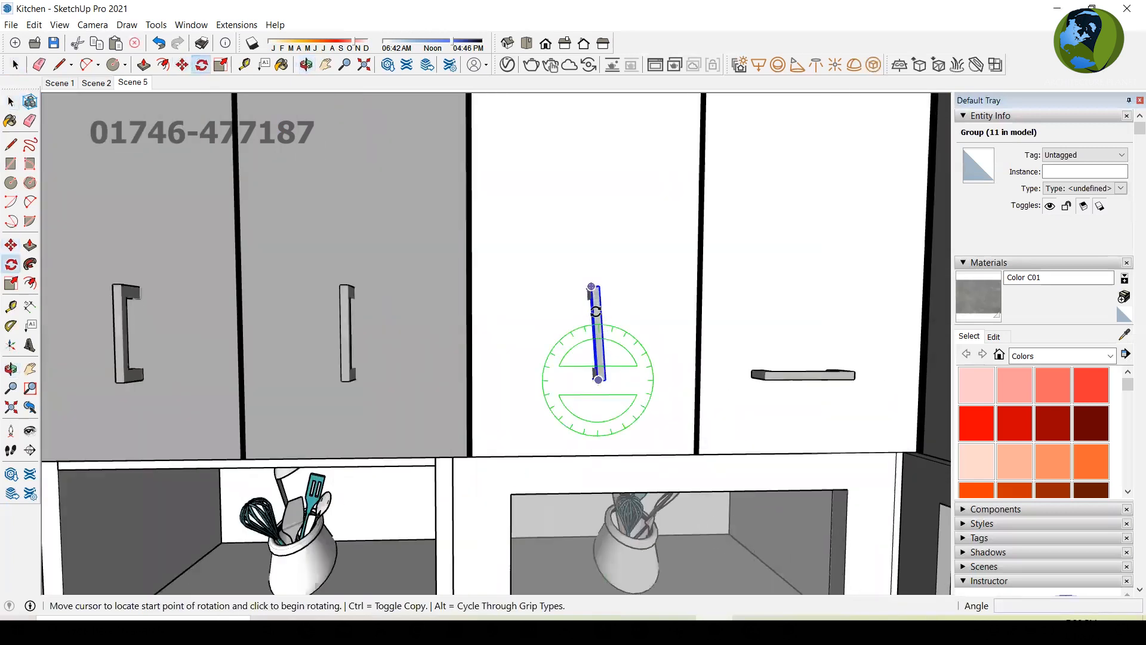
{"action": "left_click", "coordinate": [598, 286]}
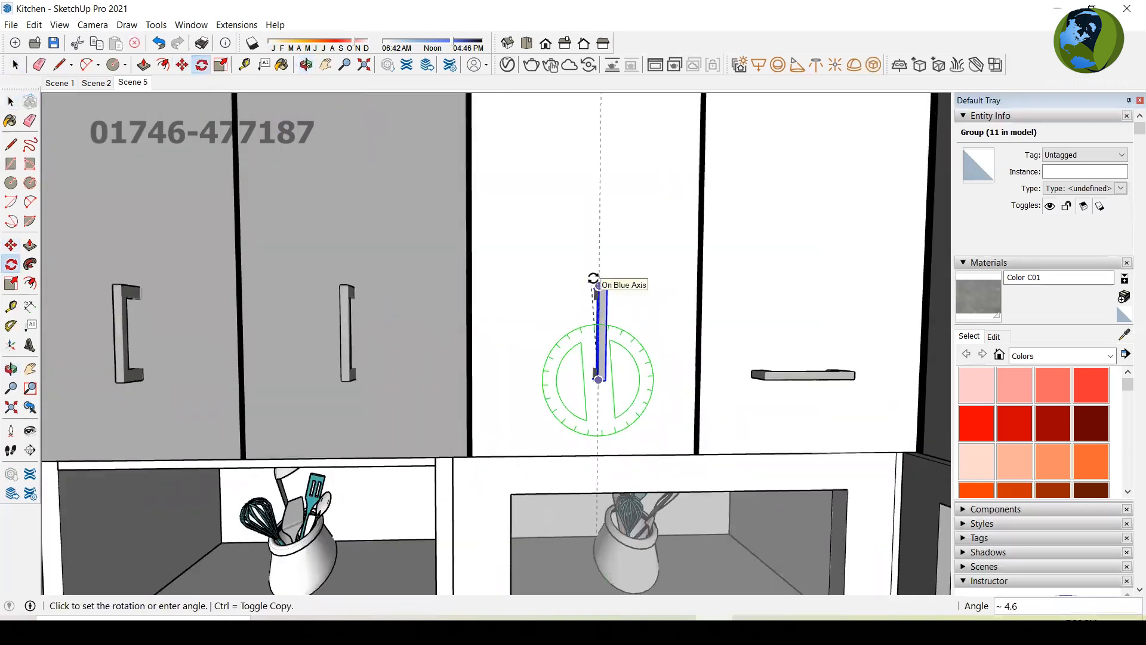
{"action": "left_click", "coordinate": [593, 279]}
{"action": "scroll", "coordinate": [506, 380], "scroll_direction": "down", "scroll_amount": 3}
{"action": "key", "text": "space"}
{"action": "scroll", "coordinate": [560, 429], "scroll_direction": "down", "scroll_amount": 2}
{"action": "middle_click_drag", "start_coordinate": [560, 430], "coordinate": [590, 447]}
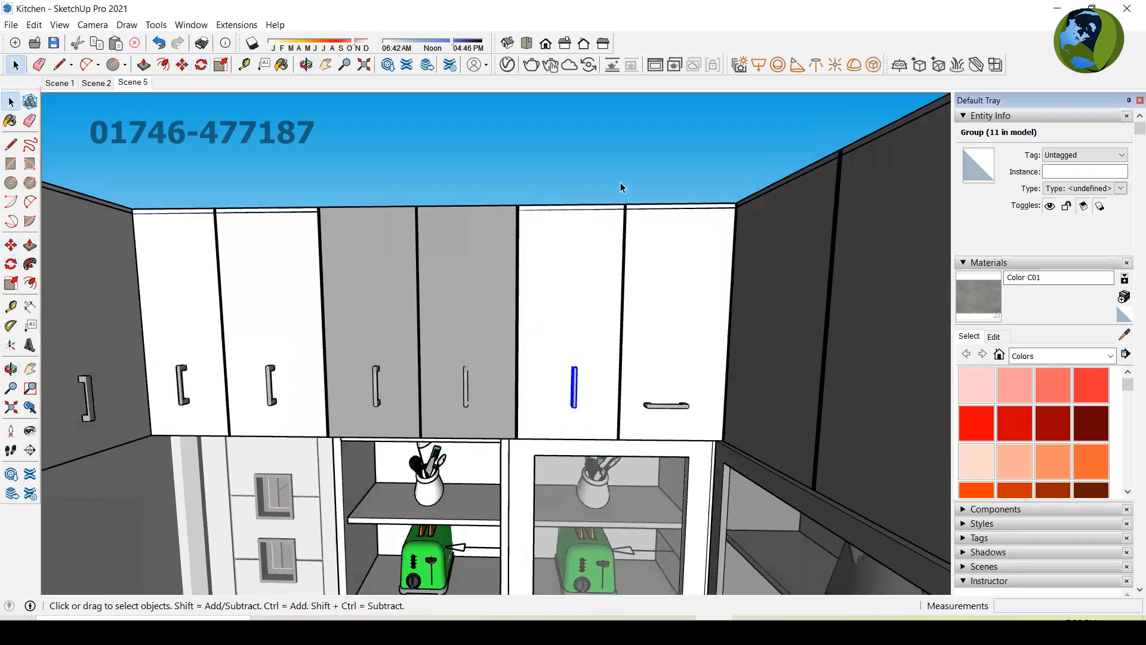
{"action": "left_click", "coordinate": [621, 188]}
Rotate the horizontal handle on the last white door by the corner about its end, in the door plane, to stand upright.
{"action": "scroll", "coordinate": [578, 326], "scroll_direction": "down", "scroll_amount": 1}
{"action": "scroll", "coordinate": [613, 397], "scroll_direction": "up", "scroll_amount": 2}
{"action": "middle_click_drag", "start_coordinate": [621, 405], "coordinate": [687, 396]}
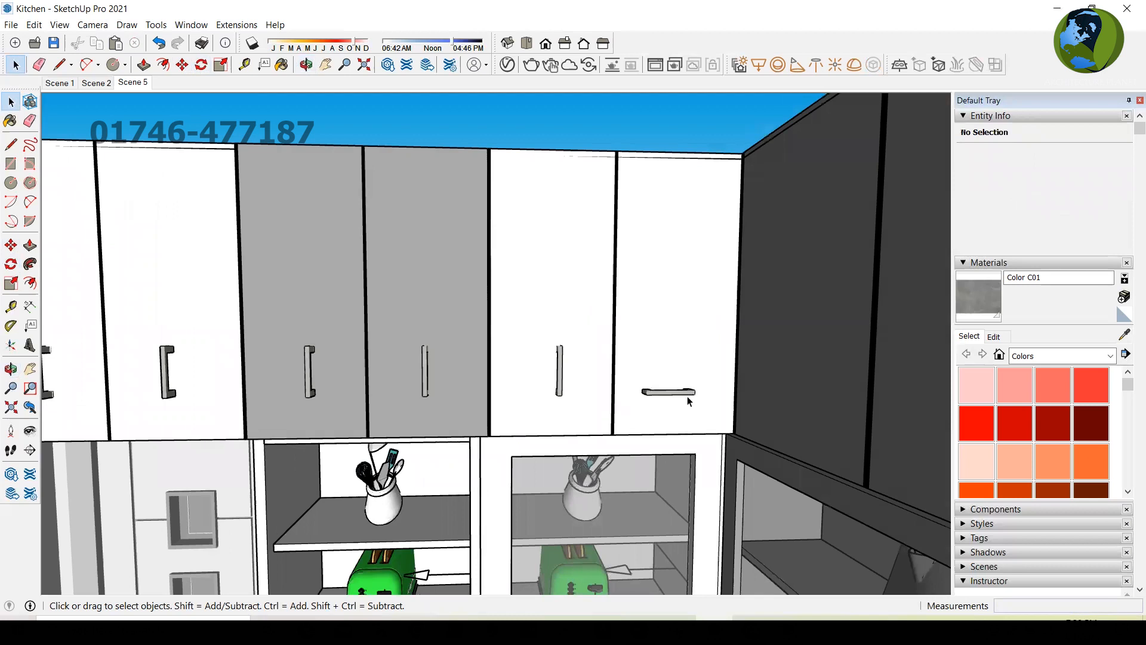
{"action": "left_click", "coordinate": [686, 396]}
{"action": "scroll", "coordinate": [686, 396], "scroll_direction": "up", "scroll_amount": 3}
{"action": "key", "text": "q"}
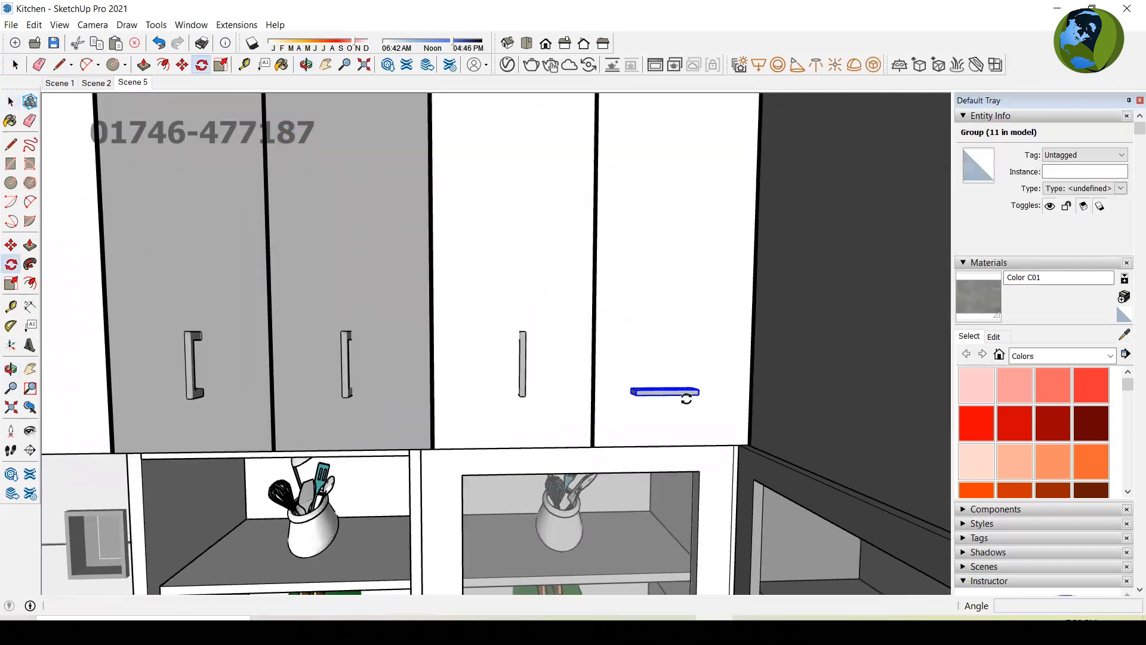
{"action": "scroll", "coordinate": [687, 399], "scroll_direction": "up", "scroll_amount": 2}
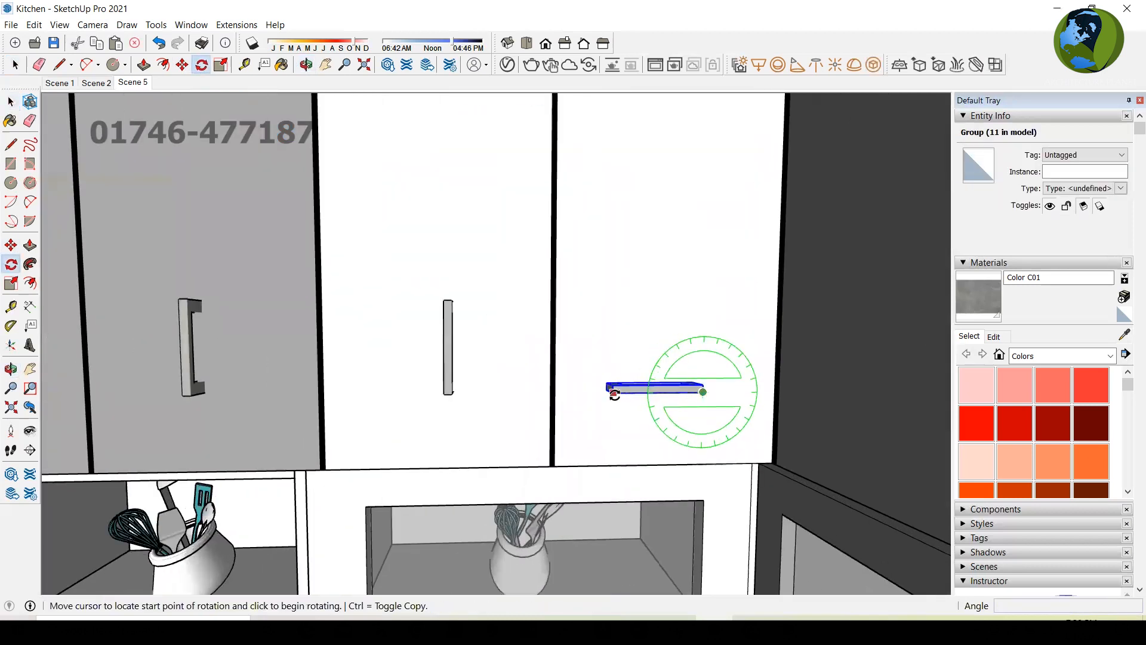
{"action": "left_click", "coordinate": [614, 393]}
{"action": "left_click", "coordinate": [706, 180]}
{"action": "key", "text": "space"}
Move the last white door's upright handle about 1 3/4" sideways toward the middle of the door.
{"action": "mouse_move", "coordinate": [671, 383]}
{"action": "middle_mouse_down"}
{"action": "mouse_move", "coordinate": [604, 409]}
{"action": "mouse_move", "coordinate": [735, 379]}
{"action": "mouse_move", "coordinate": [655, 402]}
{"action": "mouse_move", "coordinate": [696, 378]}
{"action": "mouse_move", "coordinate": [686, 386]}
{"action": "middle_mouse_up"}
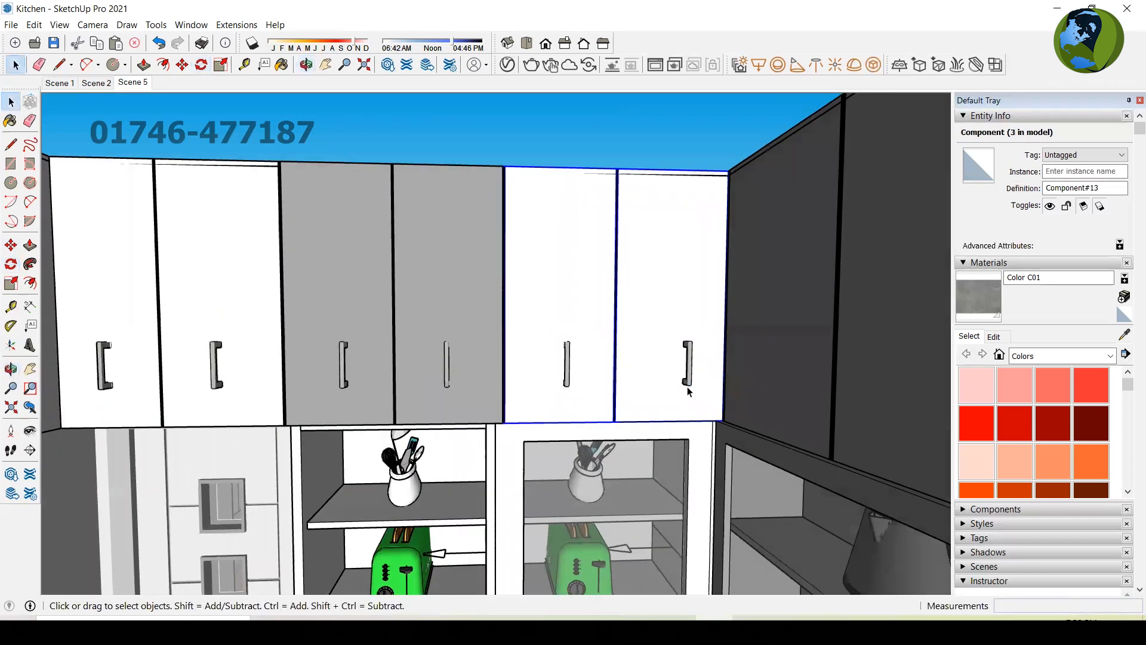
{"action": "left_click", "coordinate": [675, 382]}
{"action": "key", "text": "m"}
{"action": "left_click", "coordinate": [672, 394]}
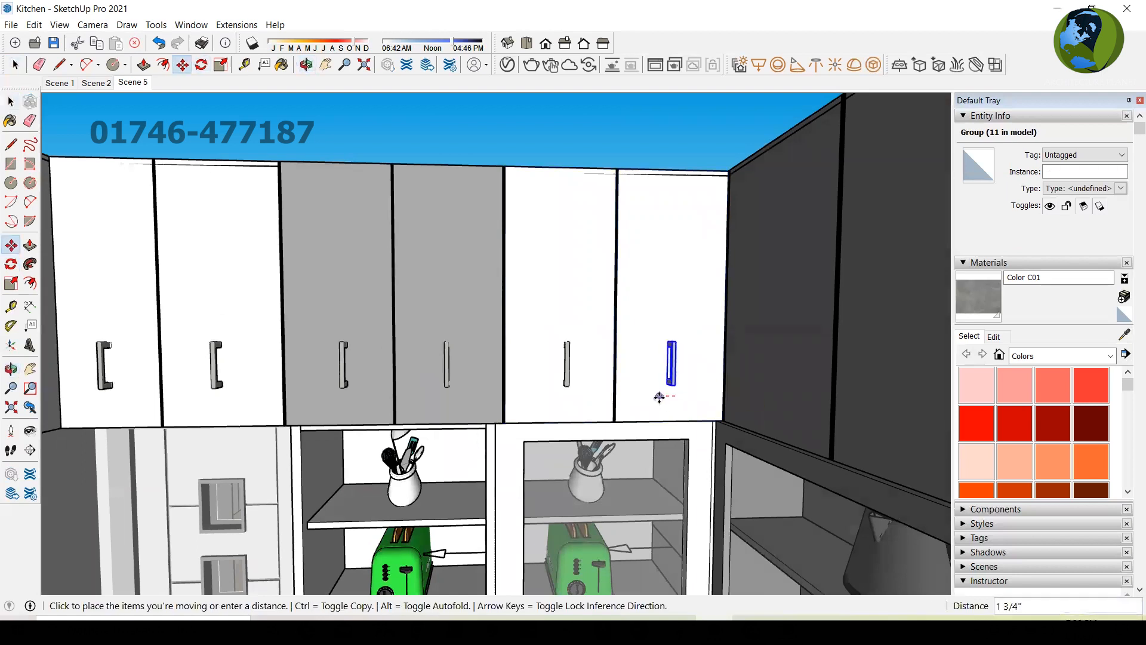
{"action": "left_click", "coordinate": [657, 397]}
{"action": "key", "text": "space"}
Examine the kitchen from above and from both ends, comparing the handles on the two facing rows of wall cabinets.
{"action": "middle_click_drag", "start_coordinate": [657, 397], "coordinate": [636, 202]}
{"action": "left_click", "coordinate": [604, 153]}
{"action": "middle_click_drag", "start_coordinate": [604, 152], "coordinate": [634, 233]}
{"action": "scroll", "coordinate": [600, 432], "scroll_direction": "down", "scroll_amount": 4}
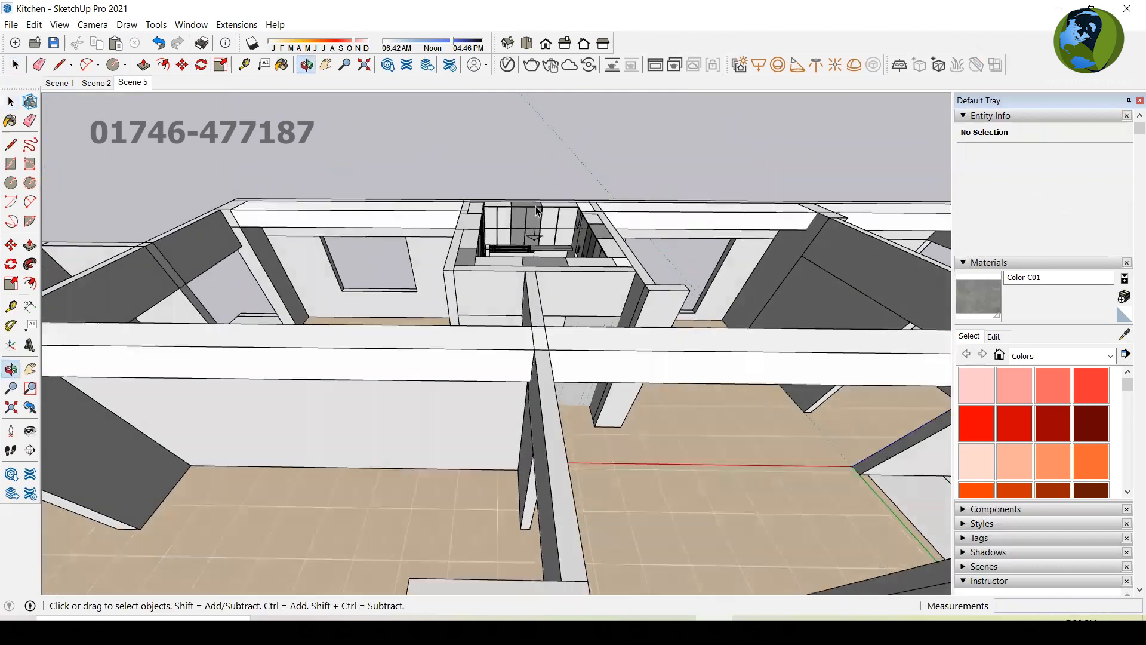
{"action": "scroll", "coordinate": [540, 194], "scroll_direction": "up", "scroll_amount": 6}
{"action": "scroll", "coordinate": [543, 190], "scroll_direction": "up", "scroll_amount": 3}
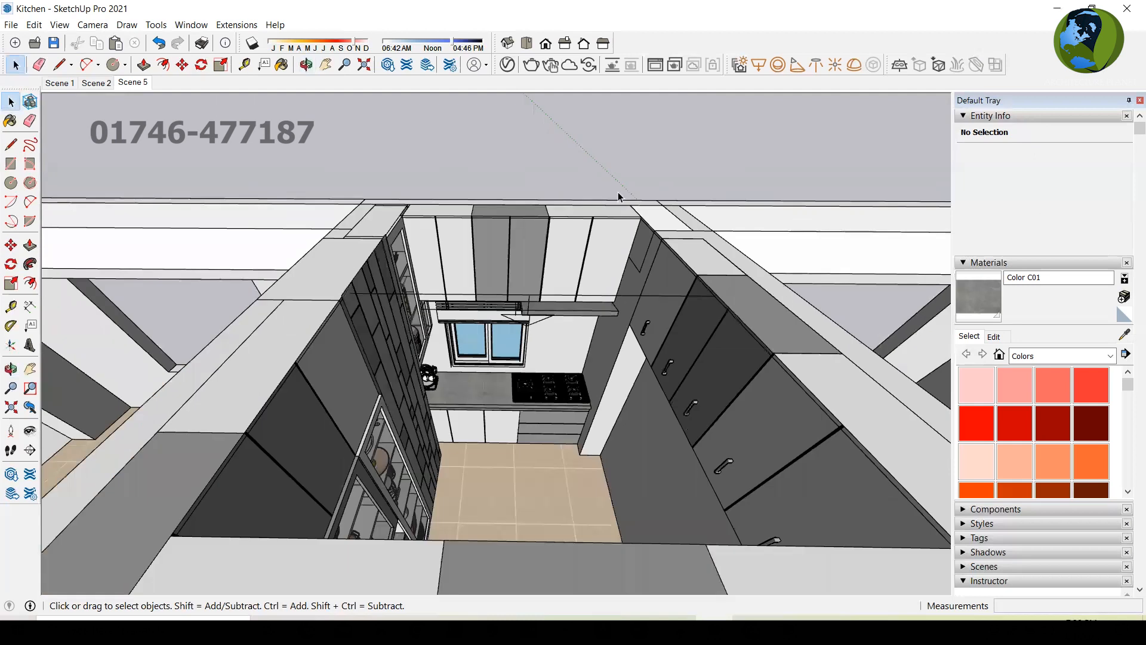
{"action": "middle_click_drag", "start_coordinate": [619, 194], "coordinate": [287, 344]}
{"action": "middle_click_drag", "start_coordinate": [170, 324], "coordinate": [360, 196]}
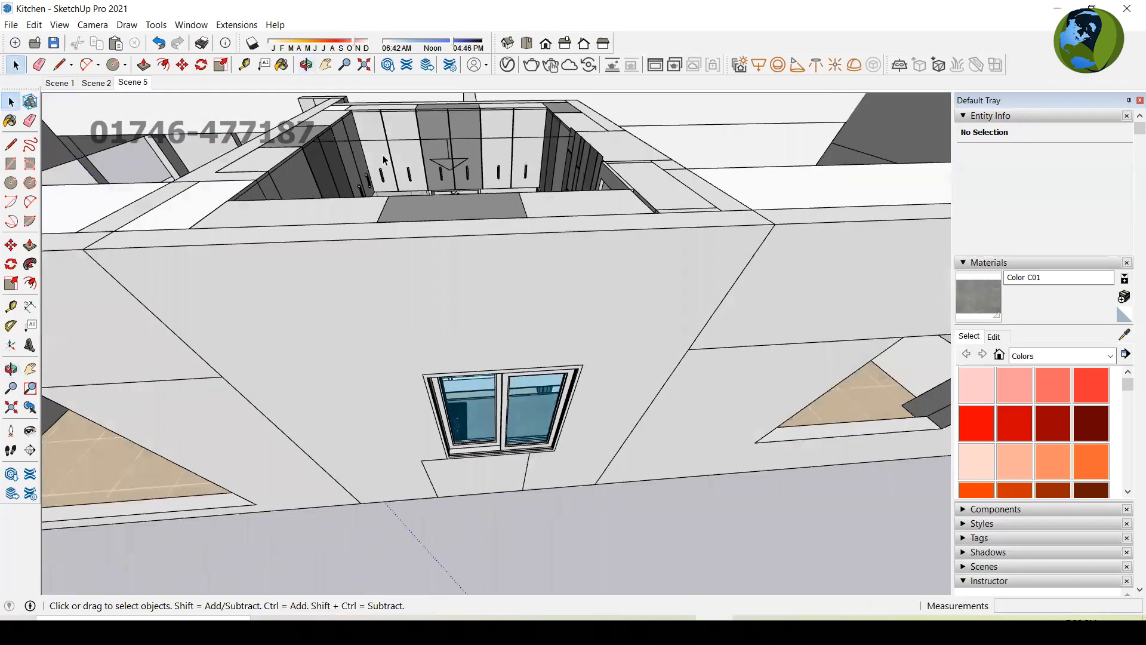
{"action": "scroll", "coordinate": [360, 197], "scroll_direction": "up", "scroll_amount": 2}
{"action": "scroll", "coordinate": [361, 196], "scroll_direction": "up", "scroll_amount": 4}
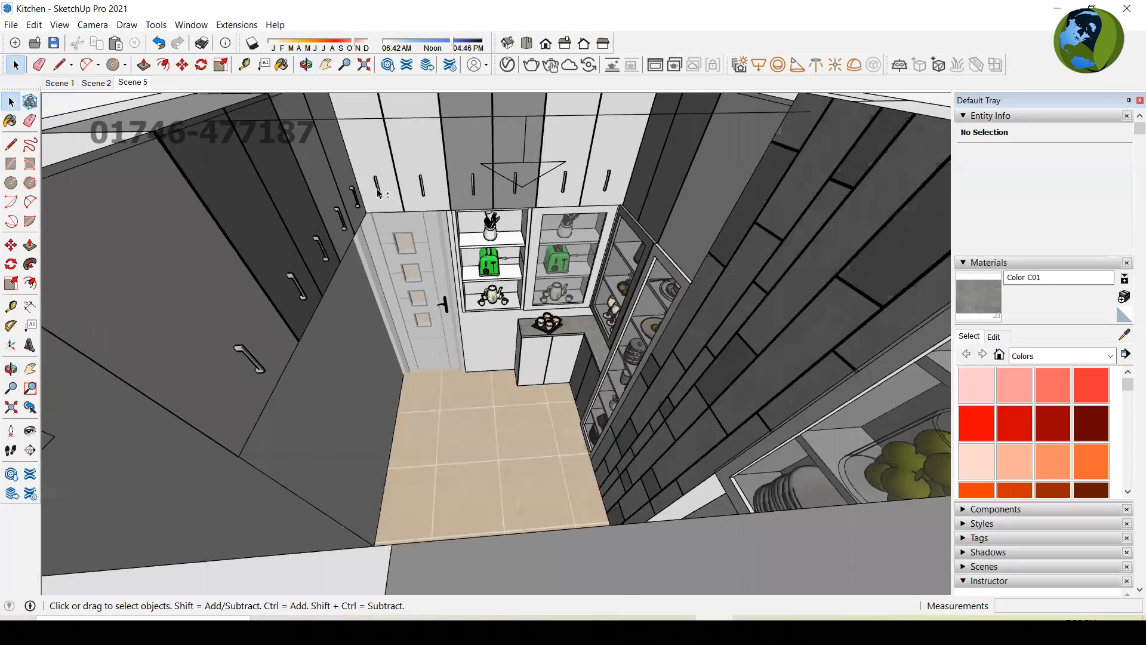
{"action": "left_click", "coordinate": [378, 193], "text": "shift"}
{"action": "left_click", "coordinate": [402, 200], "text": "shift"}
{"action": "left_click", "coordinate": [418, 310]}
{"action": "left_click", "coordinate": [406, 279]}
{"action": "scroll", "coordinate": [439, 327], "scroll_direction": "down", "scroll_amount": 4}
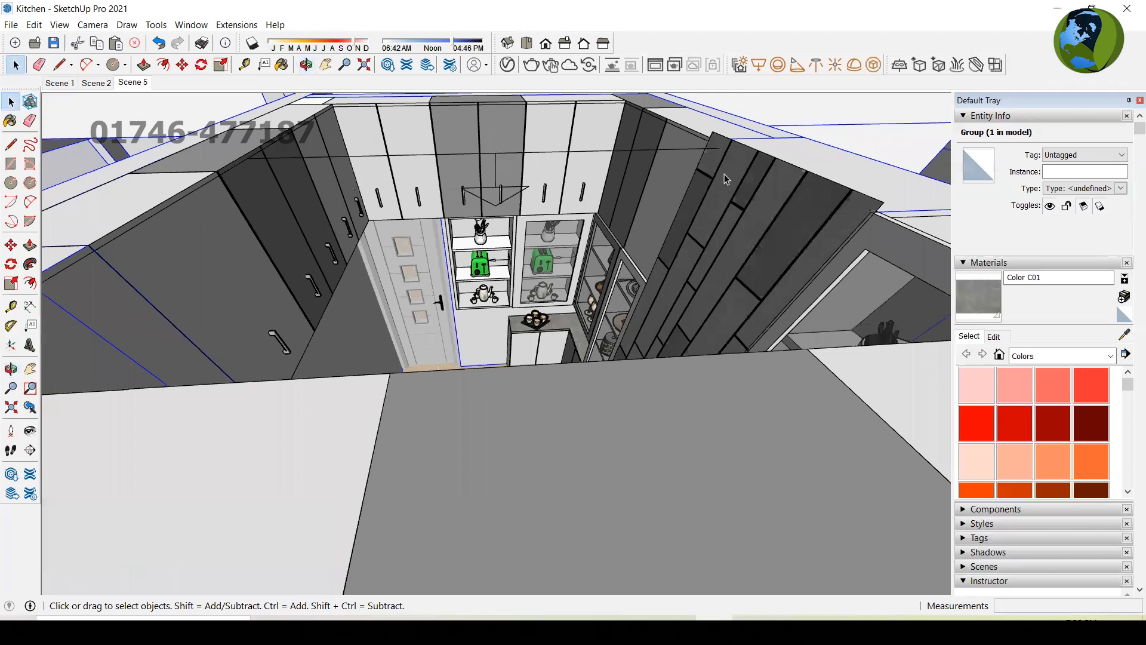
{"action": "scroll", "coordinate": [601, 353], "scroll_direction": "down", "scroll_amount": 2}
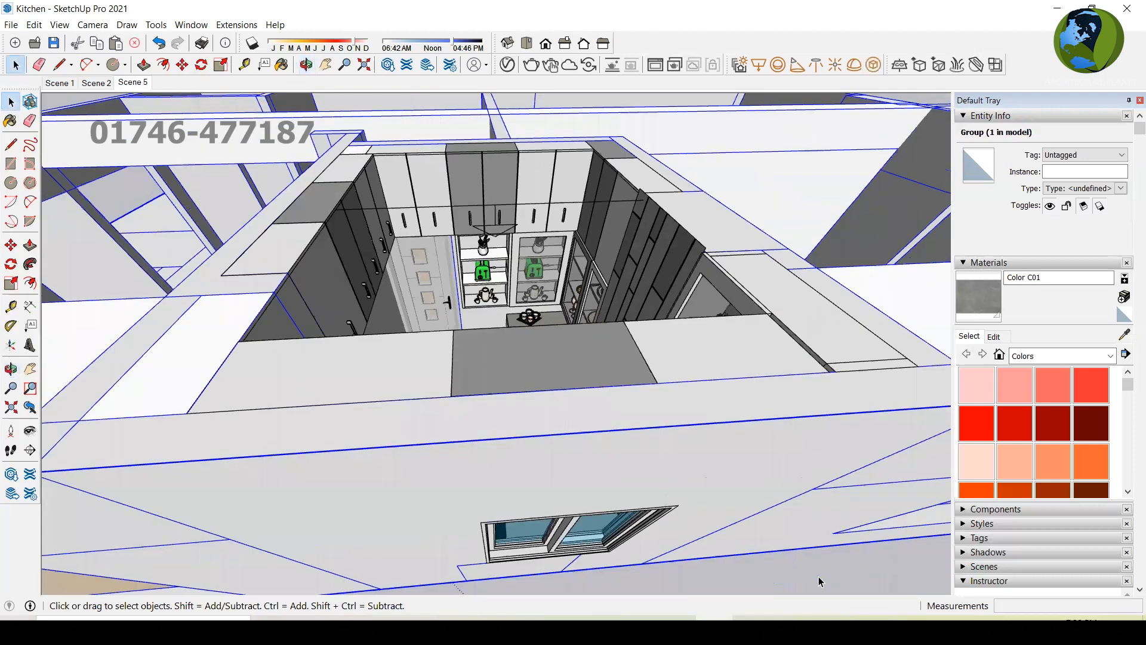
{"action": "left_click", "coordinate": [828, 578]}
Copy the six upright handles from the wall cabinets above the entrance door about 6' 8 1/16" across to the facing cabinets above the window.
{"action": "scroll", "coordinate": [406, 182], "scroll_direction": "up", "scroll_amount": 3}
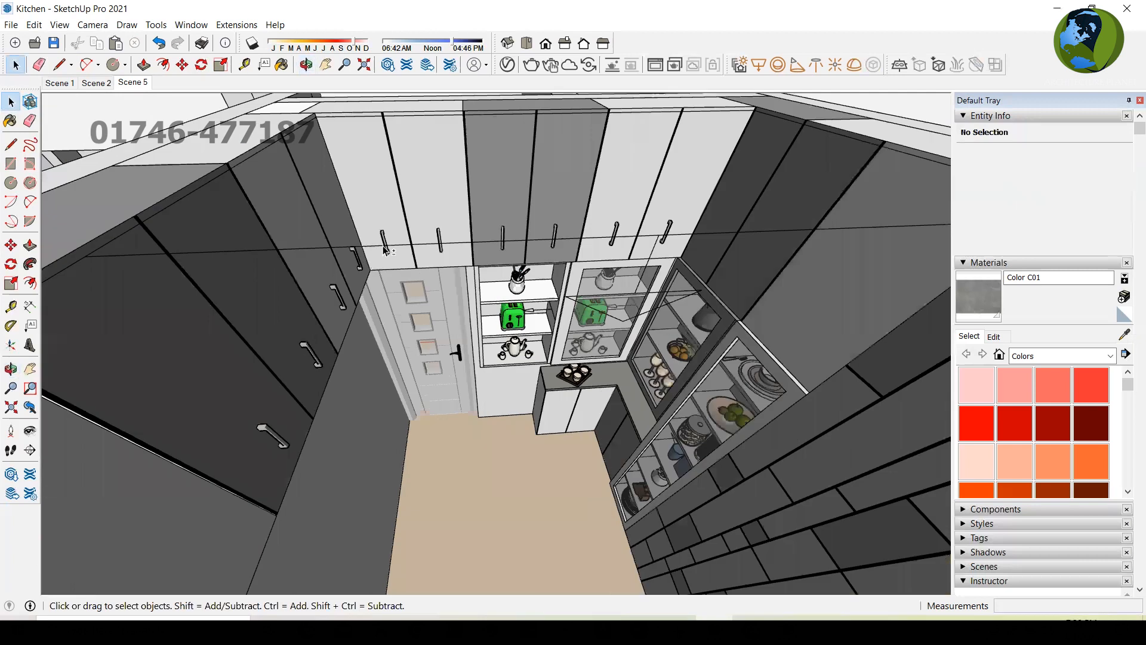
{"action": "left_click", "coordinate": [385, 250]}
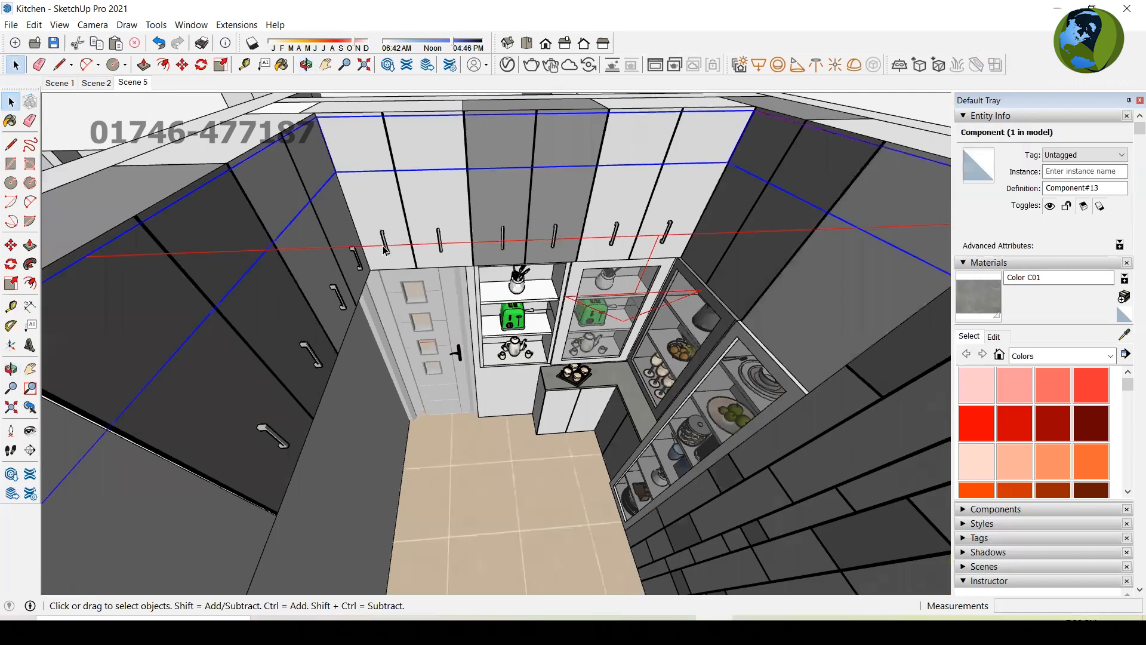
{"action": "left_click", "coordinate": [384, 250], "text": "shift"}
{"action": "left_click", "coordinate": [387, 252], "text": "shift"}
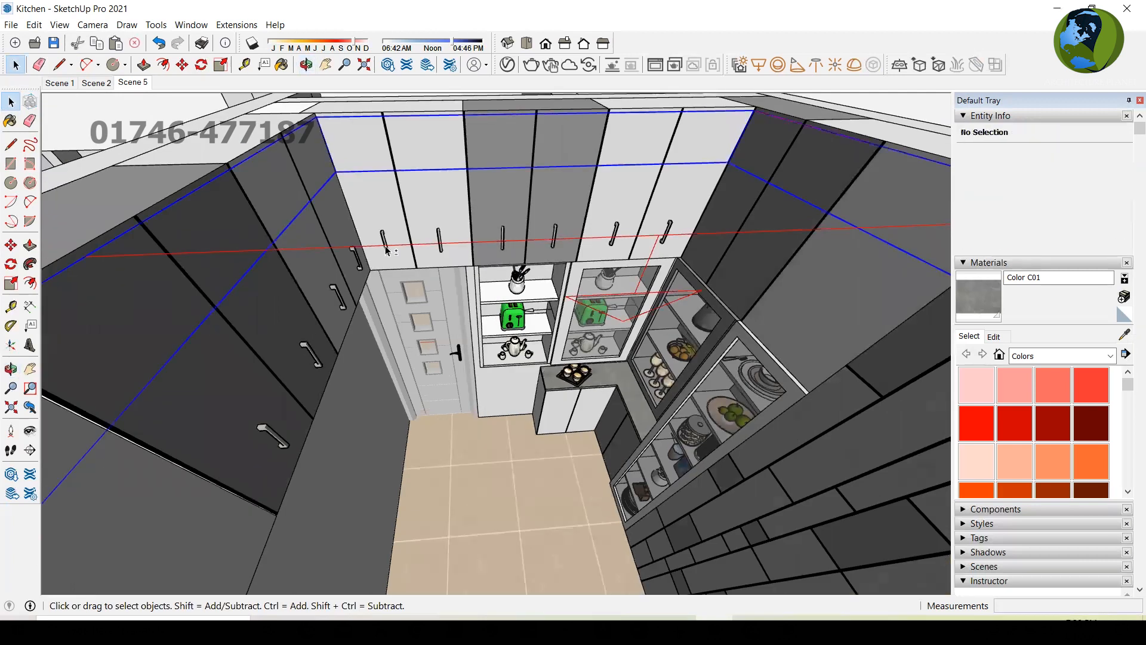
{"action": "left_click", "coordinate": [386, 248], "text": "shift"}
{"action": "left_click", "coordinate": [385, 246], "text": "shift"}
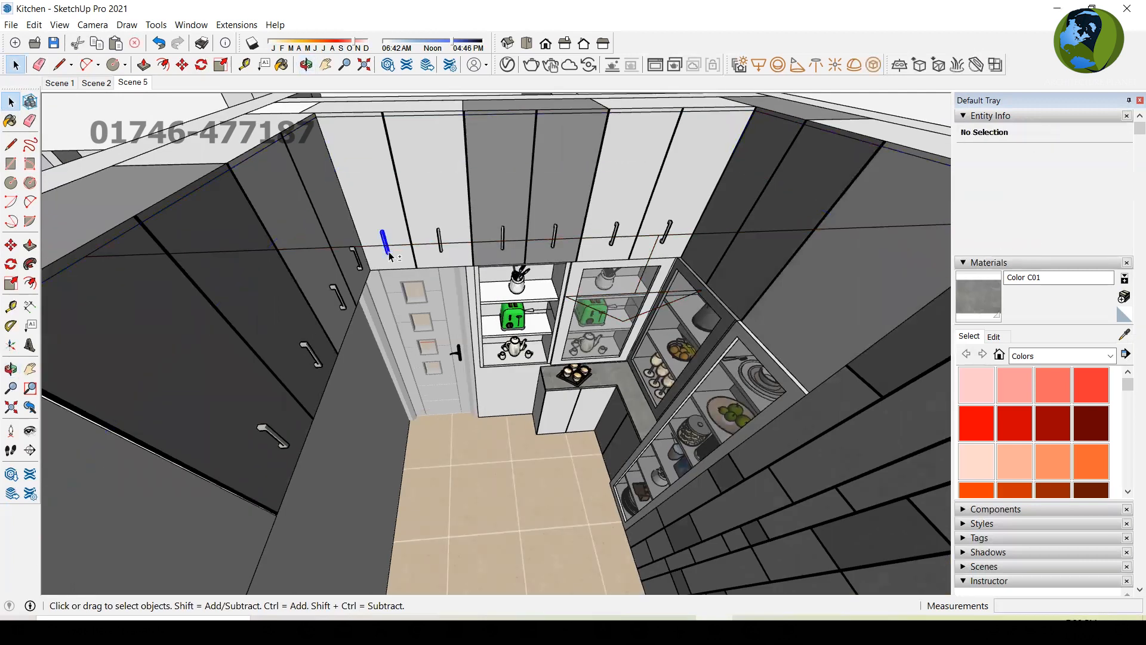
{"action": "left_click", "coordinate": [441, 249], "text": "shift"}
{"action": "left_click", "coordinate": [504, 249], "text": "shift"}
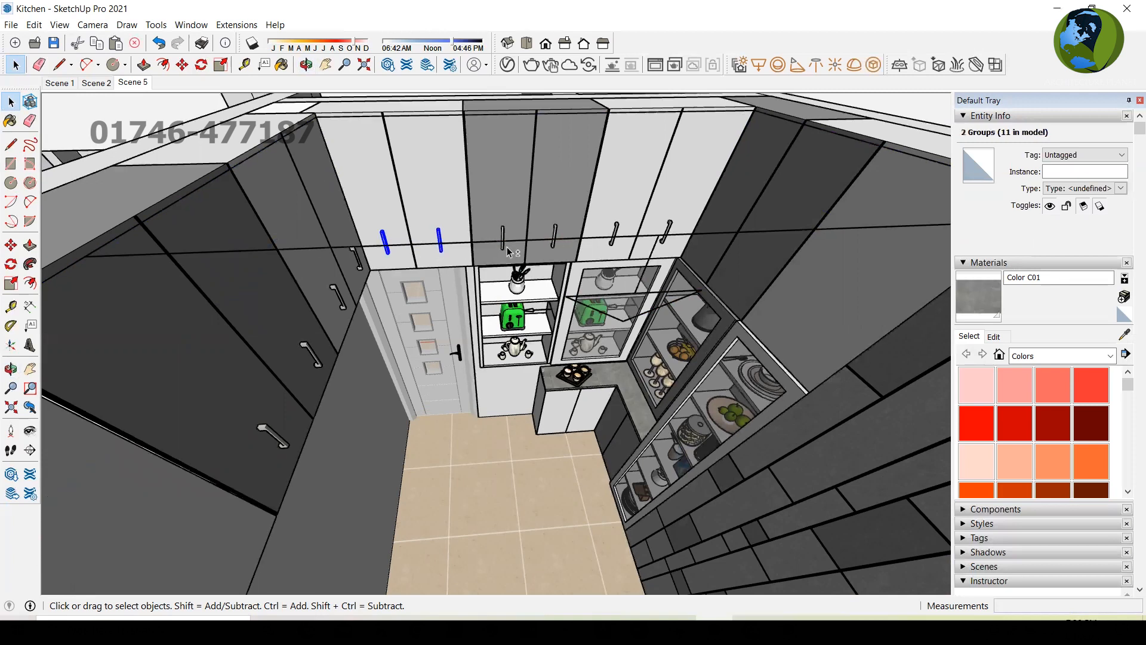
{"action": "left_click", "coordinate": [556, 249], "text": "shift"}
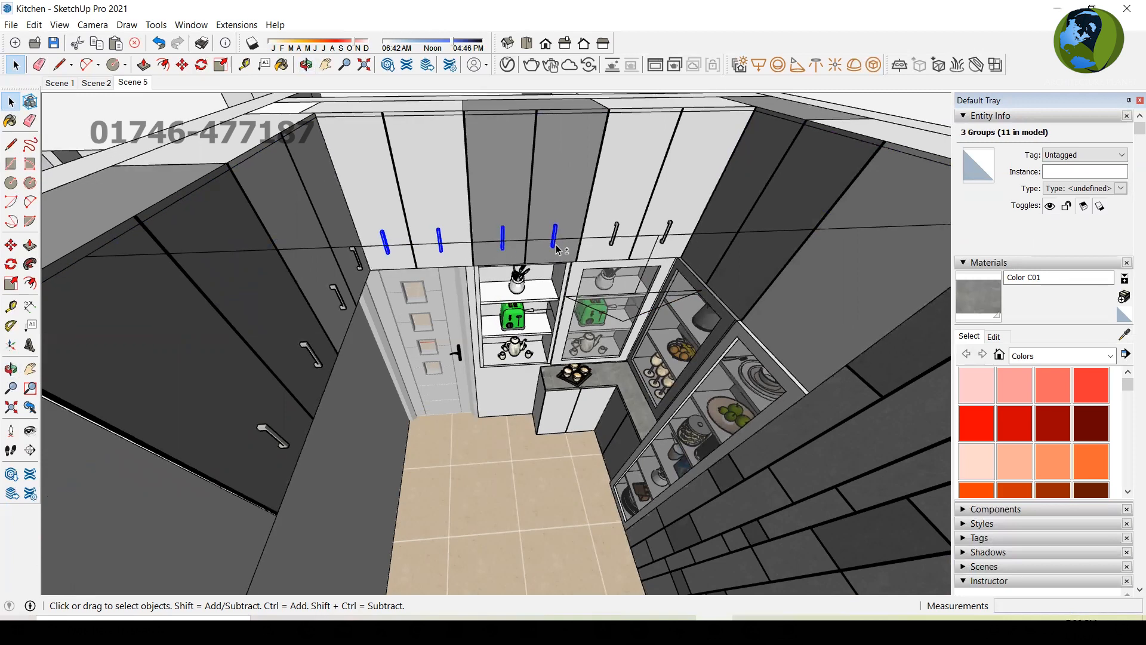
{"action": "left_click", "coordinate": [617, 233], "text": "shift"}
{"action": "left_click", "coordinate": [668, 231], "text": "shift"}
{"action": "key", "text": "m"}
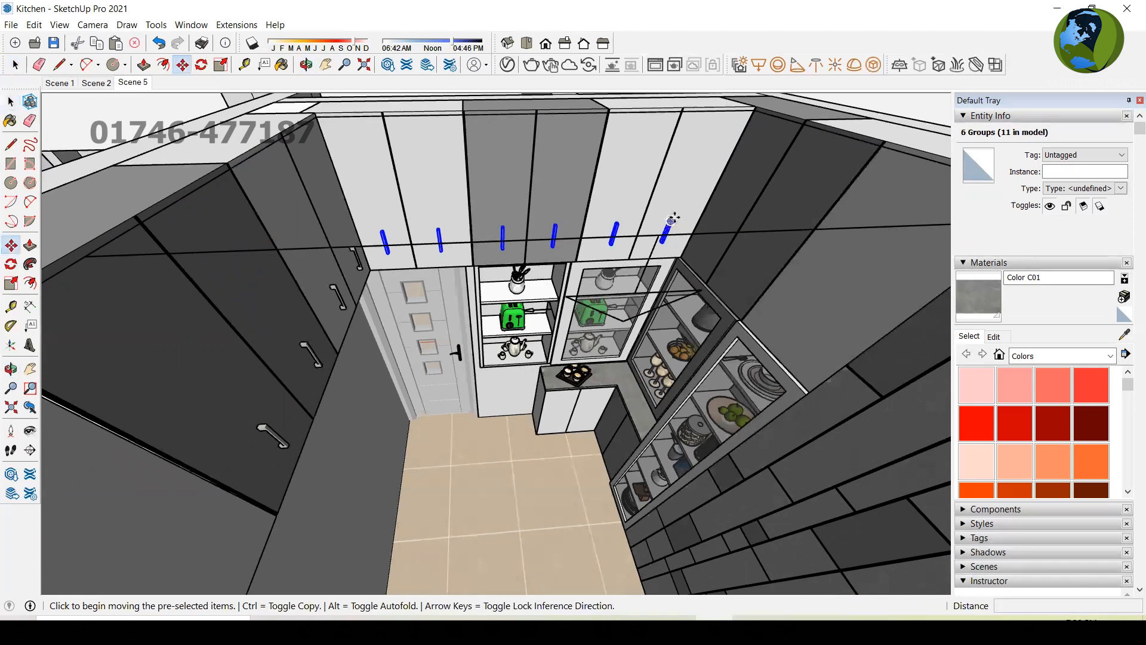
{"action": "left_click", "coordinate": [671, 221]}
{"action": "scroll", "coordinate": [627, 207], "scroll_direction": "up", "scroll_amount": 4}
{"action": "key", "text": "ctrl"}
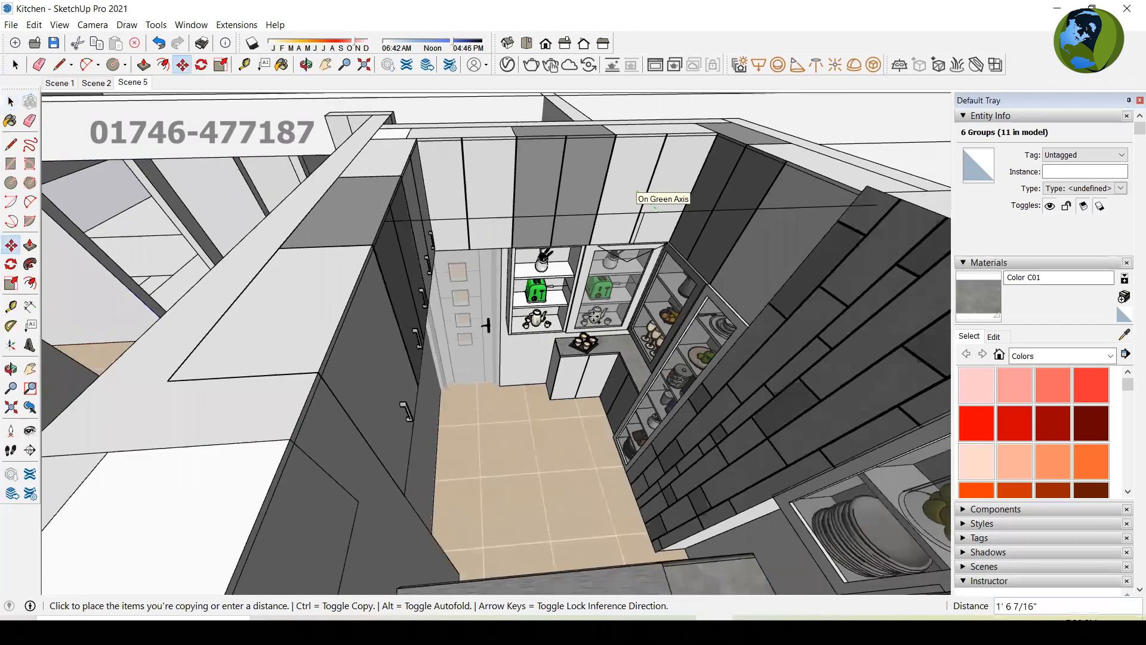
{"action": "scroll", "coordinate": [594, 321], "scroll_direction": "down", "scroll_amount": 5}
{"action": "middle_click_drag", "start_coordinate": [798, 379], "coordinate": [388, 222]}
{"action": "scroll", "coordinate": [371, 206], "scroll_direction": "up", "scroll_amount": 3}
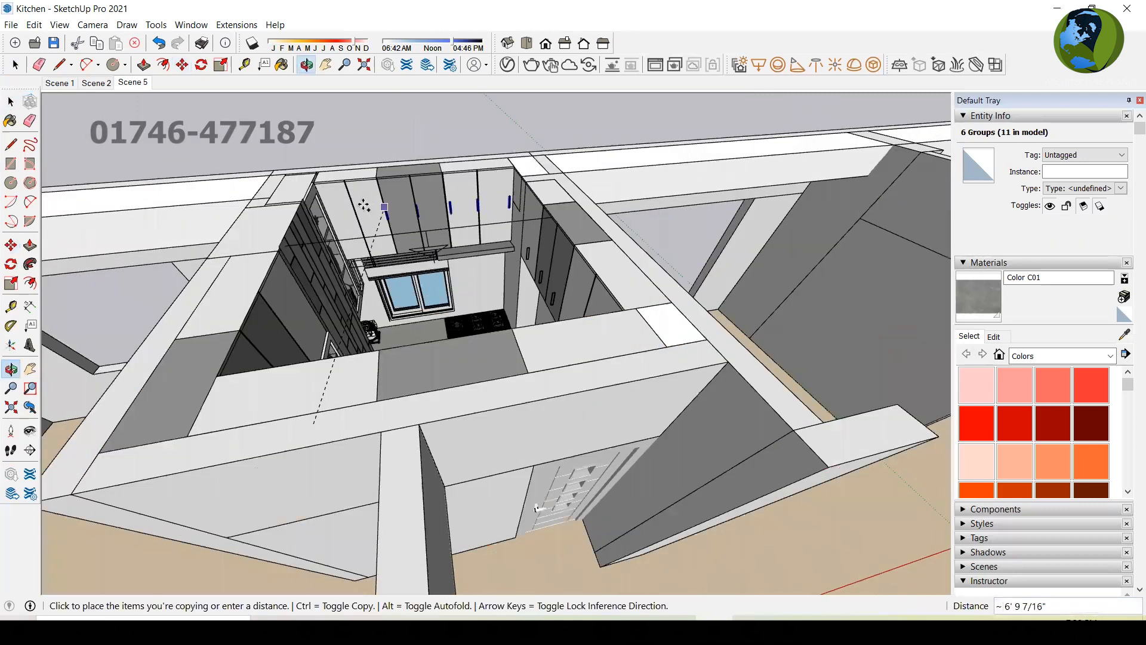
{"action": "scroll", "coordinate": [363, 205], "scroll_direction": "up", "scroll_amount": 2}
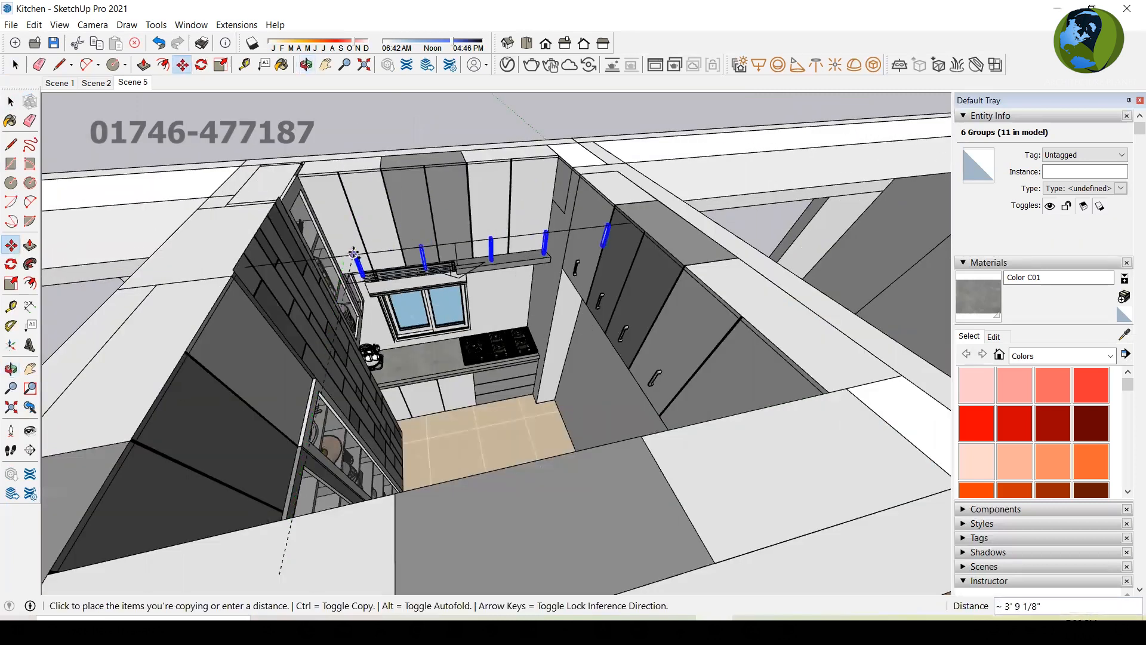
{"action": "scroll", "coordinate": [344, 244], "scroll_direction": "up", "scroll_amount": 4}
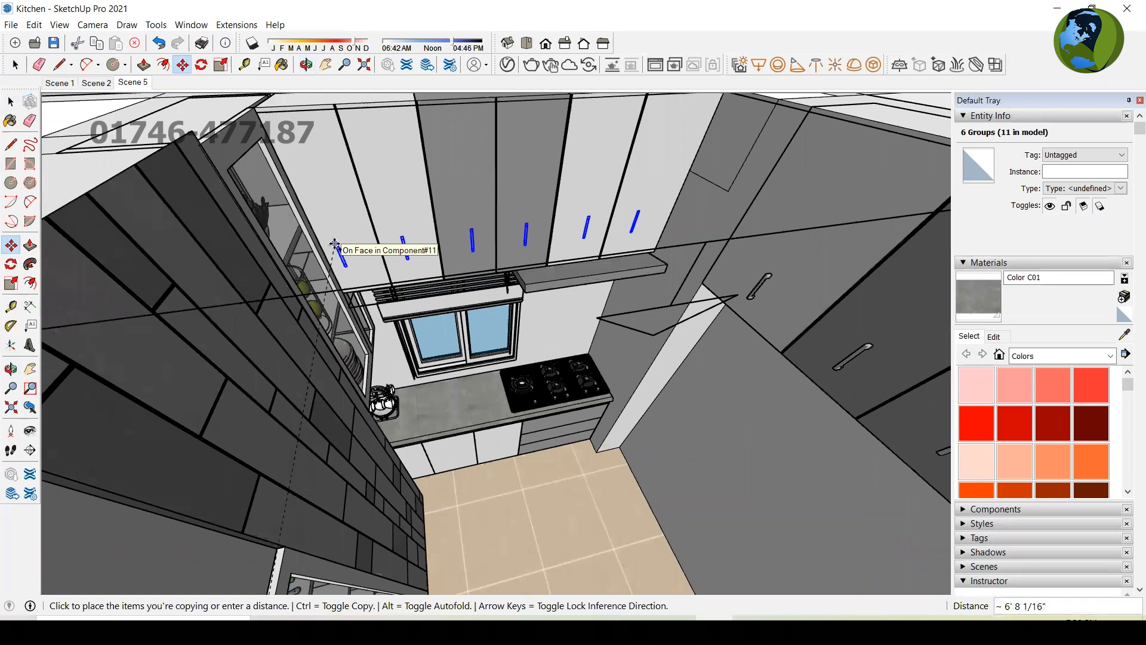
{"action": "left_click", "coordinate": [334, 243]}
Mirror the six copied handles along the green axis with a scale factor of -1.
{"action": "middle_click_drag", "start_coordinate": [440, 254], "coordinate": [403, 298]}
{"action": "key", "text": "s"}
{"action": "scroll", "coordinate": [513, 248], "scroll_direction": "up", "scroll_amount": 2}
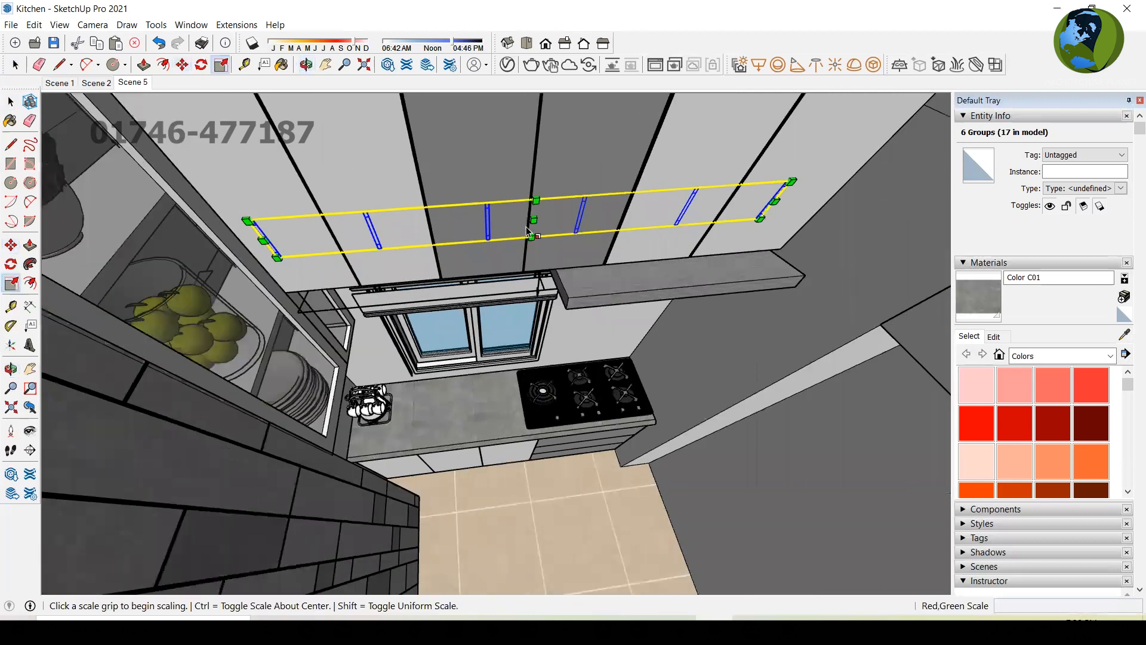
{"action": "left_click", "coordinate": [533, 220]}
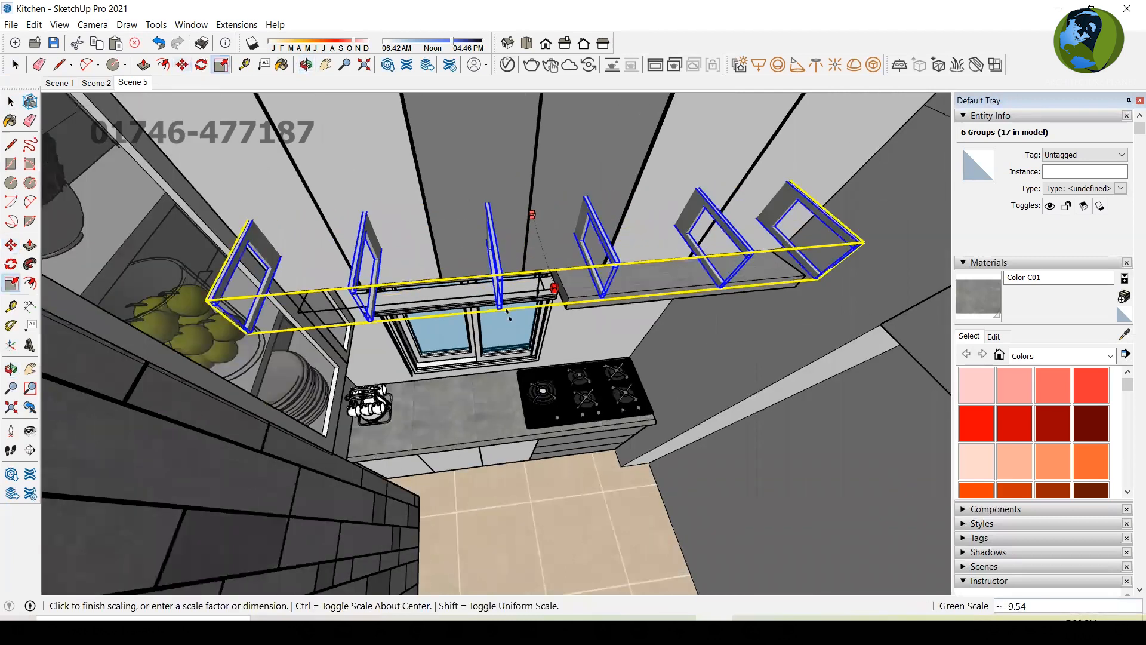
{"action": "scroll", "coordinate": [506, 337], "scroll_direction": "down", "scroll_amount": 2}
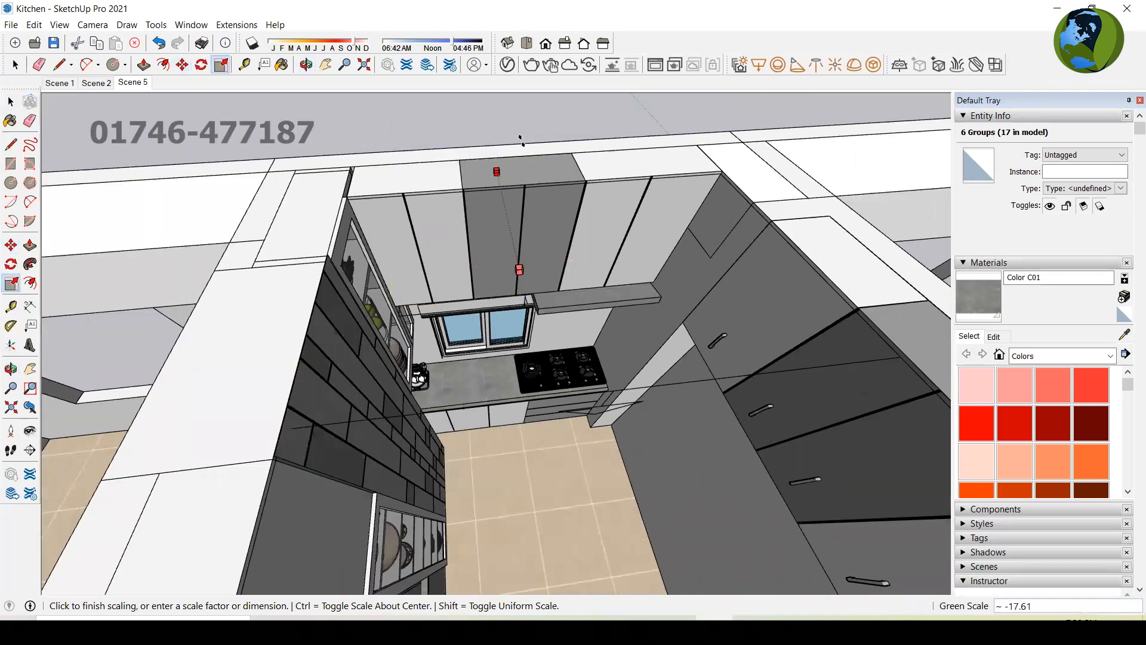
{"action": "type", "text": "-1"}
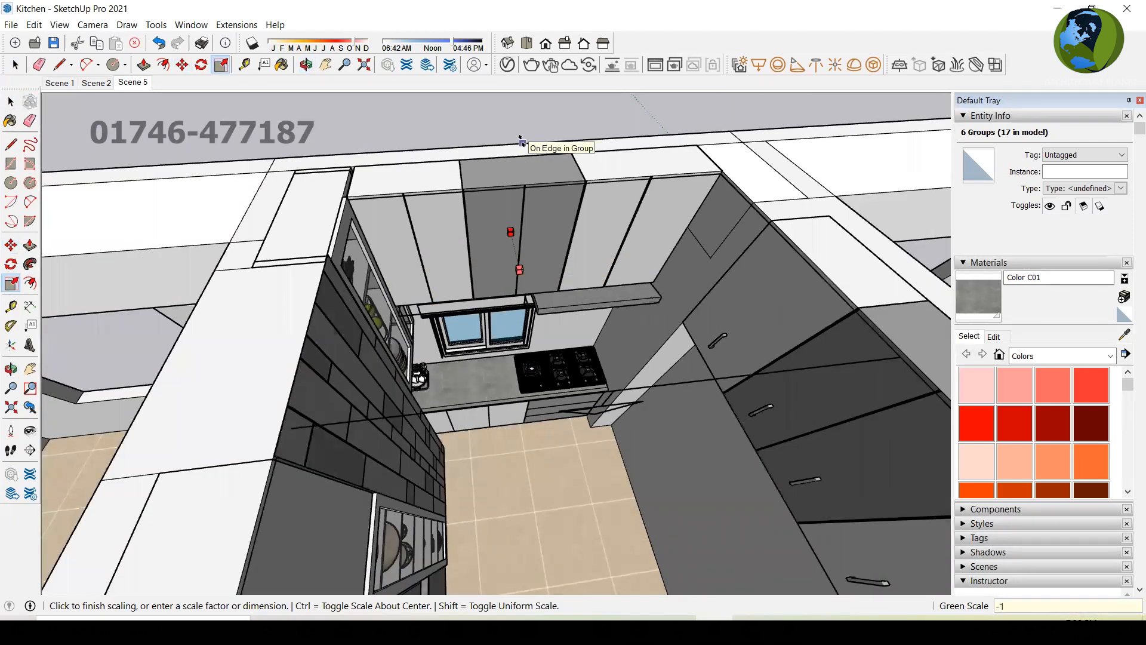
{"action": "key", "text": "Return"}
{"action": "key", "text": "space"}
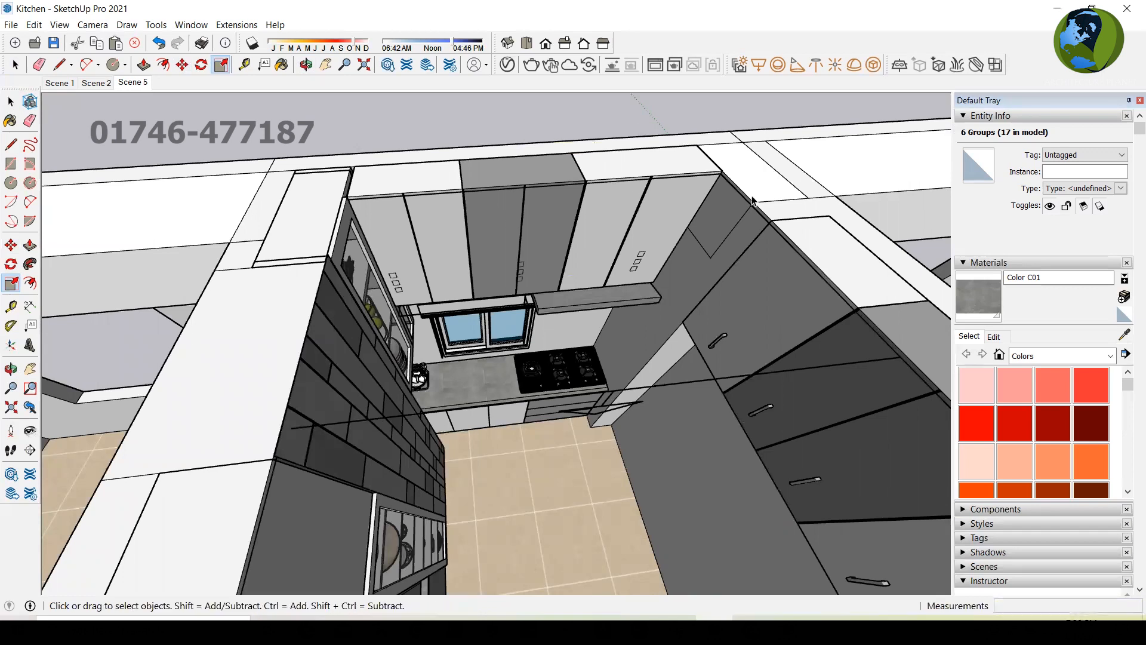
Move the six mirrored handles about 1' 8 5/8" to bring them out in front of the cabinets above the window.
{"action": "key", "text": "m"}
{"action": "left_click", "coordinate": [722, 148]}
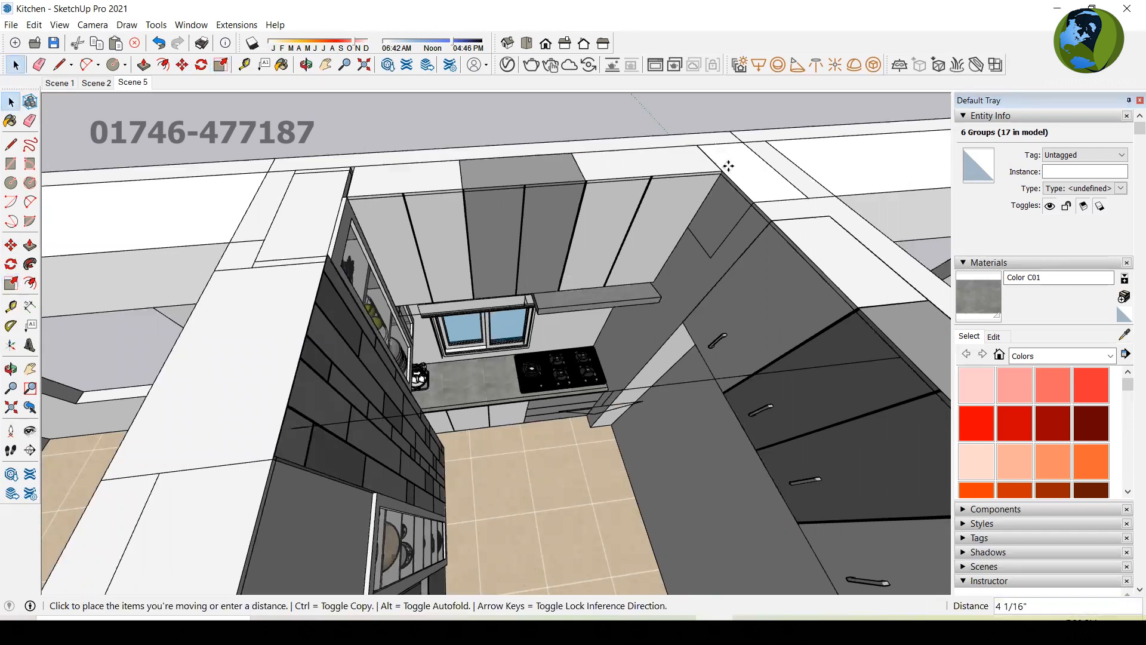
{"action": "left_click", "coordinate": [740, 249]}
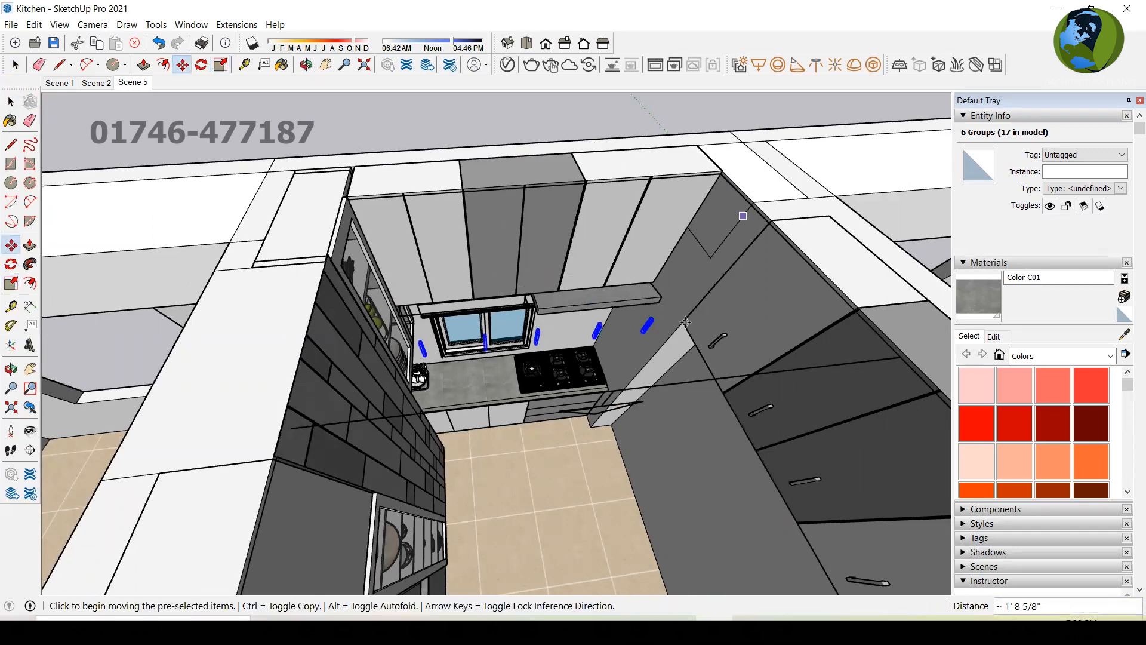
{"action": "key", "text": "space"}
Shift the six handles again to align them with the front faces of the doors above the window.
{"action": "scroll", "coordinate": [651, 320], "scroll_direction": "up", "scroll_amount": 3}
{"action": "middle_click_drag", "start_coordinate": [633, 263], "coordinate": [612, 244]}
{"action": "key", "text": "m"}
{"action": "scroll", "coordinate": [613, 236], "scroll_direction": "up", "scroll_amount": 3}
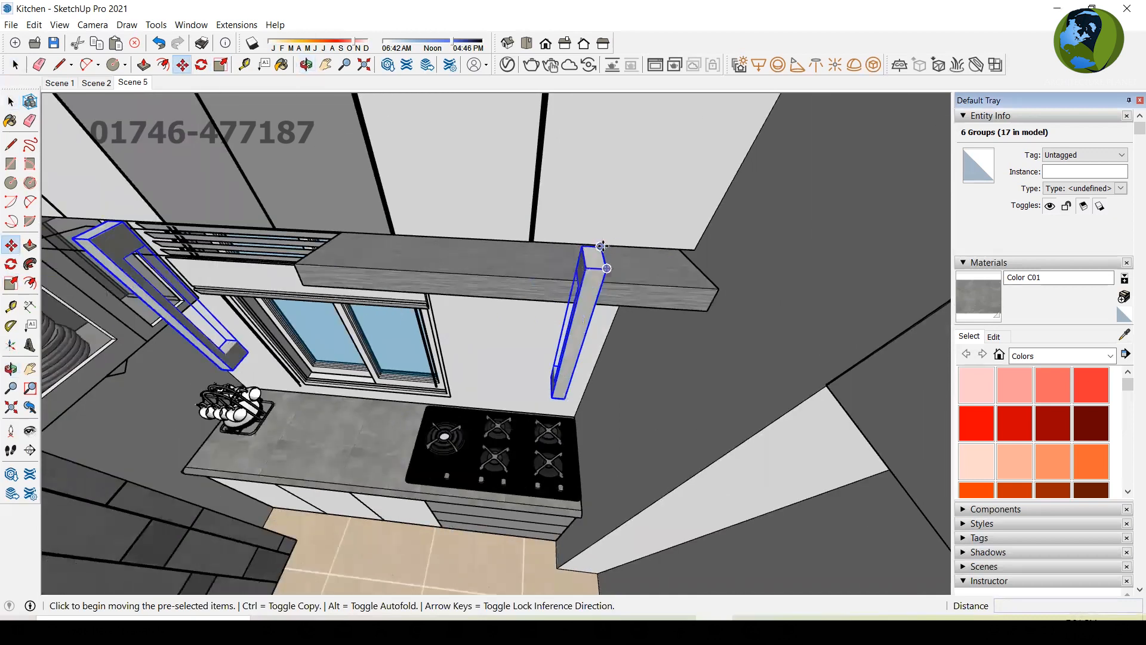
{"action": "left_click", "coordinate": [602, 246]}
{"action": "middle_click_drag", "start_coordinate": [602, 246], "coordinate": [652, 210]}
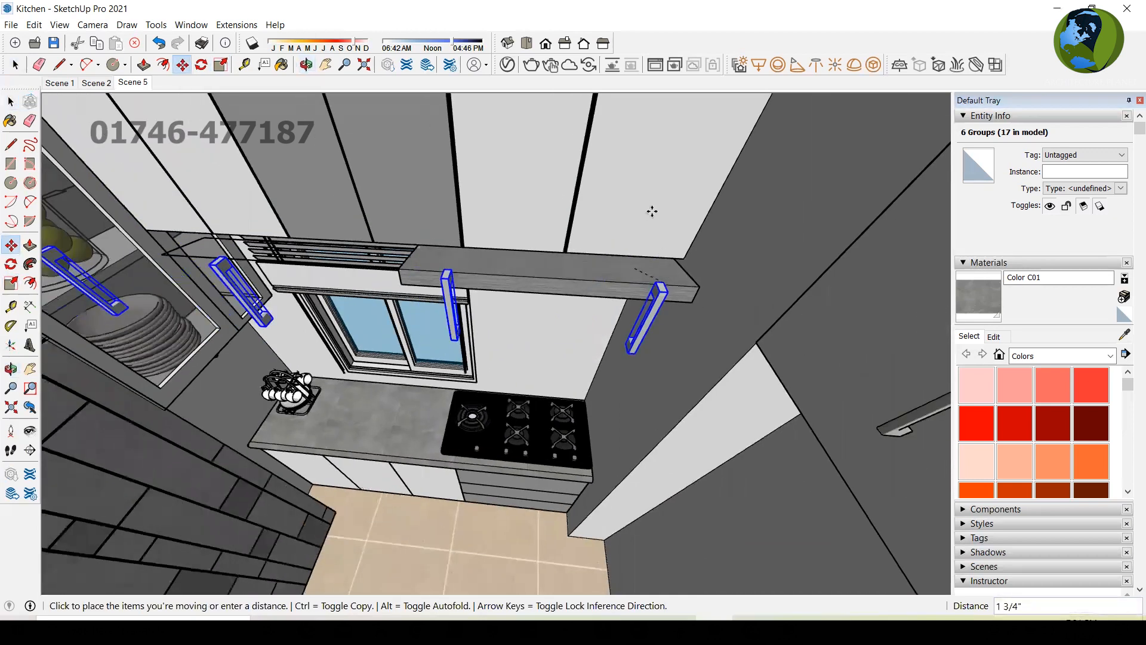
{"action": "left_click", "coordinate": [653, 175]}
Raise the six handles from the shelf above the stove onto the lower part of the cabinet doors.
{"action": "middle_click_drag", "start_coordinate": [648, 316], "coordinate": [607, 256]}
{"action": "scroll", "coordinate": [608, 255], "scroll_direction": "up", "scroll_amount": 3}
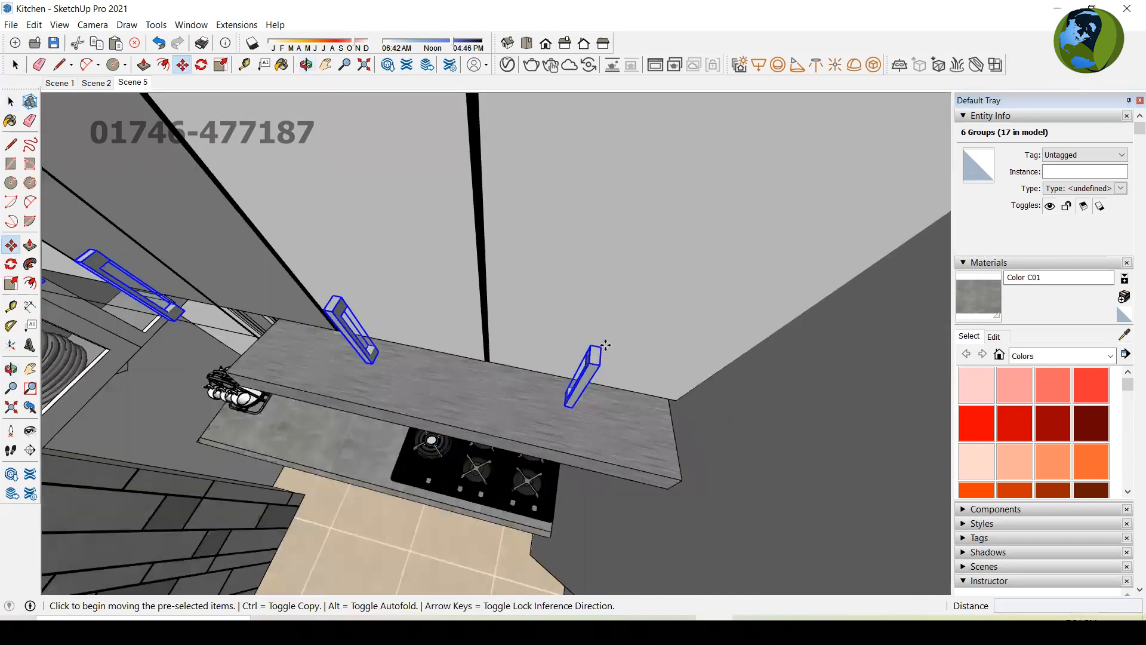
{"action": "left_click", "coordinate": [605, 345]}
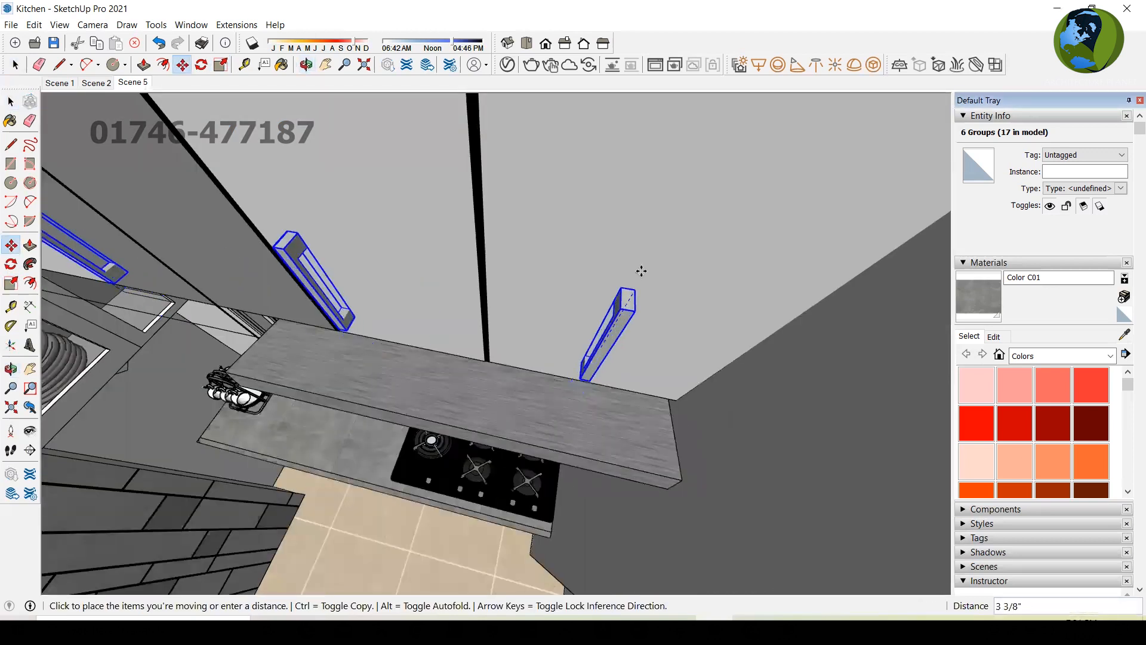
{"action": "left_click", "coordinate": [644, 204]}
Lower the six handles about 5 1/16" vertically on the wall-cabinet doors above the window.
{"action": "middle_click_drag", "start_coordinate": [637, 326], "coordinate": [619, 377]}
{"action": "middle_click_drag", "start_coordinate": [834, 218], "coordinate": [560, 240]}
{"action": "left_click", "coordinate": [557, 200]}
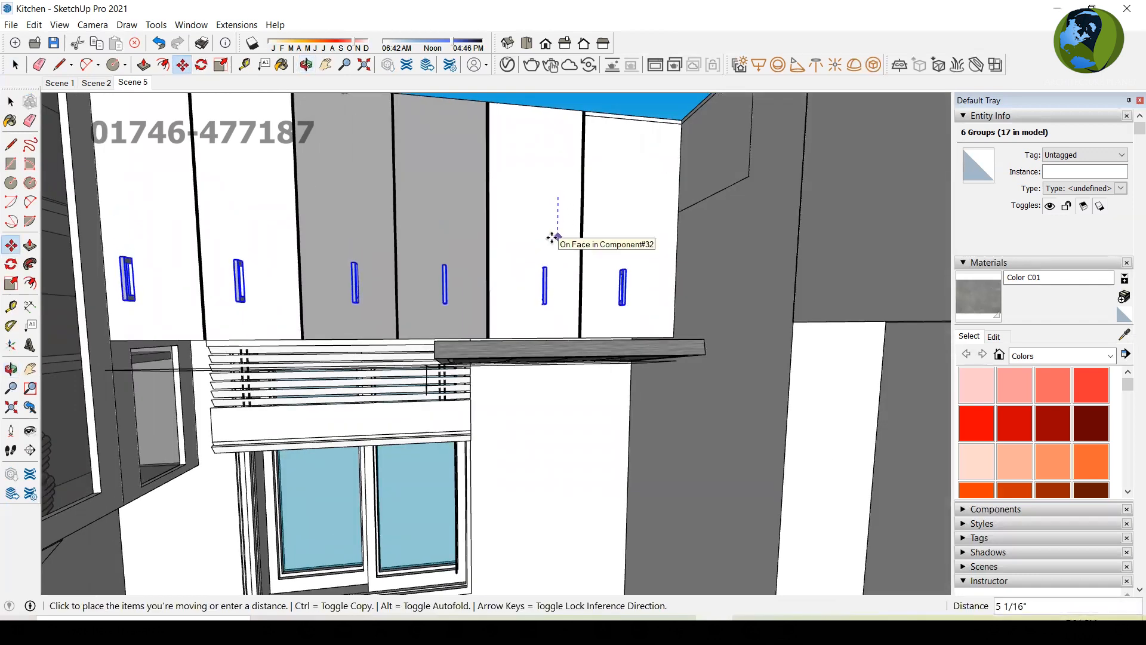
{"action": "left_click", "coordinate": [553, 238]}
{"action": "key", "text": "space"}
{"action": "scroll", "coordinate": [546, 280], "scroll_direction": "down", "scroll_amount": 3}
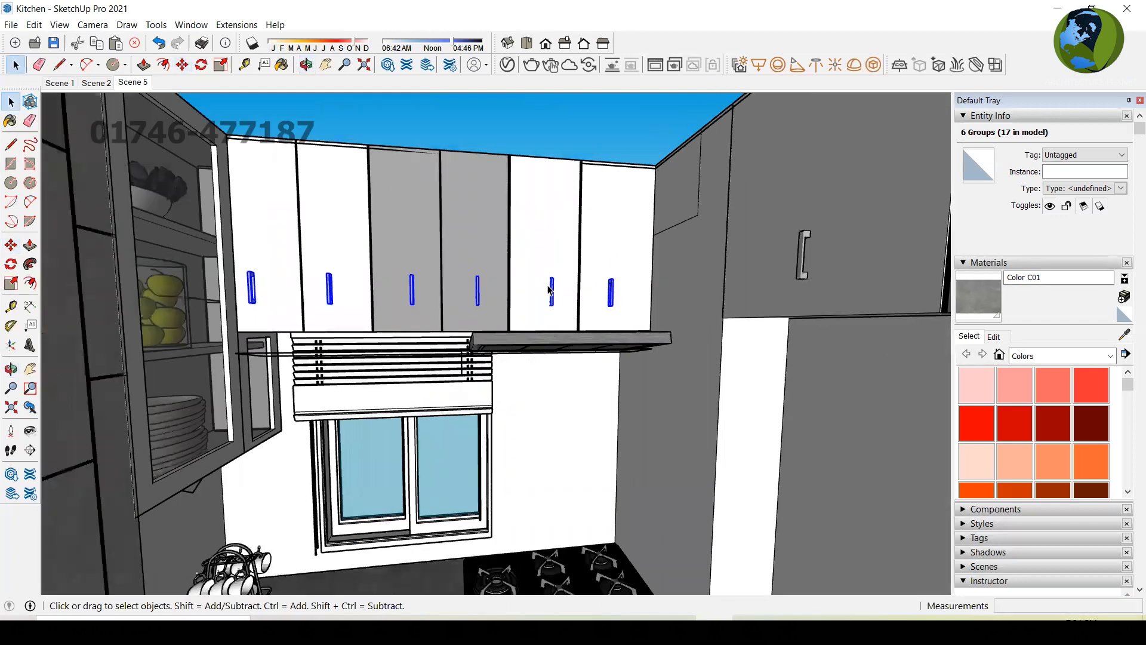
Inspect the seating and position of the copied handles on the cabinets above the window from the front and above.
{"action": "left_click", "coordinate": [567, 268]}
{"action": "scroll", "coordinate": [568, 275], "scroll_direction": "up", "scroll_amount": 5}
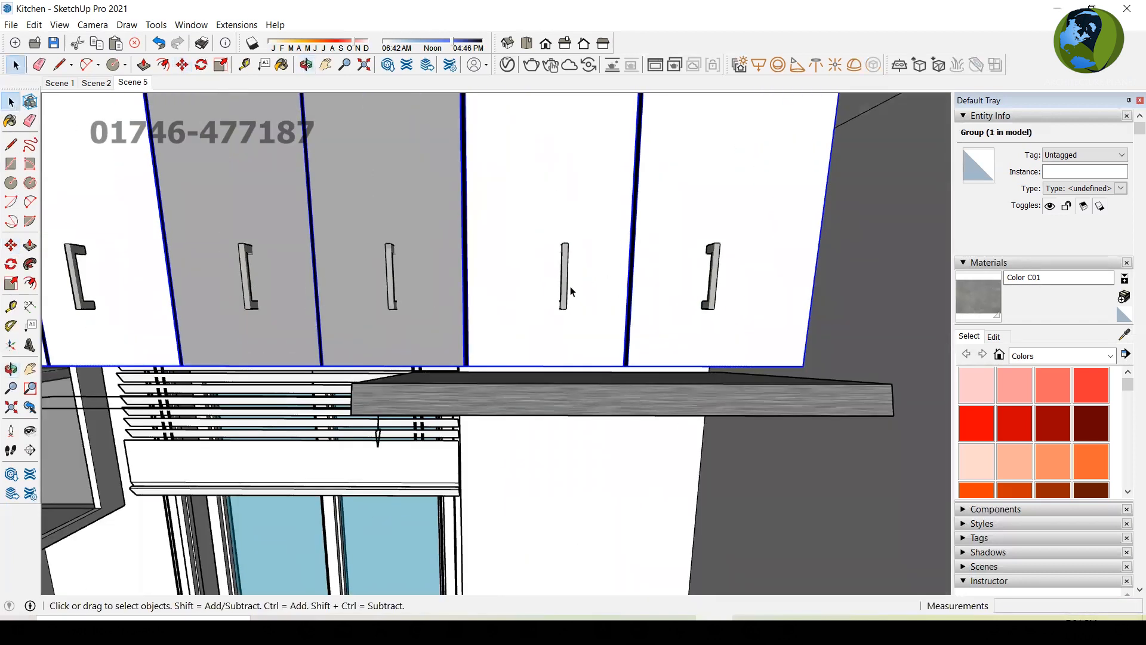
{"action": "scroll", "coordinate": [678, 286], "scroll_direction": "down", "scroll_amount": 3}
{"action": "scroll", "coordinate": [518, 303], "scroll_direction": "up", "scroll_amount": 2}
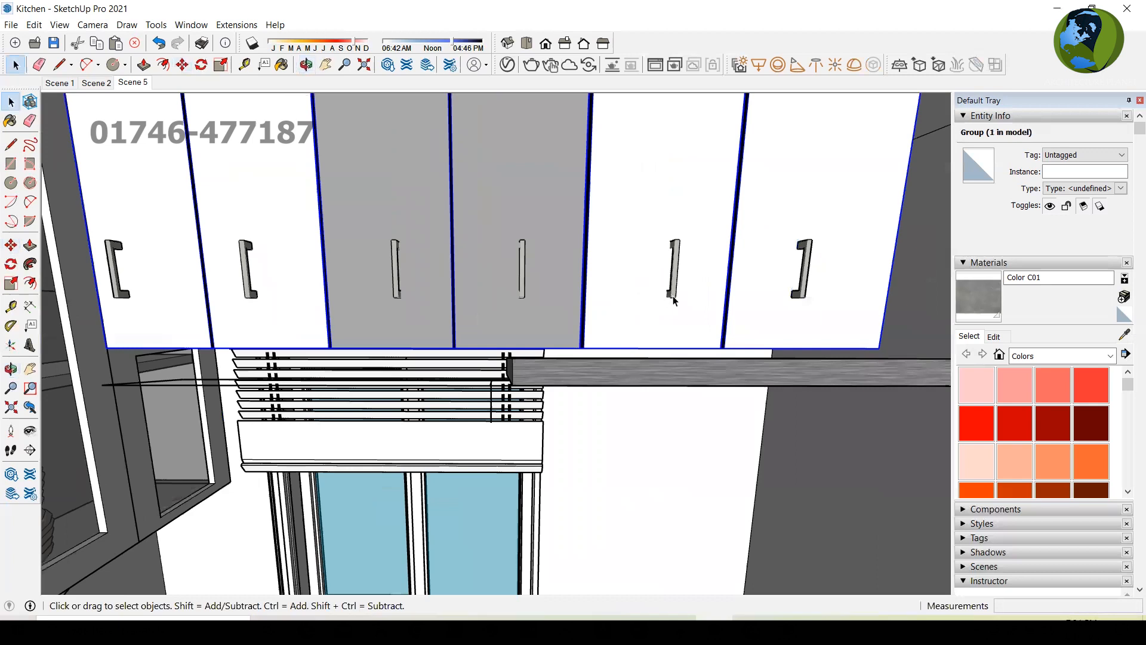
{"action": "scroll", "coordinate": [673, 295], "scroll_direction": "down", "scroll_amount": 2}
{"action": "middle_click_drag", "start_coordinate": [506, 314], "coordinate": [486, 283]}
{"action": "middle_click_drag", "start_coordinate": [400, 372], "coordinate": [433, 409]}
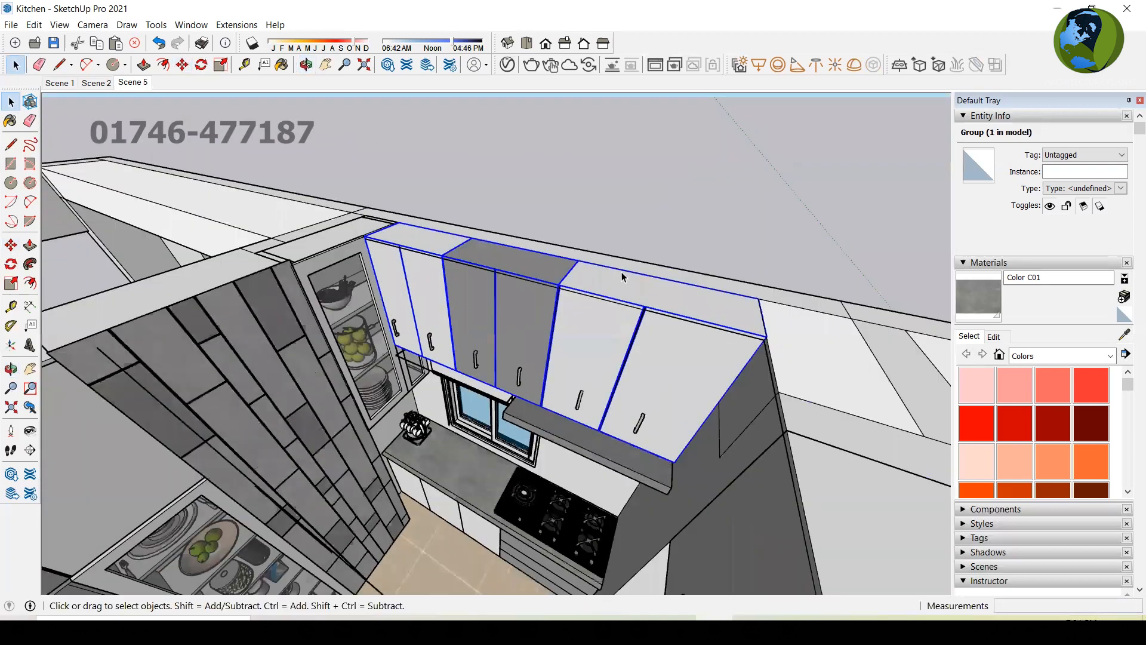
{"action": "middle_click_drag", "start_coordinate": [524, 387], "coordinate": [715, 213]}
{"action": "middle_click_drag", "start_coordinate": [889, 211], "coordinate": [586, 471]}
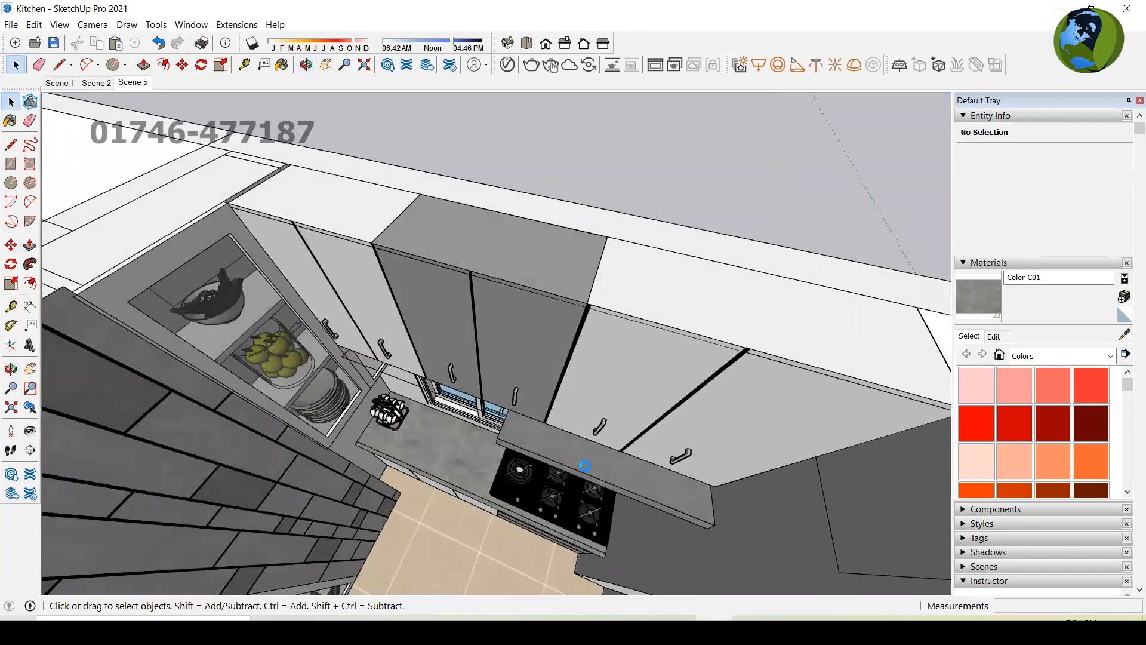
{"action": "left_click", "coordinate": [604, 427]}
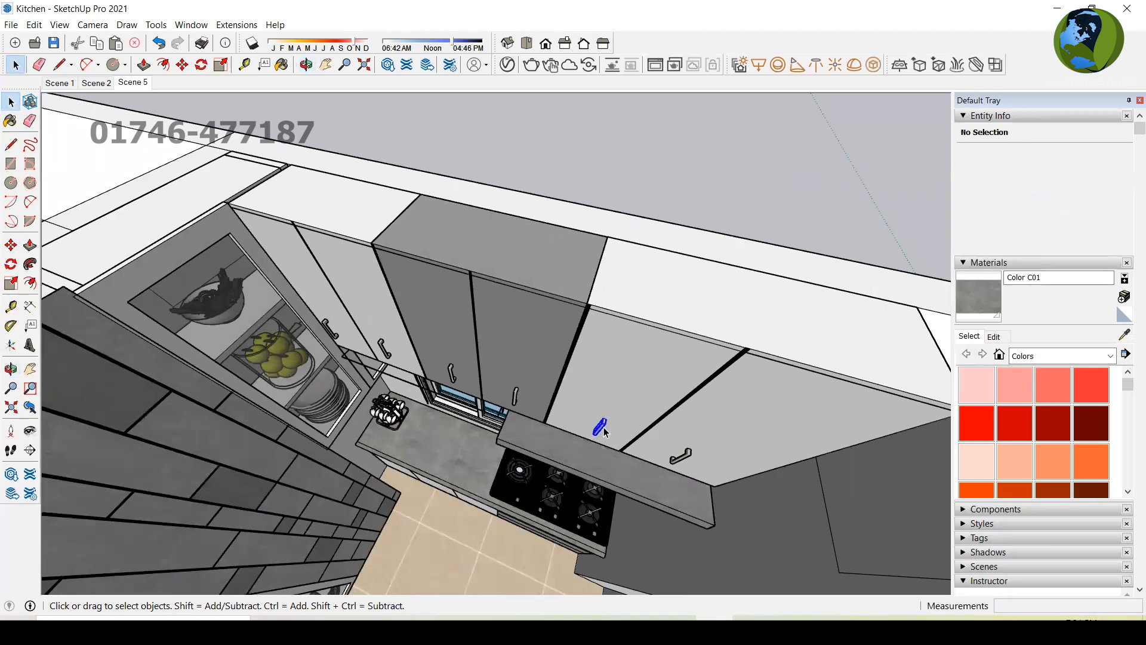
Examine the kitchen from outside the window wall and inspect the handles on the facing cabinets above the entrance door.
{"action": "middle_click_drag", "start_coordinate": [641, 366], "coordinate": [725, 183]}
{"action": "scroll", "coordinate": [710, 393], "scroll_direction": "down", "scroll_amount": 1}
{"action": "left_click", "coordinate": [667, 381]}
{"action": "middle_click_drag", "start_coordinate": [667, 381], "coordinate": [267, 365]}
{"action": "scroll", "coordinate": [687, 338], "scroll_direction": "down", "scroll_amount": 6}
{"action": "key", "text": "space"}
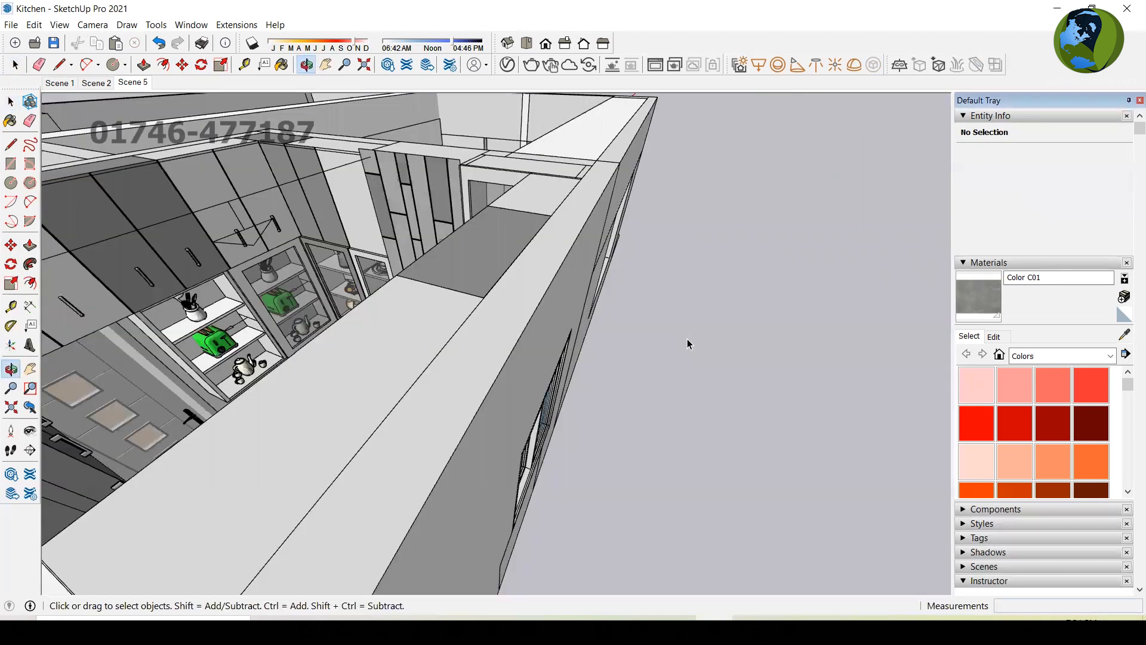
{"action": "middle_click_drag", "start_coordinate": [530, 355], "coordinate": [394, 331]}
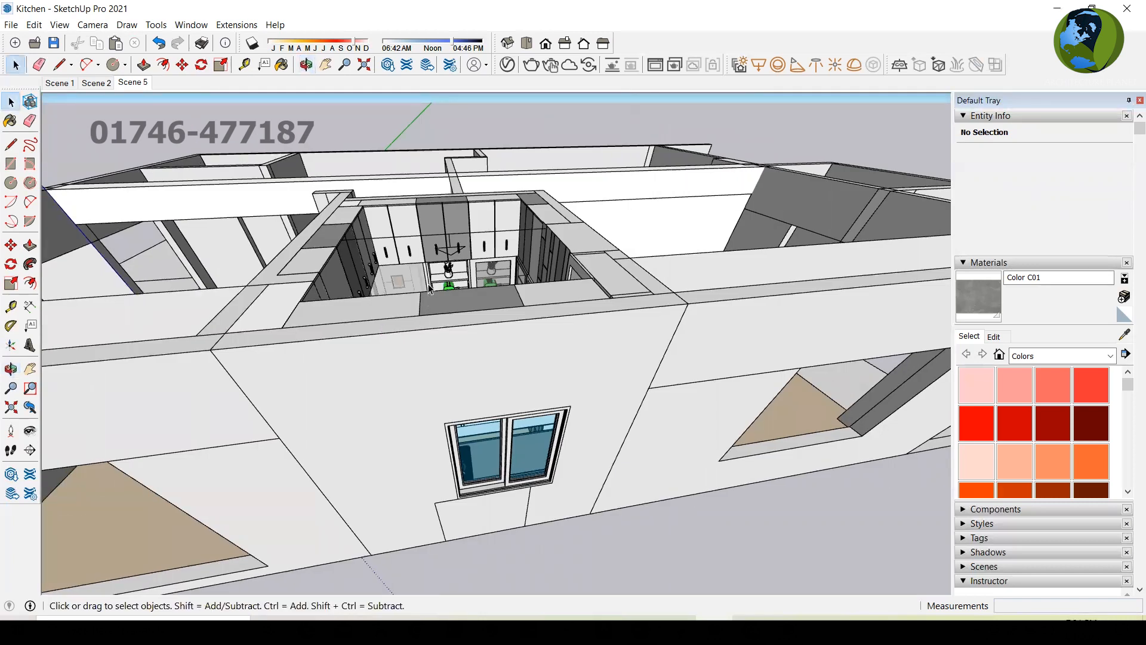
{"action": "scroll", "coordinate": [470, 181], "scroll_direction": "up", "scroll_amount": 4}
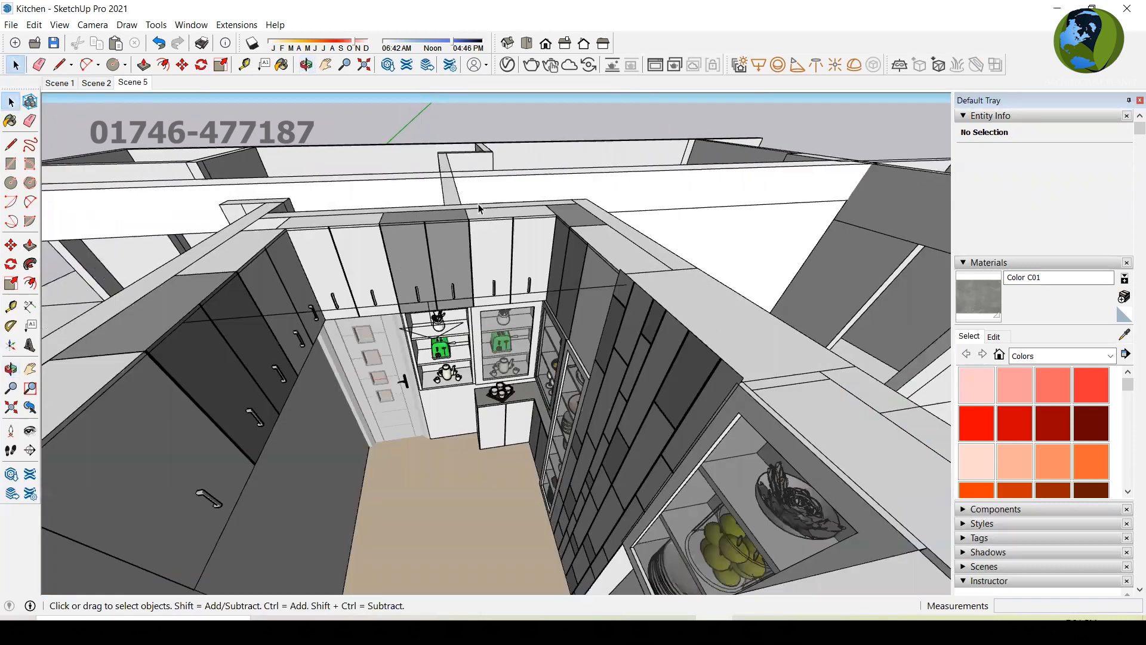
{"action": "scroll", "coordinate": [596, 263], "scroll_direction": "up", "scroll_amount": 4}
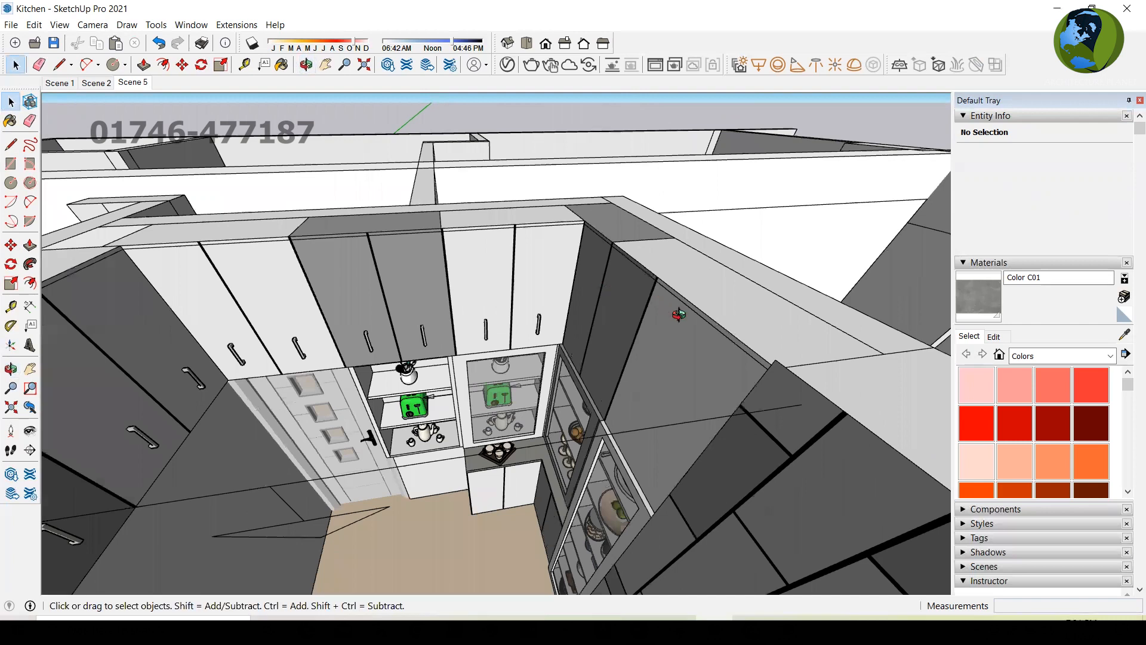